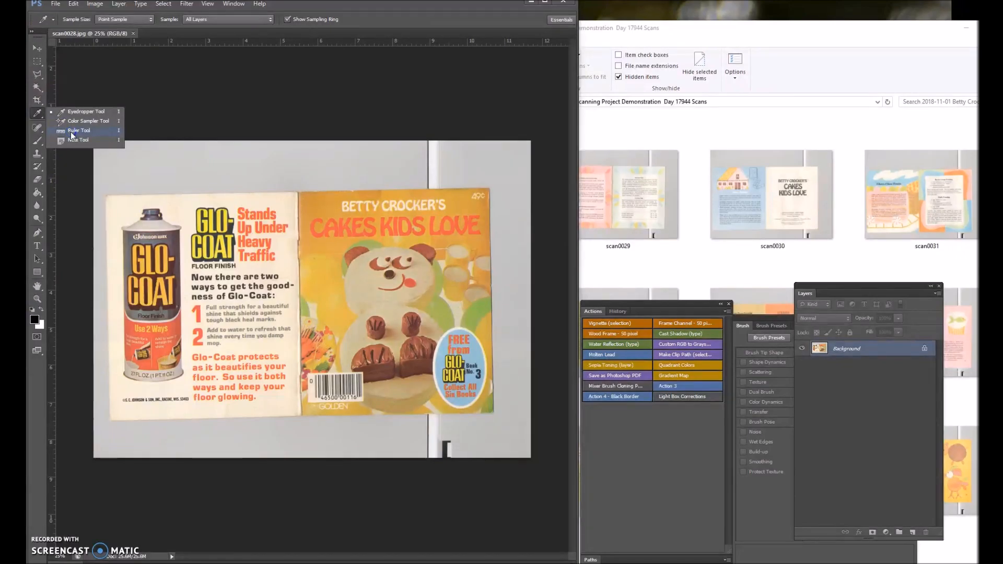
# Straighten the scan by rotating the canvas 1.12° clockwise, based on a ruler line drawn along the booklet's top edge.
pyautogui.click(72, 135)
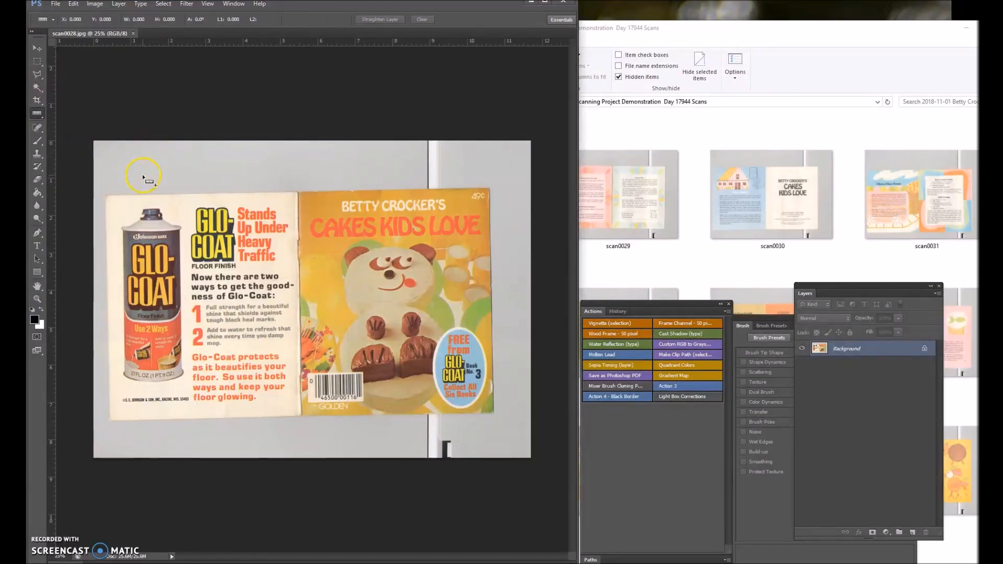
pyautogui.scroll(3, 156, 241)
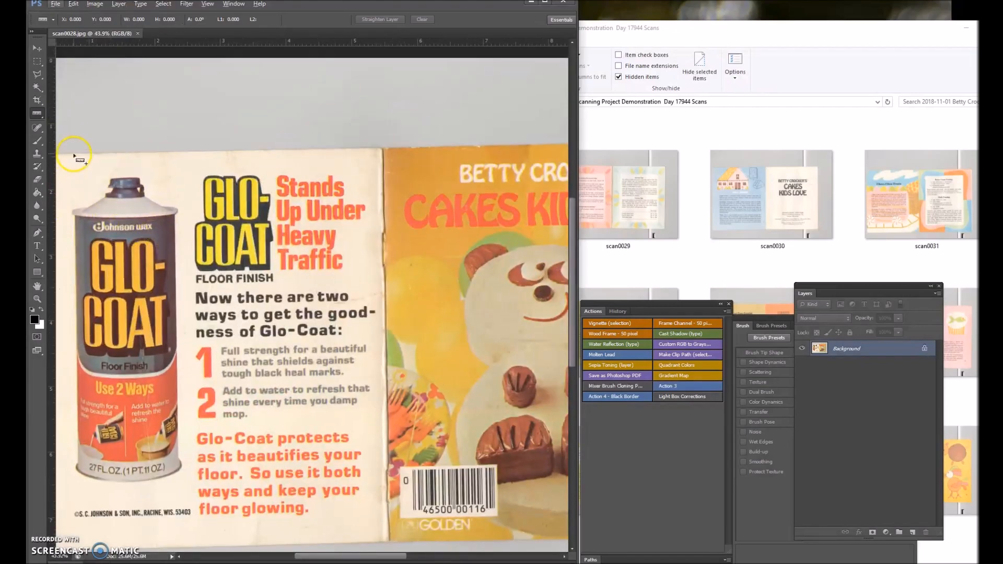
pyautogui.moveTo(65, 155); pyautogui.dragTo(441, 141)
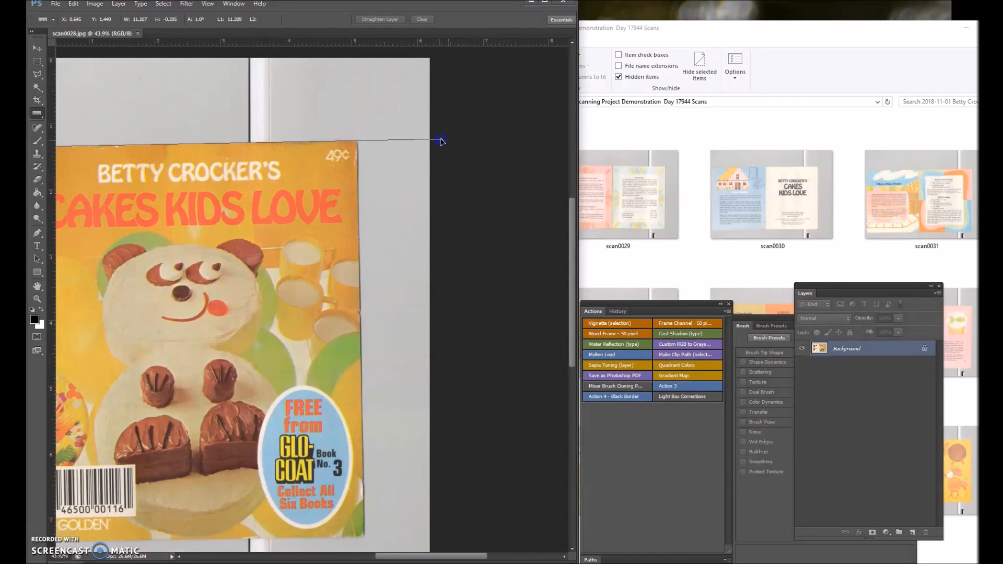
pyautogui.click(94, 4)
pyautogui.moveTo(137, 101)
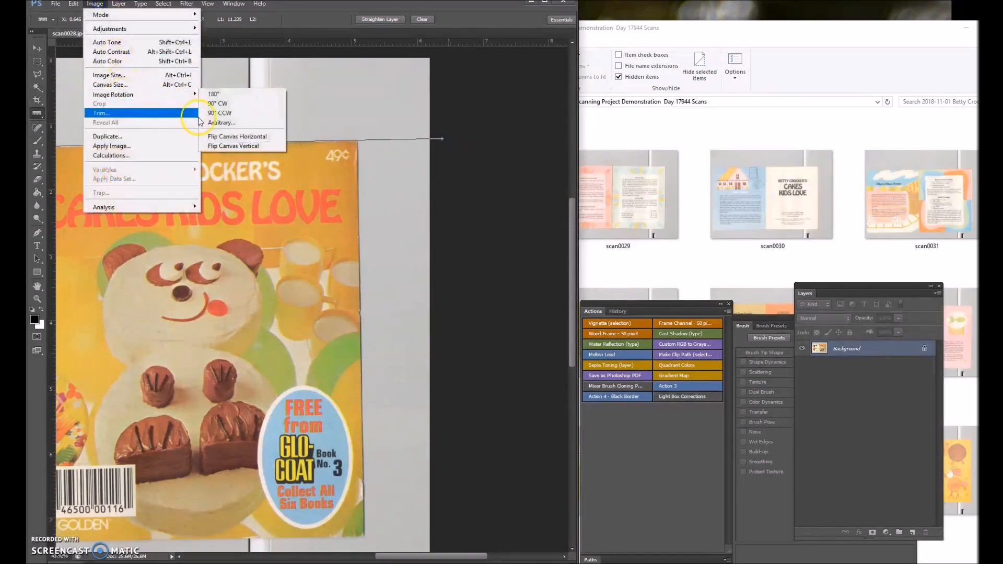
pyautogui.click(256, 124)
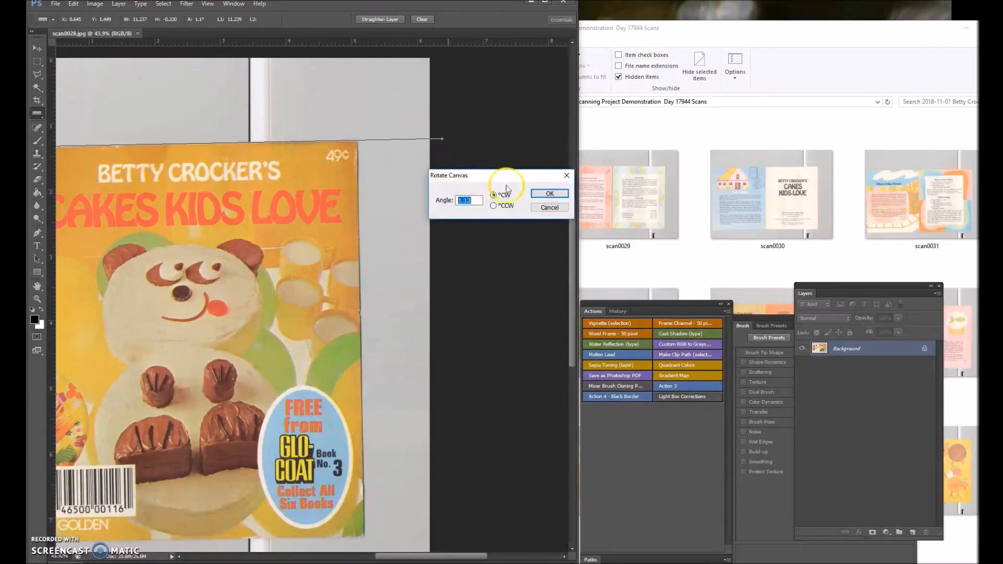
pyautogui.click(540, 194)
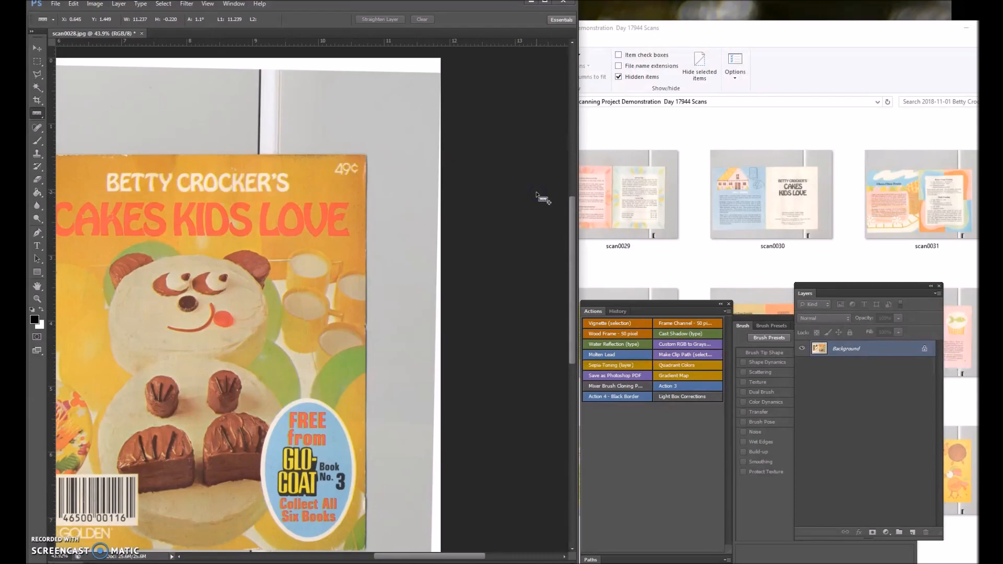
# Try to fill the gray scanner background above and below the booklet with white using the Paint Bucket.
pyautogui.click(38, 192)
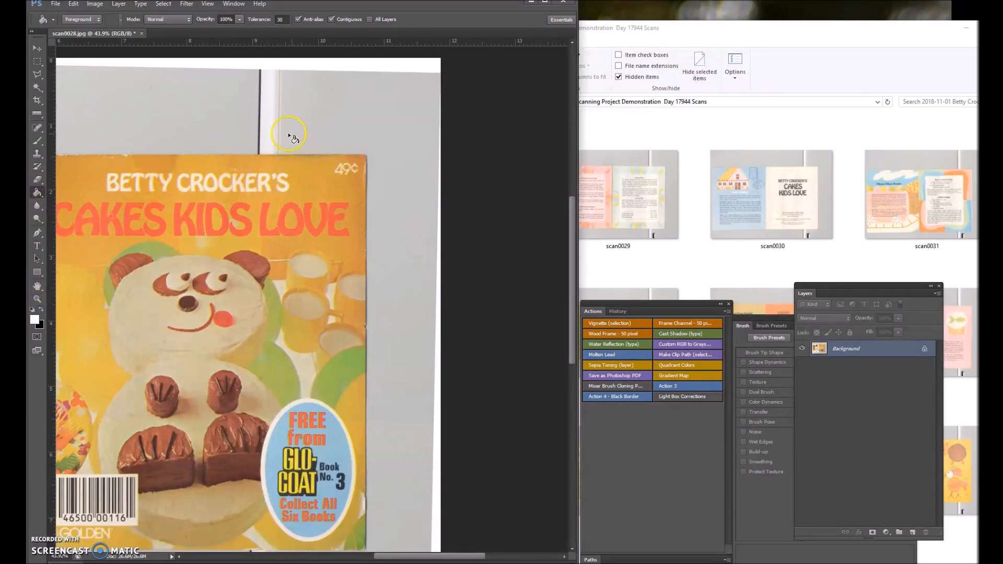
pyautogui.scroll(5, 261, 134)
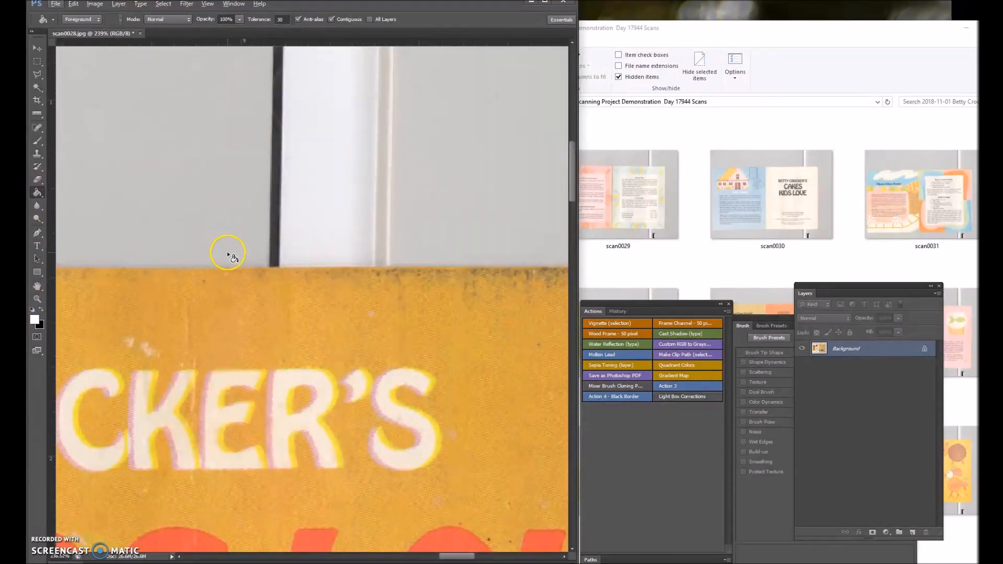
pyautogui.click(228, 262)
pyautogui.click(288, 268)
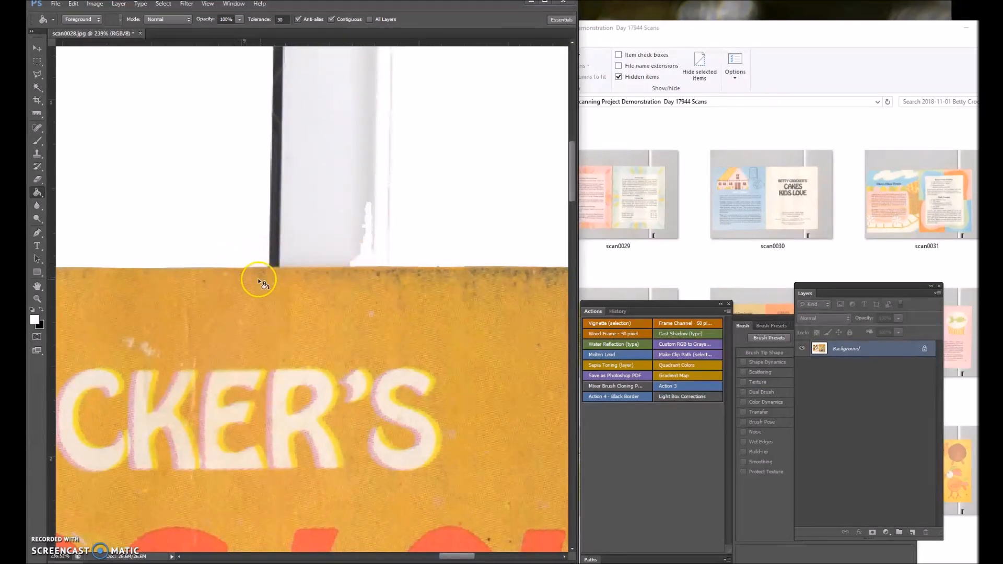
pyautogui.scroll(-15, 372, 259)
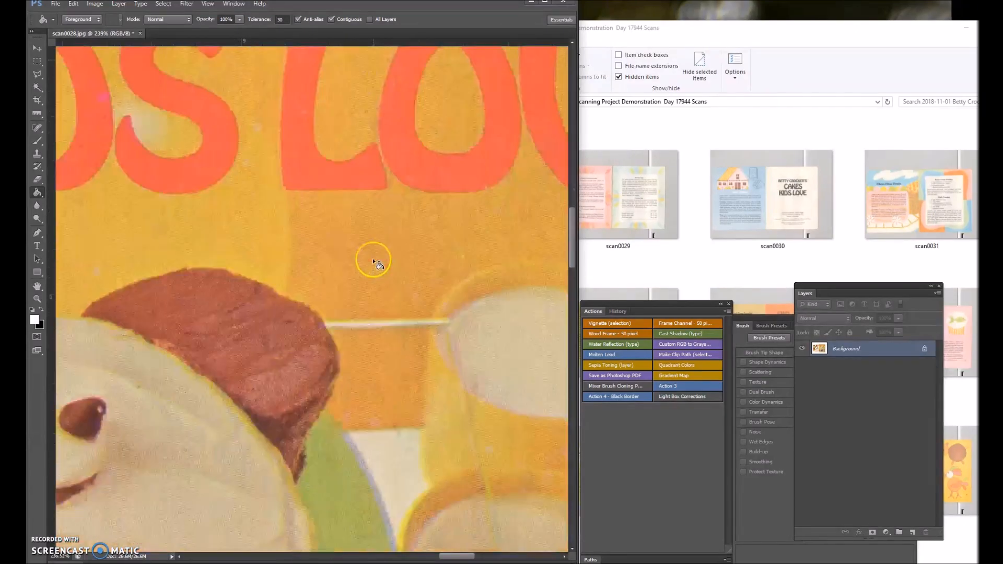
pyautogui.scroll(-15, 373, 260)
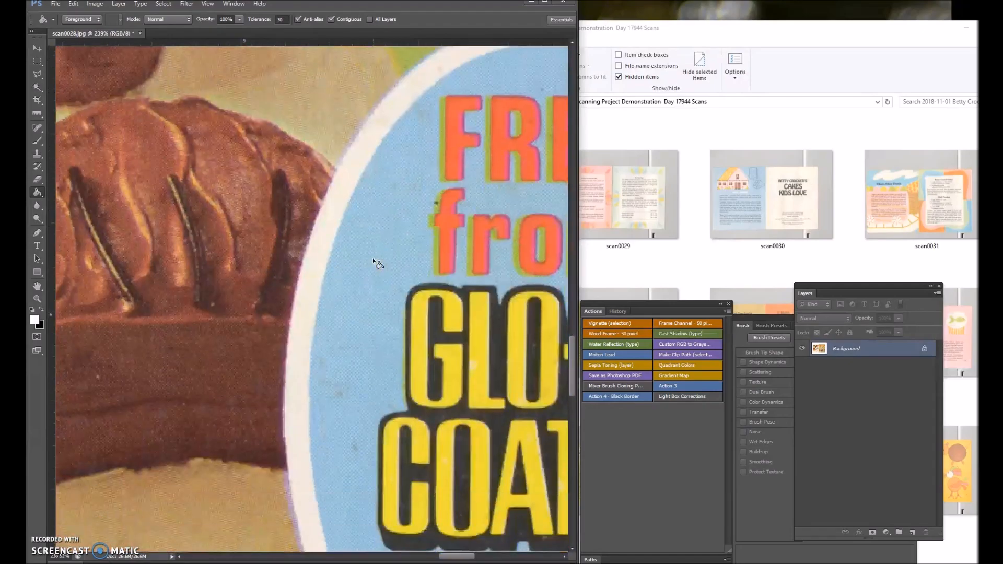
pyautogui.scroll(-5, 372, 258)
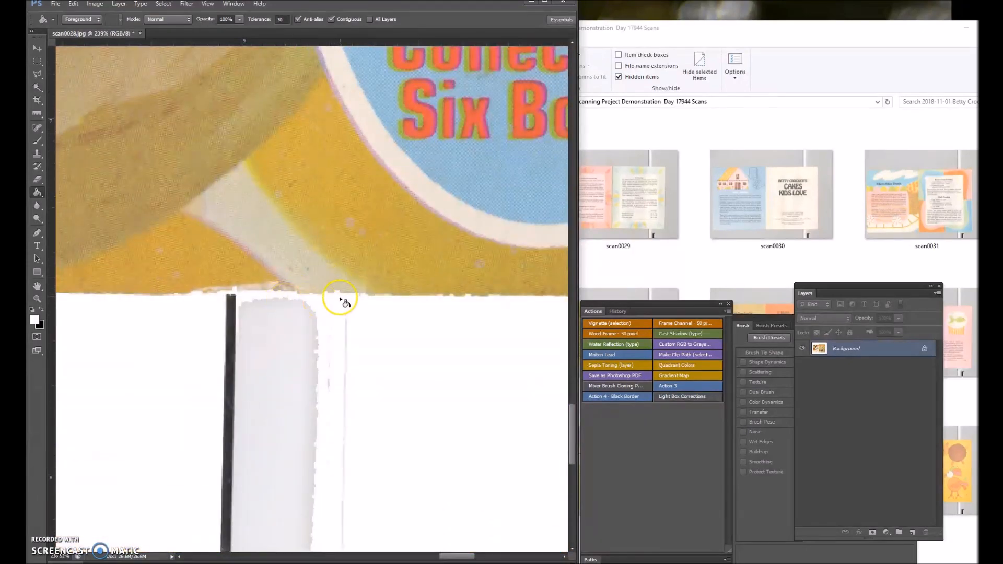
pyautogui.click(408, 336)
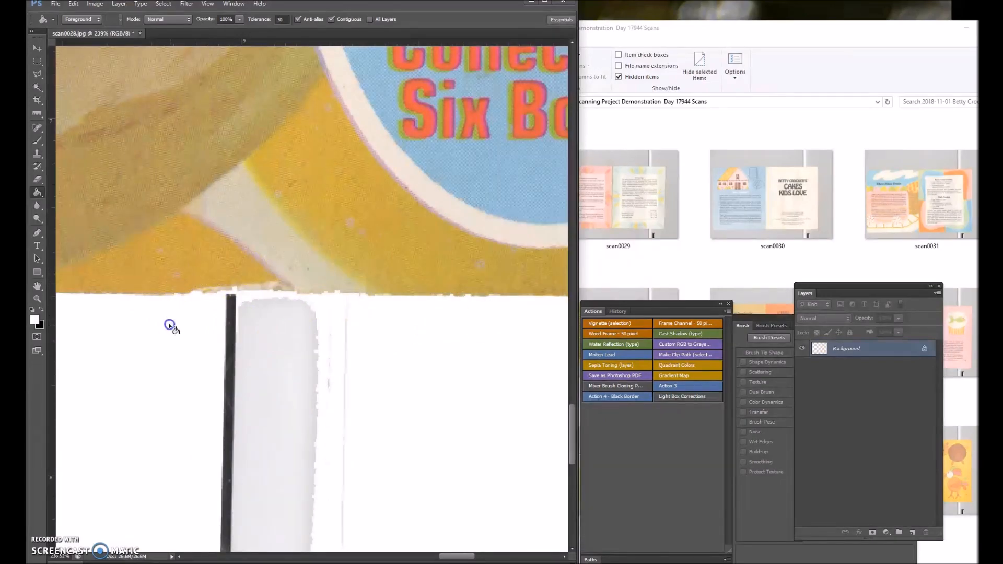
pyautogui.click(387, 362)
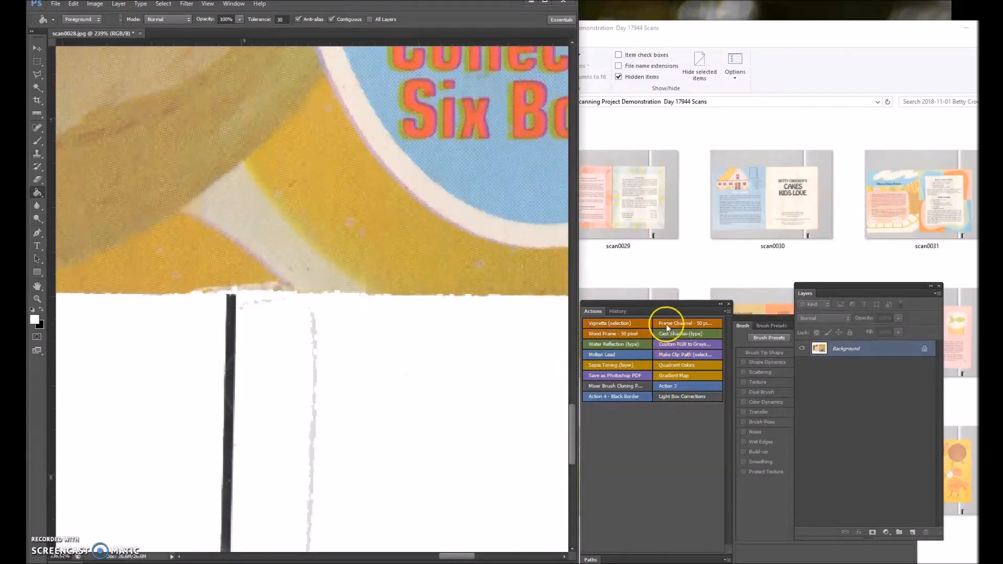
# Revert the image to the Rotate Canvas history state, undoing the white fills.
pyautogui.click(617, 312)
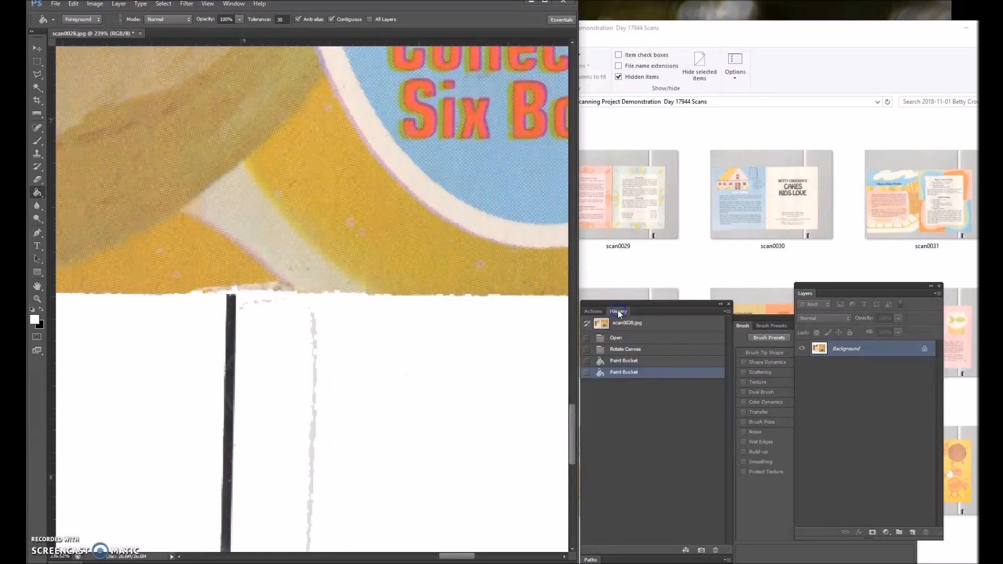
pyautogui.click(619, 350)
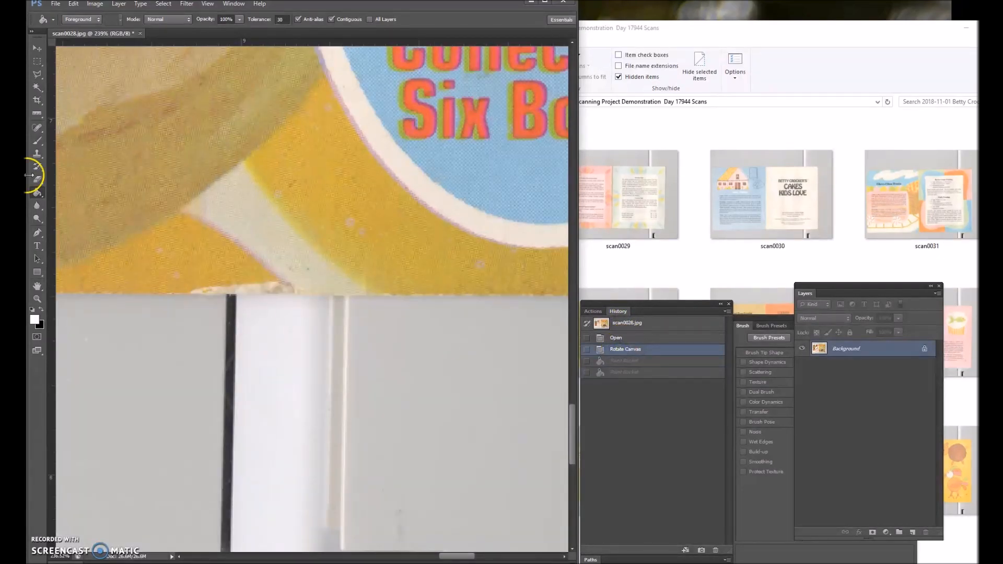
# Start a Polygonal Lasso outline on the booklet's bottom edge and trace it around the lower right corner and up the front cover's right edge.
pyautogui.click(36, 75)
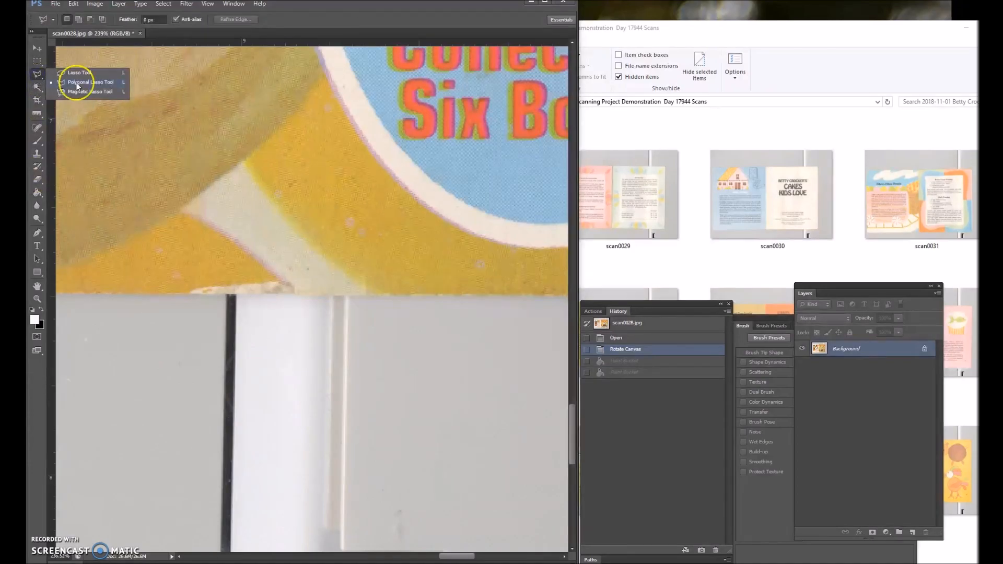
pyautogui.click(83, 85)
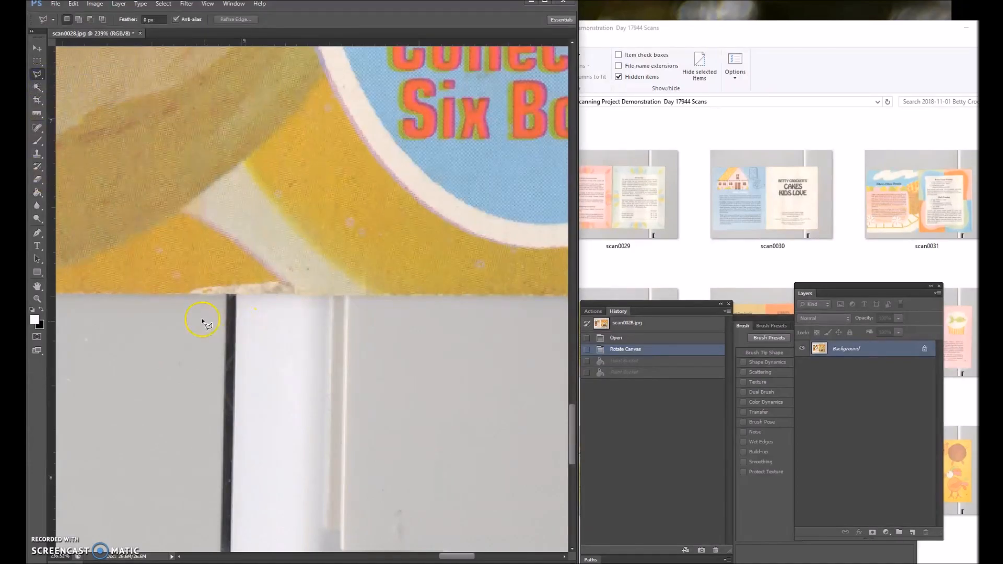
pyautogui.scroll(5, 215, 347)
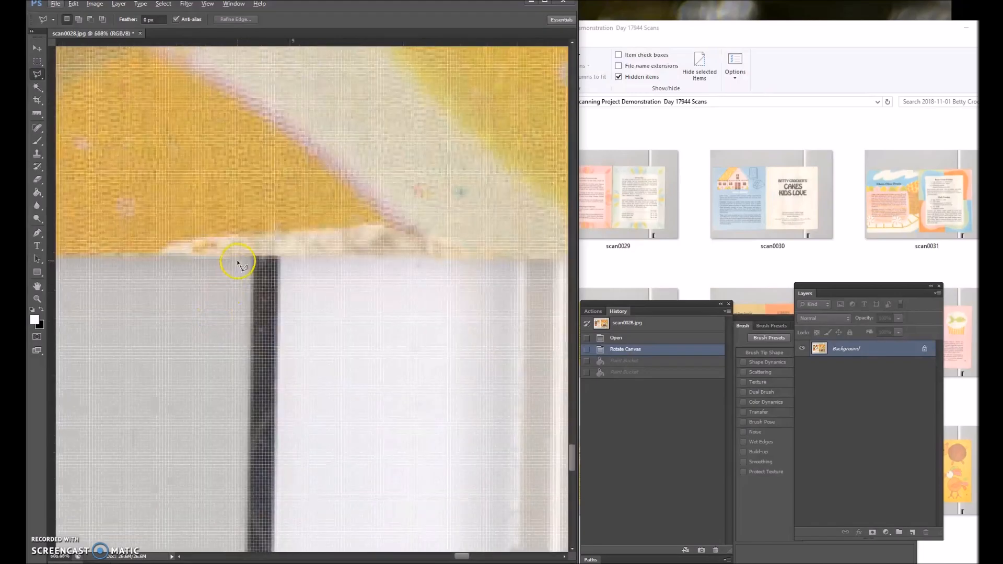
pyautogui.click(339, 257)
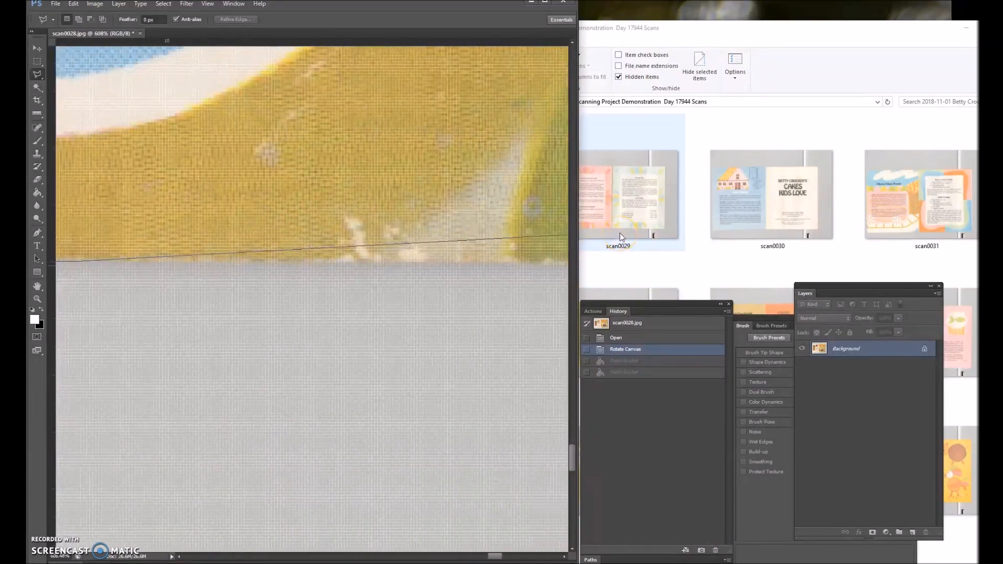
pyautogui.click(400, 287)
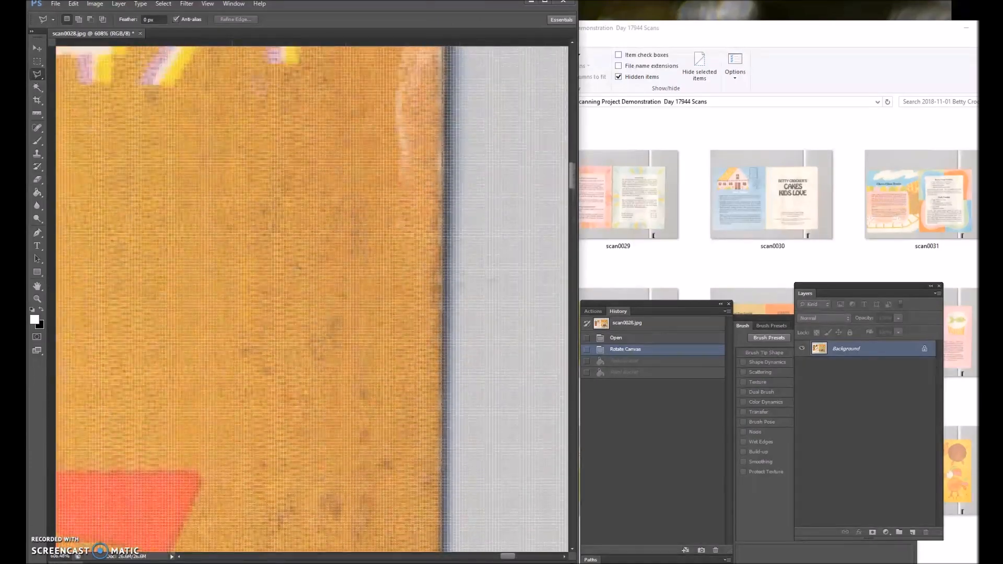
pyautogui.click(461, 166)
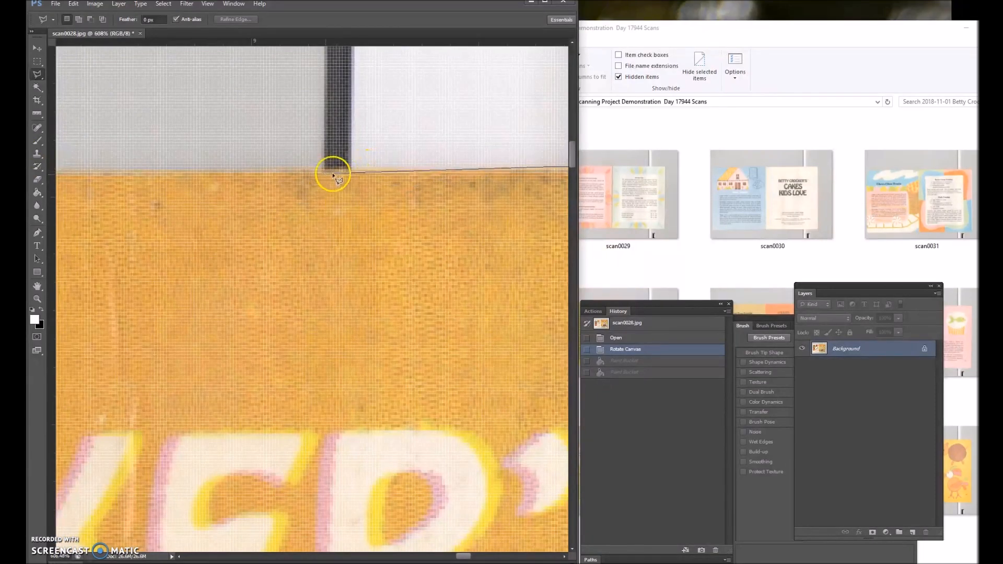
# Continue the lasso outline leftward along the booklet's top edge, past the spine to the back cover's upper left corner.
pyautogui.click(239, 170)
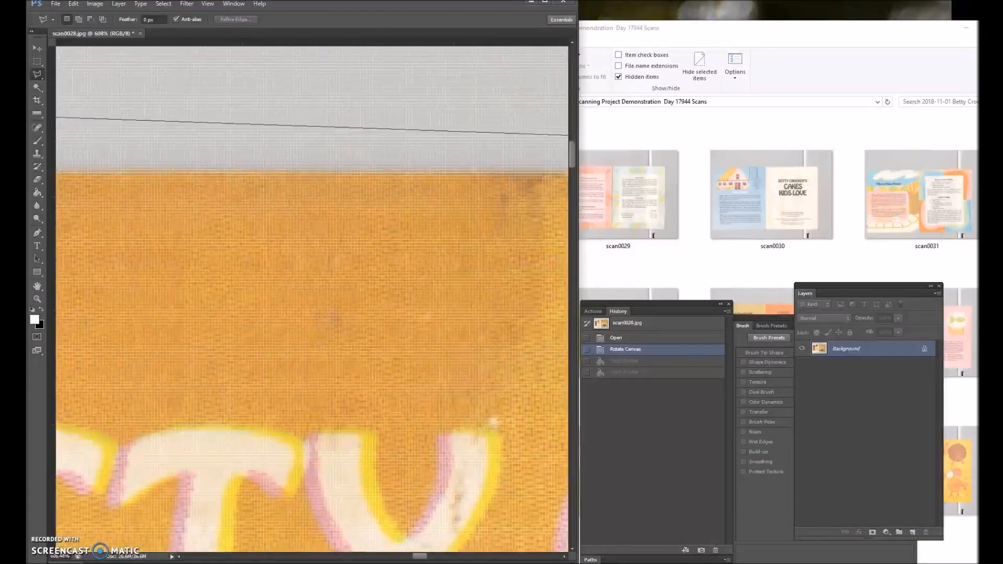
pyautogui.click(187, 173)
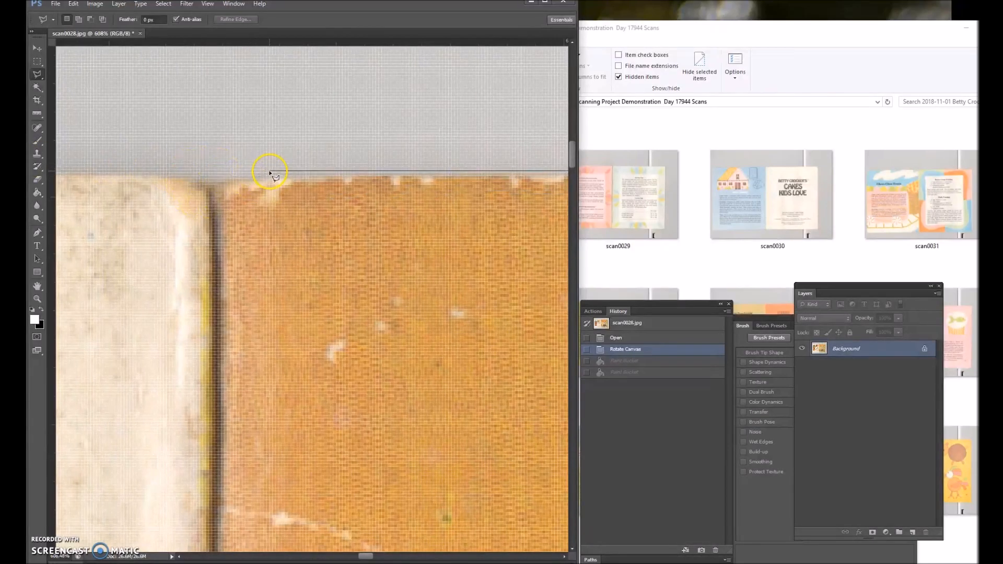
pyautogui.click(390, 180)
pyautogui.click(480, 179)
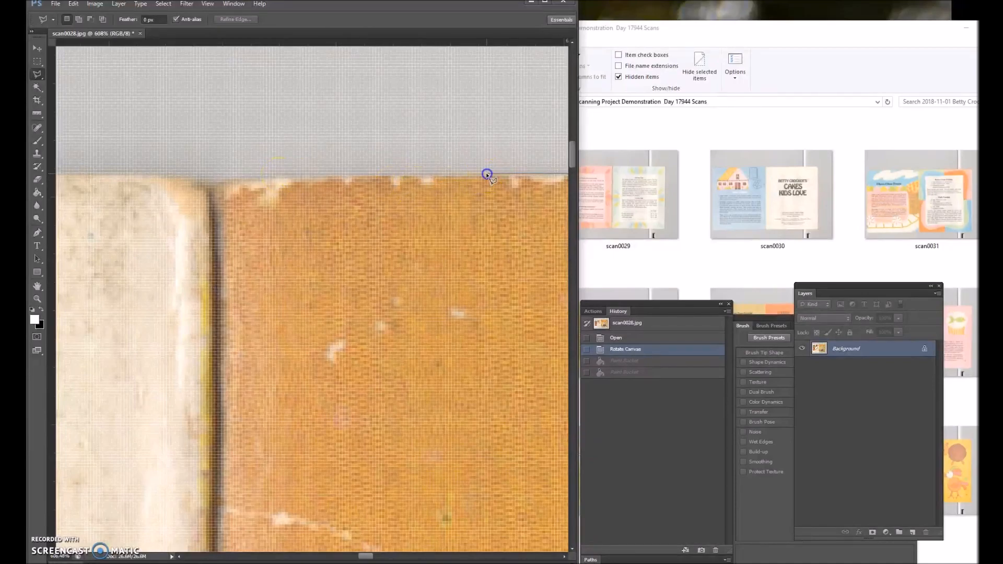
pyautogui.click(271, 179)
pyautogui.click(196, 179)
pyautogui.click(106, 176)
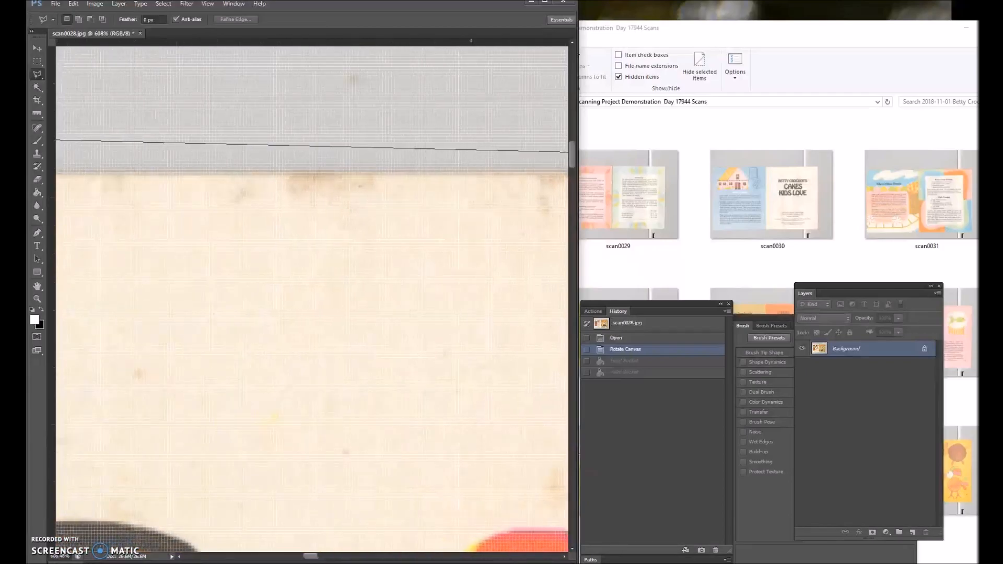
pyautogui.click(116, 173)
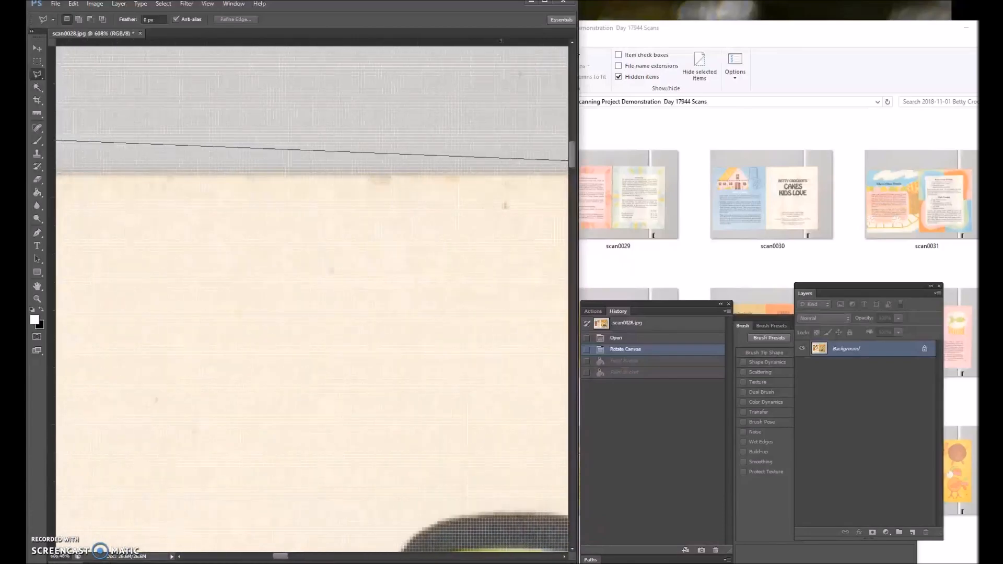
pyautogui.click(103, 172)
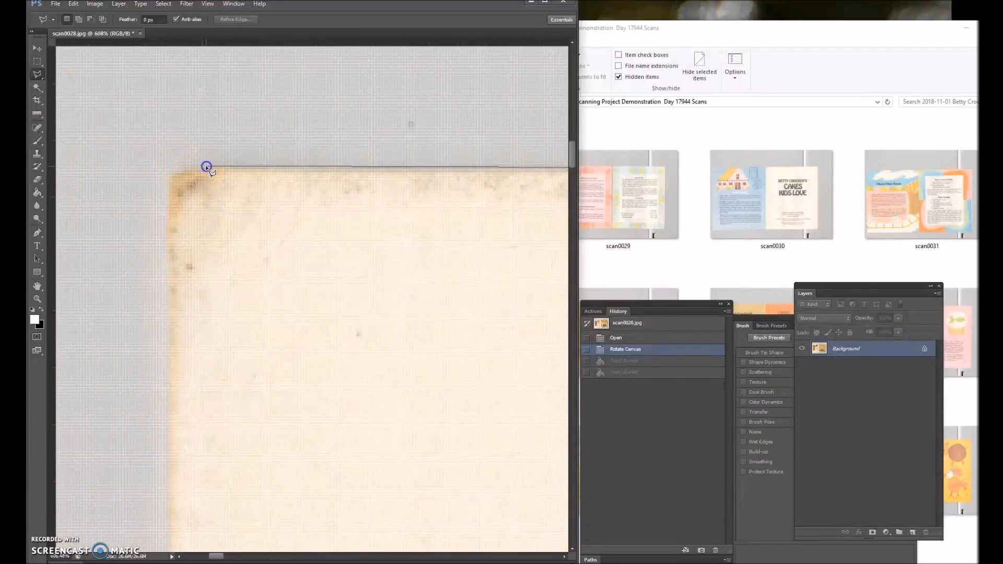
# Continue the lasso outline from the back cover's upper left corner down the upper part of its left edge.
pyautogui.click(166, 181)
pyautogui.scroll(-9, 178, 541)
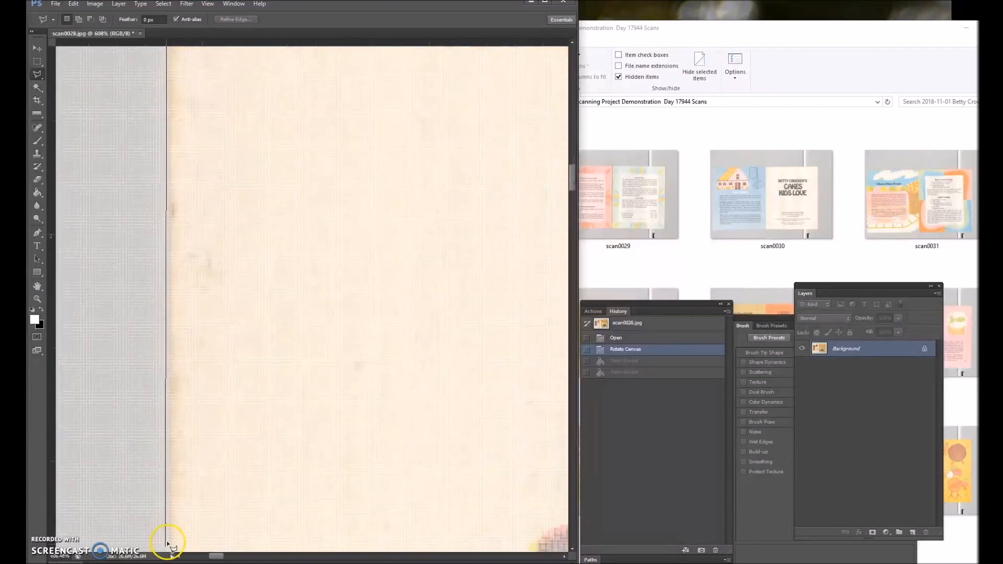
pyautogui.scroll(-10, 172, 534)
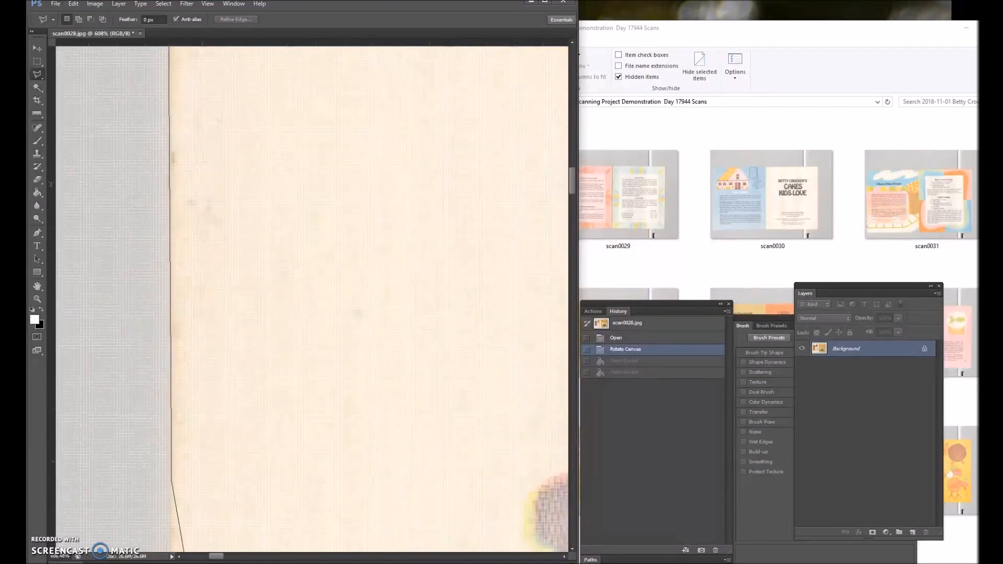
pyautogui.scroll(-5, 188, 543)
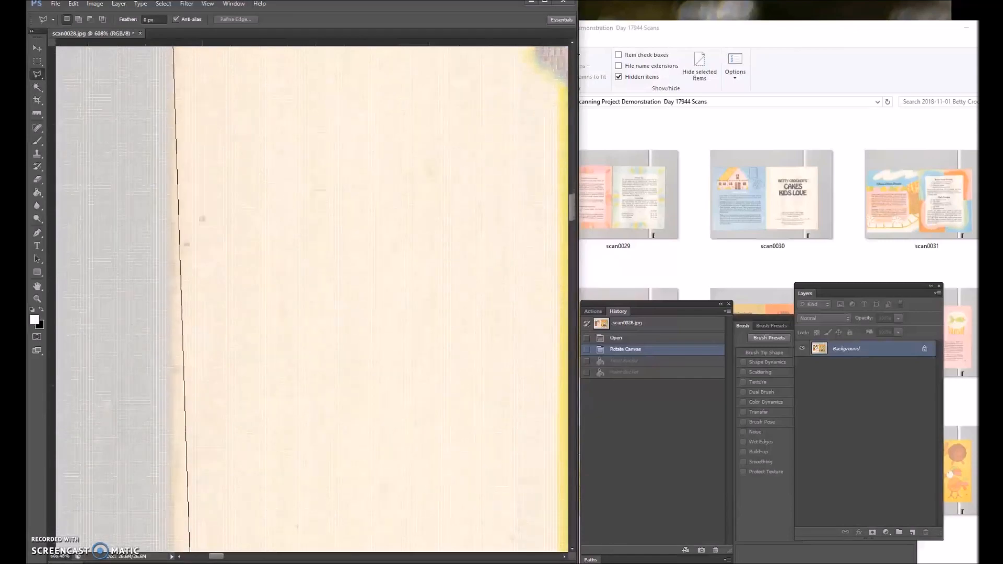
pyautogui.scroll(-8, 188, 543)
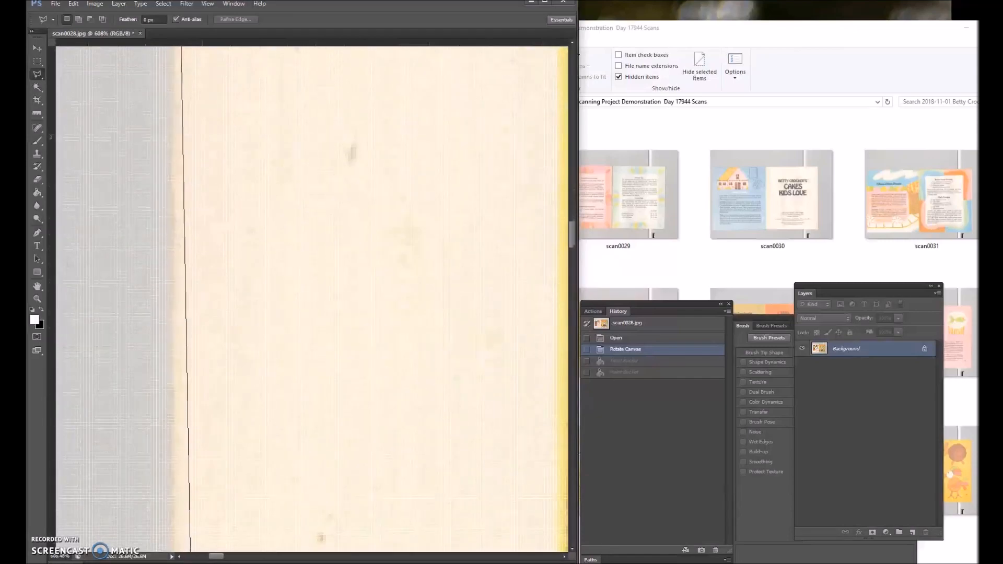
pyautogui.scroll(-8, 188, 543)
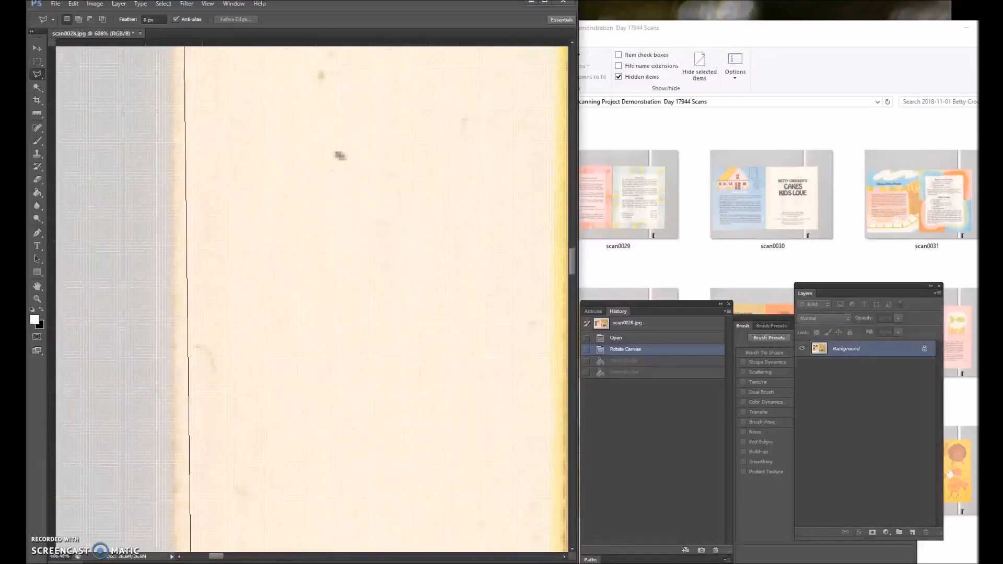
pyautogui.scroll(-8, 190, 551)
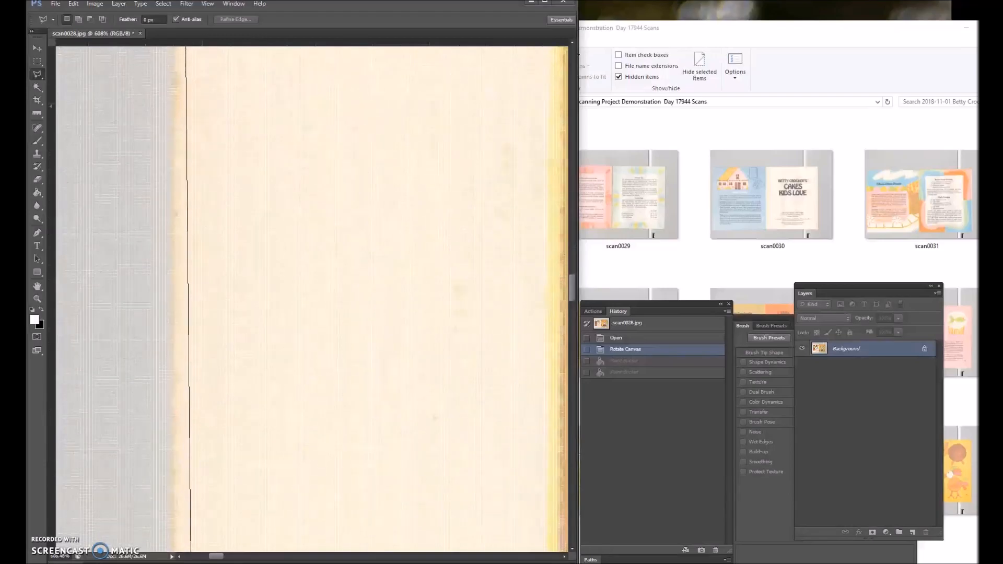
pyautogui.scroll(-8, 190, 551)
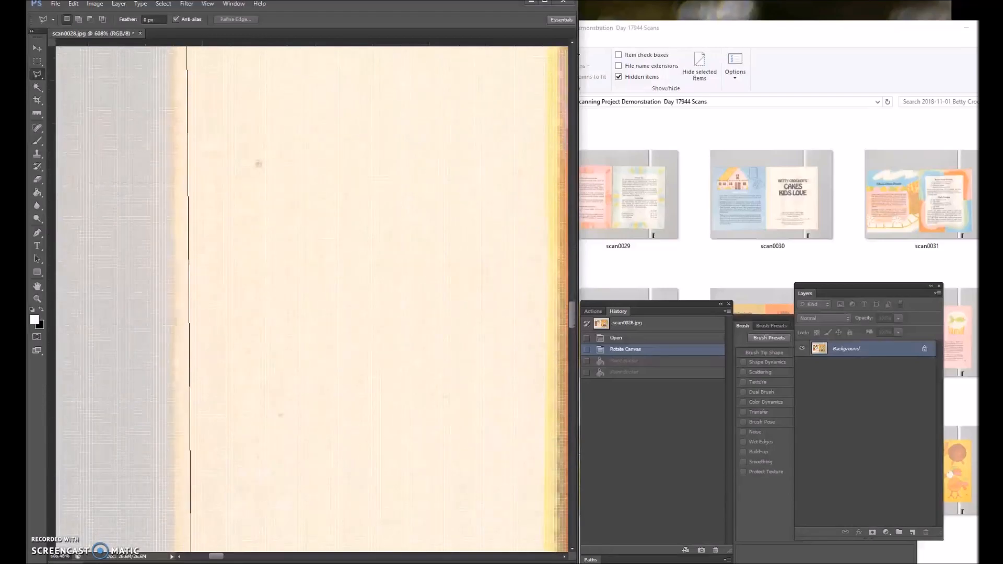
pyautogui.scroll(-8, 190, 551)
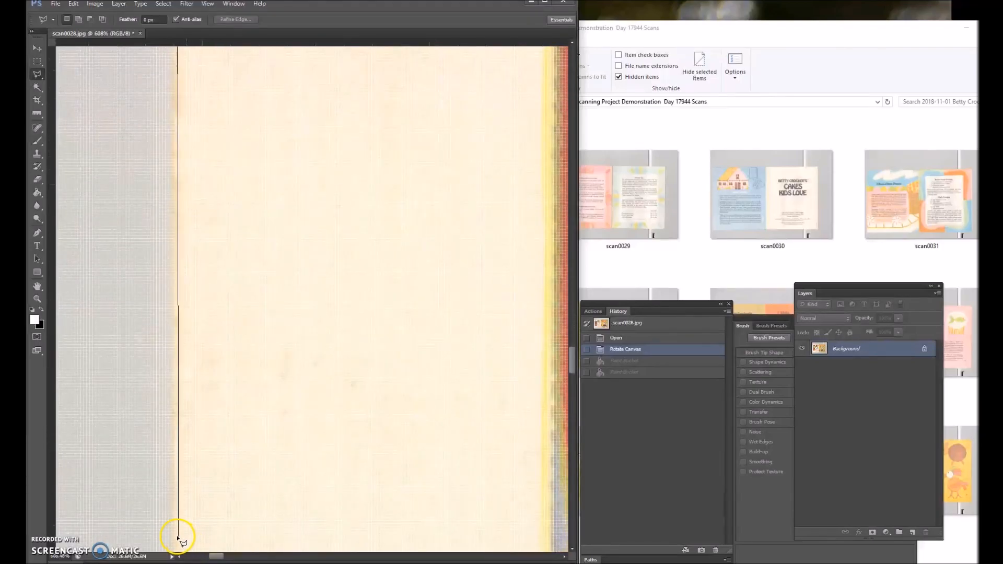
pyautogui.click(173, 534)
# Extend the lasso outline along the lower part of the back cover's left edge toward the lower left corner.
pyautogui.scroll(-5, 174, 551)
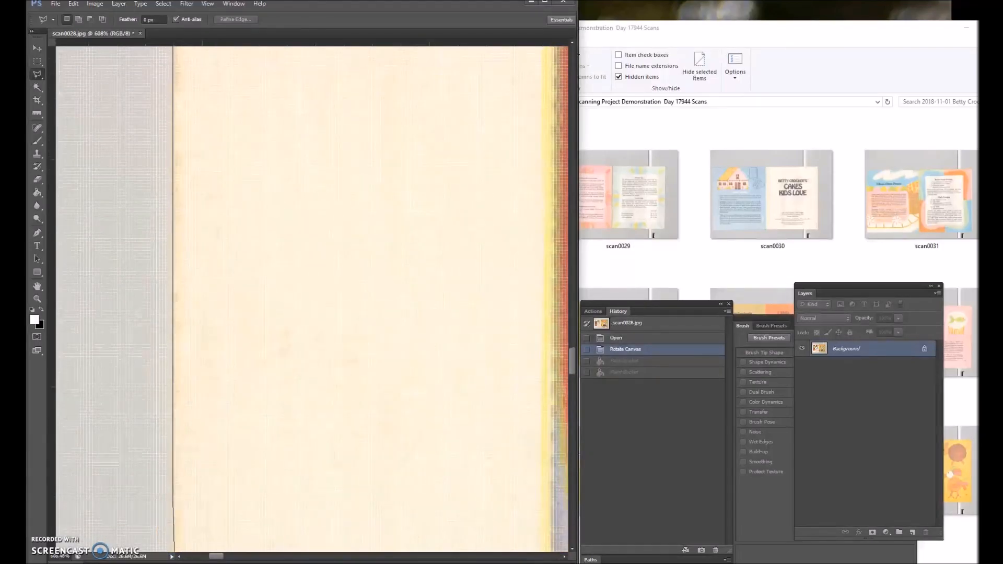
pyautogui.scroll(-8, 173, 551)
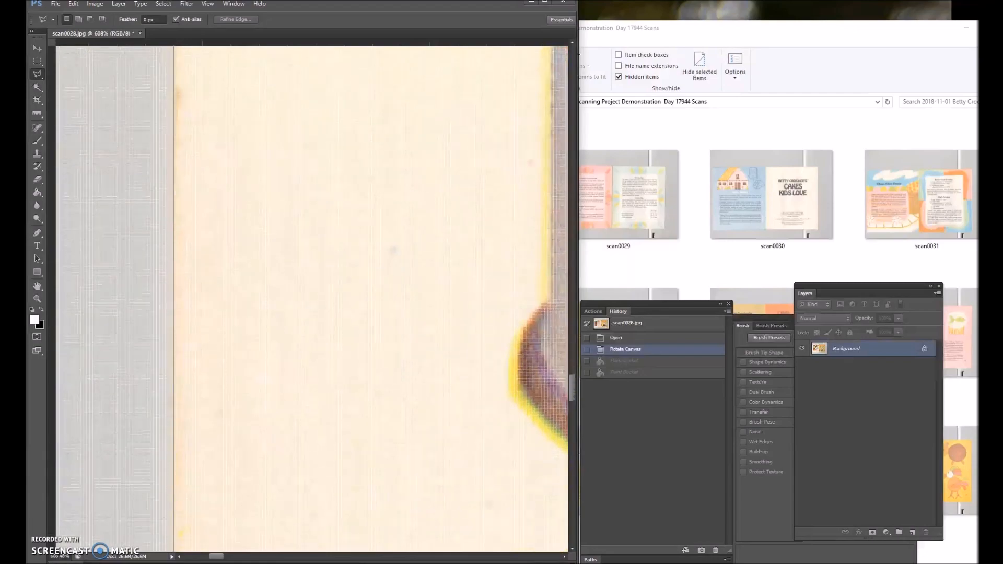
pyautogui.scroll(-8, 179, 289)
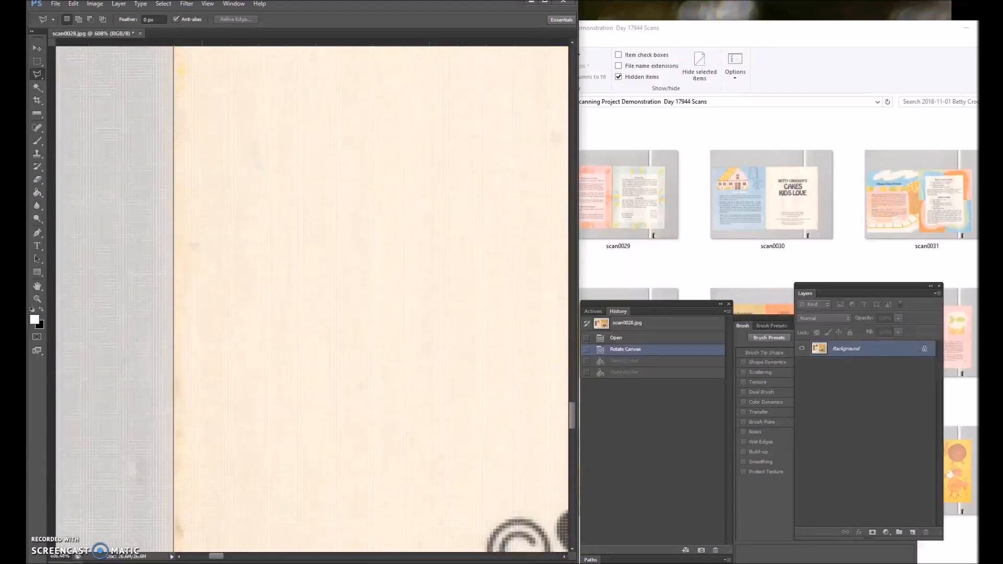
pyautogui.scroll(-10, 179, 313)
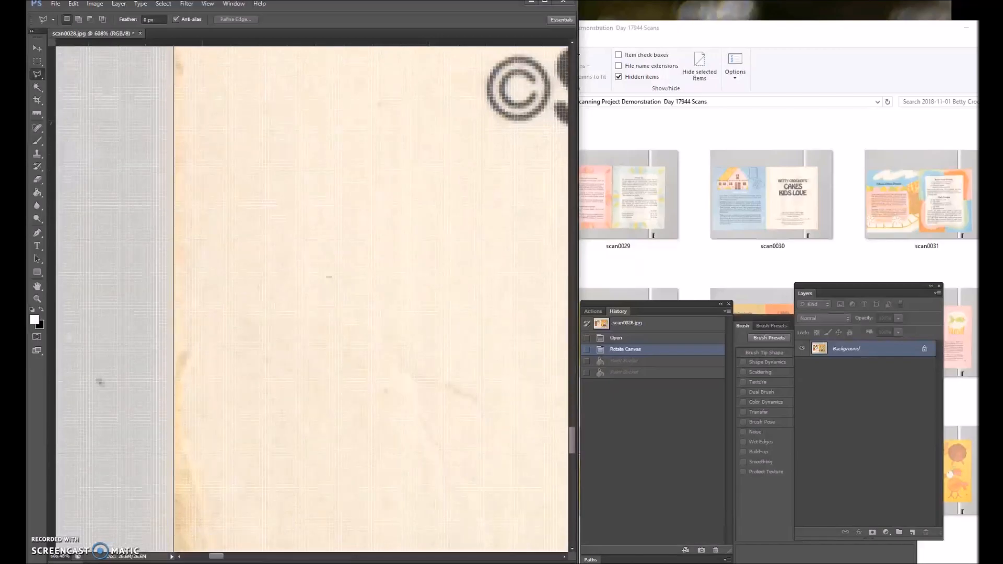
pyautogui.click(178, 331)
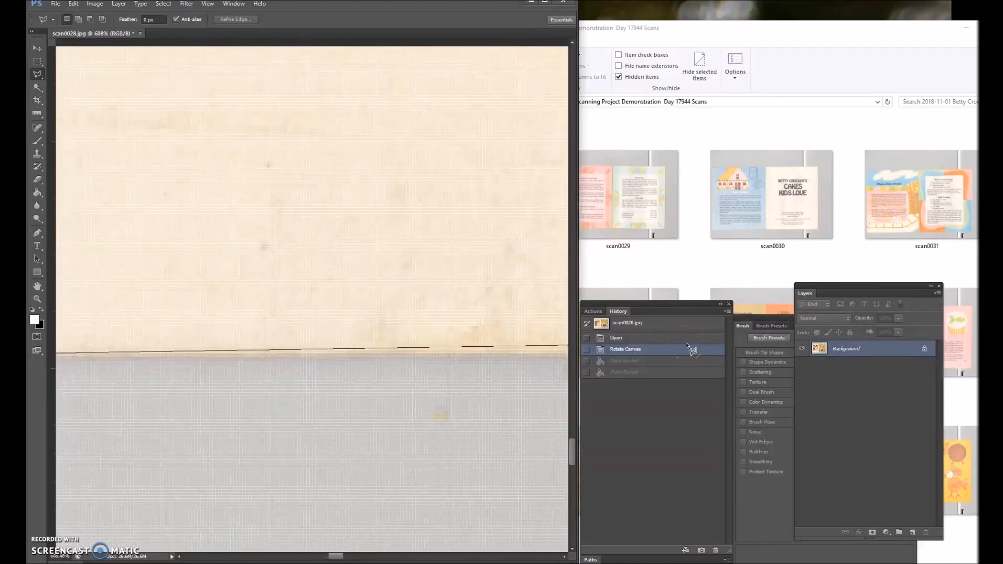
# Trace the lasso outline rightward along the booklet's bottom edge and close it at the starting point.
pyautogui.click(477, 359)
pyautogui.click(507, 350)
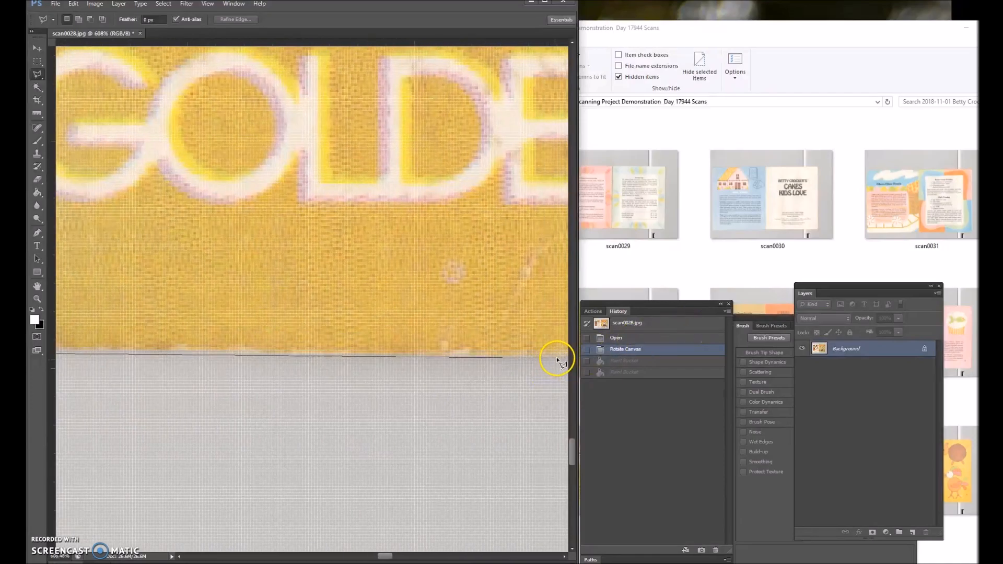
pyautogui.click(557, 357)
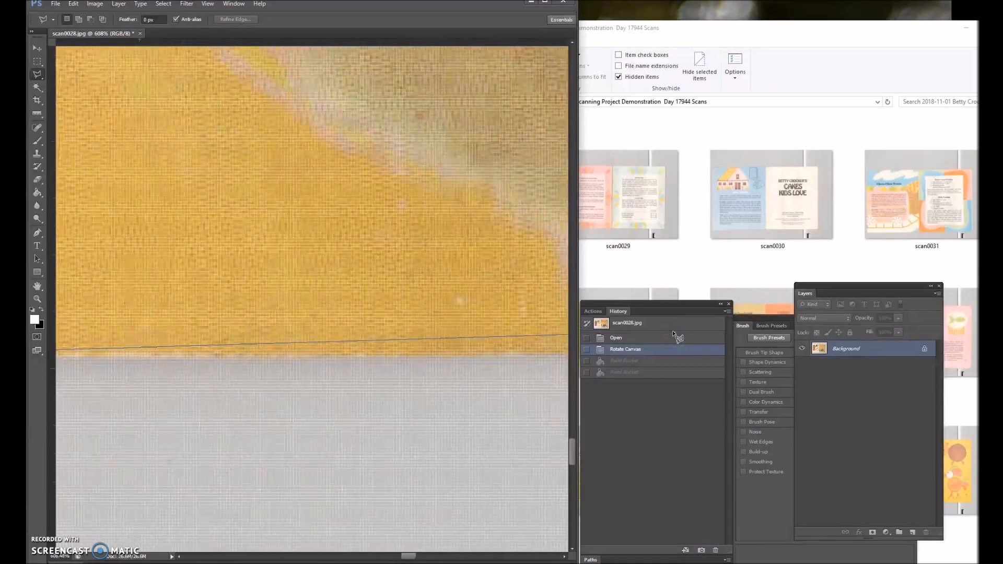
pyautogui.click(536, 358)
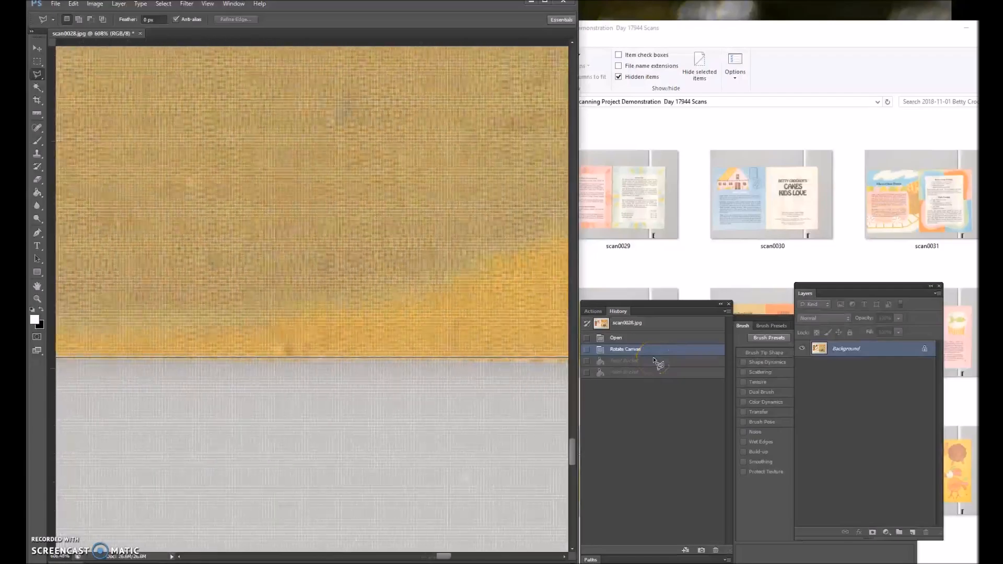
pyautogui.click(545, 381)
pyautogui.click(545, 362)
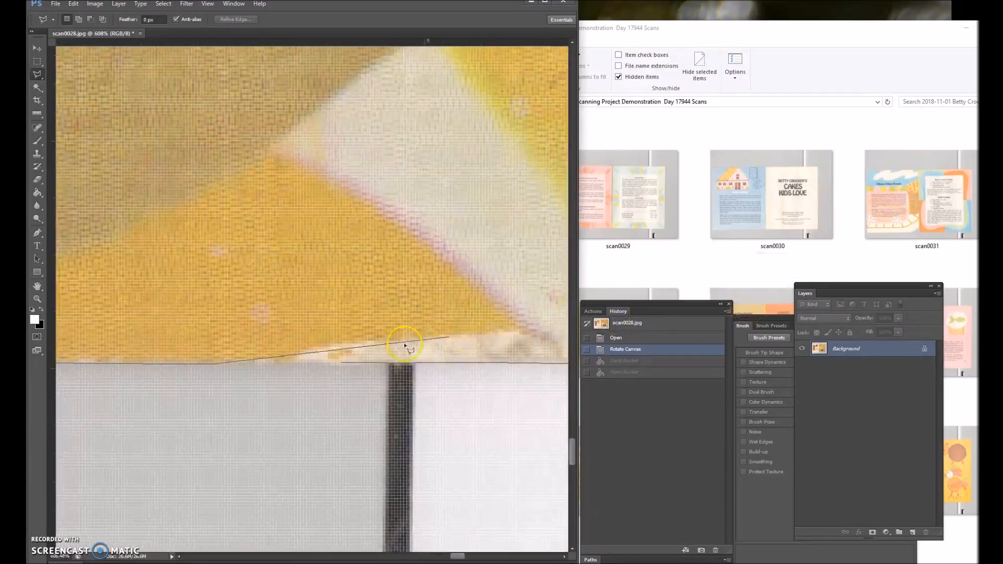
pyautogui.click(342, 364)
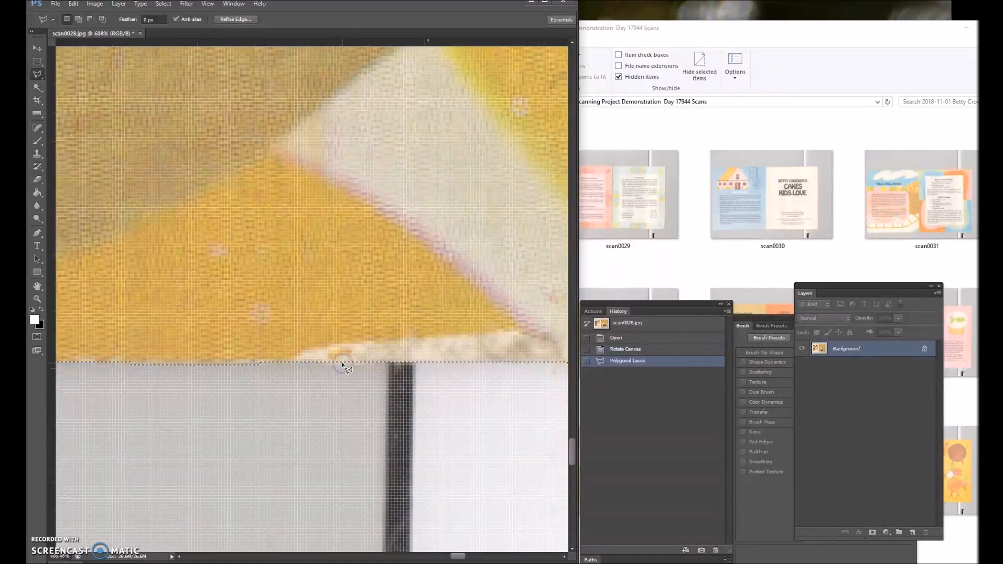
pyautogui.click(334, 364)
# Run the saved Action 3 on the selected booklet to crop away the gray scanner background.
pyautogui.scroll(-10, 311, 371)
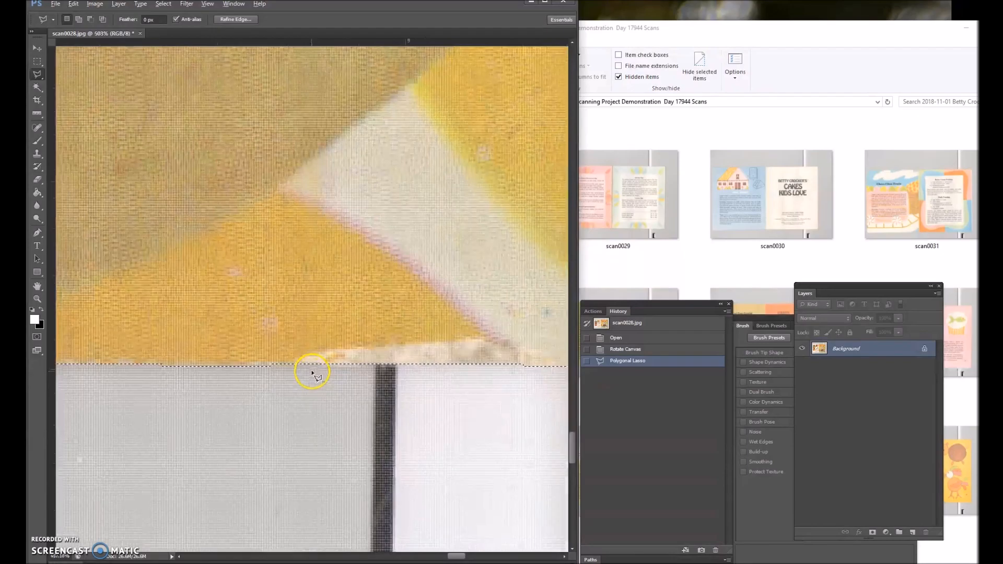
pyautogui.scroll(-5, 308, 339)
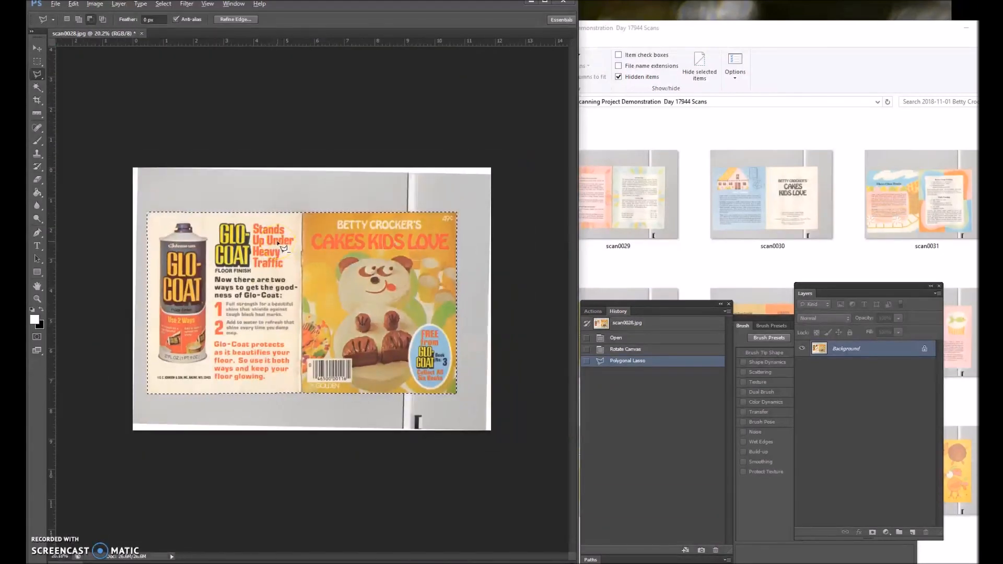
pyautogui.click(592, 311)
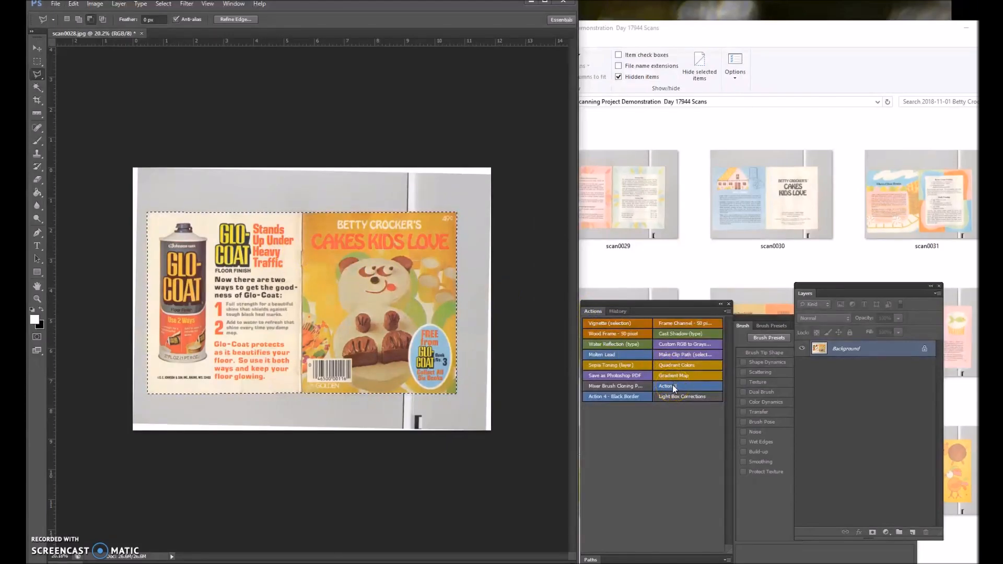
pyautogui.click(673, 385)
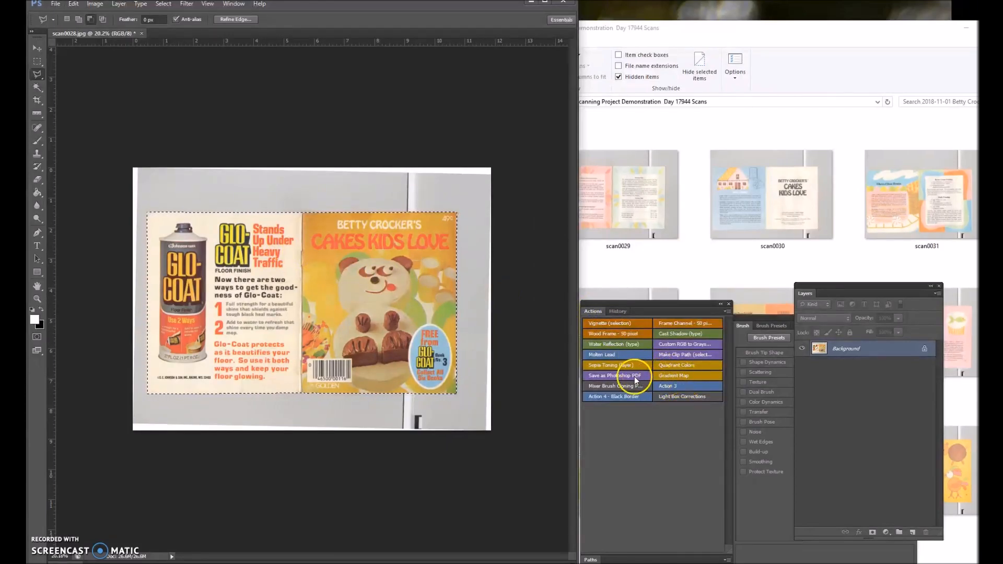
pyautogui.click(673, 385)
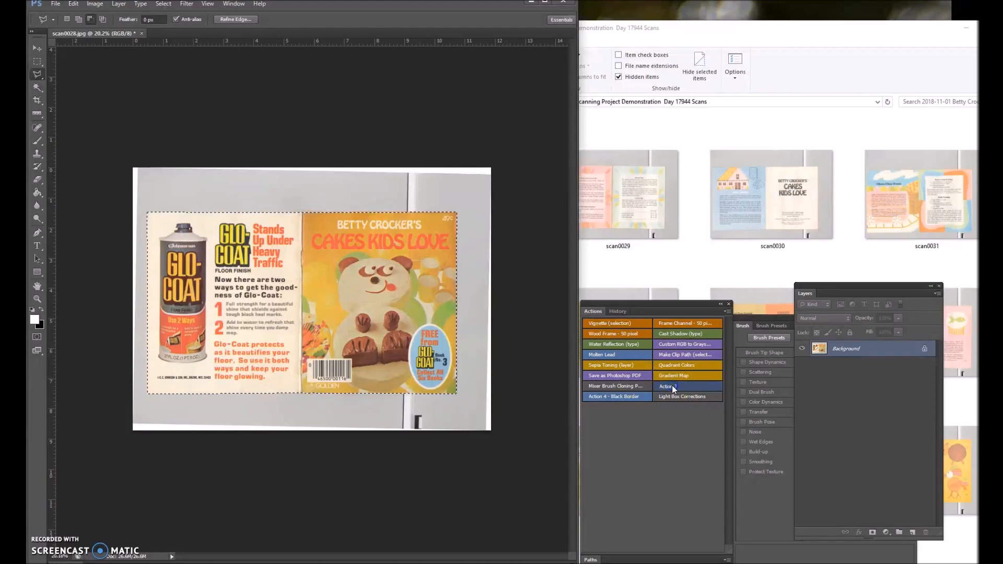
pyautogui.click(671, 385)
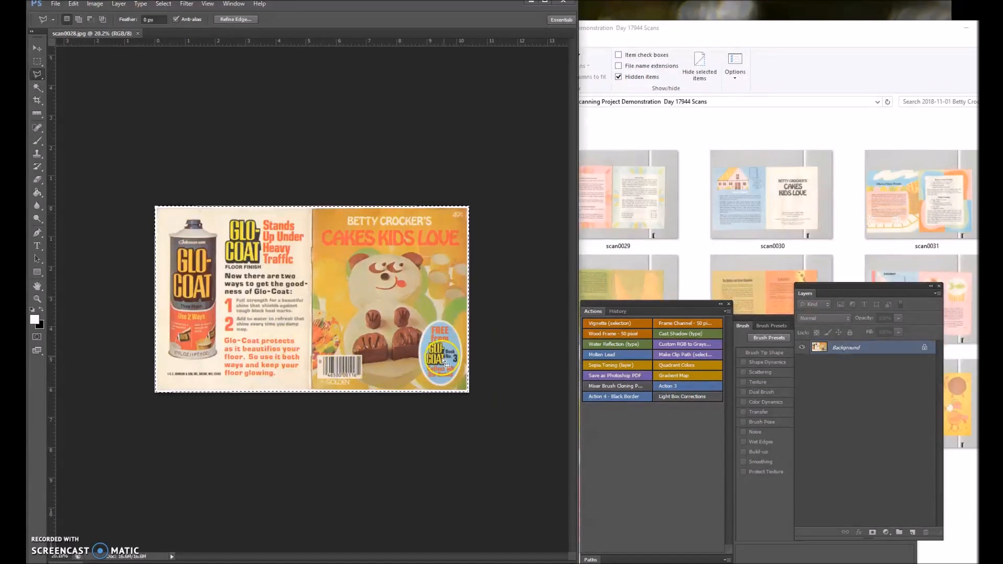
# Remove the white mark and horizontal crease in the front cover's yellow area and the back cover crease with the content-aware Spot Healing Brush.
pyautogui.scroll(5, 454, 358)
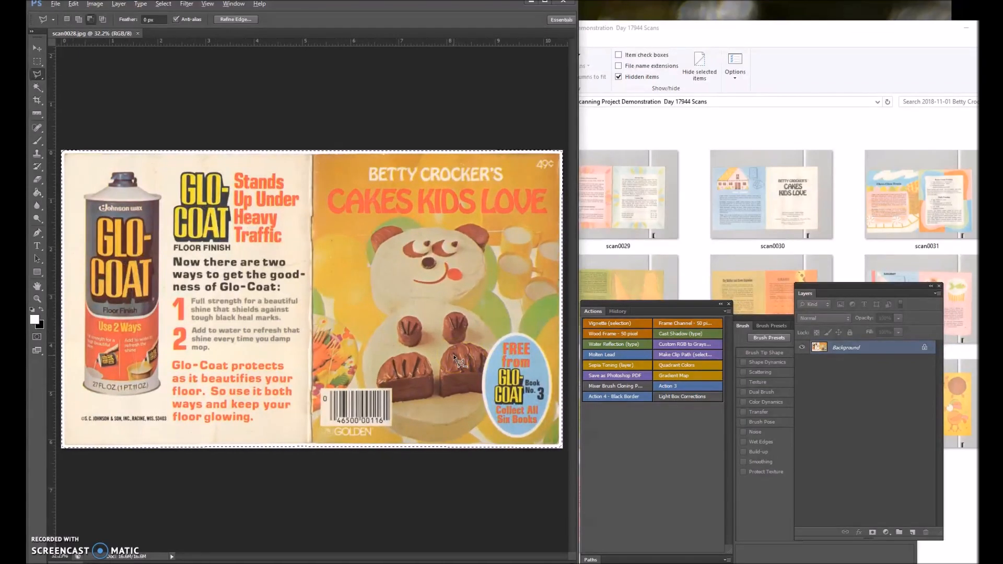
pyautogui.click(37, 127)
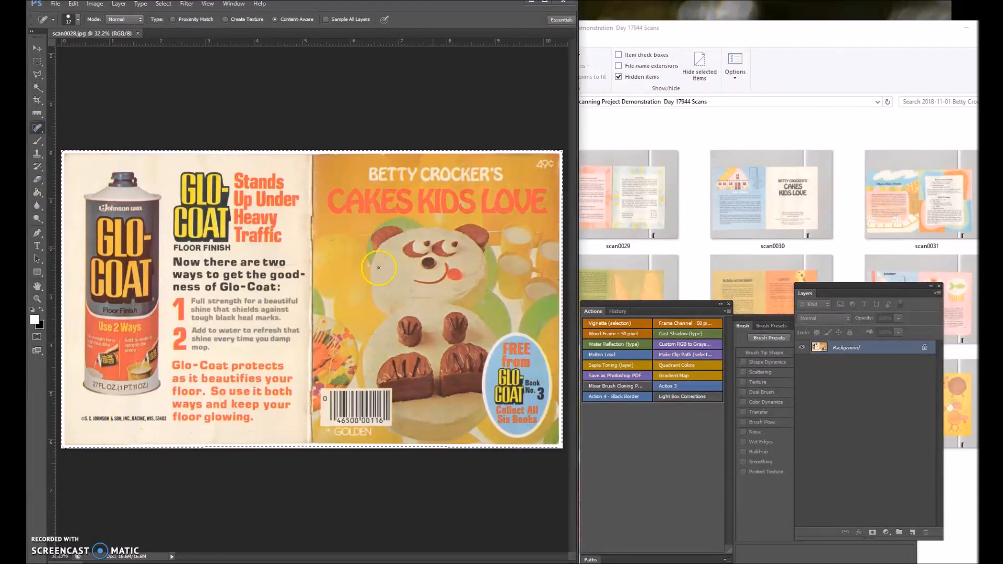
pyautogui.scroll(10, 337, 242)
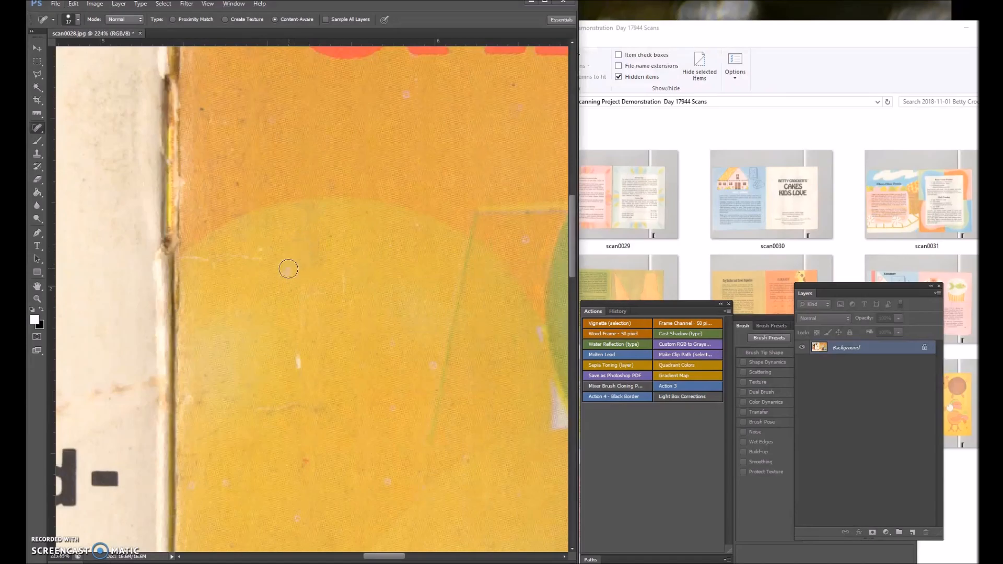
pyautogui.moveTo(299, 349); pyautogui.dragTo(299, 370)
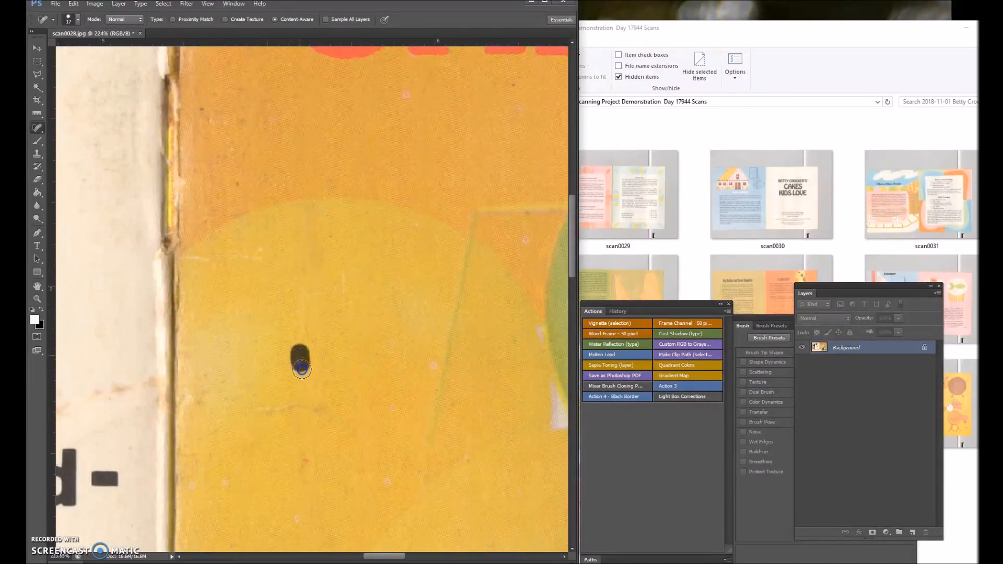
pyautogui.click(313, 410)
pyautogui.moveTo(313, 410); pyautogui.dragTo(224, 405)
pyautogui.moveTo(97, 393); pyautogui.dragTo(158, 383)
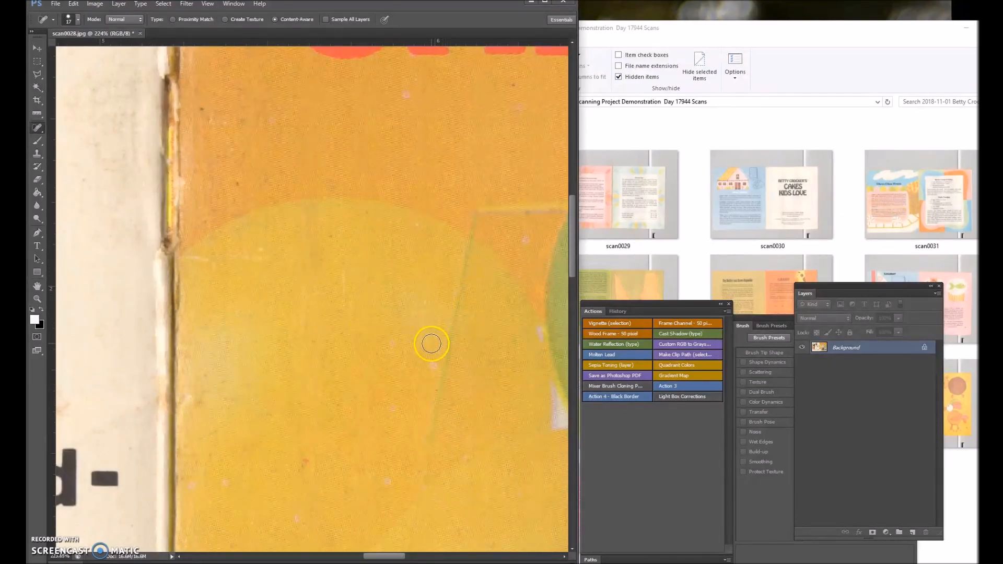
# Reduce the Spot Healing Brush size and remove small blemishes around the green shape and flowered area beside the spine.
pyautogui.scroll(-5, 431, 343)
pyautogui.scroll(4, 545, 388)
pyautogui.scroll(-5, 385, 291)
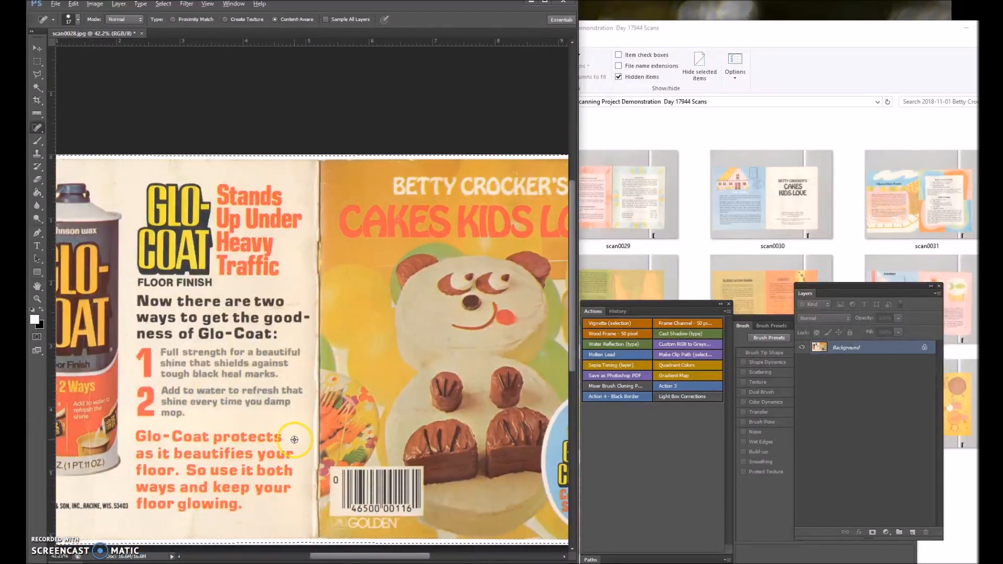
pyautogui.scroll(8, 294, 439)
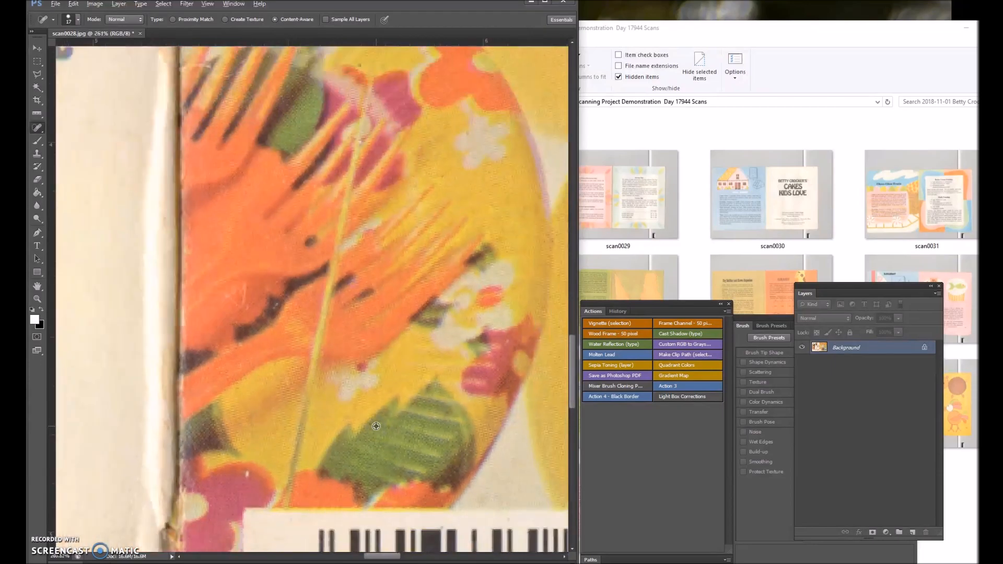
pyautogui.click(293, 497)
pyautogui.scroll(3, 419, 274)
pyautogui.scroll(4, 419, 273)
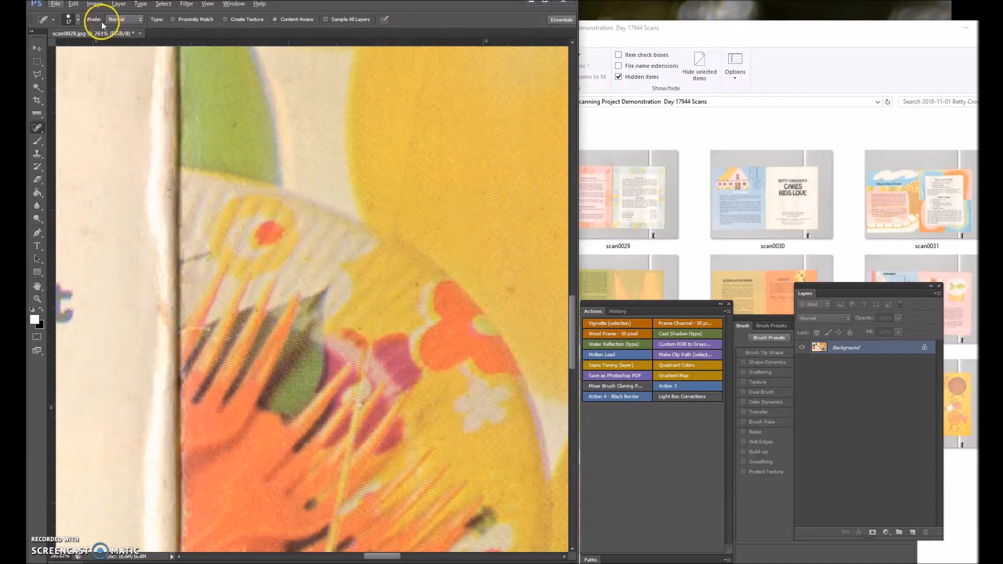
pyautogui.click(78, 21)
pyautogui.moveTo(48, 50); pyautogui.dragTo(46, 49)
pyautogui.click(356, 327)
pyautogui.click(233, 120)
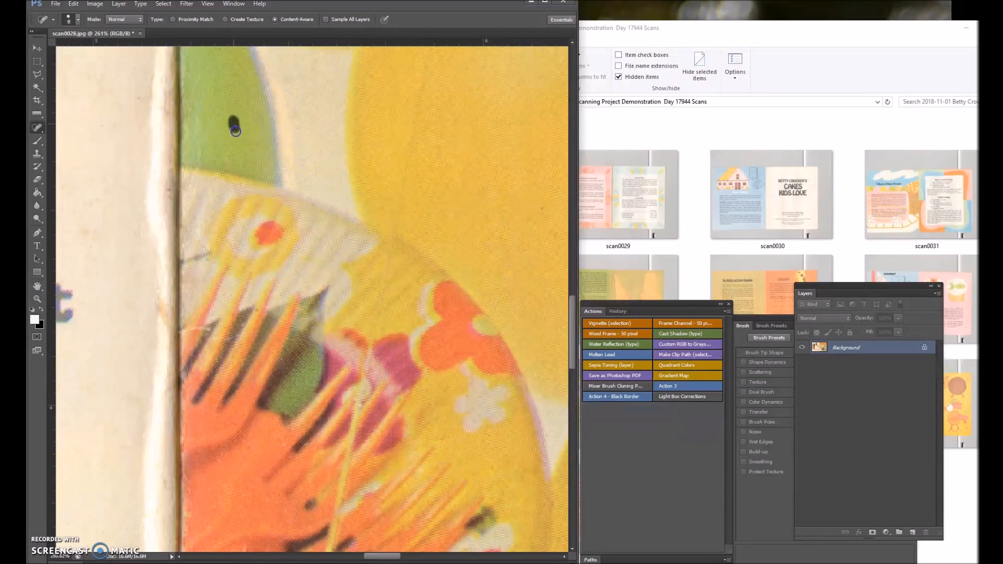
pyautogui.click(179, 317)
# Remove the specks beside the lower spine and the white spots in the orange and magenta flower area next to the barcode.
pyautogui.scroll(-5, 479, 126)
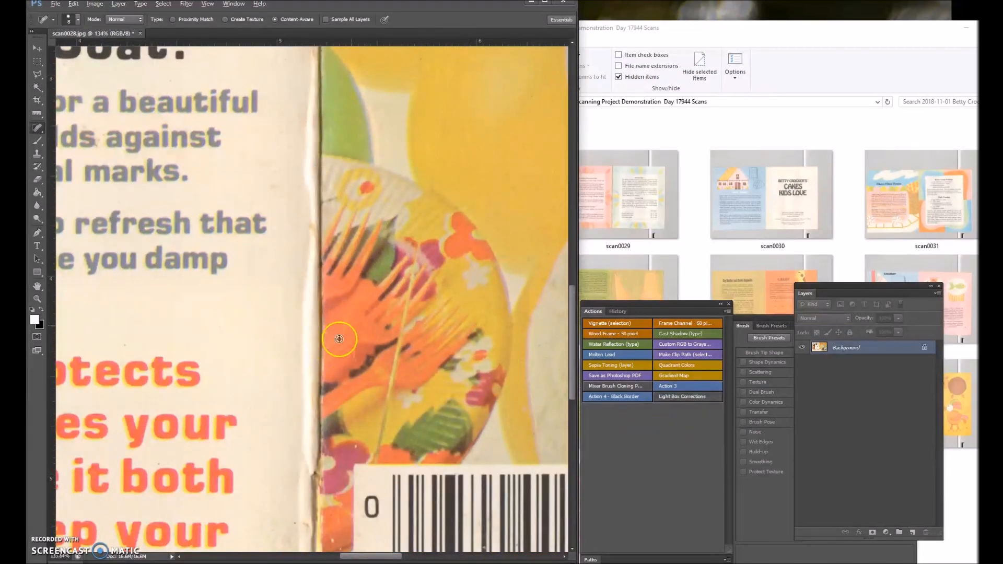
pyautogui.scroll(-3, 339, 339)
pyautogui.scroll(4, 348, 486)
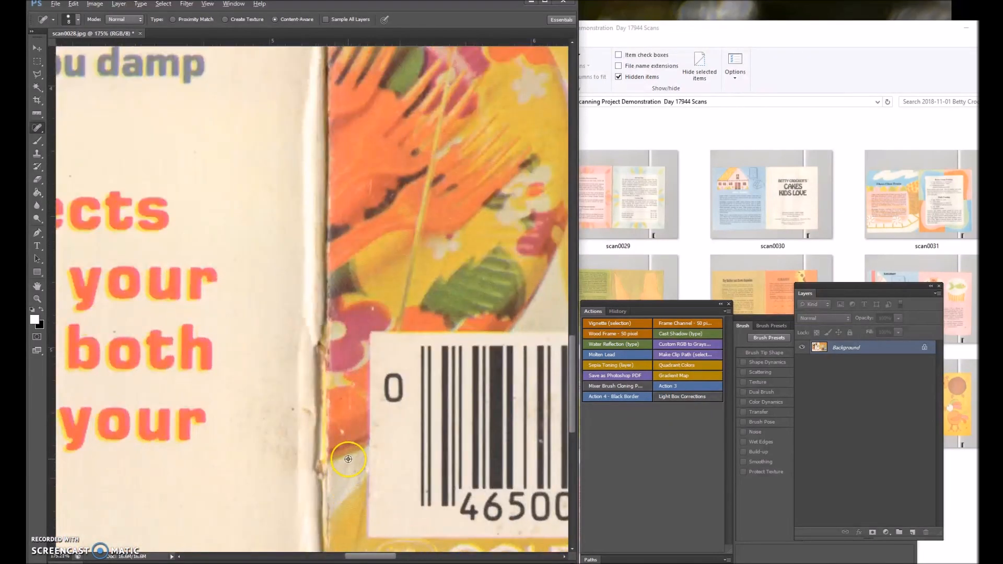
pyautogui.scroll(3, 347, 459)
pyautogui.click(245, 348)
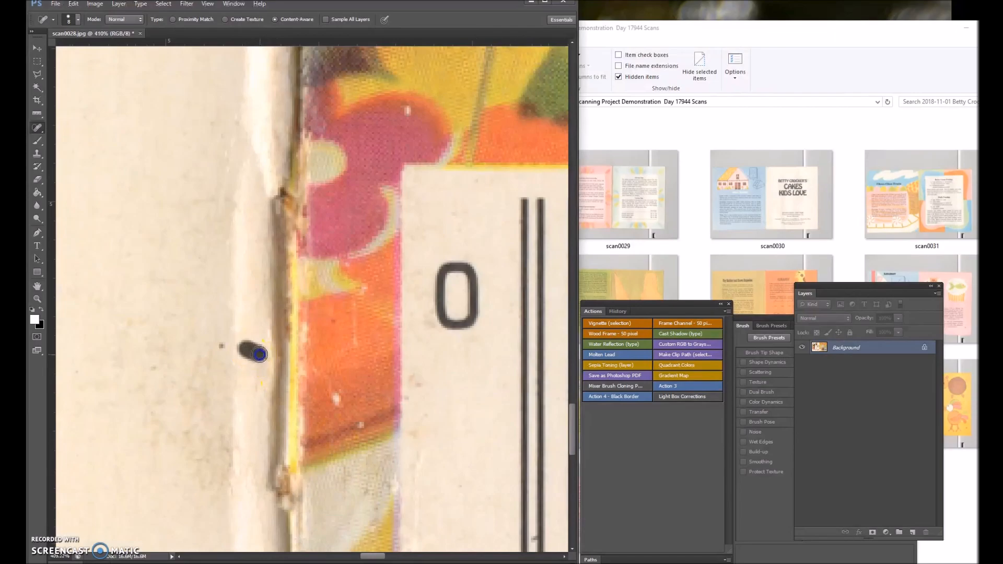
pyautogui.click(223, 346)
pyautogui.click(334, 324)
pyautogui.click(329, 391)
pyautogui.moveTo(330, 391); pyautogui.dragTo(340, 407)
pyautogui.click(364, 427)
pyautogui.moveTo(354, 320); pyautogui.dragTo(359, 346)
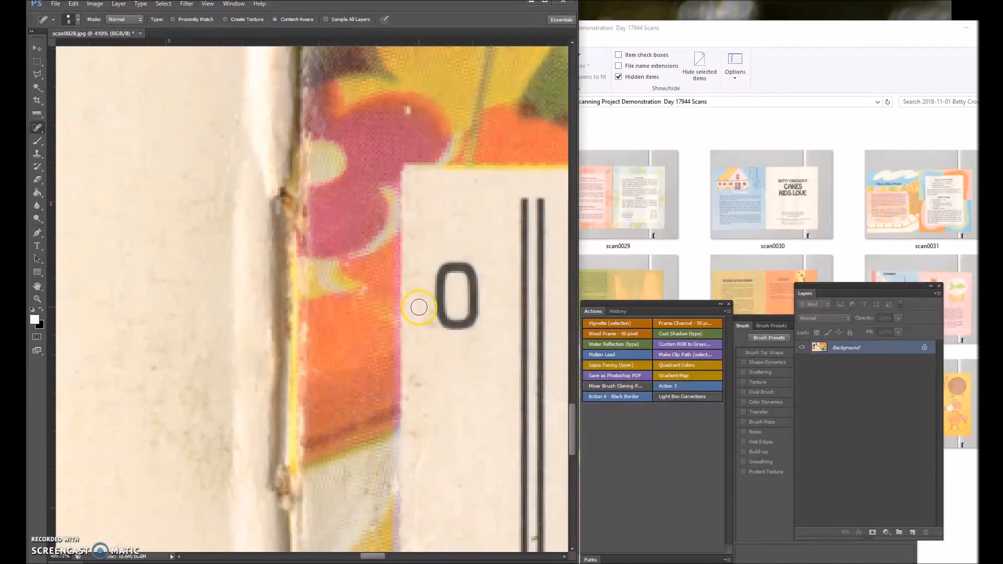
pyautogui.click(407, 110)
# Heal the specks near the barcode's edge and the pale spot beside the small Golden emblem.
pyautogui.scroll(-5, 412, 283)
pyautogui.scroll(5, 412, 325)
pyautogui.click(419, 319)
pyautogui.scroll(-3, 167, 334)
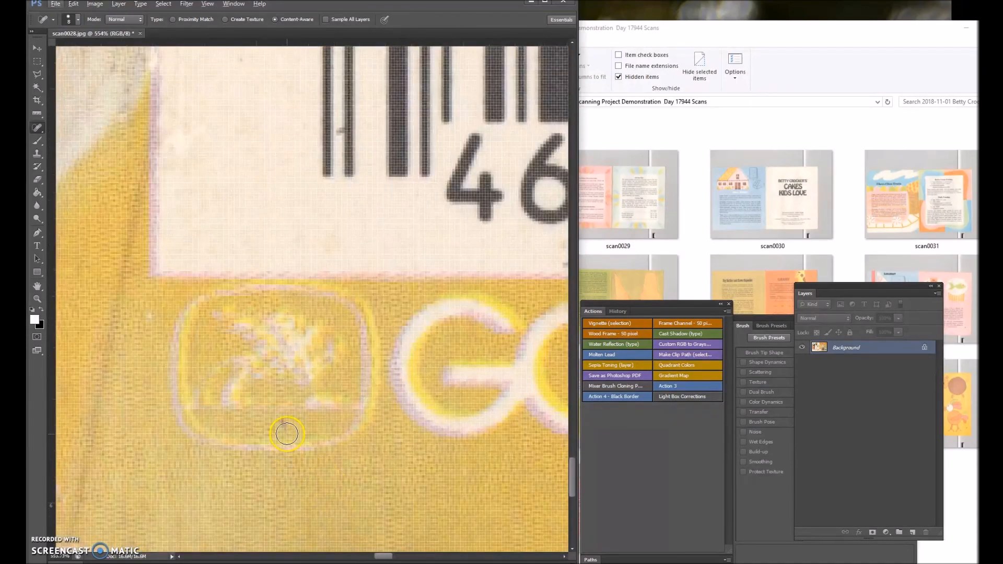
pyautogui.click(150, 313)
# Remove the stains beneath the barcode digits and the blemish on the cover's bottom edge below the GOLDEN lettering.
pyautogui.scroll(-5, 240, 287)
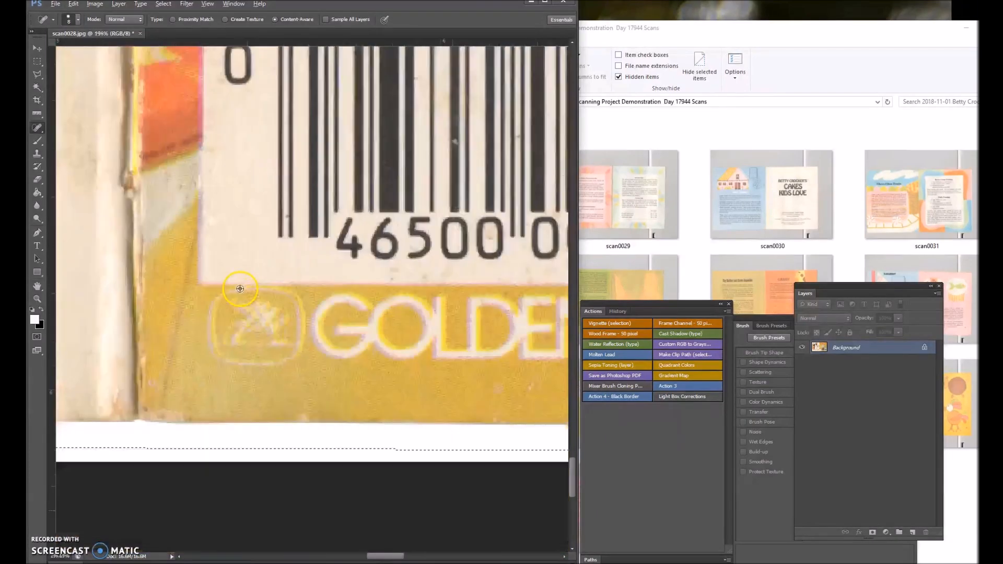
pyautogui.scroll(4, 342, 272)
pyautogui.click(312, 271)
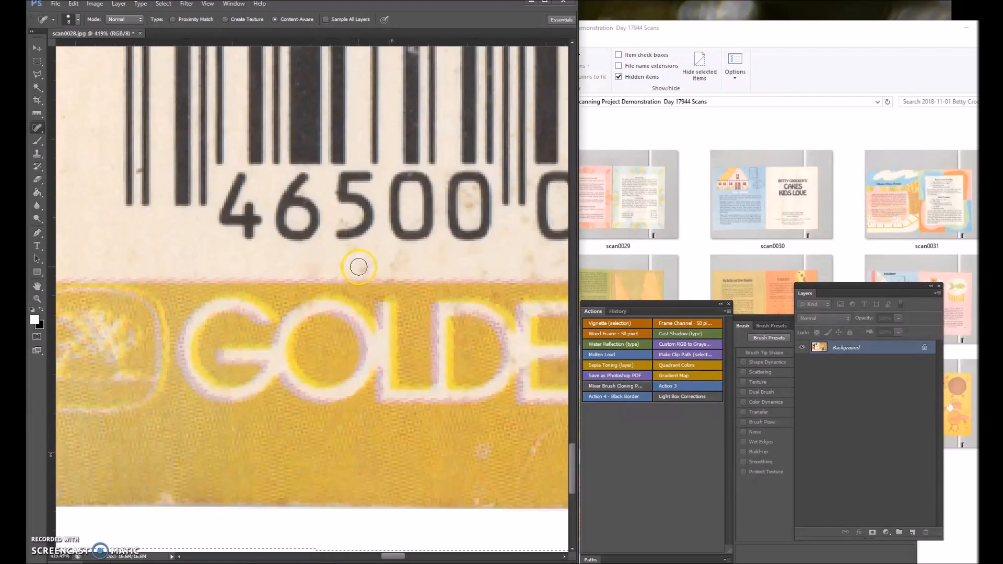
pyautogui.moveTo(394, 264); pyautogui.dragTo(404, 263)
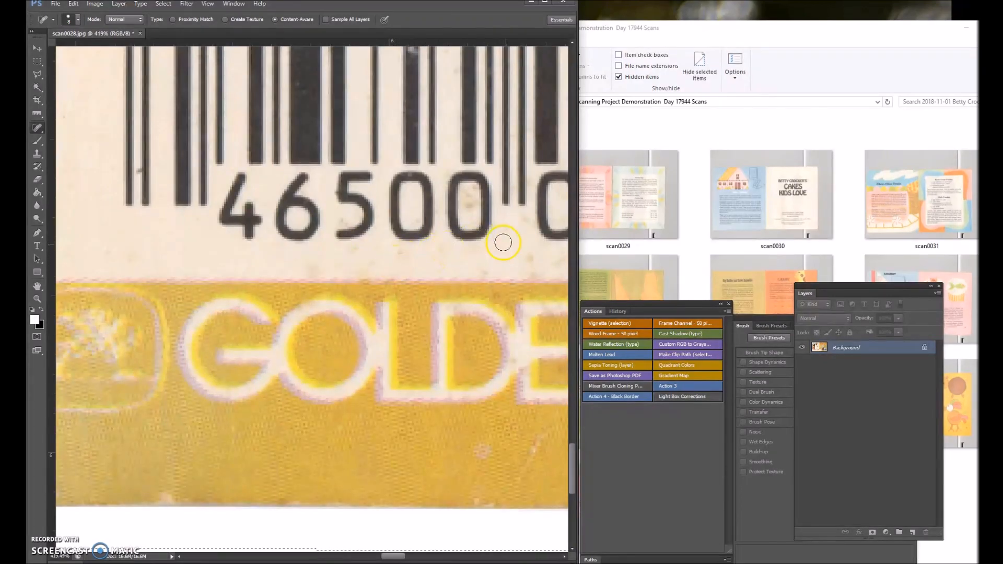
pyautogui.click(481, 502)
# Heal the dark smudges in the blue oval to the left of the GLO-COAT lettering.
pyautogui.moveTo(393, 558); pyautogui.dragTo(448, 557)
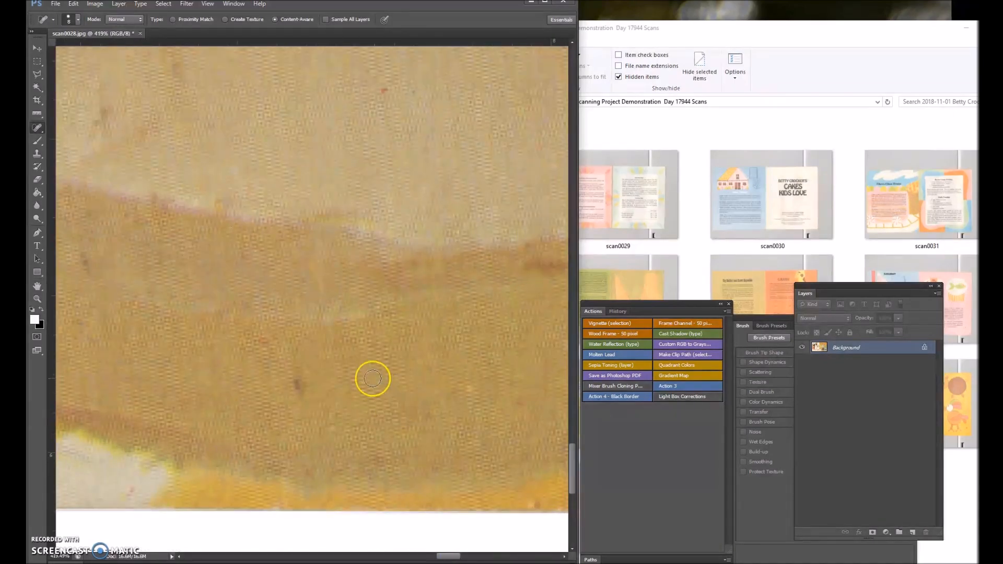
pyautogui.scroll(-3, 319, 363)
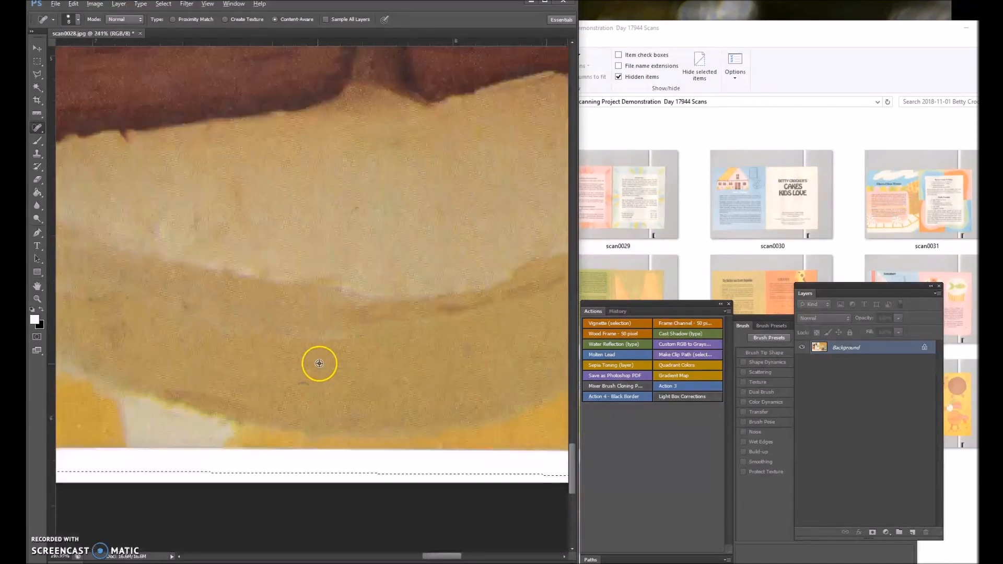
pyautogui.scroll(-2, 319, 363)
pyautogui.scroll(-2, 382, 302)
pyautogui.scroll(4, 381, 296)
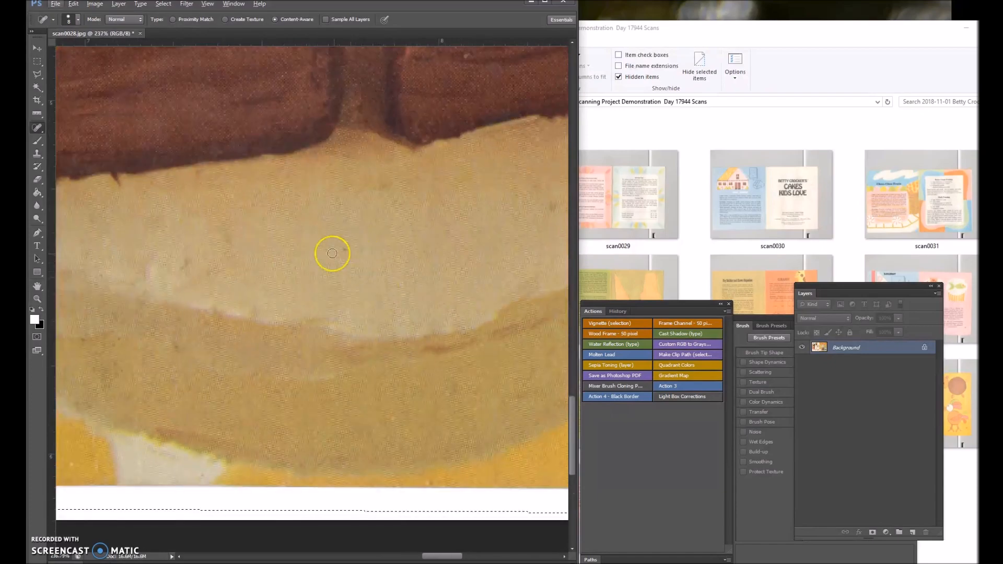
pyautogui.scroll(-3, 298, 331)
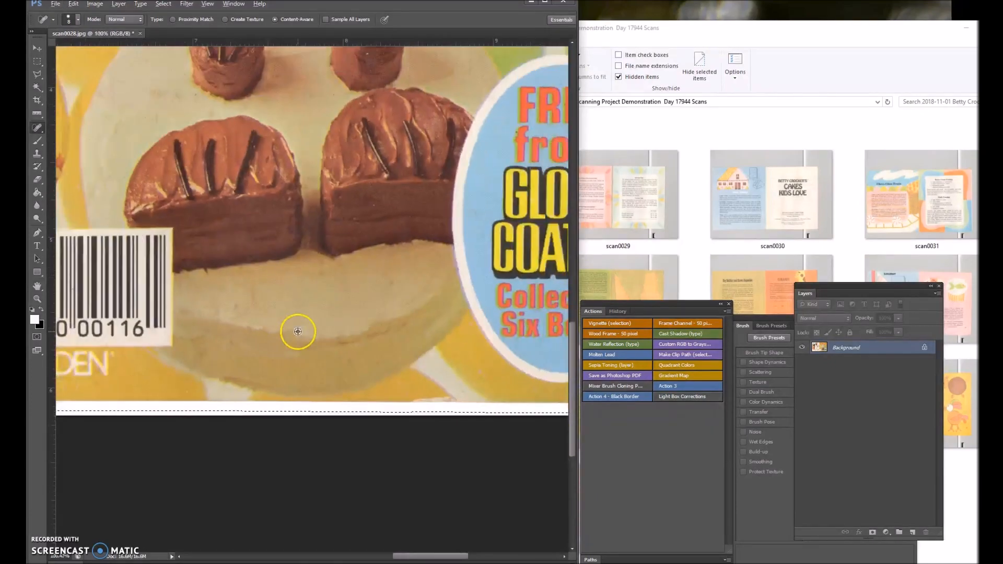
pyautogui.scroll(-2, 297, 332)
pyautogui.scroll(5, 369, 302)
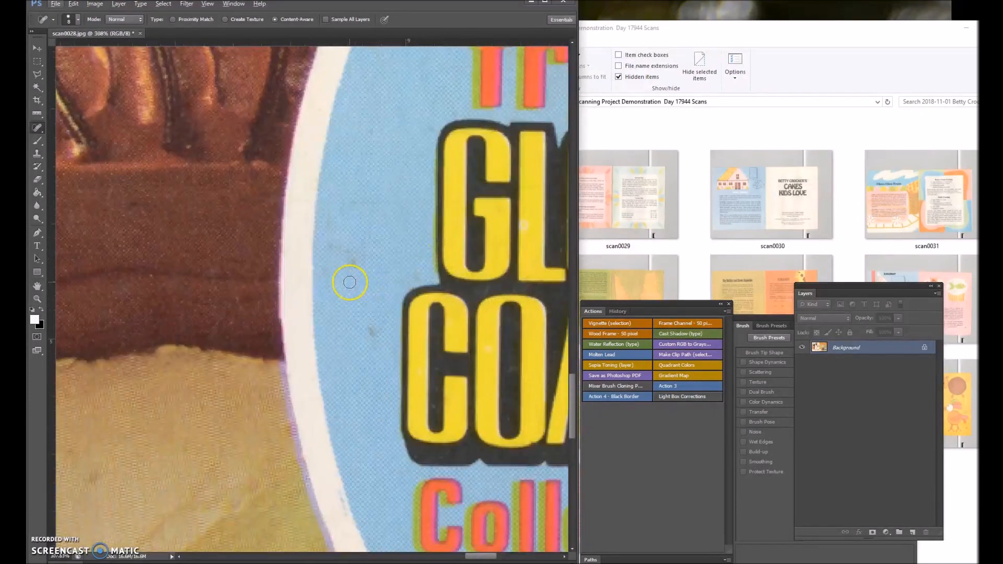
pyautogui.moveTo(344, 250); pyautogui.dragTo(347, 260)
pyautogui.moveTo(364, 315); pyautogui.dragTo(372, 340)
# Remove the specks around the FREE from lettering in the blue oval, including the dark spot on the letter f.
pyautogui.scroll(-10, 295, 329)
pyautogui.scroll(9, 495, 235)
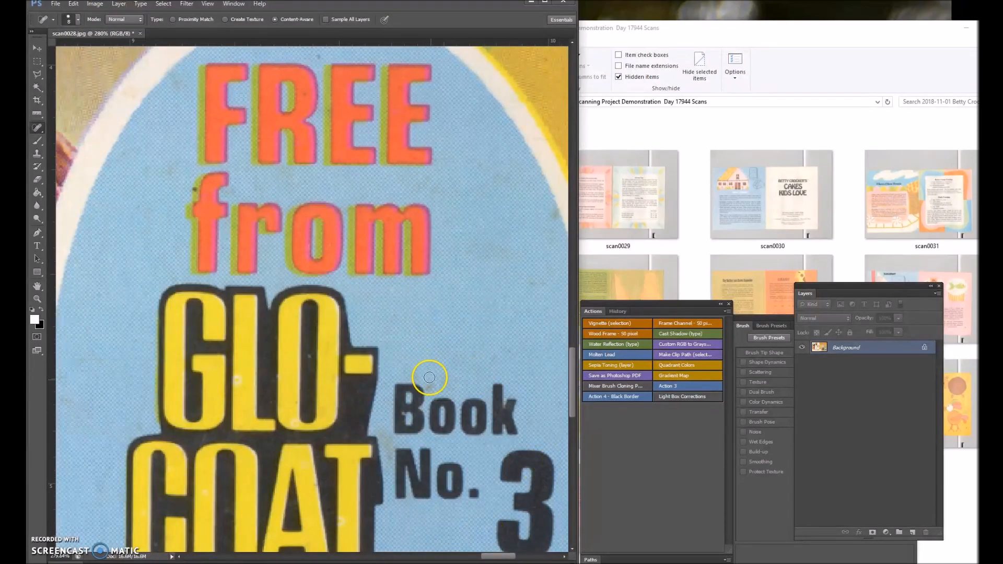
pyautogui.scroll(-3, 434, 275)
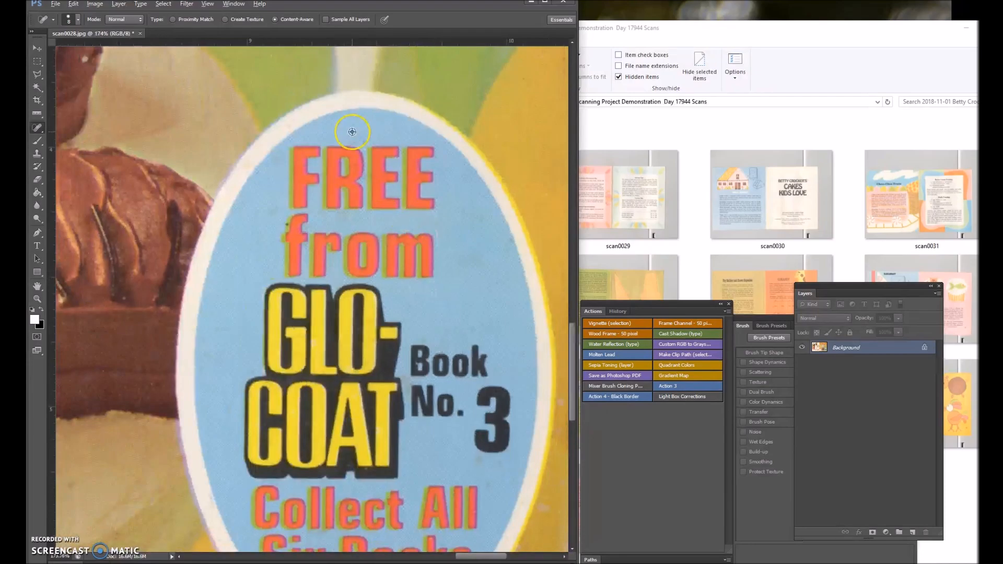
pyautogui.scroll(5, 352, 73)
pyautogui.click(383, 170)
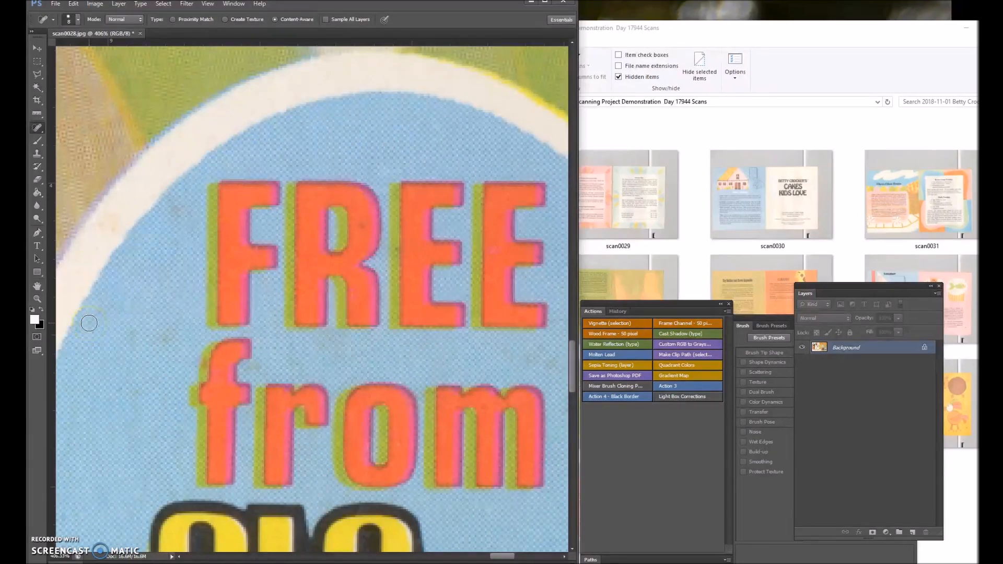
pyautogui.click(202, 364)
# Heal the ring-shaped spot and another blemish in the yellow area to the right of the blue oval.
pyautogui.scroll(-5, 329, 321)
pyautogui.scroll(-4, 334, 322)
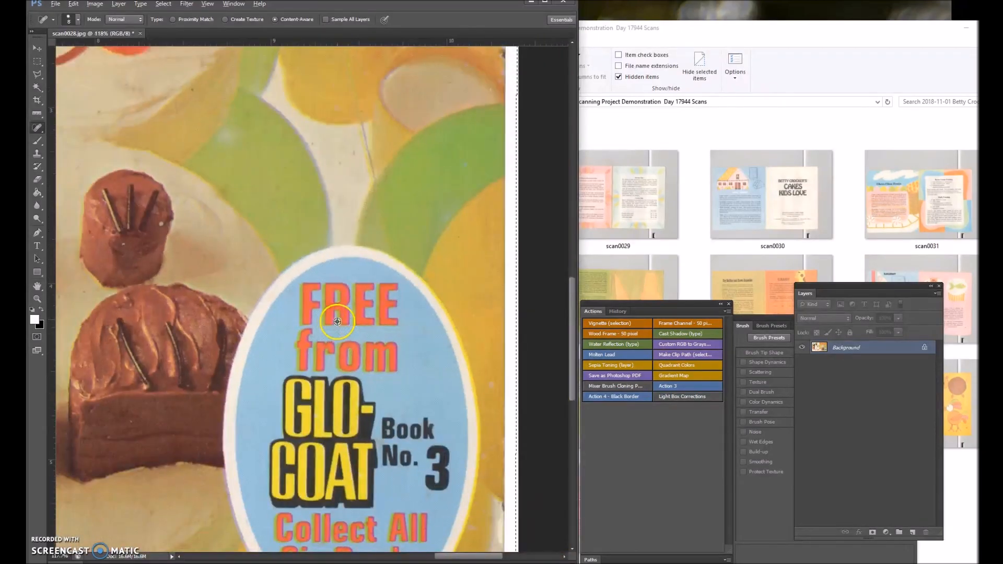
pyautogui.scroll(6, 480, 342)
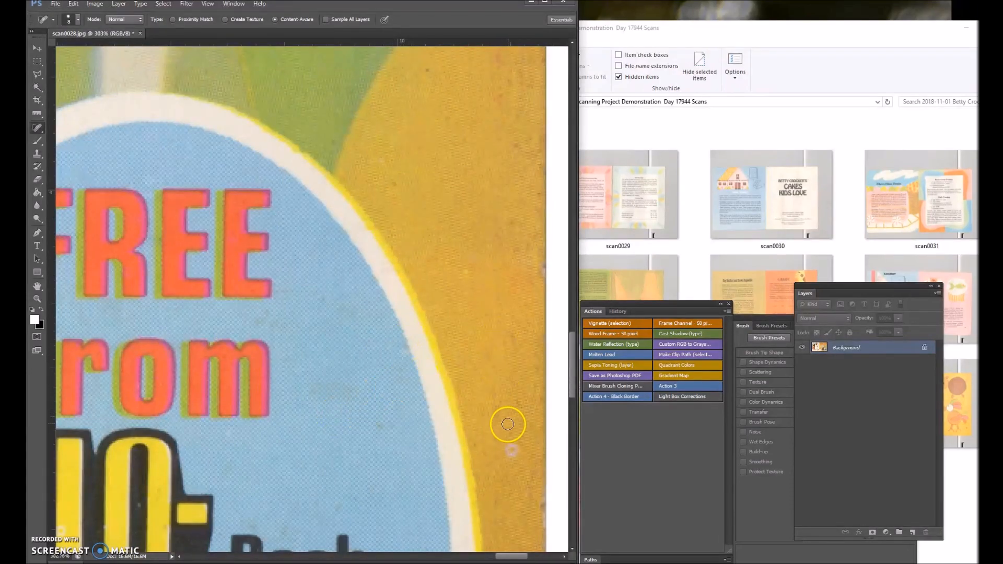
pyautogui.click(511, 450)
pyautogui.scroll(-4, 517, 269)
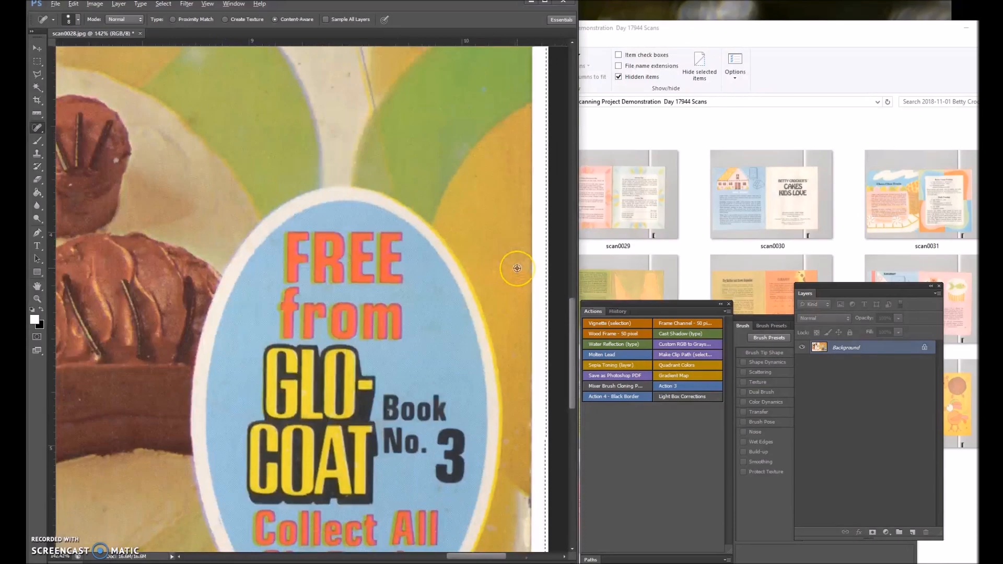
pyautogui.scroll(5, 480, 167)
pyautogui.click(472, 189)
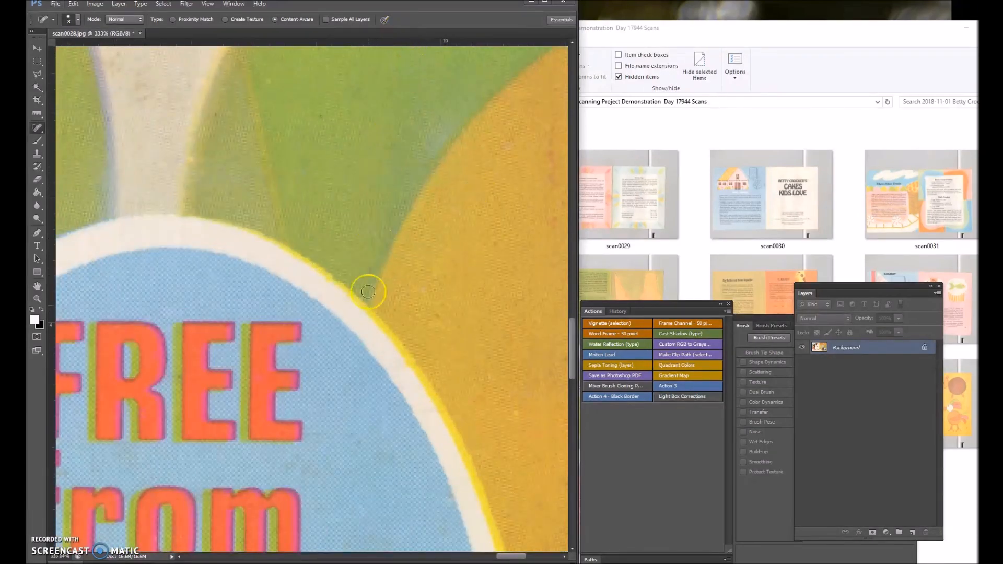
# Remove the dark specks from the cream area above the blue oval and from the adjacent green shape.
pyautogui.scroll(-4, 340, 201)
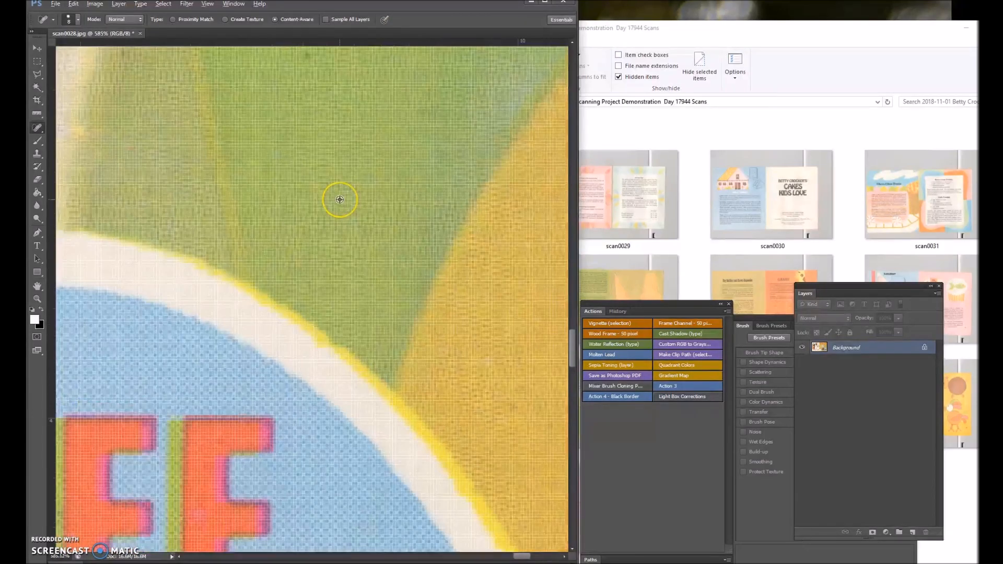
pyautogui.scroll(2, 336, 70)
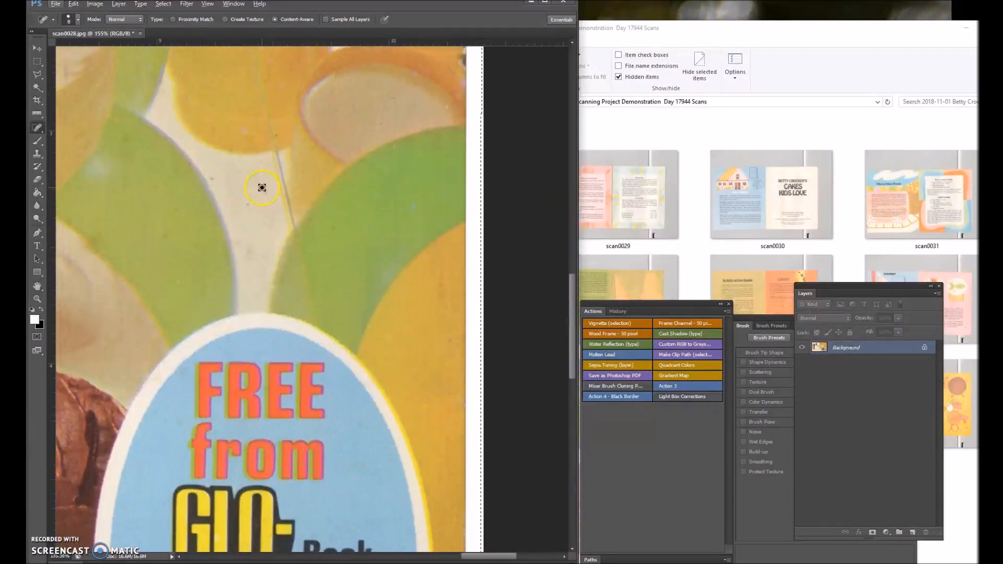
pyautogui.scroll(-3, 250, 183)
pyautogui.scroll(6, 240, 175)
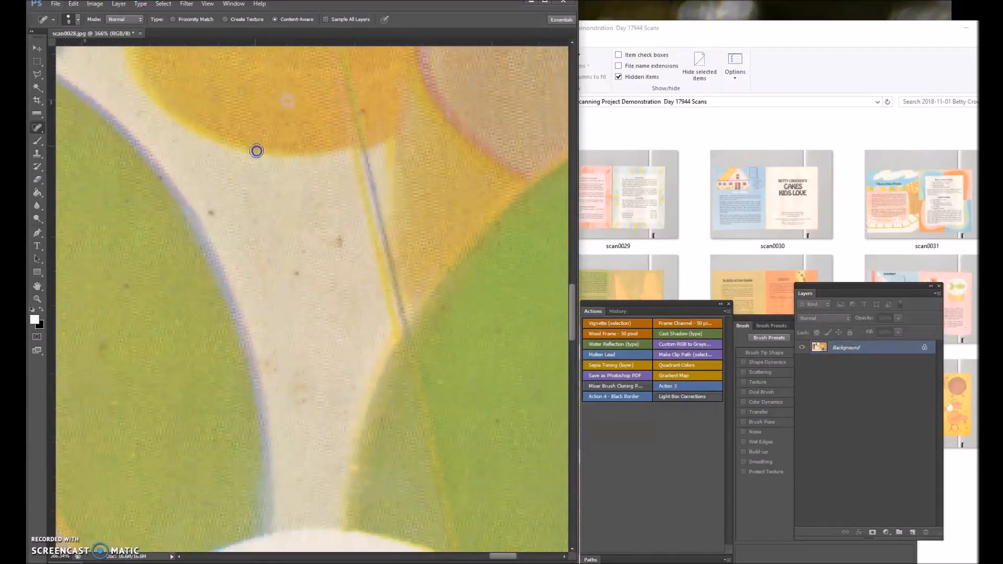
pyautogui.click(206, 213)
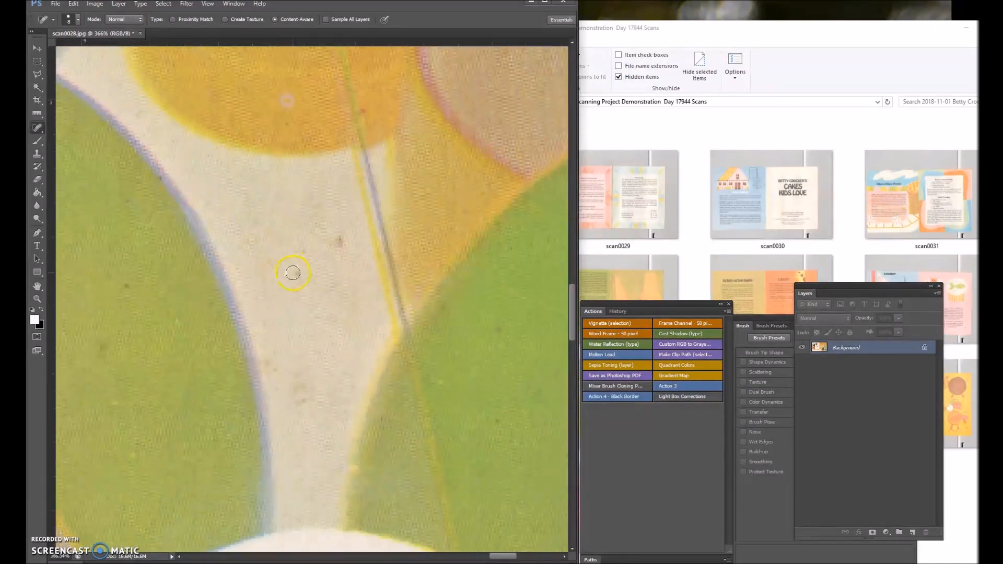
pyautogui.click(334, 243)
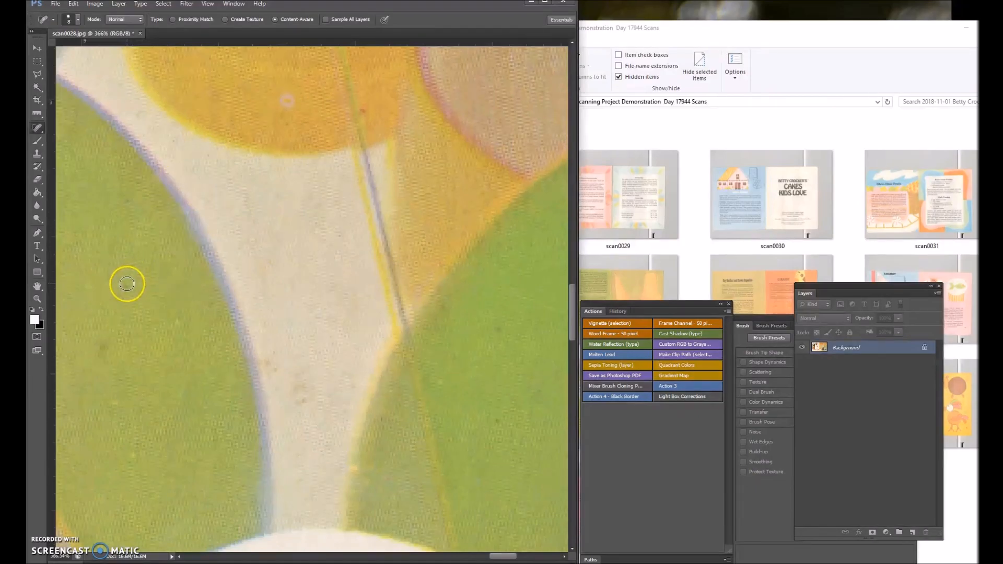
pyautogui.moveTo(110, 340); pyautogui.dragTo(102, 366)
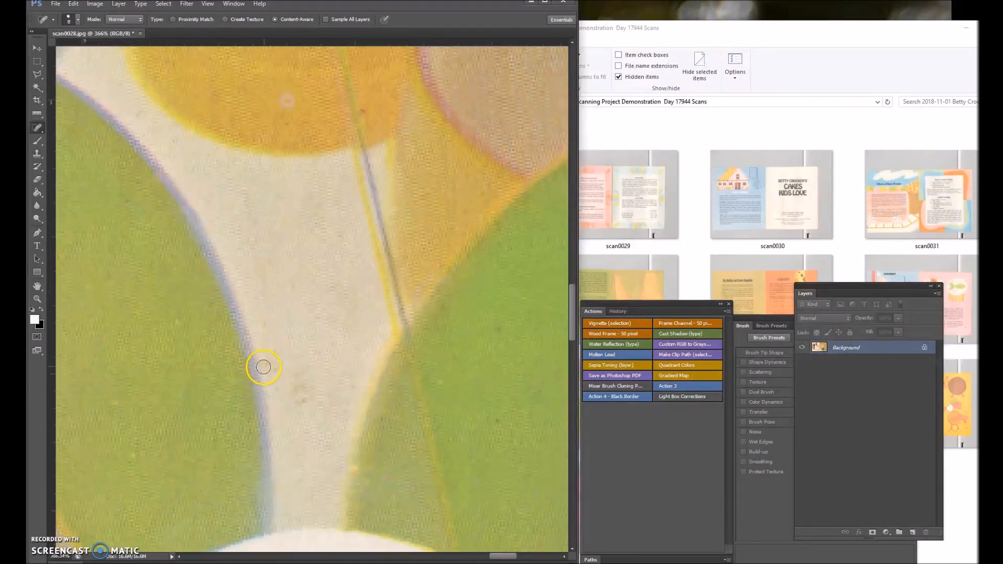
# Save the retouched cover as a separate JPEG named scan0028a at quality 12 (Maximum), Baseline Standard.
pyautogui.click(55, 4)
pyautogui.moveTo(73, 4)
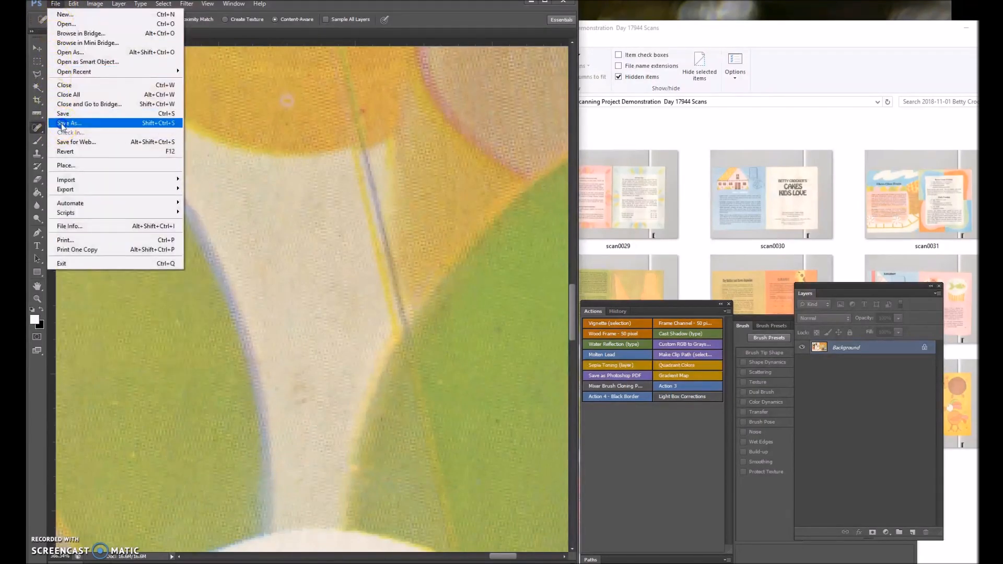
pyautogui.click(61, 124)
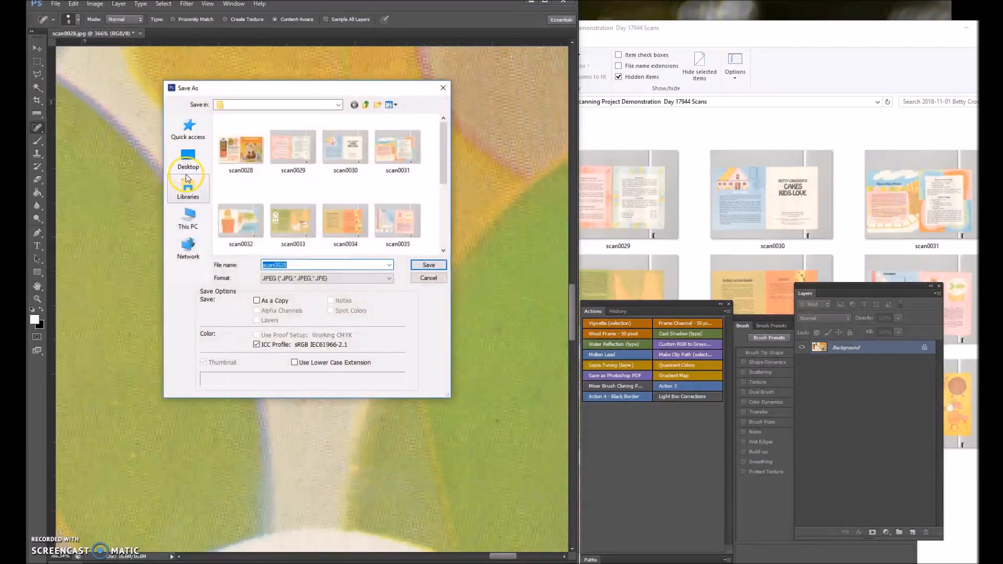
pyautogui.click(289, 264)
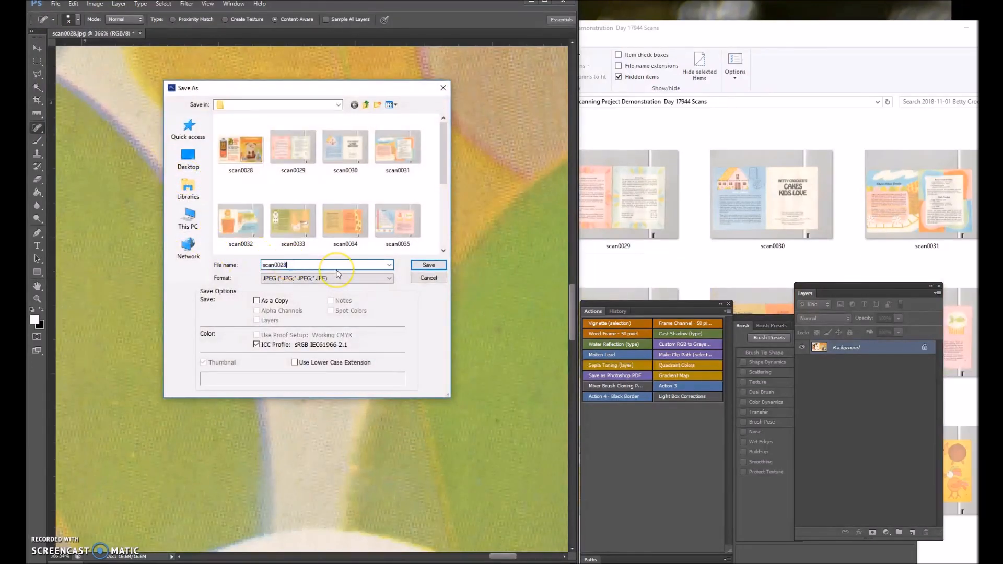
pyautogui.write('a')
pyautogui.click(428, 265)
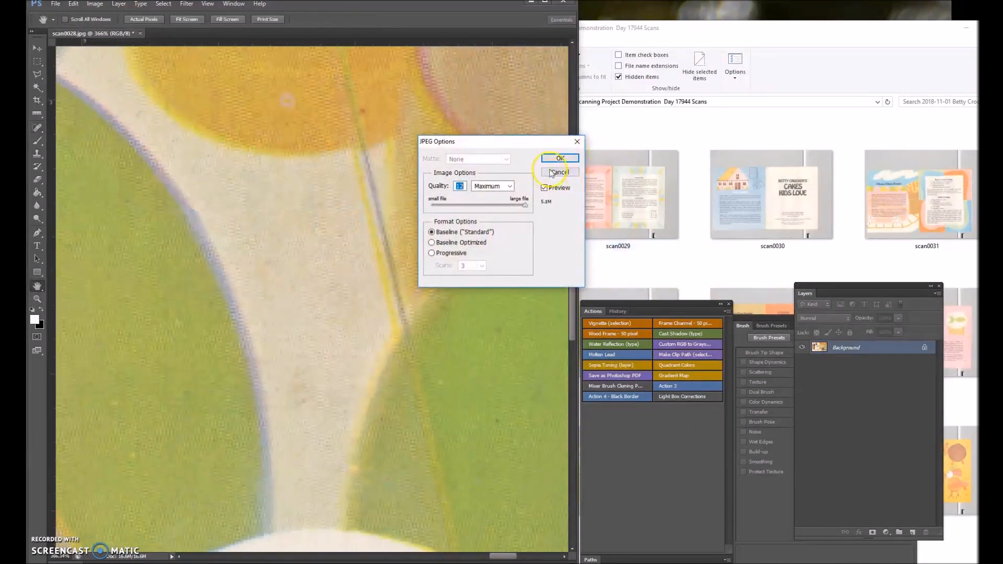
pyautogui.press('Return')
# Switch to File Explorer to compare scan0028 with the saved scan0028a, and return to the cover in Photoshop.
pyautogui.click(679, 31)
pyautogui.click(457, 180)
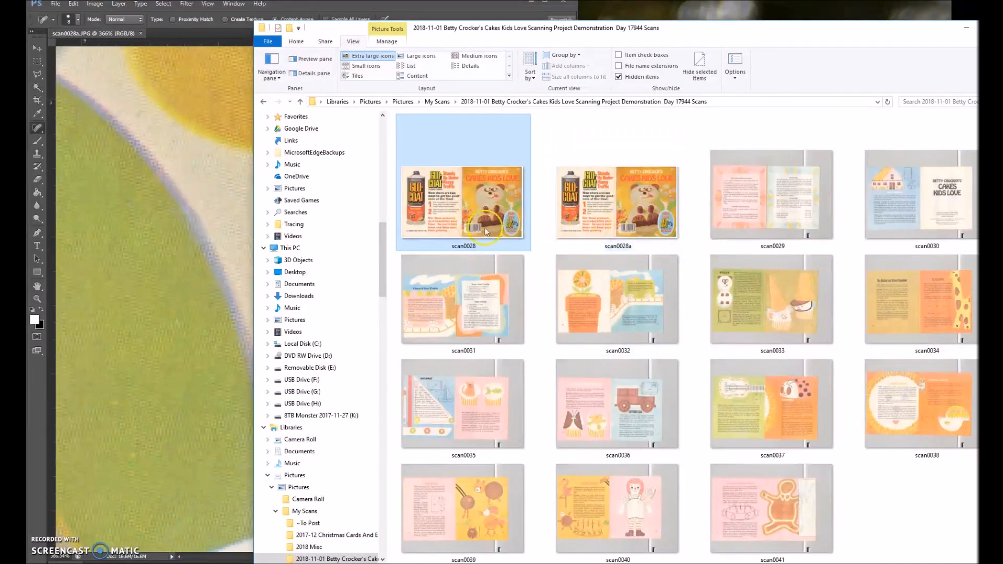
pyautogui.click(203, 174)
pyautogui.scroll(3, 332, 208)
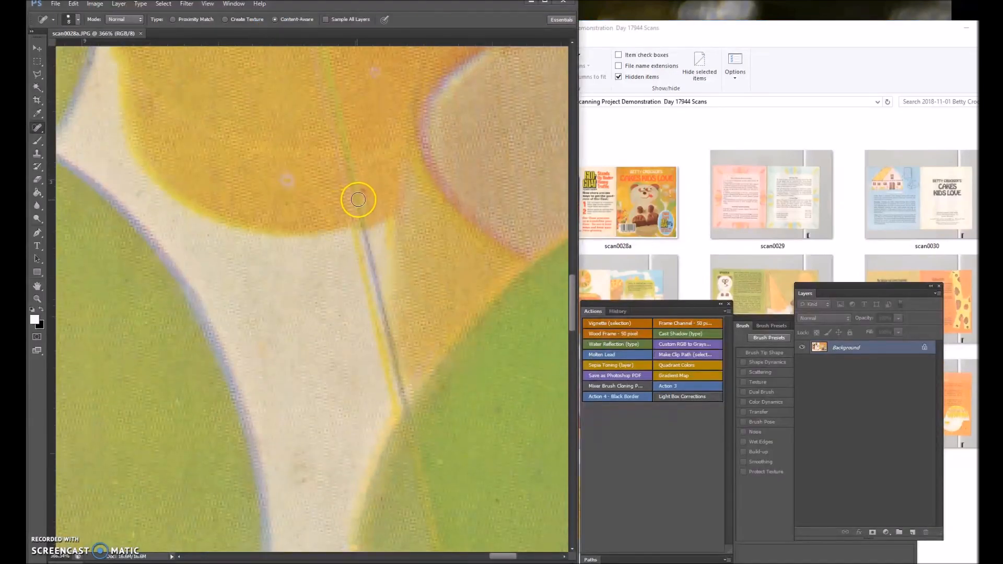
# Heal the small blemish in the green shape below the yellow mugs on the front cover.
pyautogui.moveTo(497, 408); pyautogui.dragTo(497, 416)
pyautogui.scroll(-5, 433, 353)
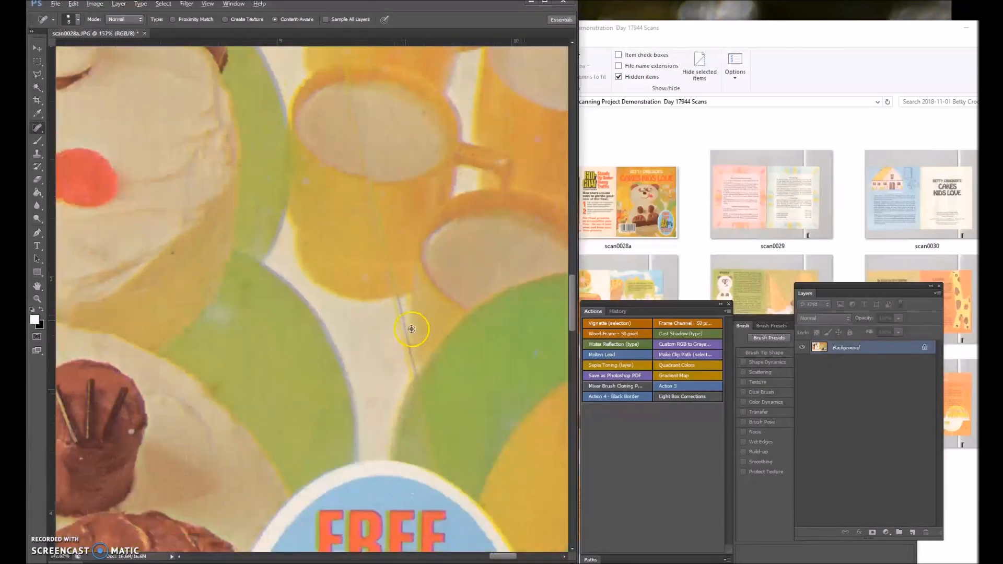
pyautogui.scroll(1, 416, 220)
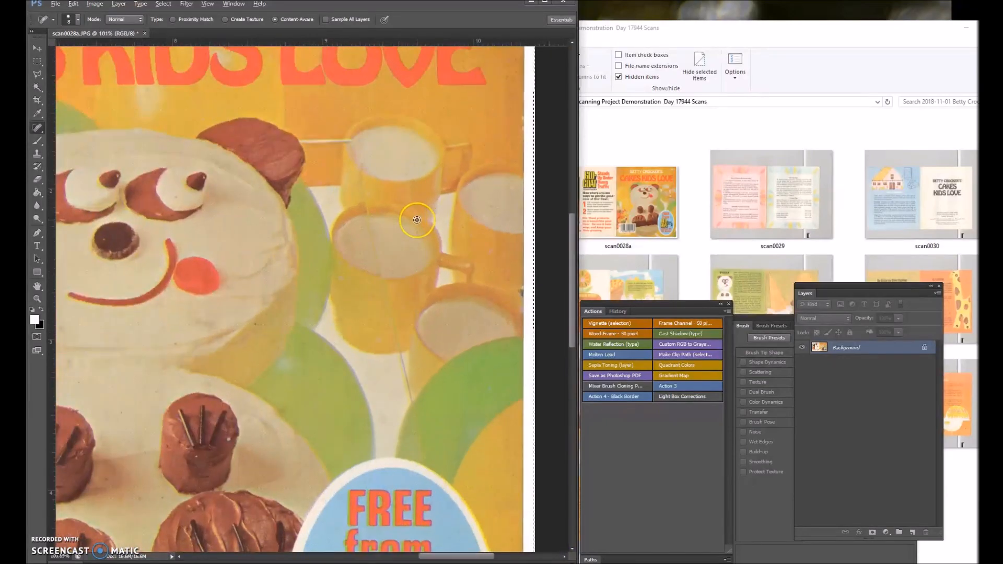
pyautogui.scroll(-2, 417, 219)
pyautogui.scroll(-1, 416, 219)
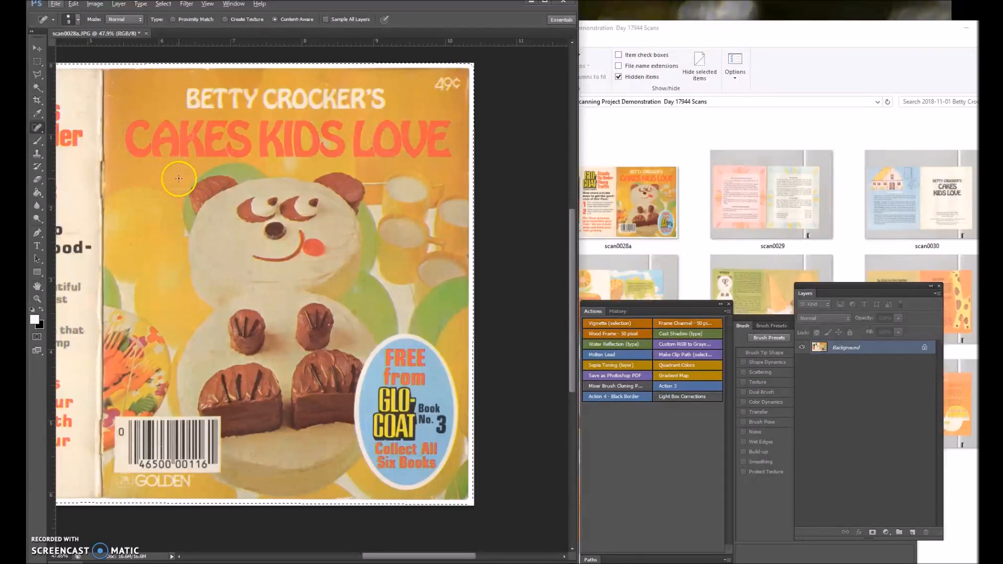
# Remove the dark specks around the lower part of the bear's face, below the red cheek.
pyautogui.scroll(5, 308, 207)
pyautogui.scroll(2, 309, 210)
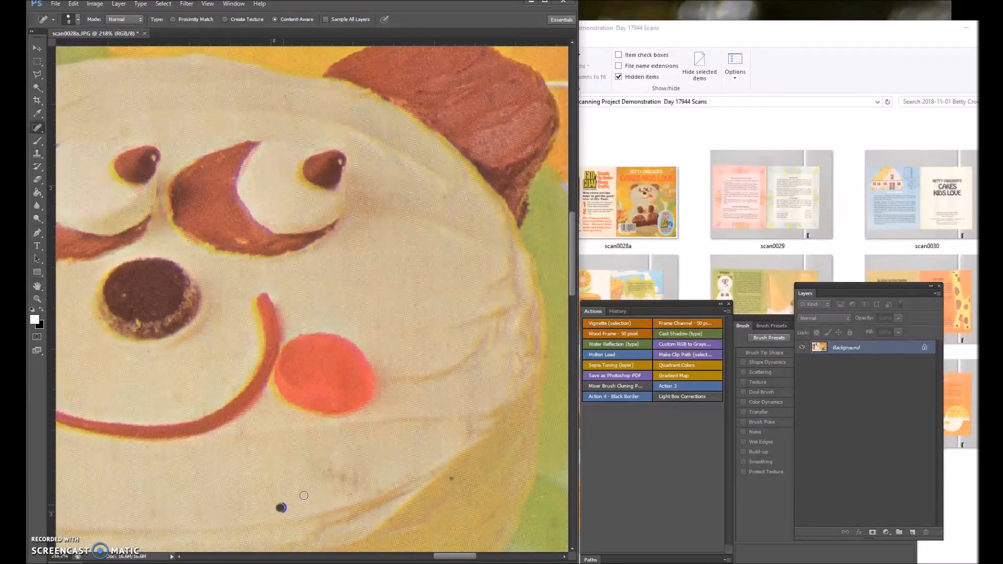
pyautogui.click(451, 478)
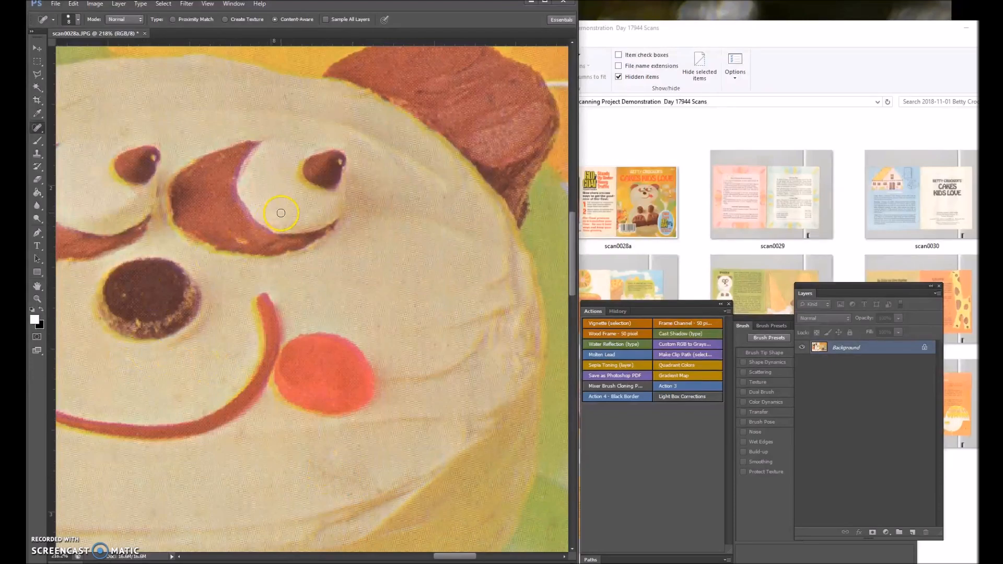
# Heal the damaged spot on the cover's right edge beside the lowest mug and the specks inside that mug.
pyautogui.hotkey('ctrl', '0')
pyautogui.scroll(5, 534, 287)
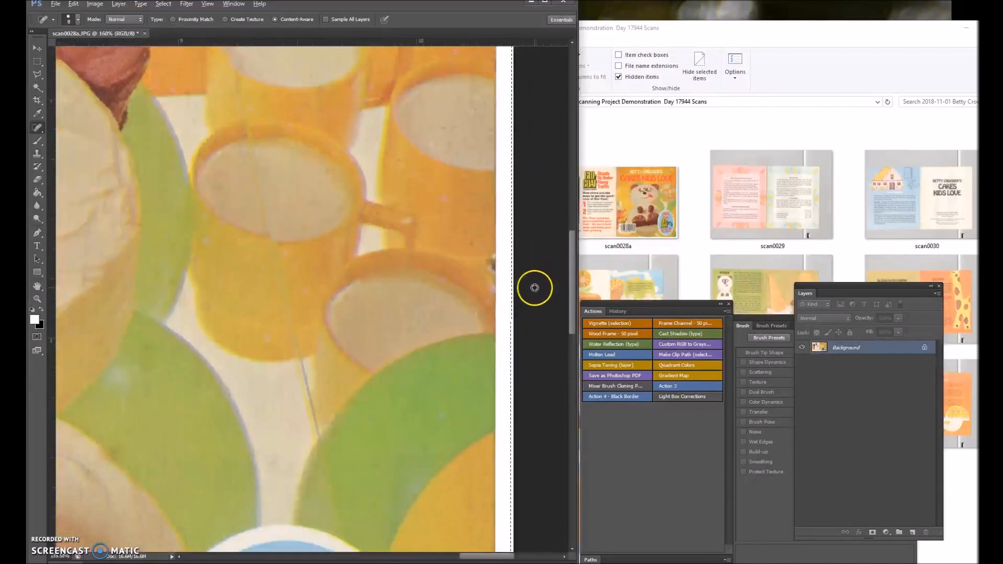
pyautogui.scroll(4, 534, 287)
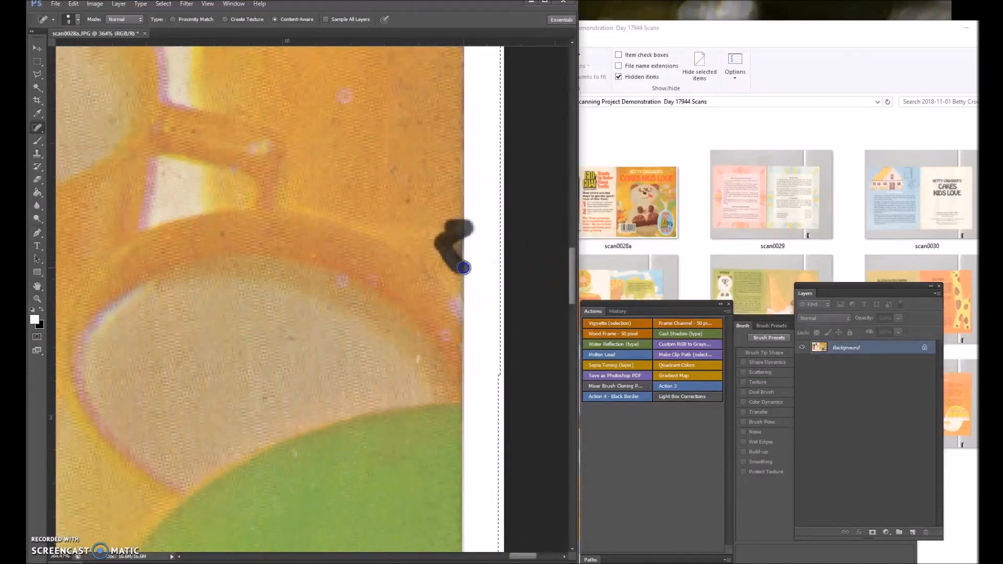
pyautogui.moveTo(457, 237); pyautogui.dragTo(457, 209)
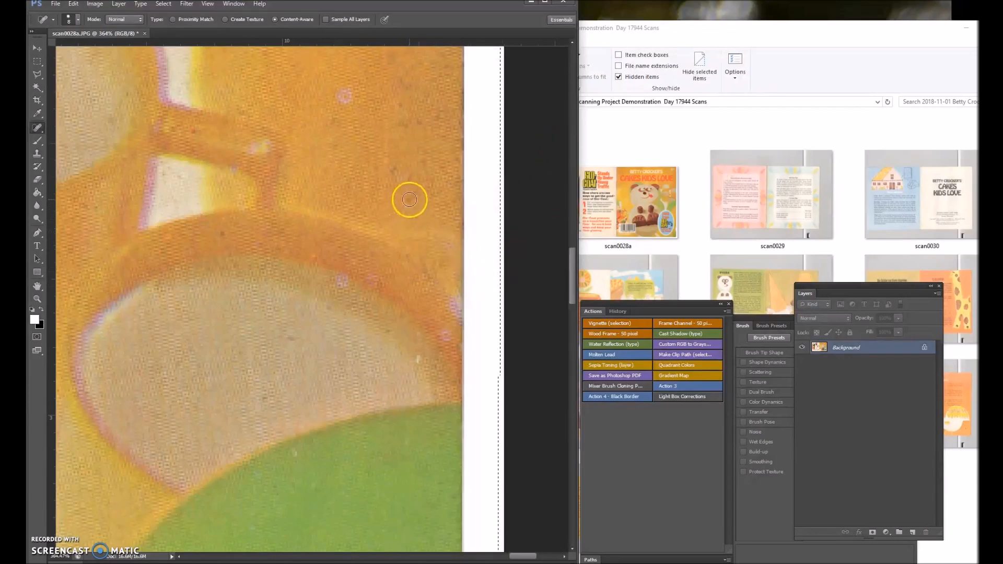
pyautogui.click(288, 337)
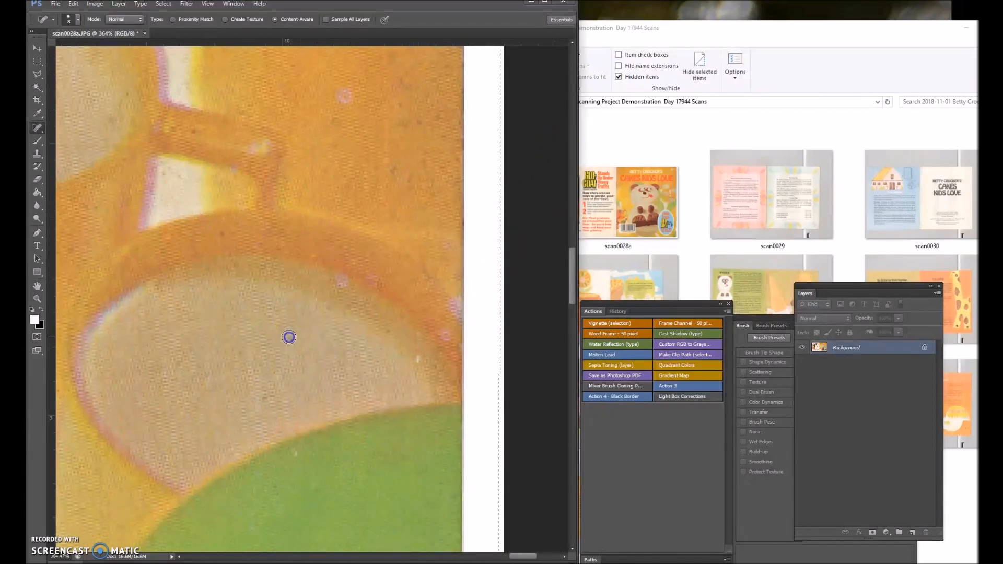
pyautogui.click(418, 358)
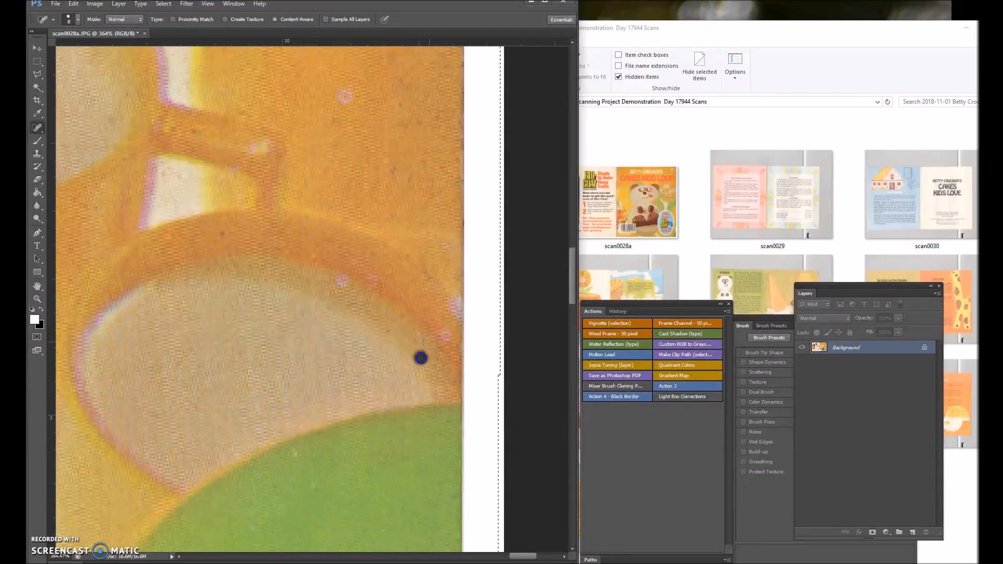
pyautogui.click(389, 332)
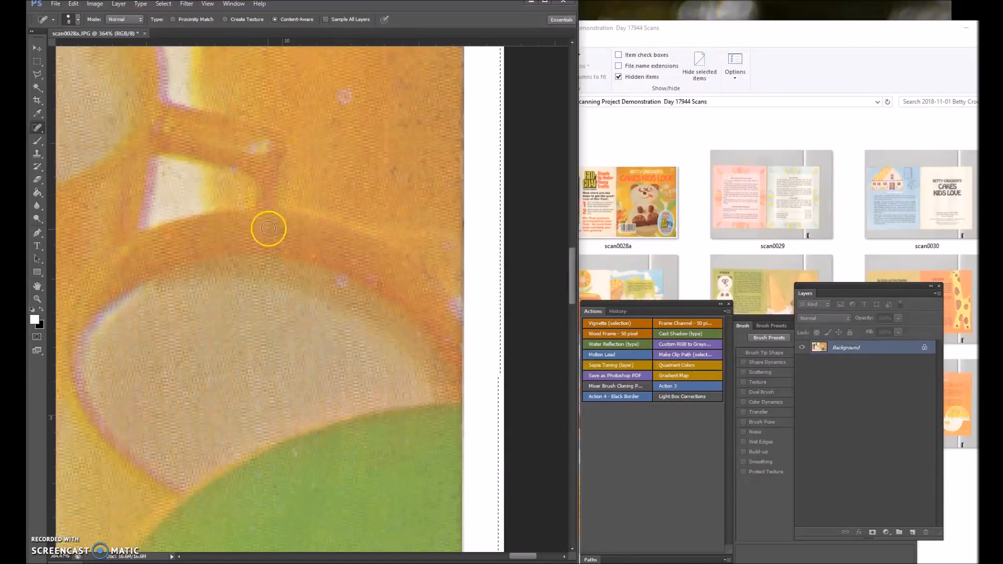
# Heal the worn edge where the yellow meets the white highlight beside the blue oval, and the ring-shaped spot above it.
pyautogui.scroll(-5, 268, 228)
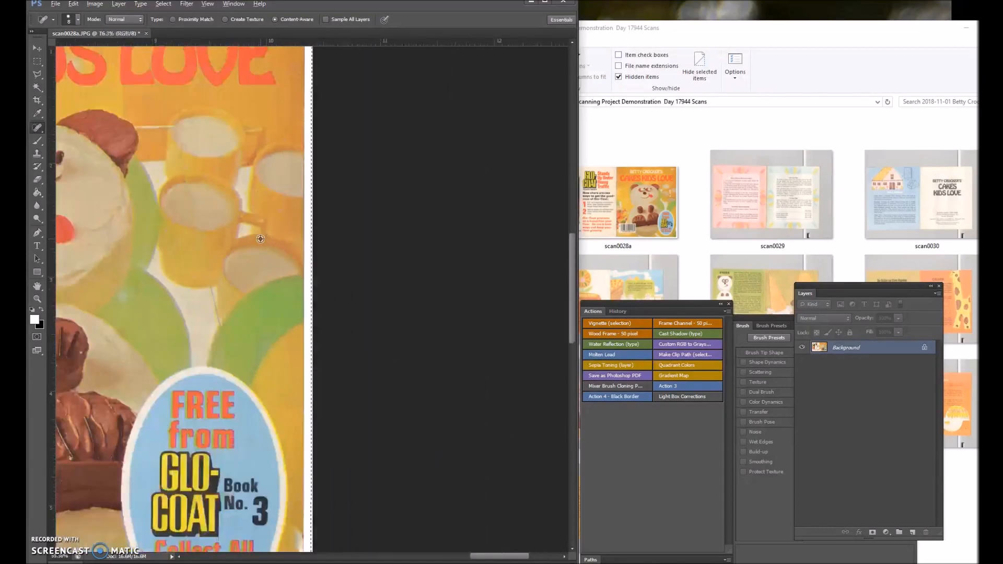
pyautogui.scroll(3, 287, 533)
pyautogui.click(326, 489)
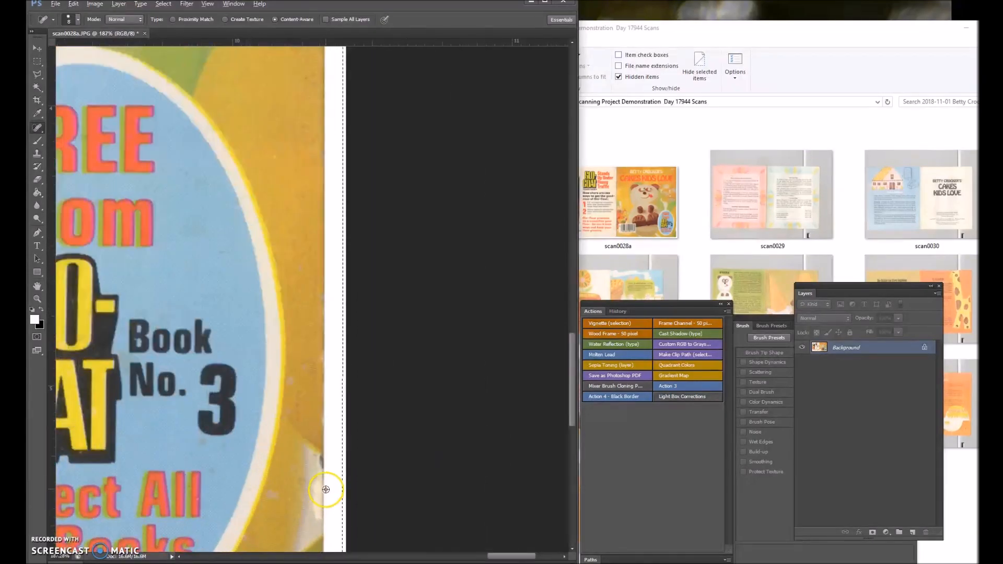
pyautogui.scroll(3, 326, 490)
pyautogui.moveTo(317, 420); pyautogui.dragTo(323, 441)
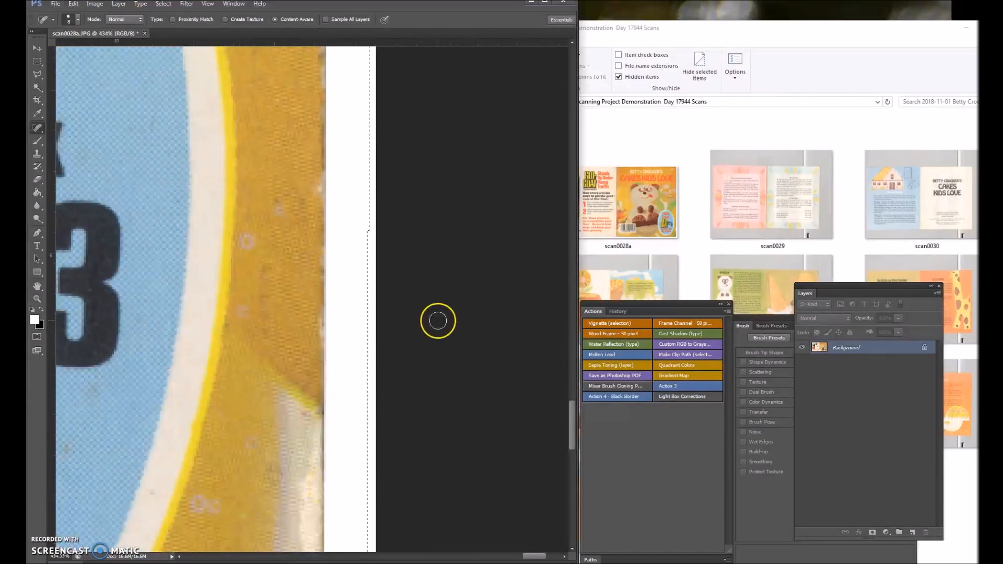
pyautogui.click(303, 410)
pyautogui.press('alt')
pyautogui.click(243, 240)
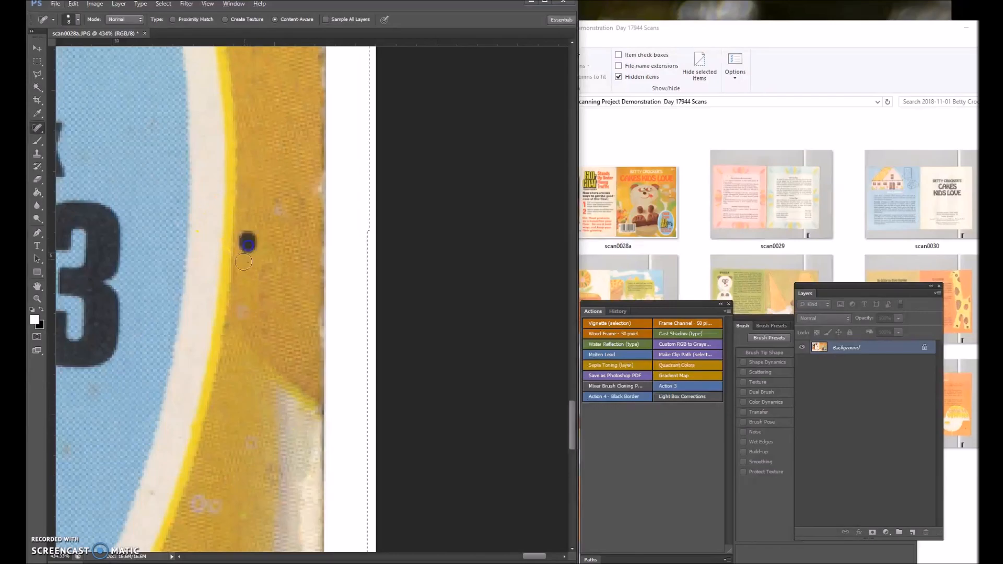
# Heal the crease marks in the yellow area below the blue oval and the smudge beneath the large 3.
pyautogui.scroll(-5, 202, 250)
pyautogui.scroll(2, 182, 422)
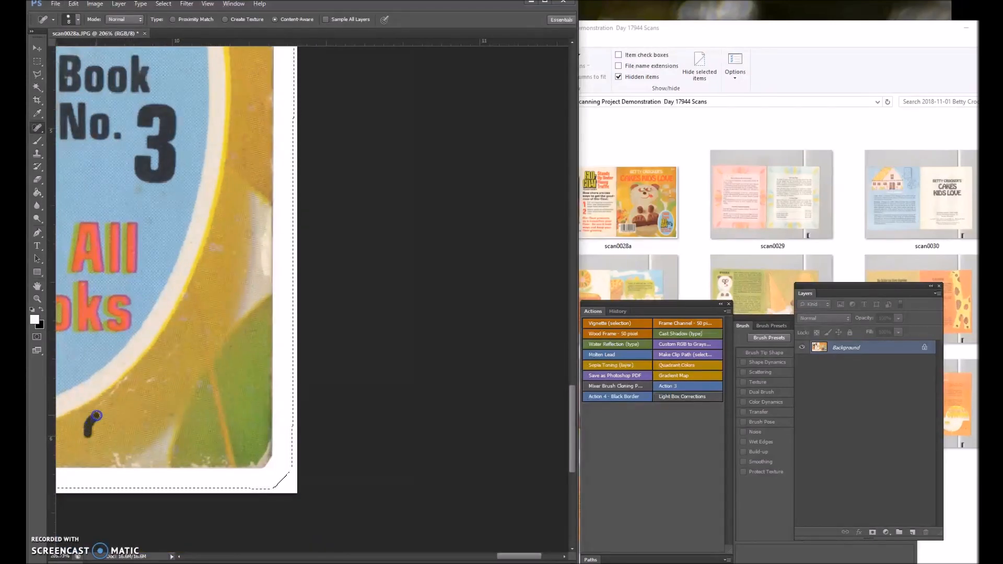
pyautogui.moveTo(101, 404); pyautogui.dragTo(106, 398)
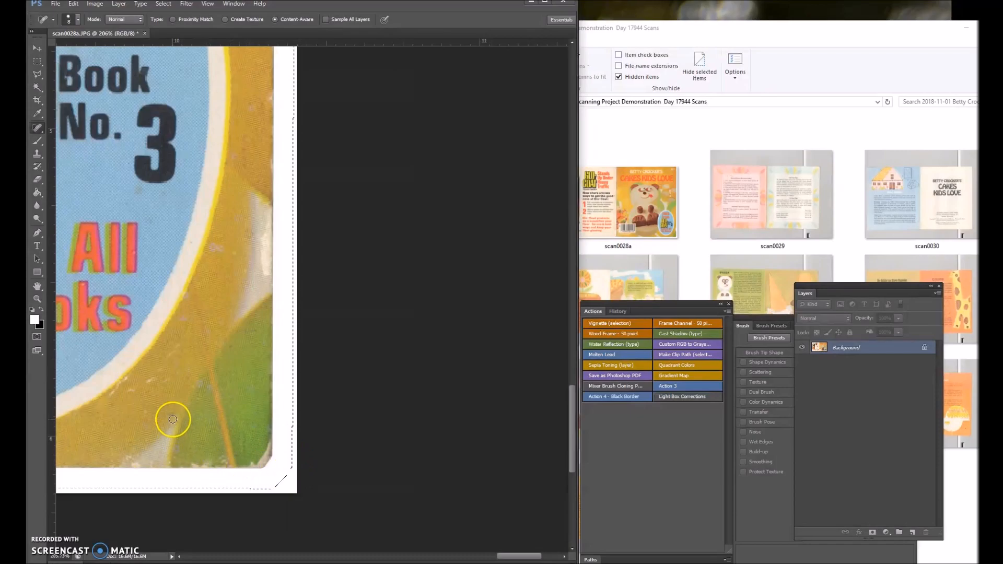
pyautogui.moveTo(127, 389); pyautogui.dragTo(135, 389)
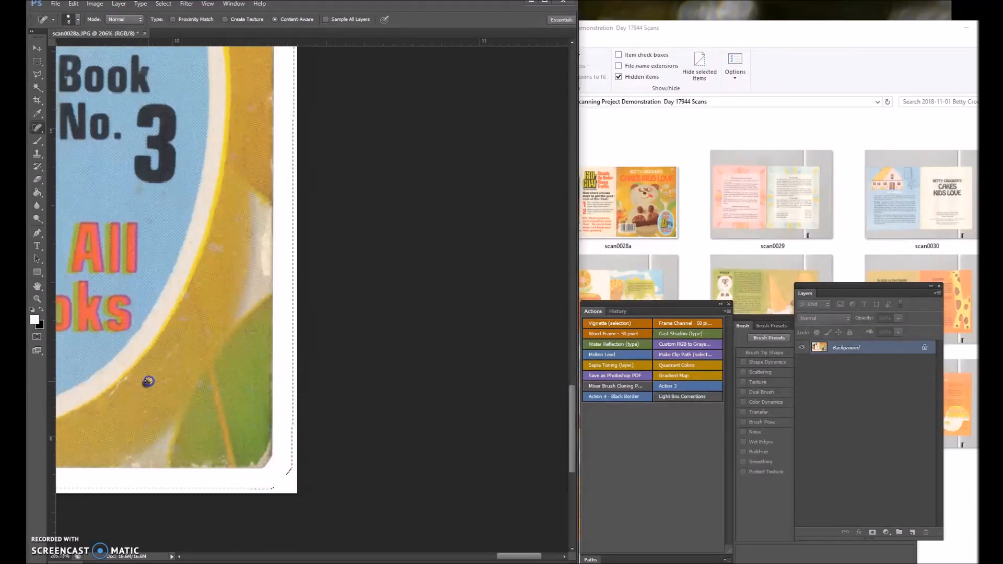
pyautogui.moveTo(164, 367); pyautogui.dragTo(154, 389)
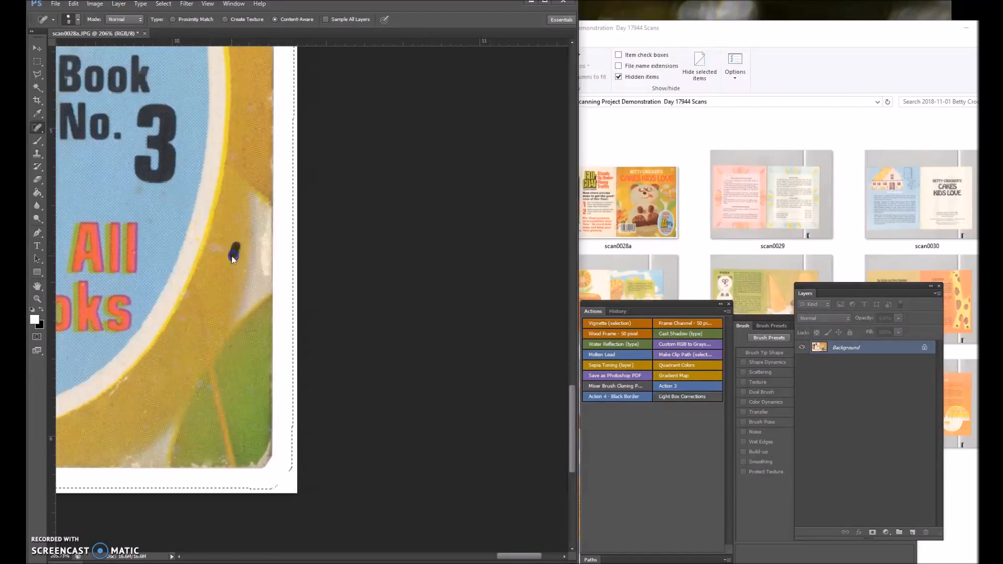
pyautogui.click(141, 190)
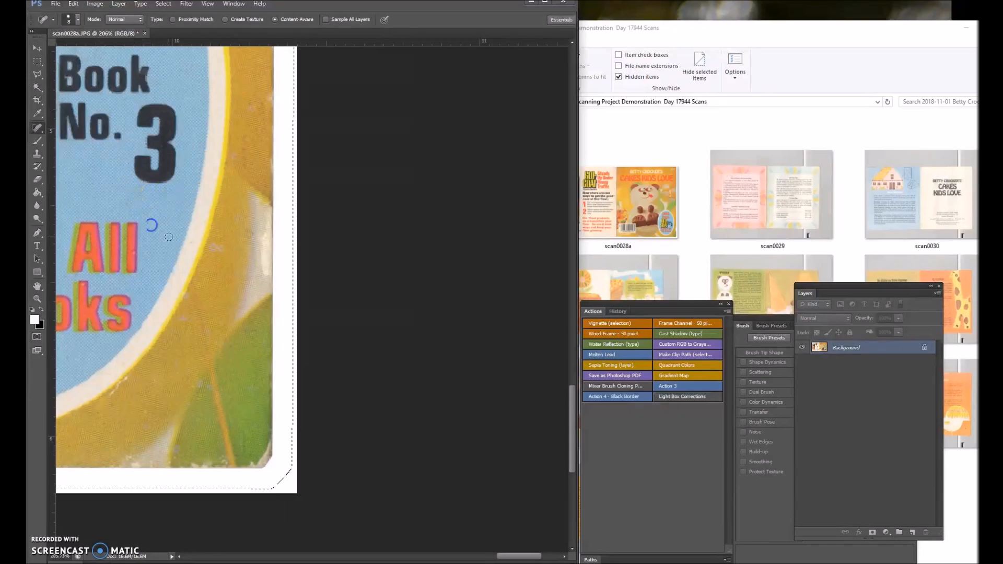
# Remove the dark specks from the yellow area to the upper right of the blue oval.
pyautogui.scroll(5, 187, 230)
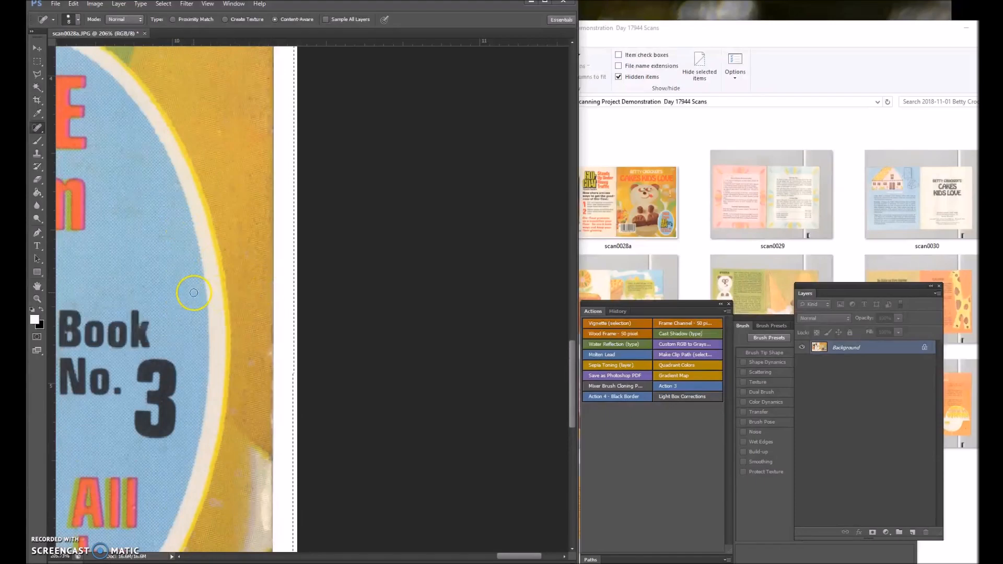
pyautogui.scroll(6, 253, 242)
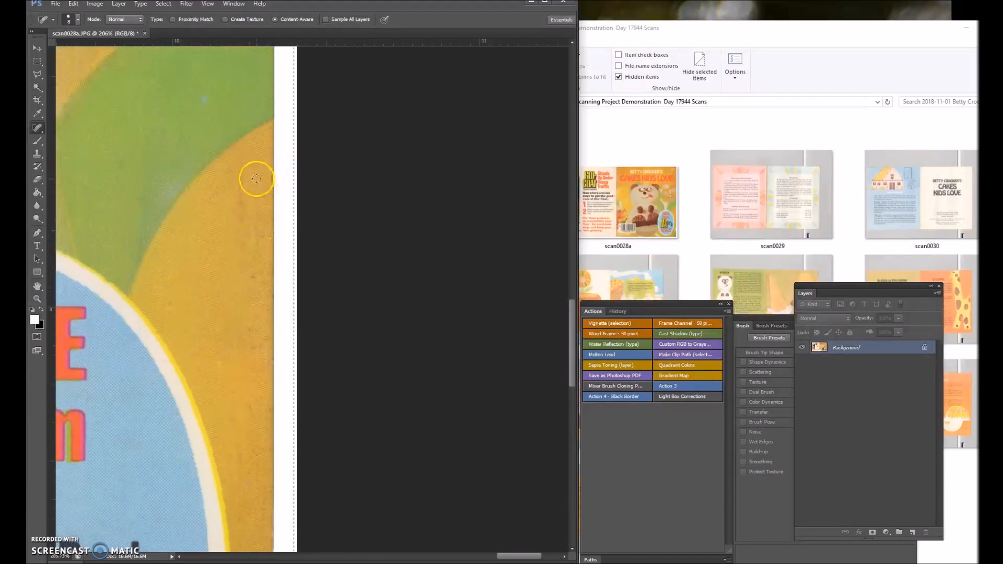
pyautogui.moveTo(244, 170); pyautogui.dragTo(244, 205)
pyautogui.moveTo(242, 252); pyautogui.dragTo(240, 279)
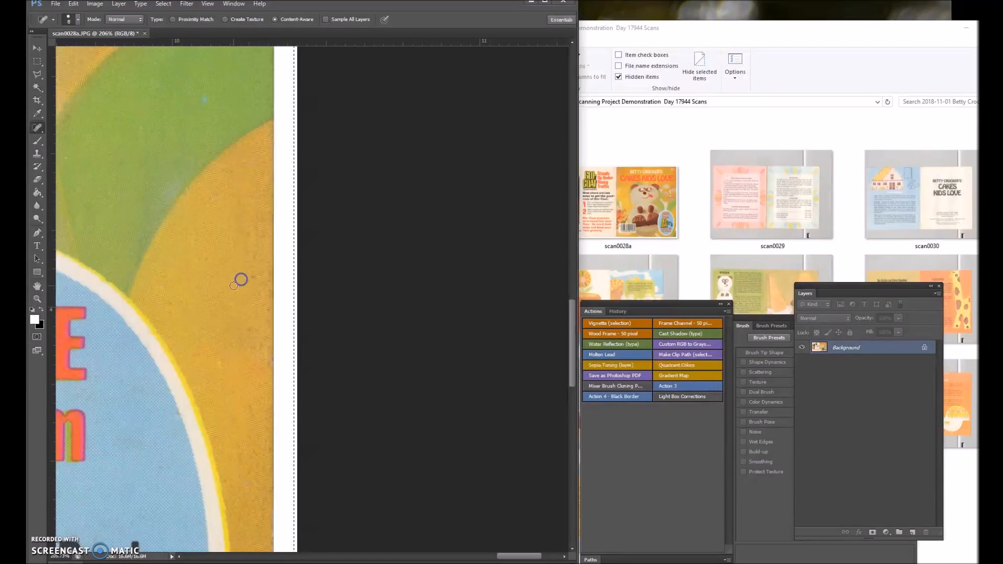
# Heal the dark specks in the cream background around the top of the Glo-Coat can on the back cover.
pyautogui.scroll(-6, 209, 288)
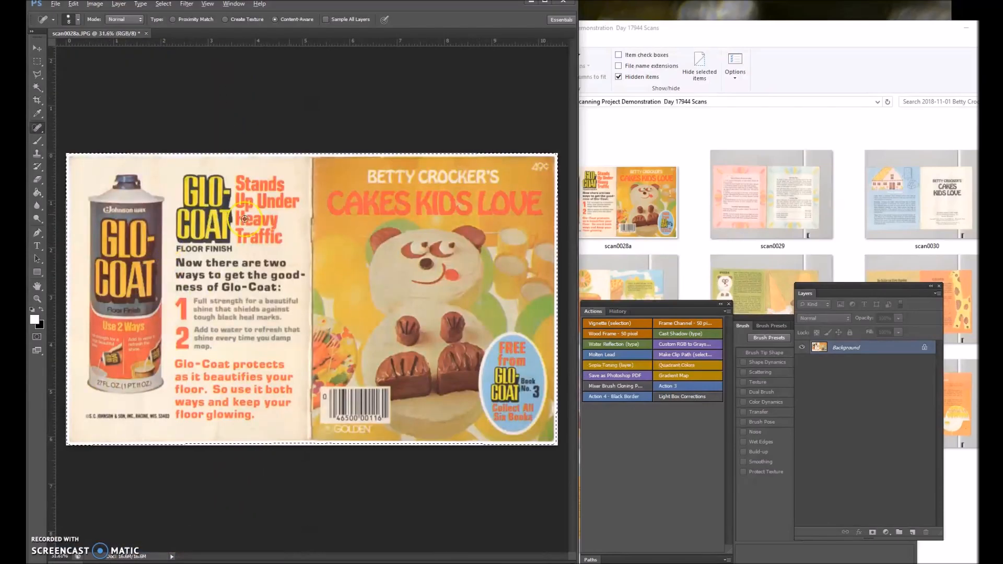
pyautogui.scroll(4, 215, 320)
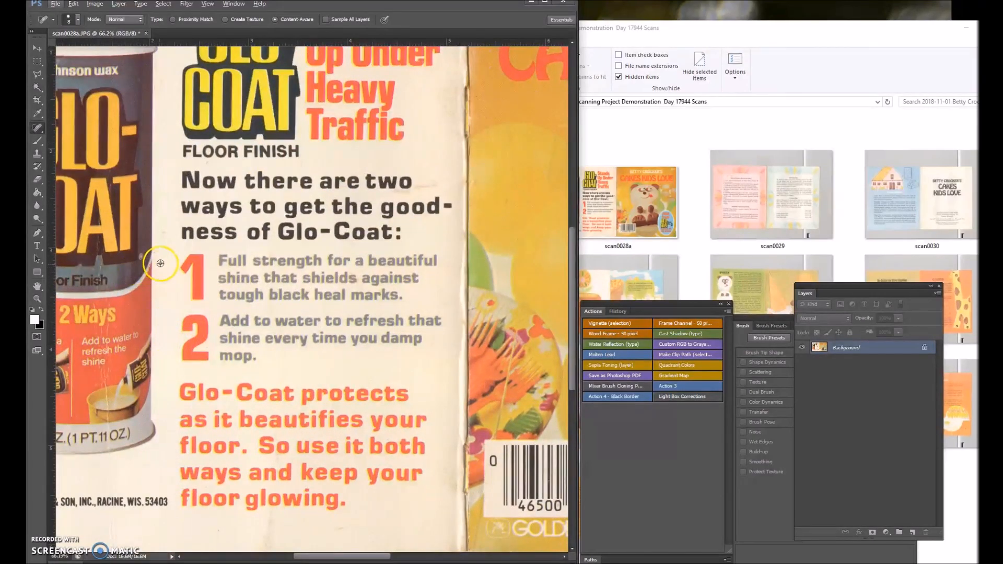
pyautogui.scroll(2, 188, 213)
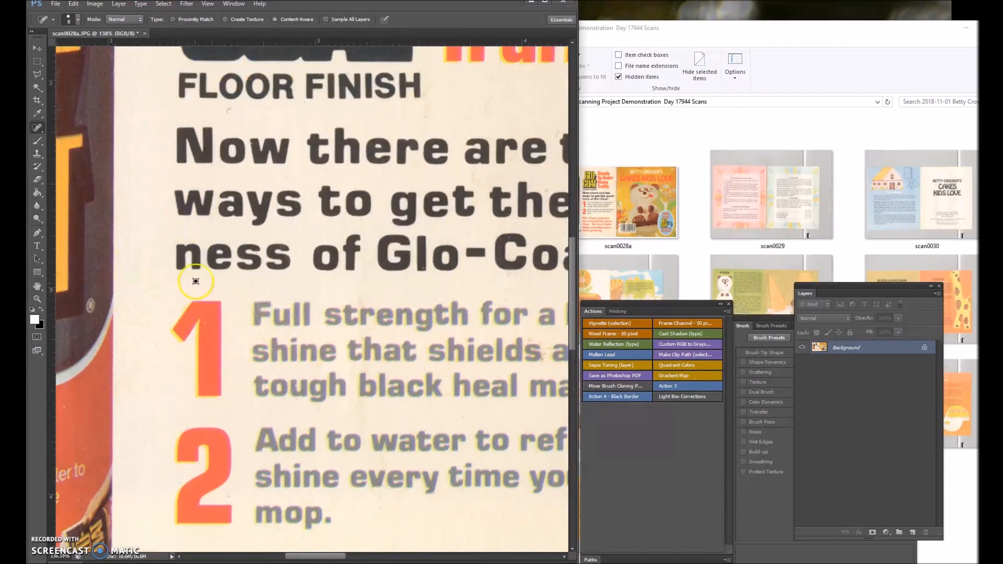
pyautogui.scroll(-4, 196, 281)
pyautogui.scroll(5, 218, 202)
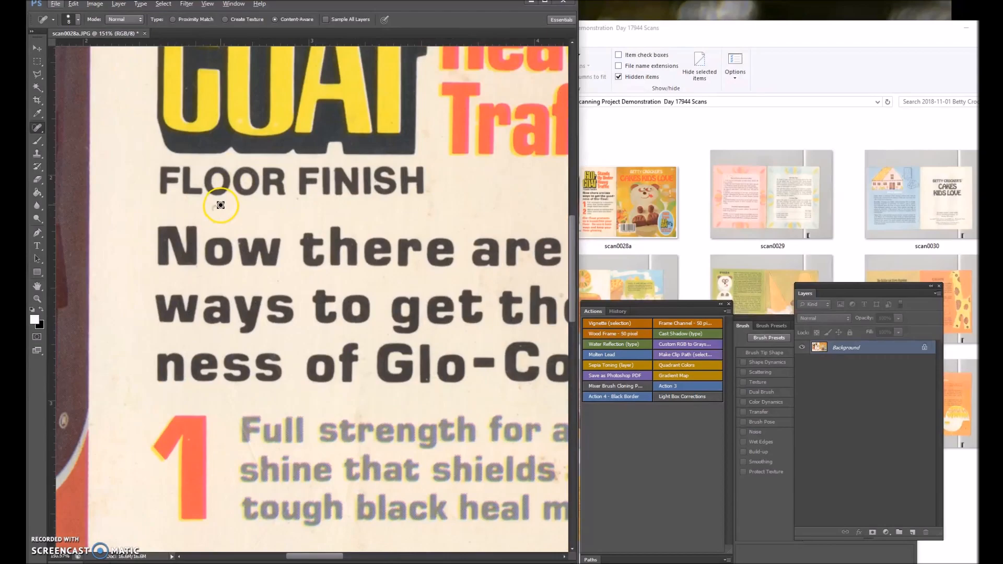
pyautogui.scroll(-4, 158, 217)
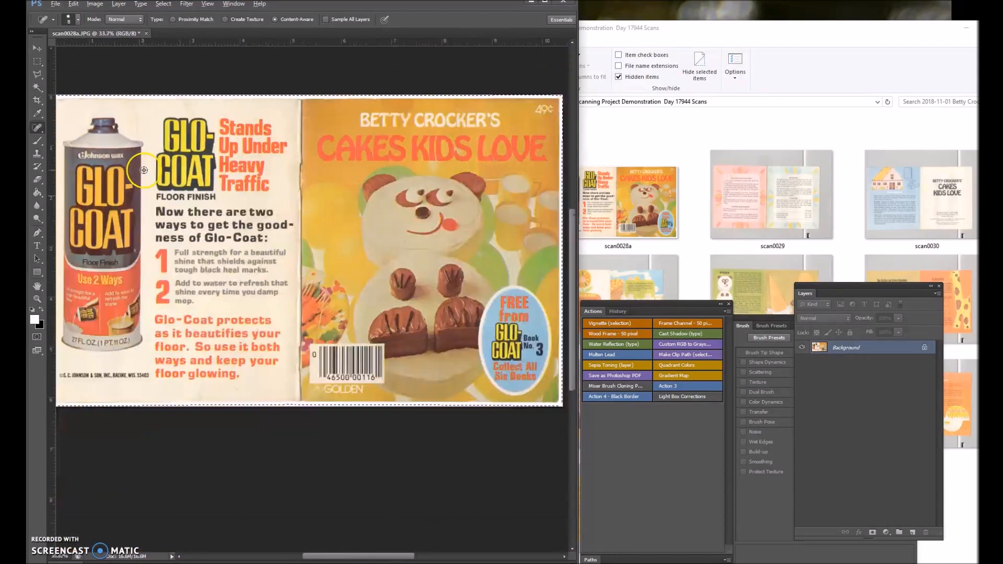
pyautogui.scroll(6, 120, 202)
pyautogui.scroll(2, 73, 172)
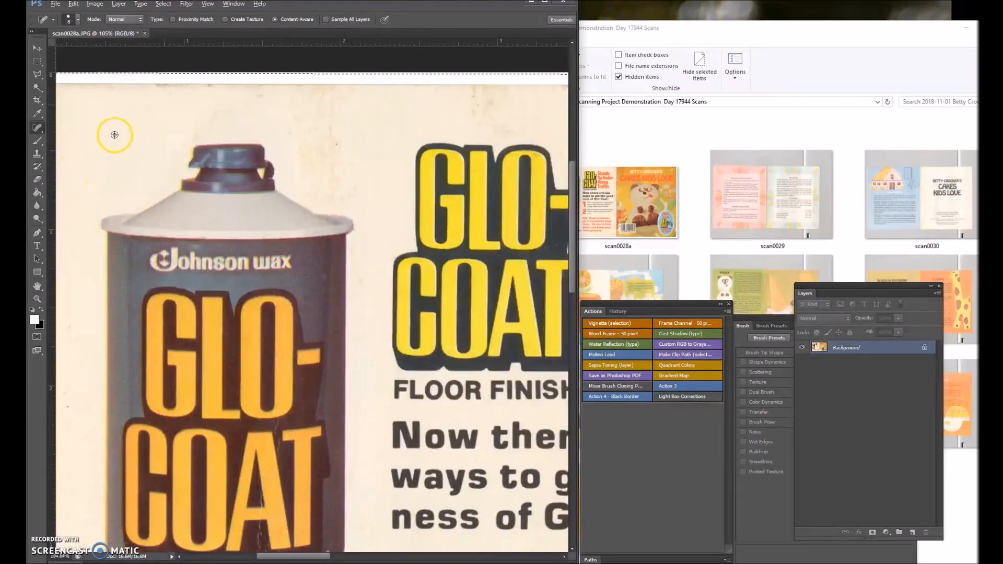
pyautogui.moveTo(335, 147); pyautogui.dragTo(287, 133)
# Heal the crease marks and spots in the can's orange label between the word "shine" and the yellow bucket.
pyautogui.scroll(-5, 277, 320)
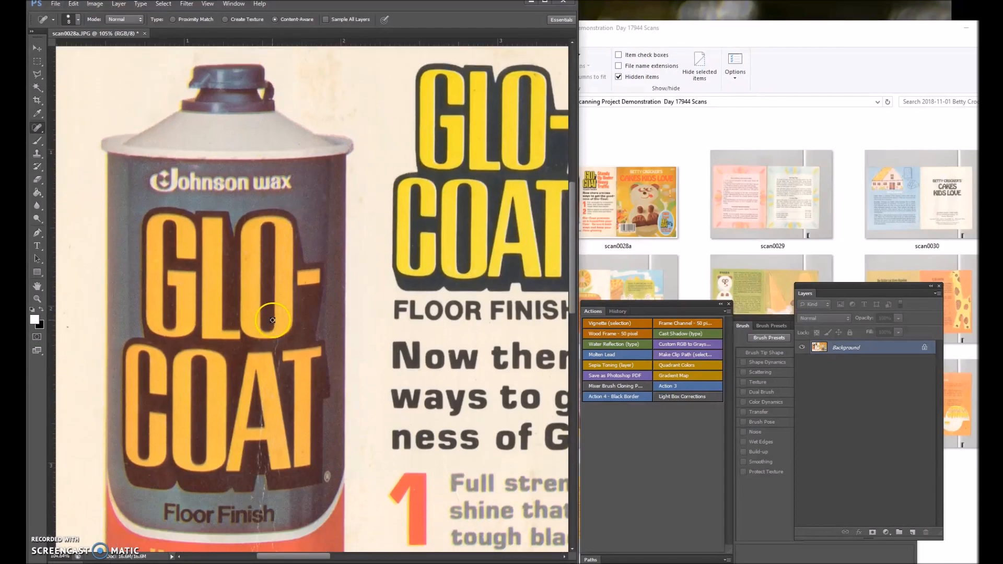
pyautogui.scroll(3, 274, 470)
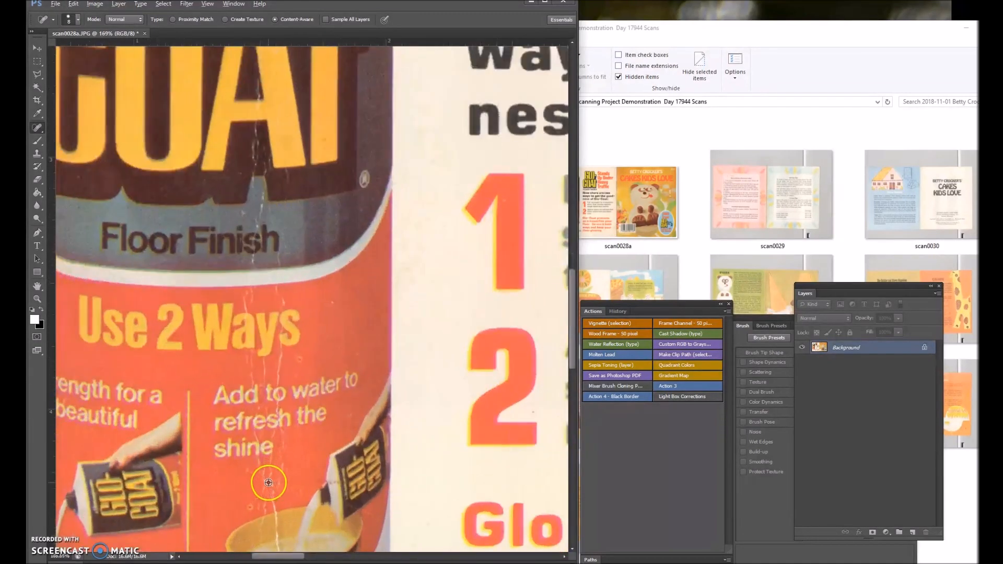
pyautogui.moveTo(284, 461); pyautogui.dragTo(284, 473)
pyautogui.moveTo(267, 503); pyautogui.dragTo(275, 506)
pyautogui.click(251, 506)
pyautogui.moveTo(263, 529); pyautogui.dragTo(264, 527)
# Heal the white crease lines and specks in the orange label around the "Use 2 Ways" lettering.
pyautogui.scroll(-5, 273, 530)
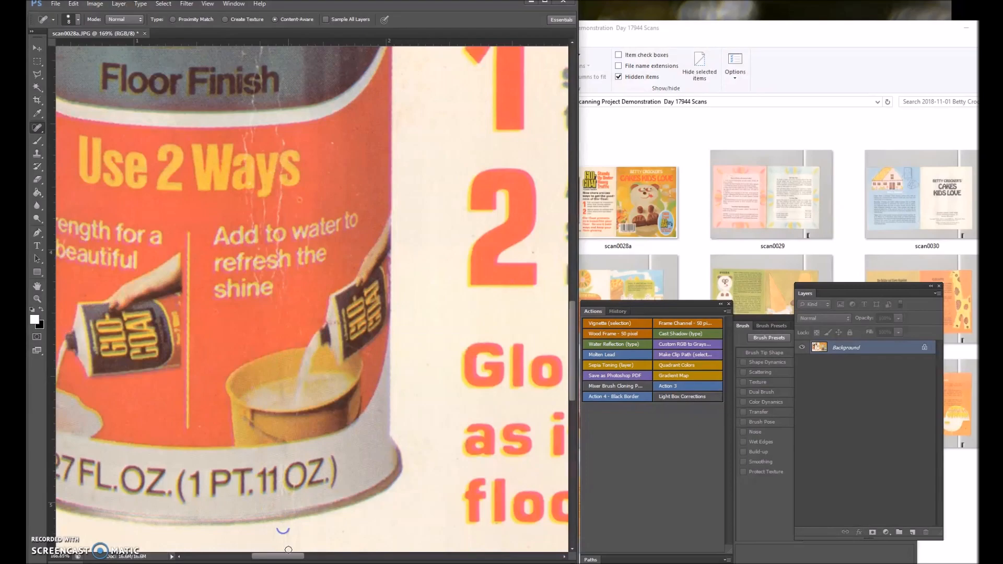
pyautogui.moveTo(281, 191); pyautogui.dragTo(278, 226)
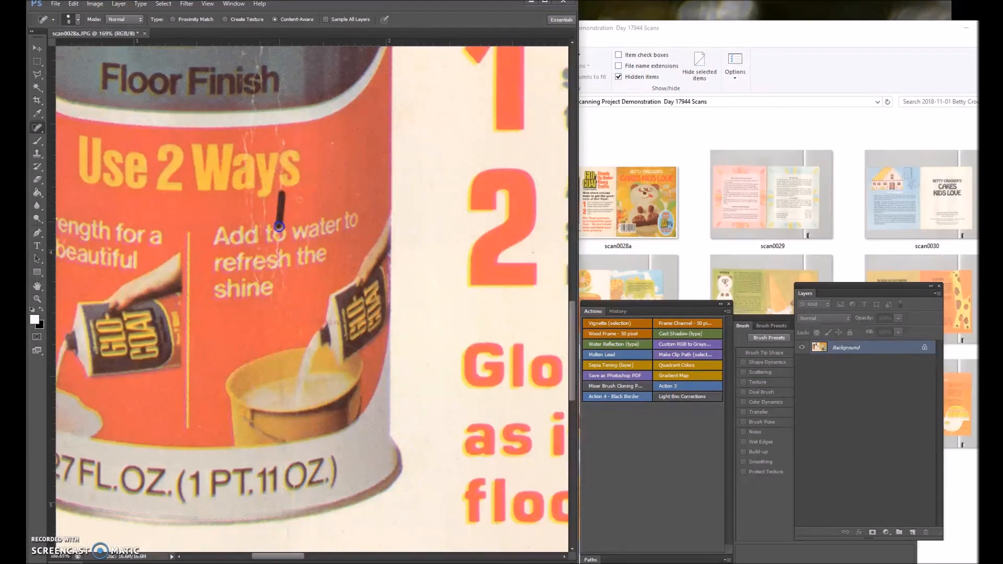
pyautogui.click(280, 194)
pyautogui.moveTo(277, 220); pyautogui.dragTo(279, 219)
pyautogui.click(243, 205)
pyautogui.moveTo(245, 200); pyautogui.dragTo(250, 218)
pyautogui.click(245, 129)
pyautogui.moveTo(253, 109)
pyautogui.mouseDown()
pyautogui.moveTo(250, 94)
pyautogui.moveTo(253, 109)
pyautogui.mouseUp()
pyautogui.click(331, 143)
# Heal the vertical crease above "Floor Finish" and around the letter A of COAT on the can.
pyautogui.scroll(4, 301, 271)
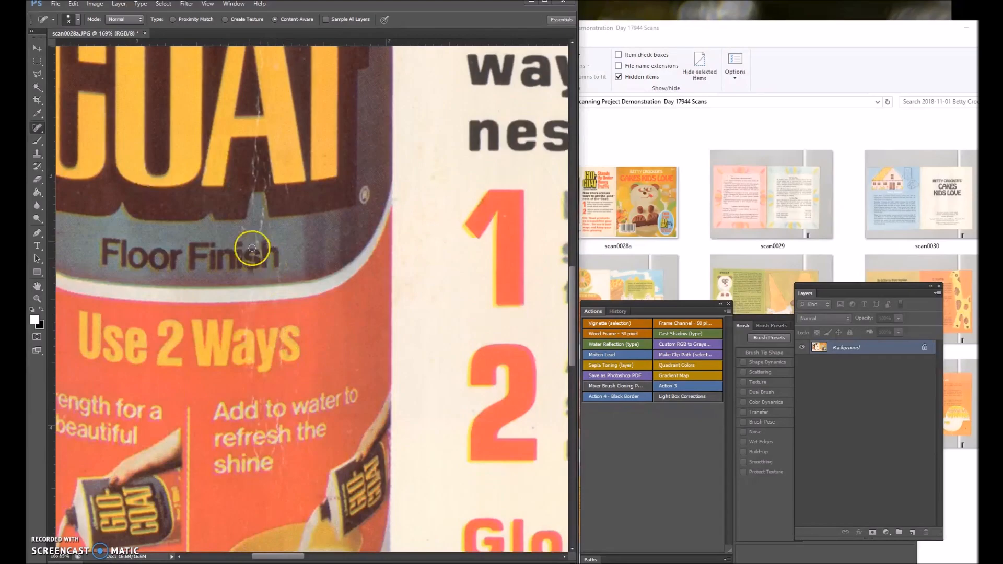
pyautogui.moveTo(256, 210); pyautogui.dragTo(240, 231)
pyautogui.scroll(1, 242, 226)
pyautogui.click(257, 157)
pyautogui.moveTo(257, 156); pyautogui.dragTo(252, 203)
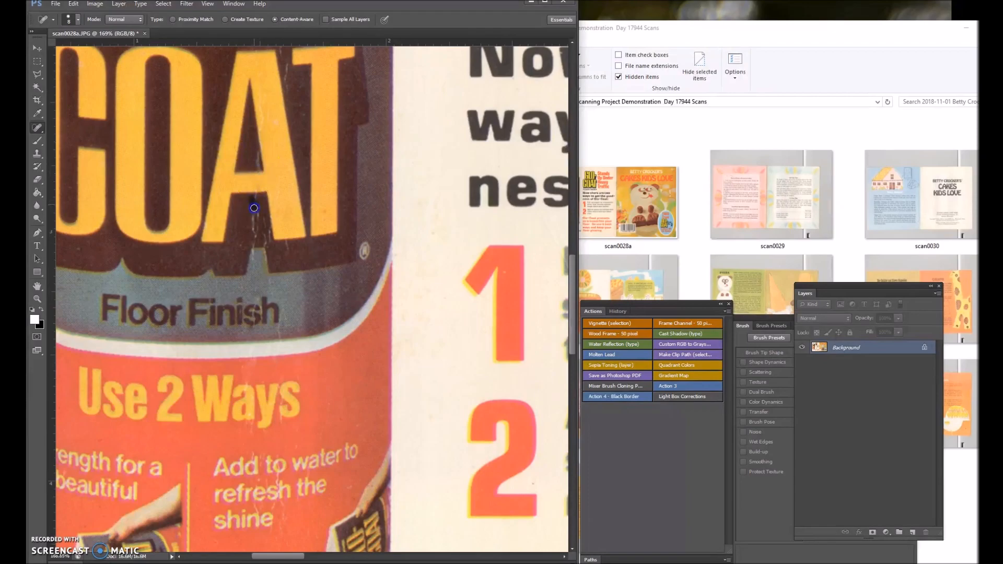
pyautogui.moveTo(254, 239); pyautogui.dragTo(254, 238)
# Heal the small scratches on and around the GLO- lettering and its hyphen on the can.
pyautogui.scroll(6, 258, 204)
pyautogui.click(236, 229)
pyautogui.moveTo(329, 249)
pyautogui.mouseDown()
pyautogui.moveTo(349, 275)
pyautogui.moveTo(328, 272)
pyautogui.mouseUp()
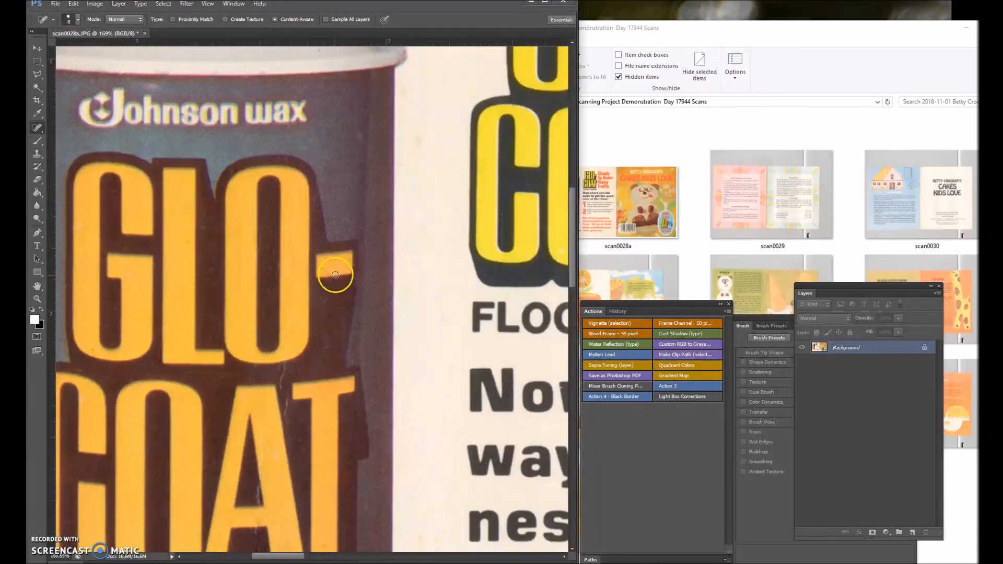
pyautogui.click(328, 288)
pyautogui.scroll(-5, 101, 381)
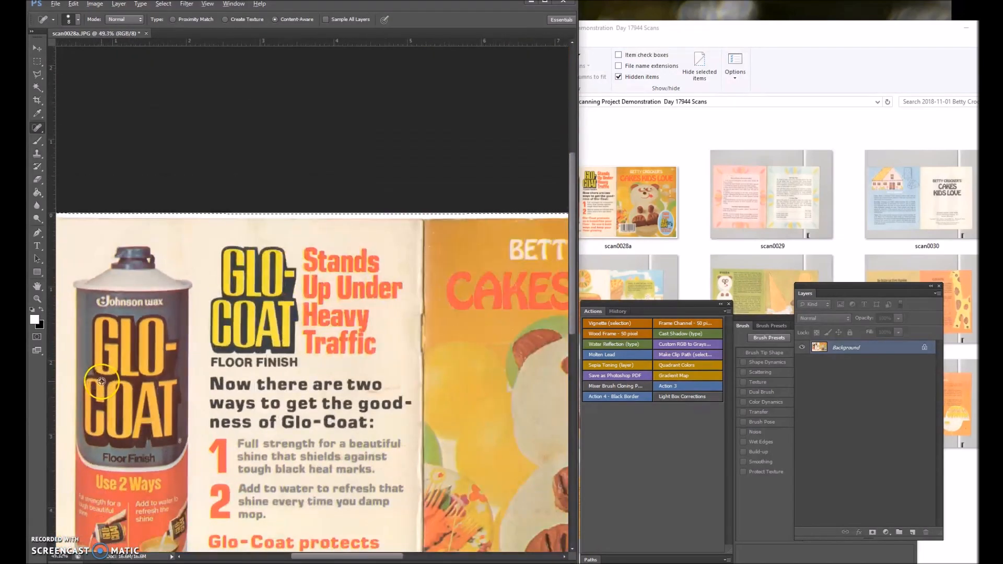
# Heal the curved crease line and small specks in the orange area beside the spine near the front cover's upper edge.
pyautogui.scroll(4, 429, 307)
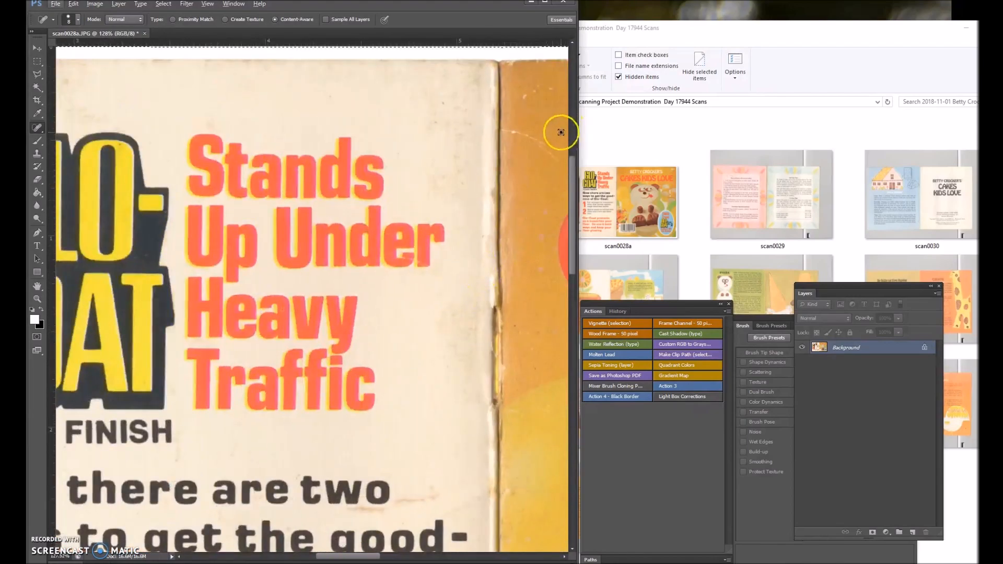
pyautogui.click(557, 159)
pyautogui.click(541, 143)
pyautogui.moveTo(496, 131); pyautogui.dragTo(495, 131)
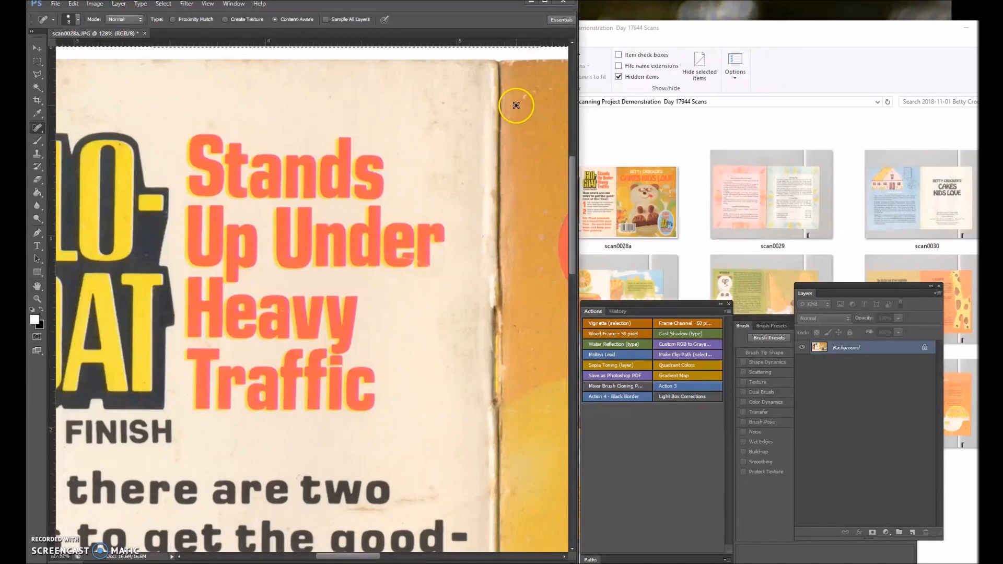
pyautogui.moveTo(516, 103); pyautogui.dragTo(552, 97)
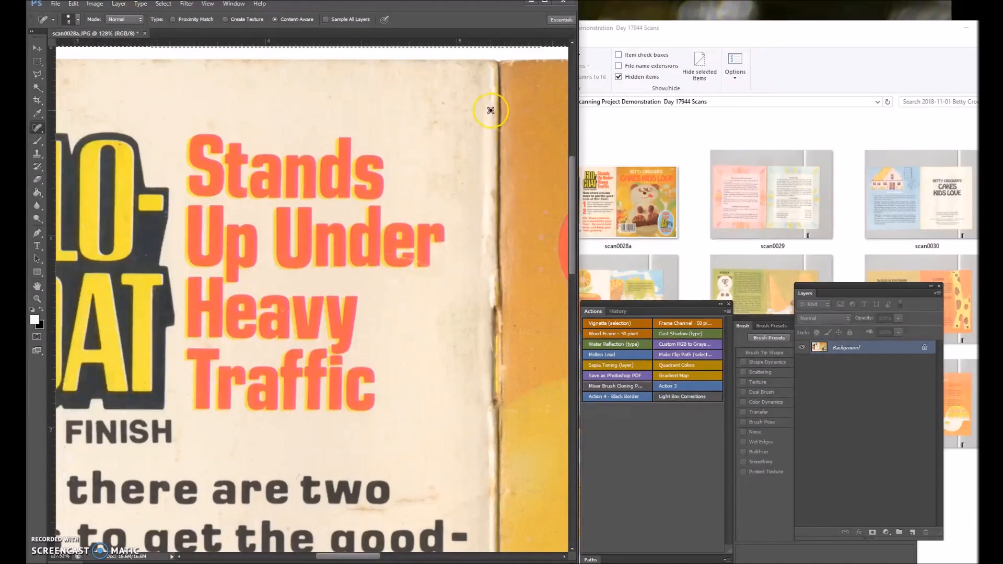
pyautogui.moveTo(505, 65); pyautogui.dragTo(509, 67)
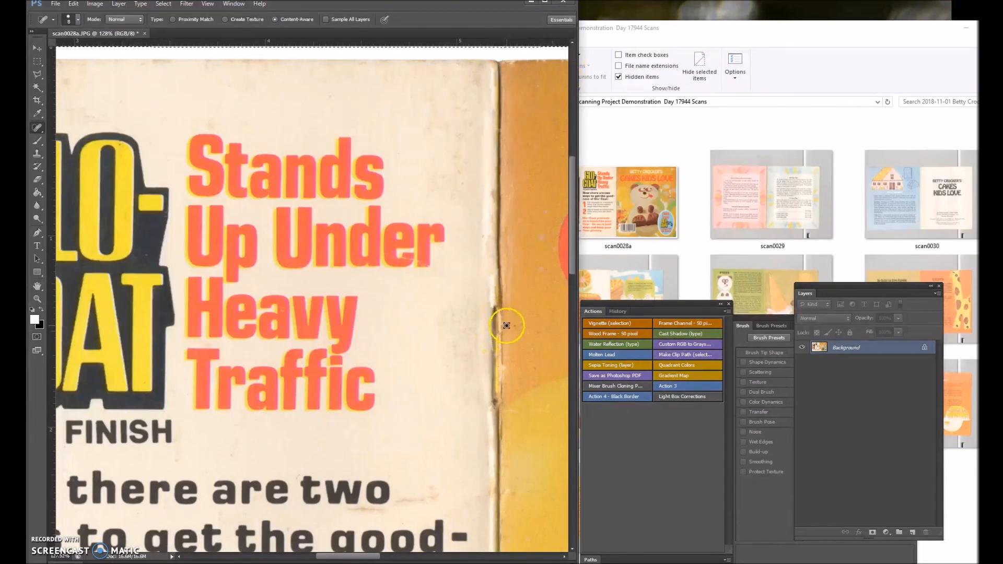
# Heal the marks beneath the barcode near GOLDEN and along the back cover's lower edge below "floor glowing.".
pyautogui.scroll(-5, 340, 458)
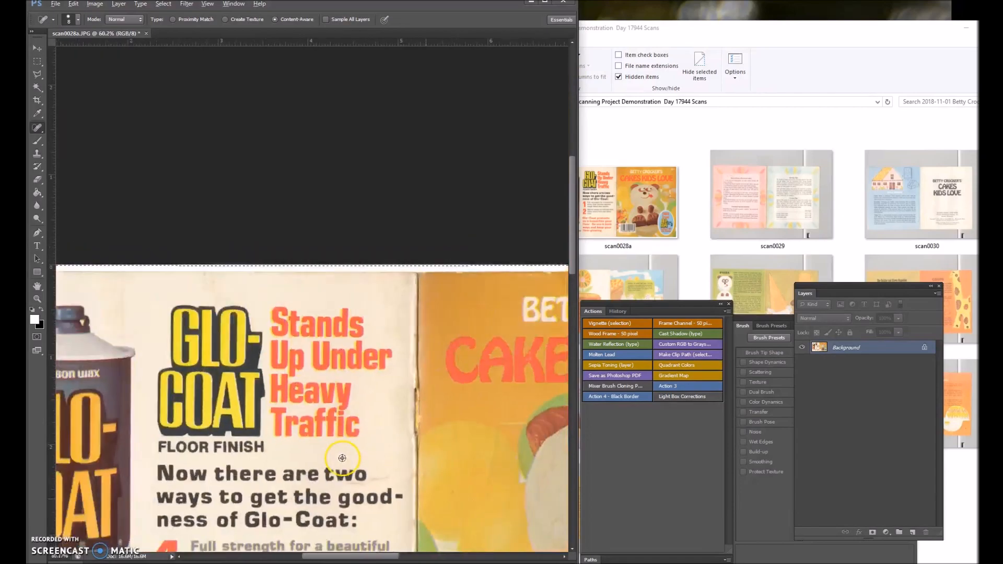
pyautogui.scroll(3, 342, 457)
pyautogui.scroll(4, 342, 458)
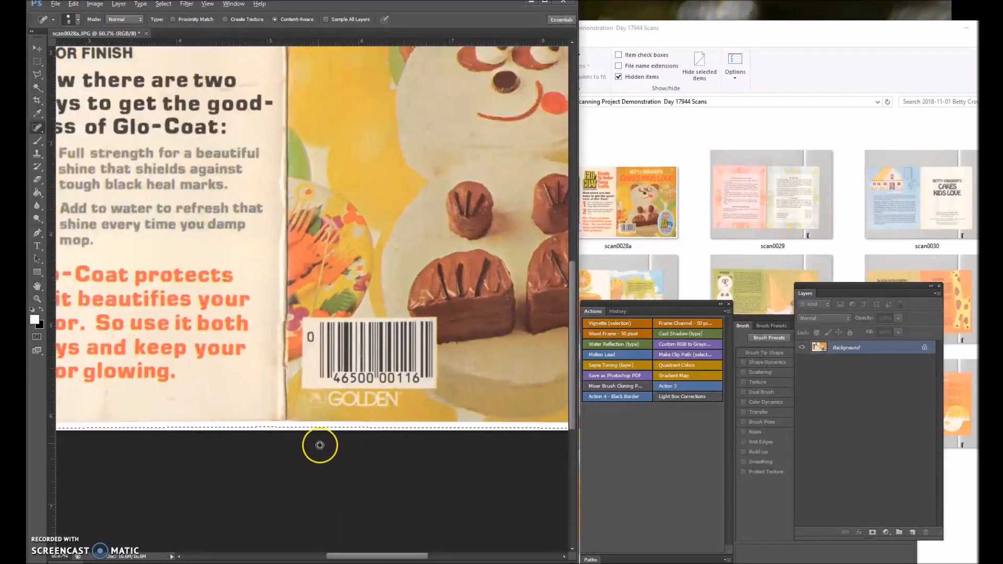
pyautogui.moveTo(338, 391); pyautogui.dragTo(341, 396)
pyautogui.scroll(-5, 287, 370)
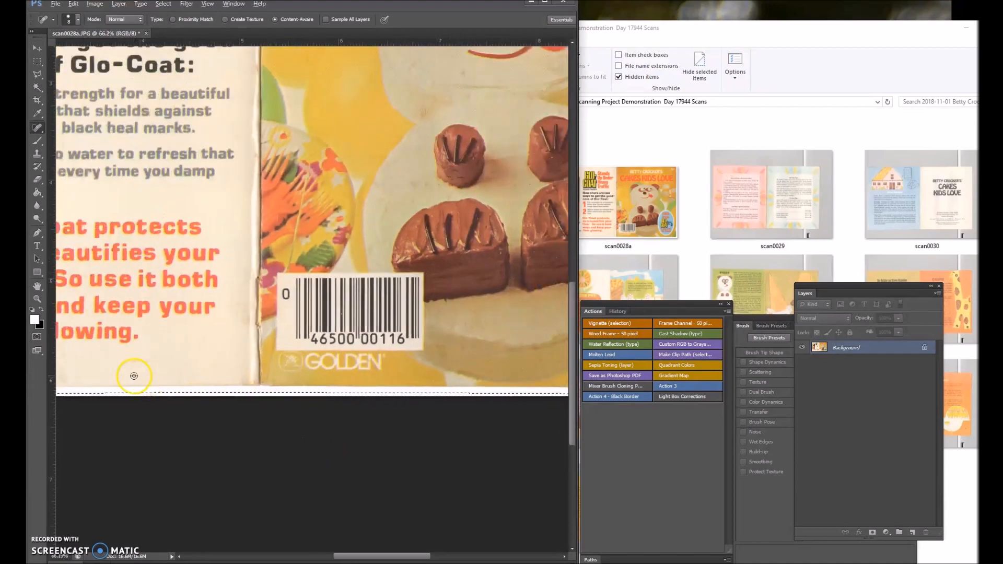
pyautogui.scroll(5, 134, 376)
pyautogui.moveTo(126, 351); pyautogui.dragTo(200, 347)
pyautogui.scroll(-5, 193, 340)
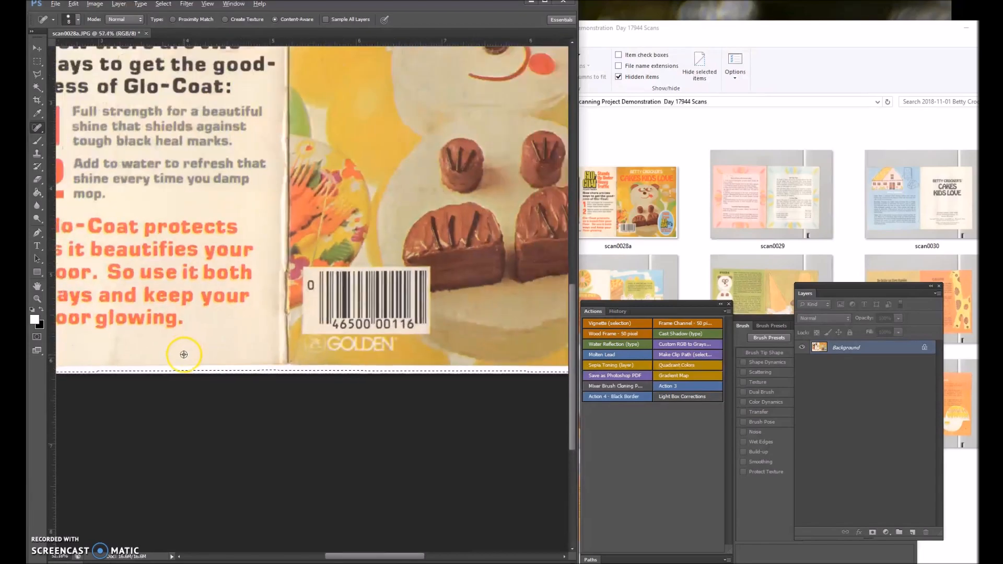
# Heal the crease marks and spots on the panda cake's white face around the nose and mouth.
pyautogui.scroll(5, 425, 287)
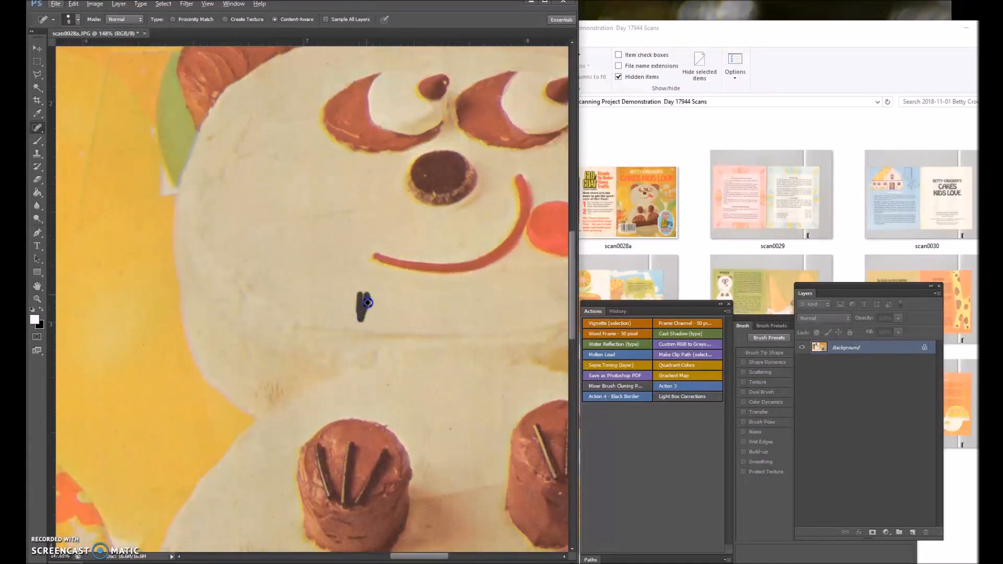
pyautogui.moveTo(367, 302); pyautogui.dragTo(367, 303)
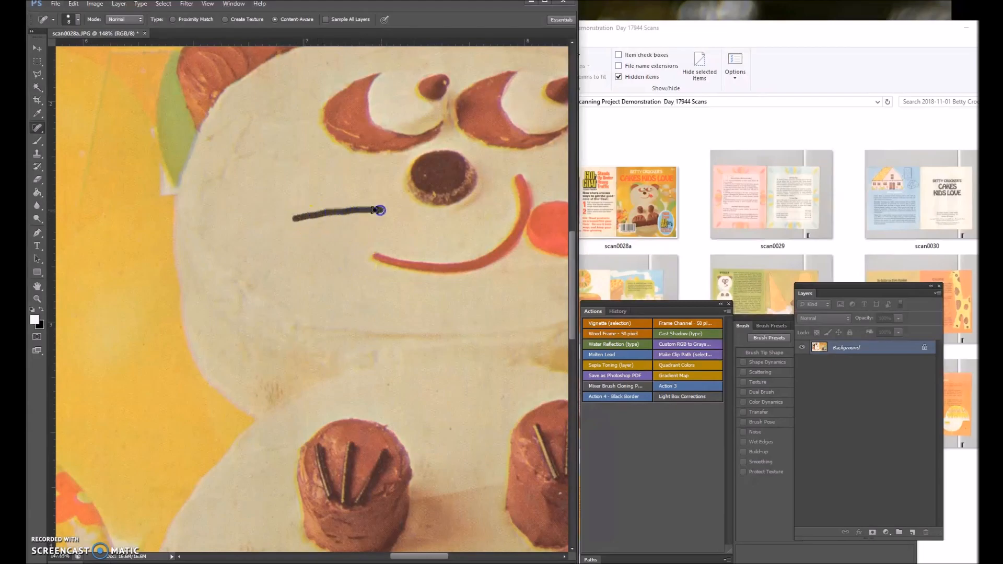
pyautogui.moveTo(380, 210); pyautogui.dragTo(381, 210)
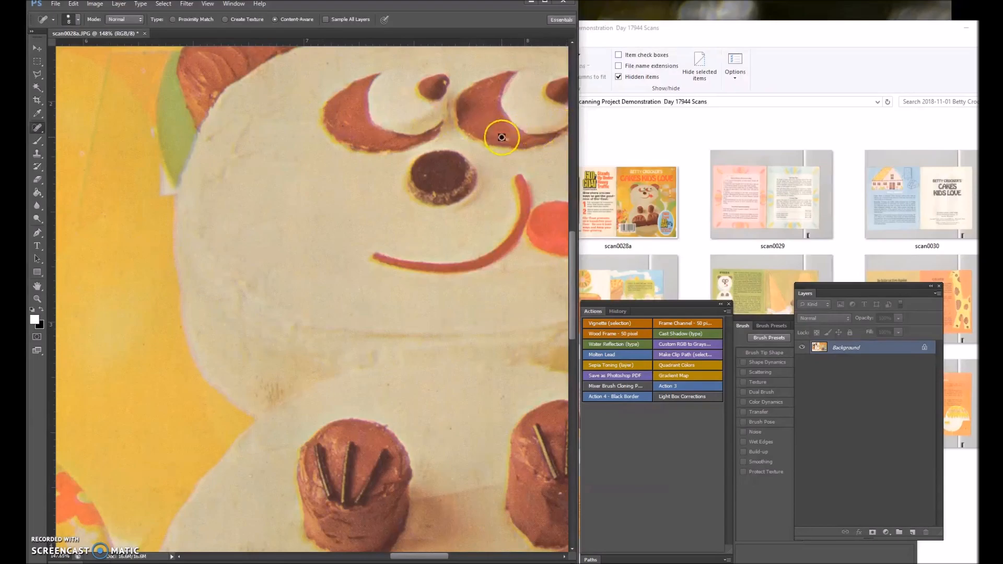
pyautogui.click(209, 144)
pyautogui.scroll(-5, 346, 362)
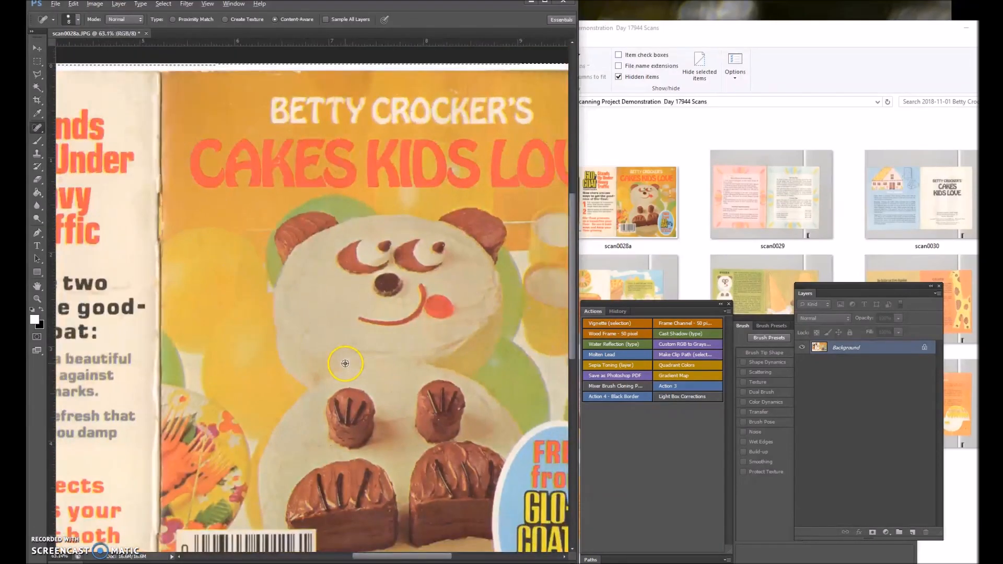
# Heal the specks around the word CAKES and in the orange background above the panda's left ear.
pyautogui.scroll(2, 254, 184)
pyautogui.scroll(3, 314, 204)
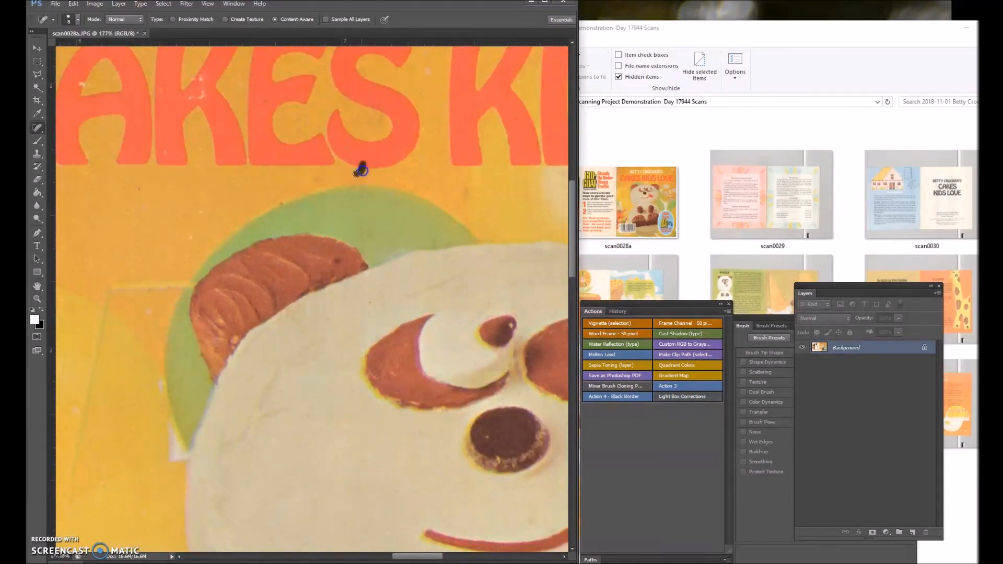
pyautogui.moveTo(264, 100); pyautogui.dragTo(265, 106)
pyautogui.moveTo(191, 204); pyautogui.dragTo(206, 217)
pyautogui.scroll(-15, 134, 235)
# Heal the white wear marks along the front cover's upper edge above the word BETTY.
pyautogui.scroll(5, 161, 233)
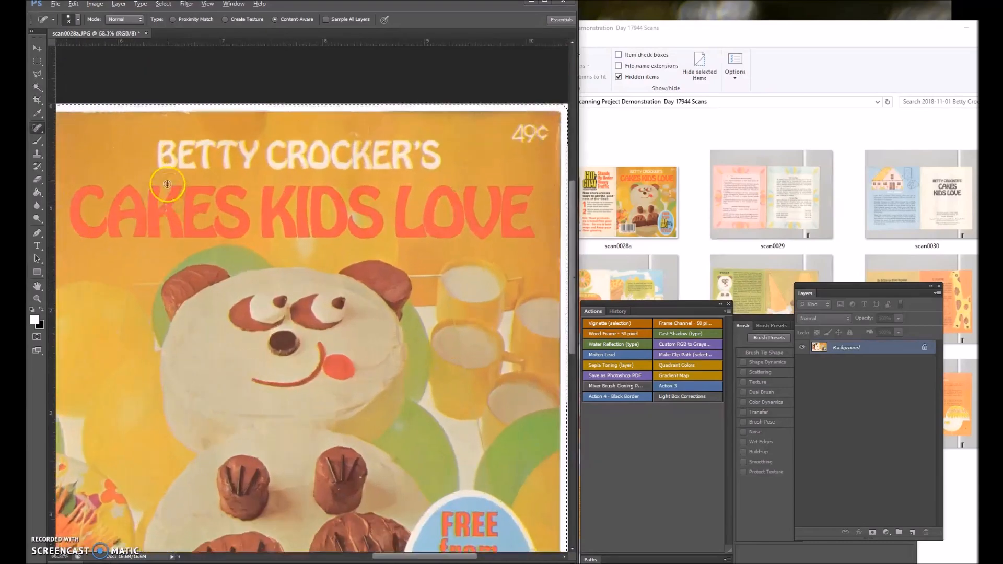
pyautogui.scroll(5, 189, 83)
pyautogui.moveTo(180, 115); pyautogui.dragTo(196, 125)
pyautogui.click(189, 110)
pyautogui.click(157, 121)
pyautogui.click(150, 114)
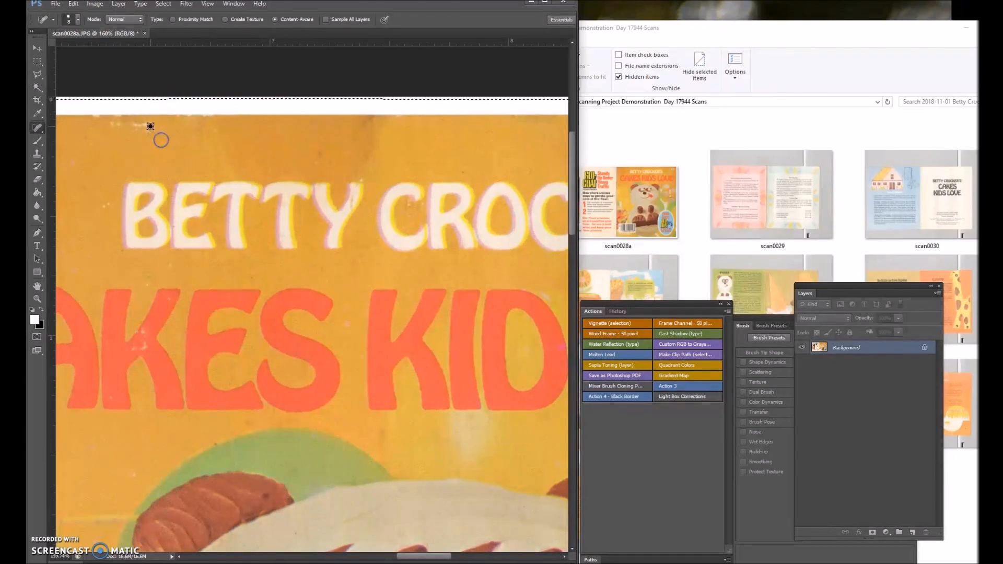
pyautogui.moveTo(150, 125); pyautogui.dragTo(118, 123)
# Save the retouched cover scan0028a and close its document.
pyautogui.click(56, 4)
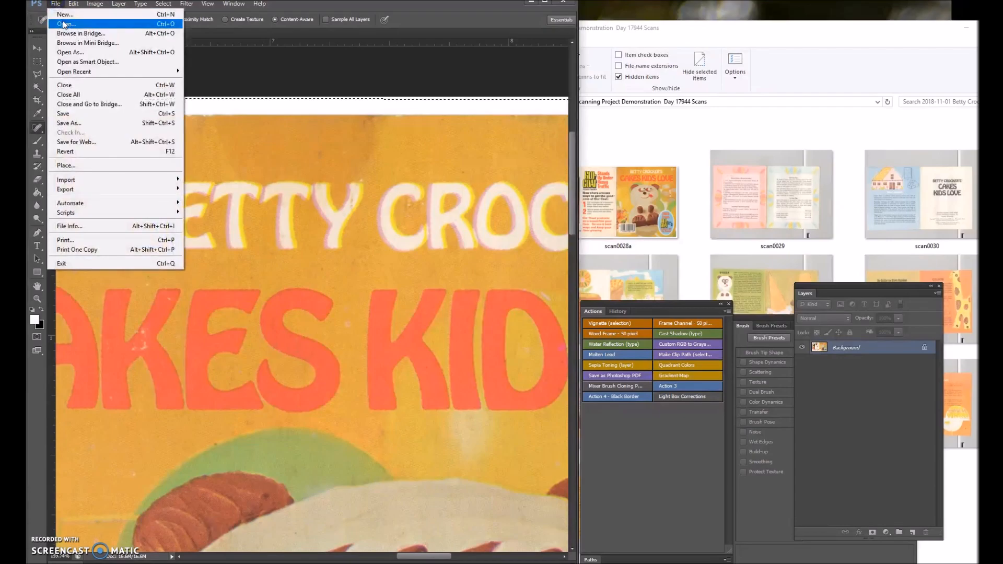
pyautogui.click(63, 114)
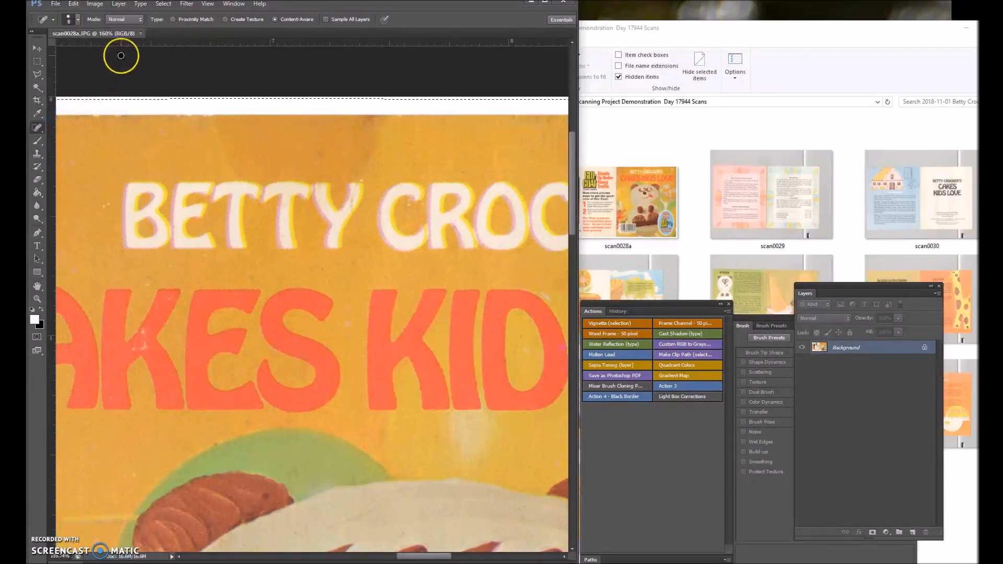
pyautogui.click(141, 34)
# Open scan0028 and scan0028a together and alternate between them to compare the original cover with the retouched one.
pyautogui.click(622, 192)
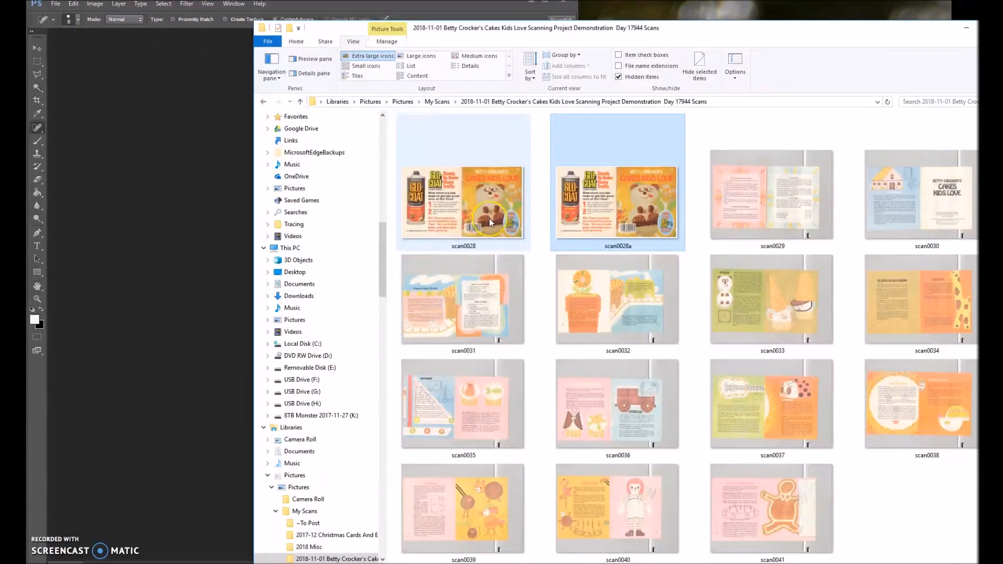
pyautogui.moveTo(554, 197); pyautogui.dragTo(175, 257)
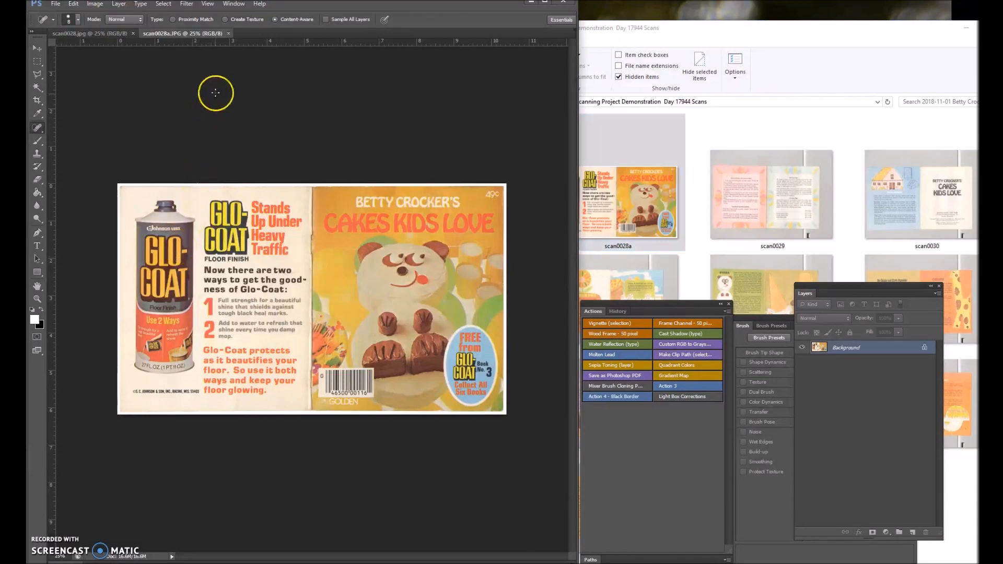
pyautogui.click(102, 33)
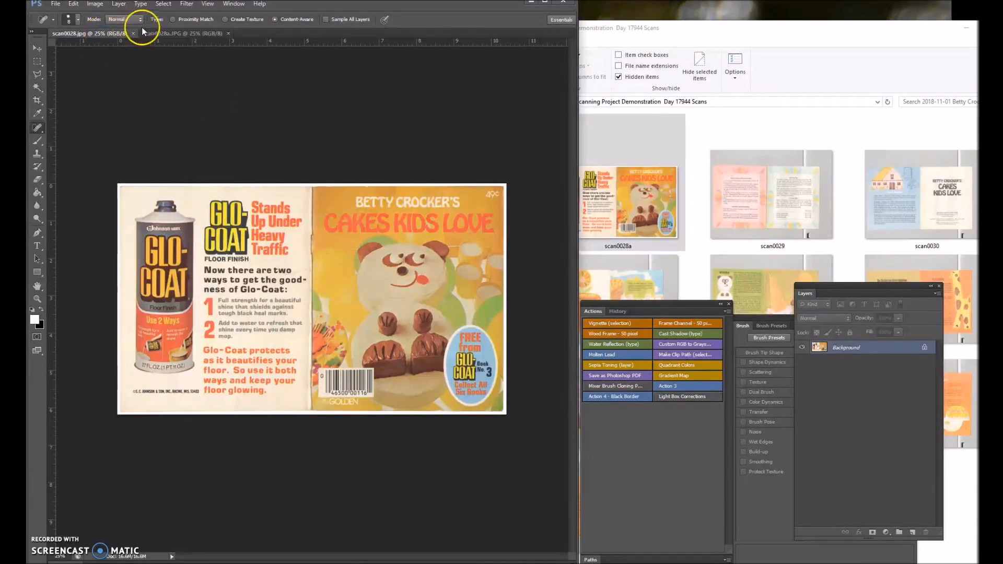
pyautogui.click(158, 31)
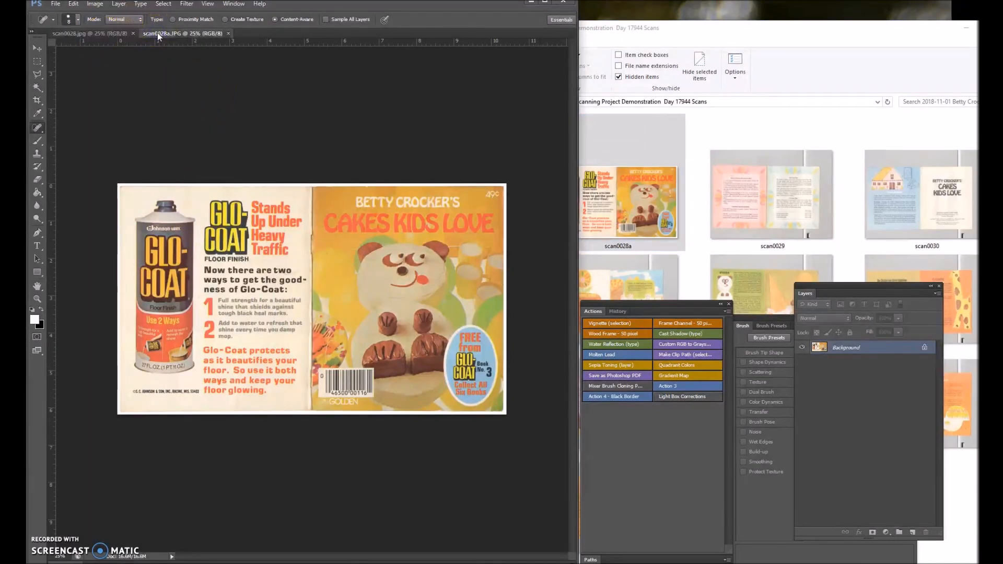
pyautogui.click(112, 34)
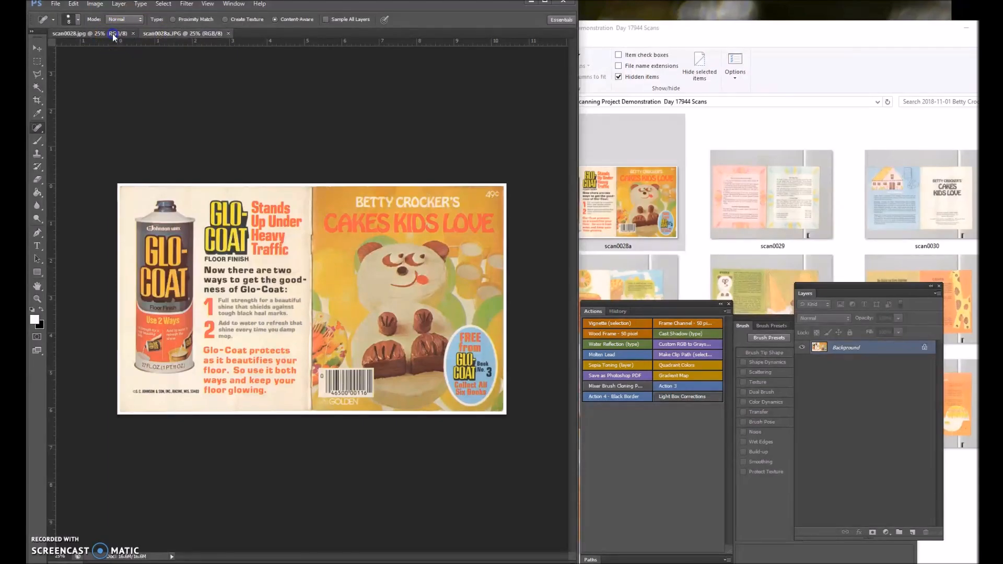
pyautogui.click(168, 32)
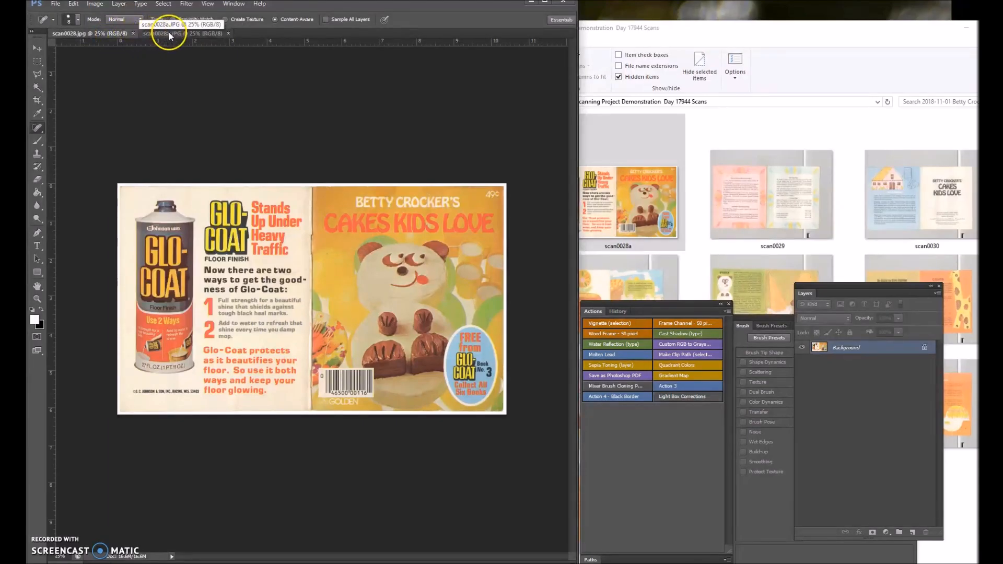
pyautogui.click(117, 36)
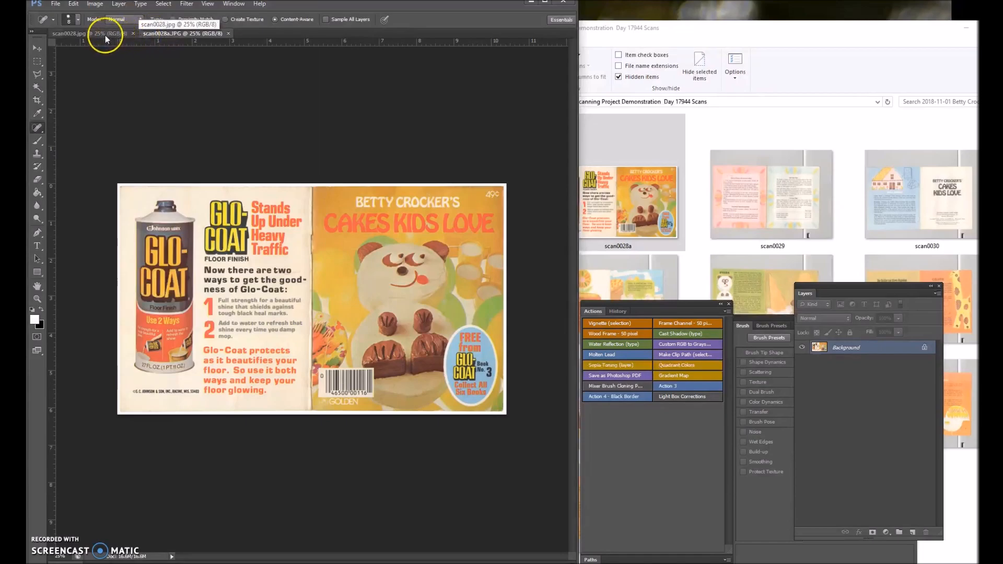
pyautogui.click(133, 33)
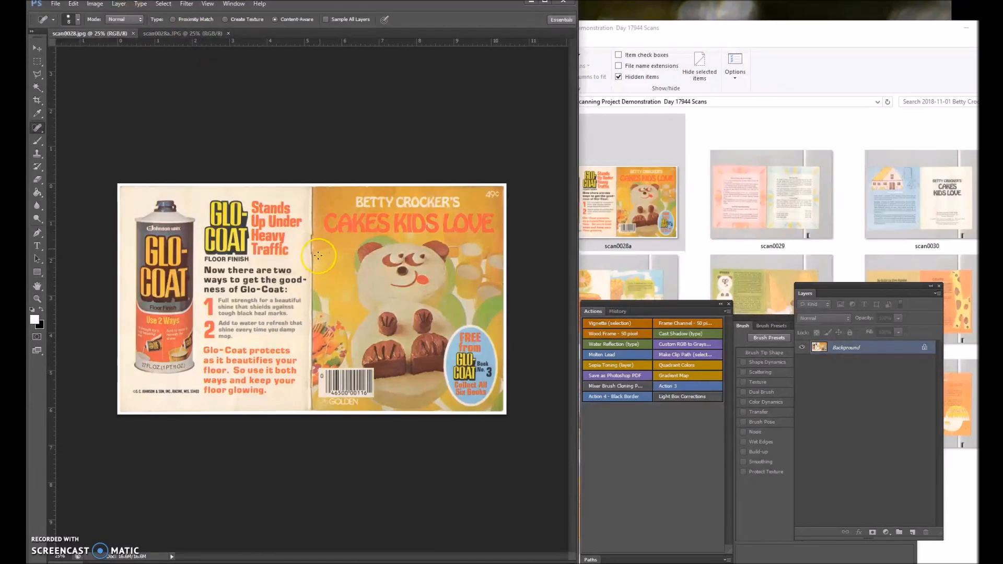
pyautogui.click(211, 34)
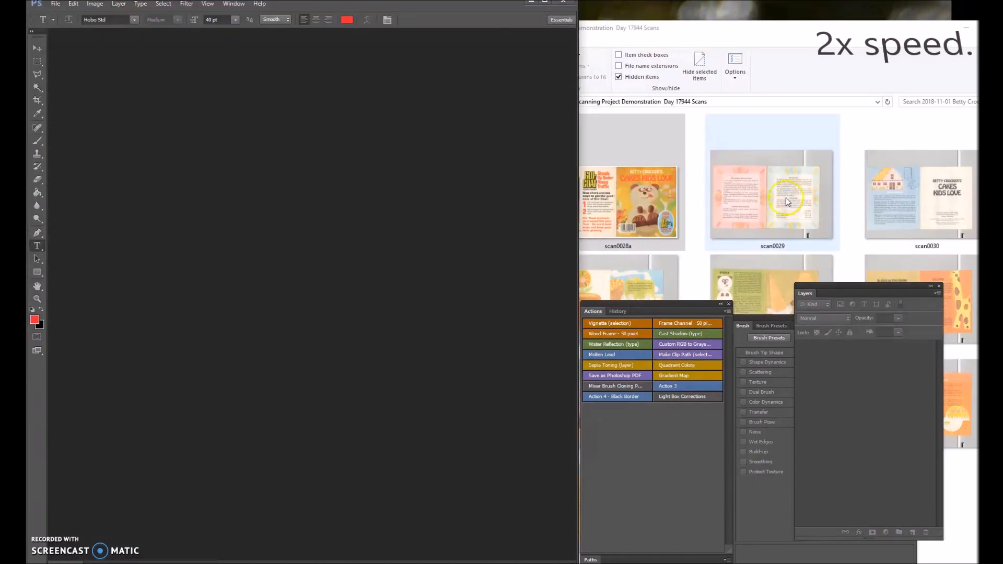
# Open scan0029 and measure along the booklet spread's top edge with the Ruler tool.
pyautogui.moveTo(785, 198); pyautogui.dragTo(432, 230)
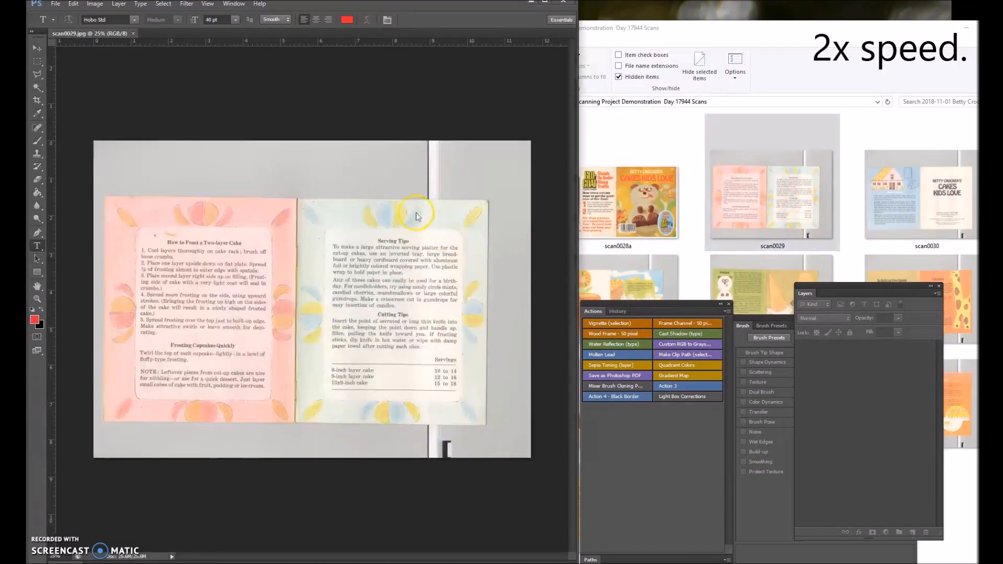
pyautogui.click(39, 114)
pyautogui.click(73, 133)
pyautogui.scroll(4, 114, 194)
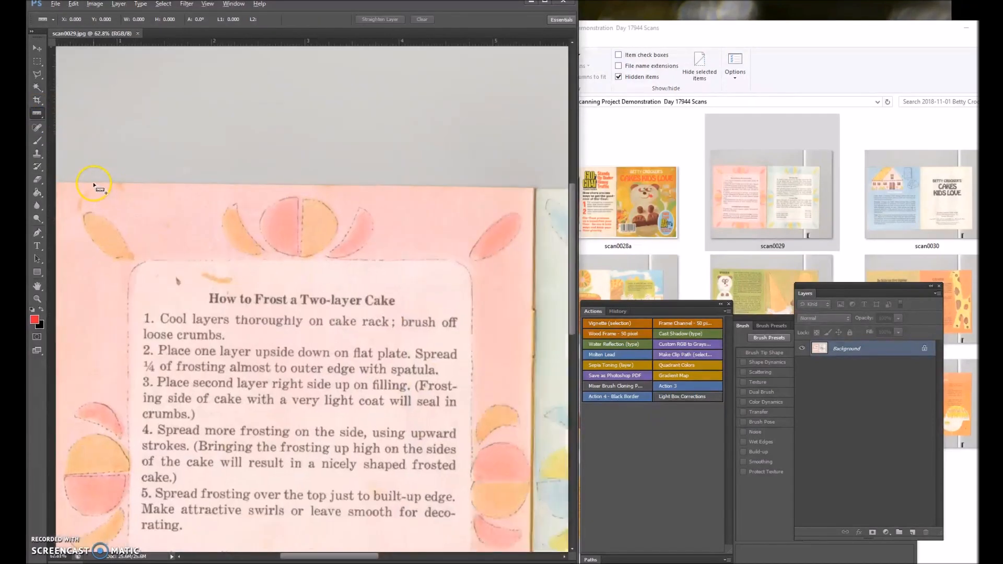
pyautogui.moveTo(800, 227); pyautogui.dragTo(261, 198)
# Straighten scan0029 with an arbitrary image rotation using the angle measured by the ruler.
pyautogui.click(94, 4)
pyautogui.moveTo(134, 89)
pyautogui.click(225, 119)
pyautogui.click(568, 193)
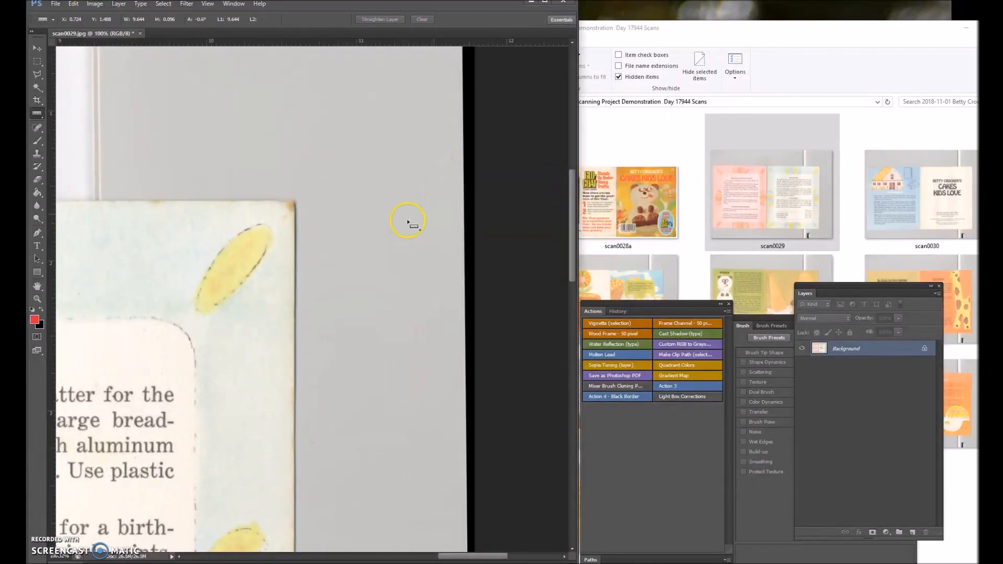
# Start a Polygonal Lasso outline at the blue page's outer top corner and trace its top edge to the spine.
pyautogui.click(37, 74)
pyautogui.scroll(4, 270, 201)
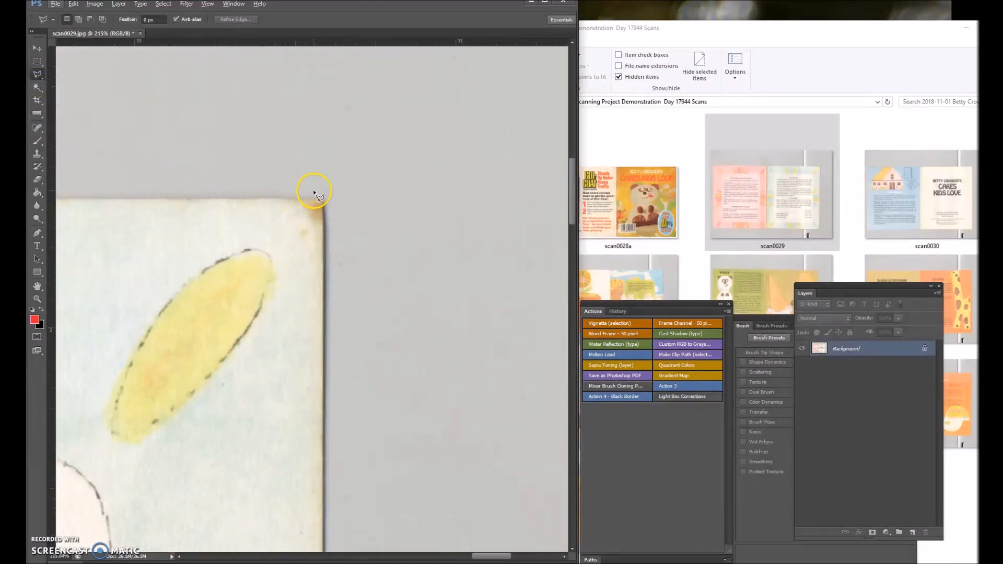
pyautogui.hscroll(-7, 299, 199)
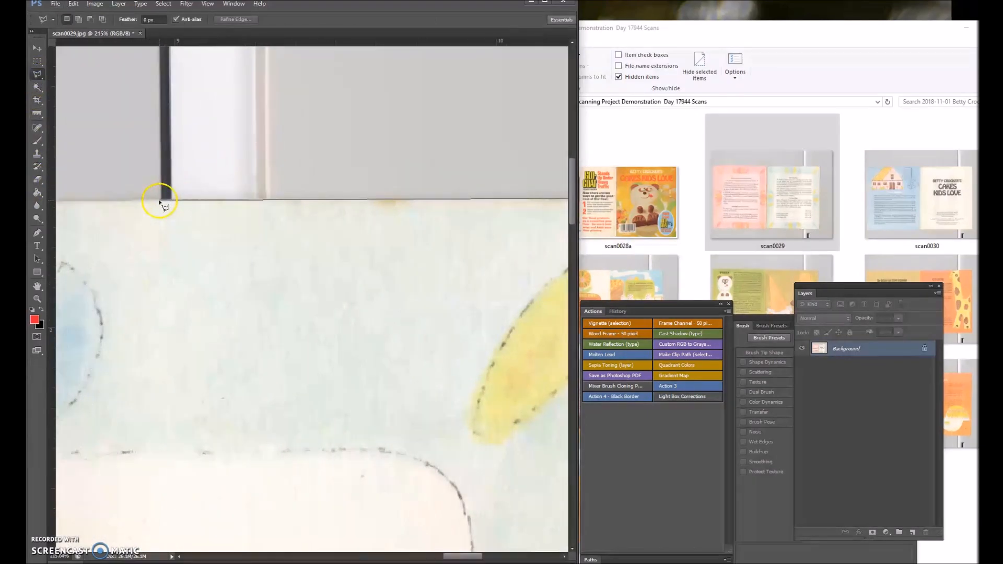
pyautogui.hscroll(-12, 158, 199)
pyautogui.click(108, 199)
pyautogui.hscroll(-2, 57, 170)
pyautogui.hscroll(-10, 57, 170)
pyautogui.click(249, 203)
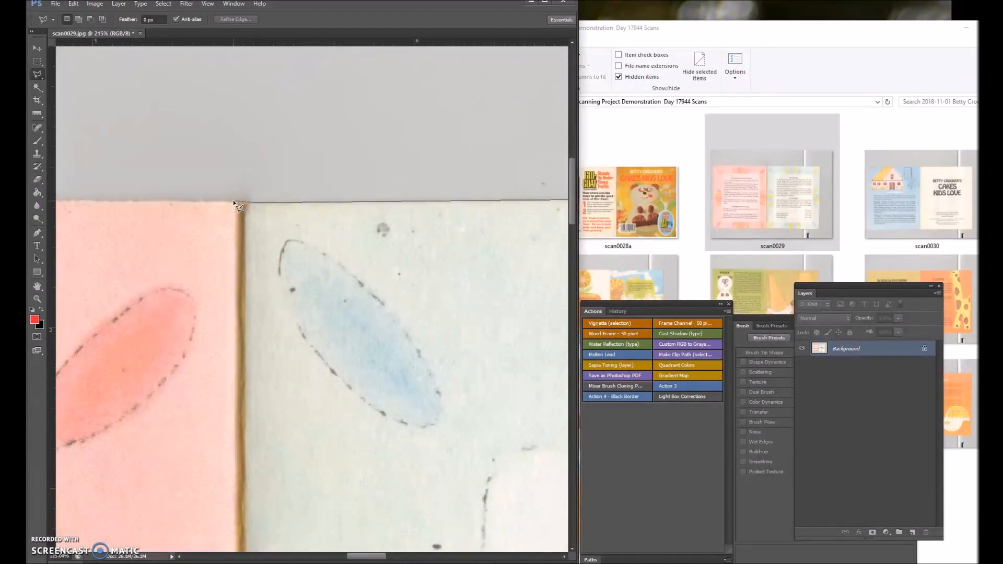
# Continue the Polygonal Lasso outline along the pink page's top edge from the spine to its outer top corner.
pyautogui.hscroll(-10, 57, 152)
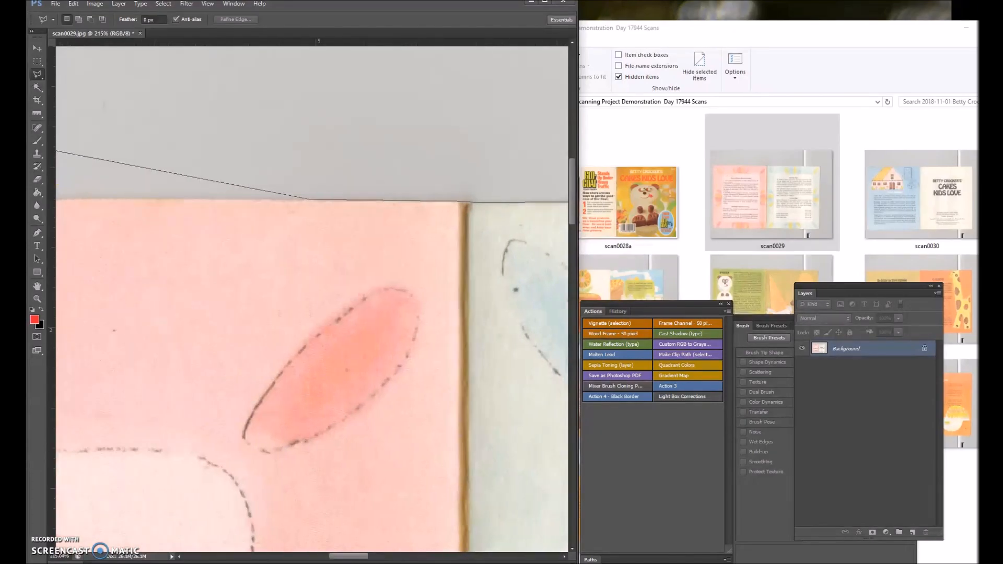
pyautogui.hscroll(-10, 58, 152)
pyautogui.click(96, 198)
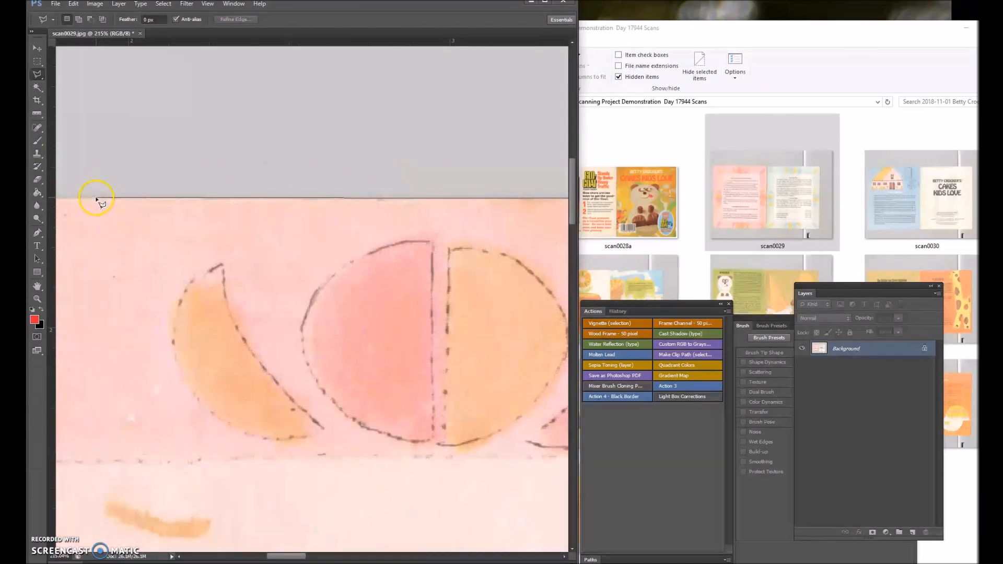
pyautogui.hscroll(-10, 313, 292)
pyautogui.click(225, 198)
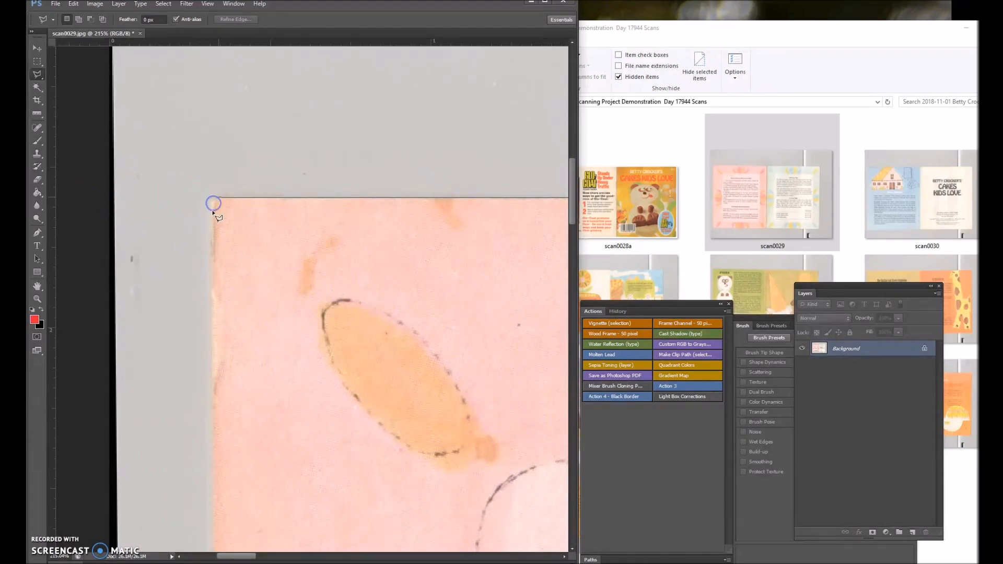
# Trace the pink page's outer edge down to its bottom corner with the Polygonal Lasso.
pyautogui.scroll(-10, 217, 444)
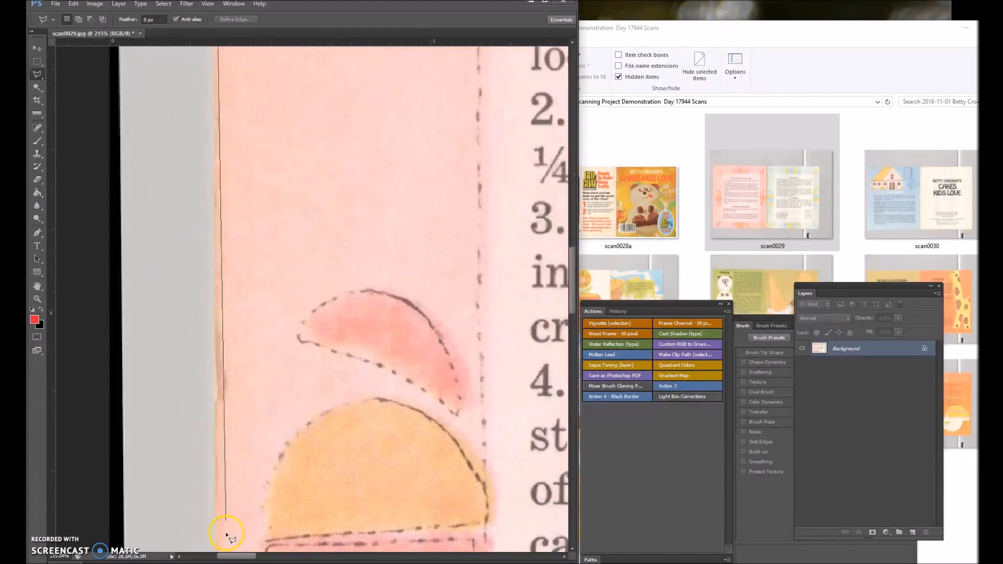
pyautogui.scroll(-10, 251, 460)
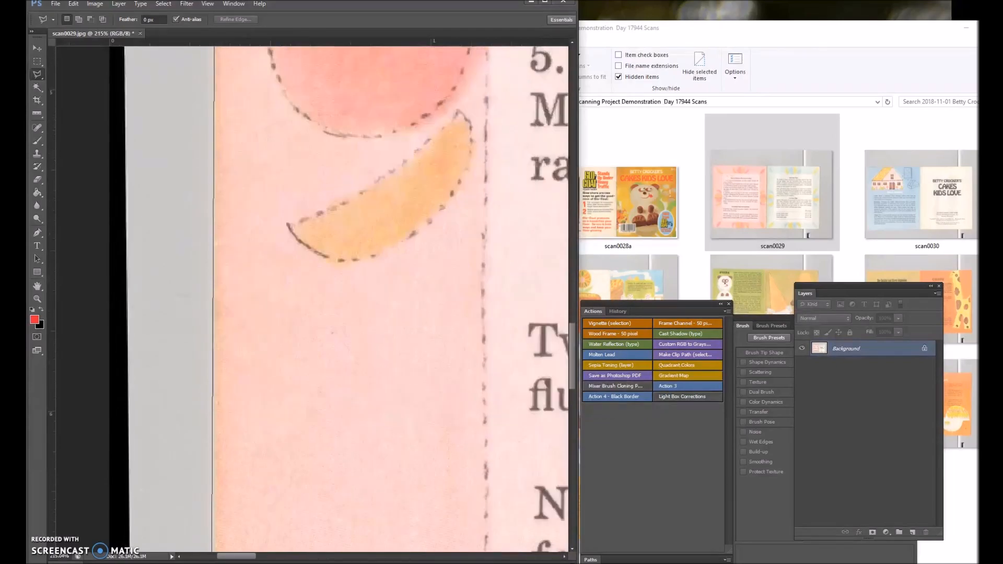
pyautogui.click(216, 507)
pyautogui.scroll(-6, 230, 311)
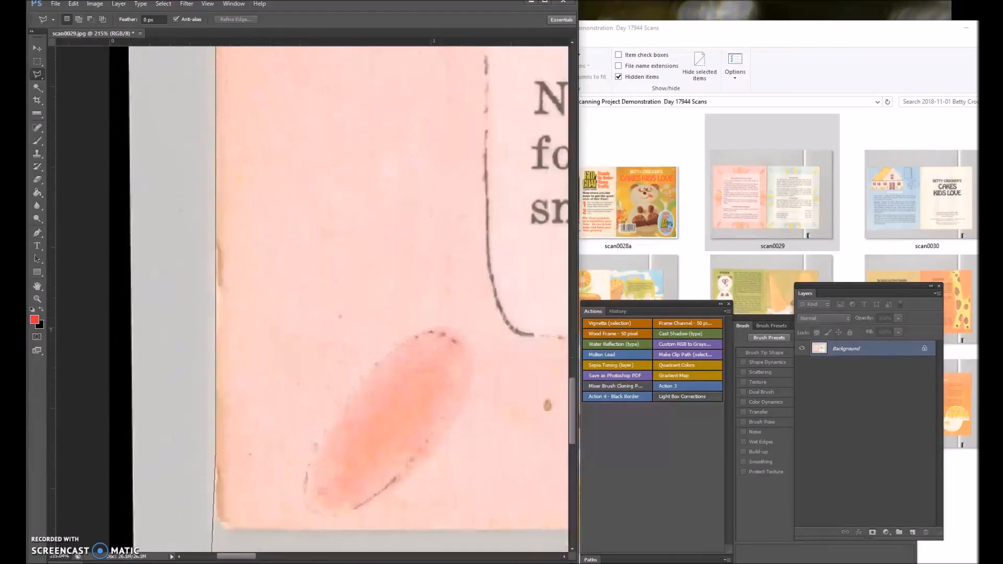
pyautogui.click(219, 274)
# Trace the booklet spread's bottom edge across both pages toward the blue page's outer bottom corner.
pyautogui.hscroll(5, 443, 271)
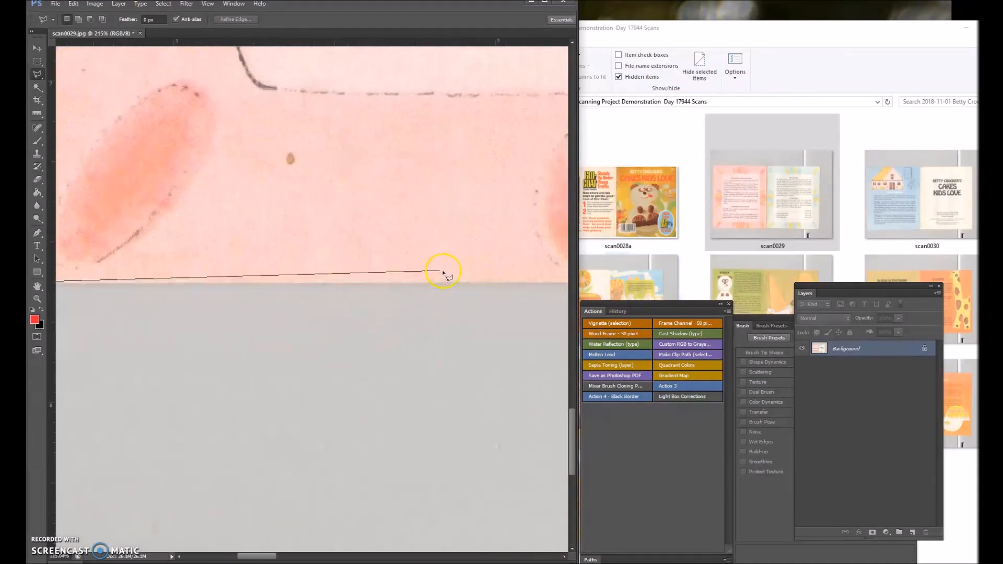
pyautogui.click(431, 283)
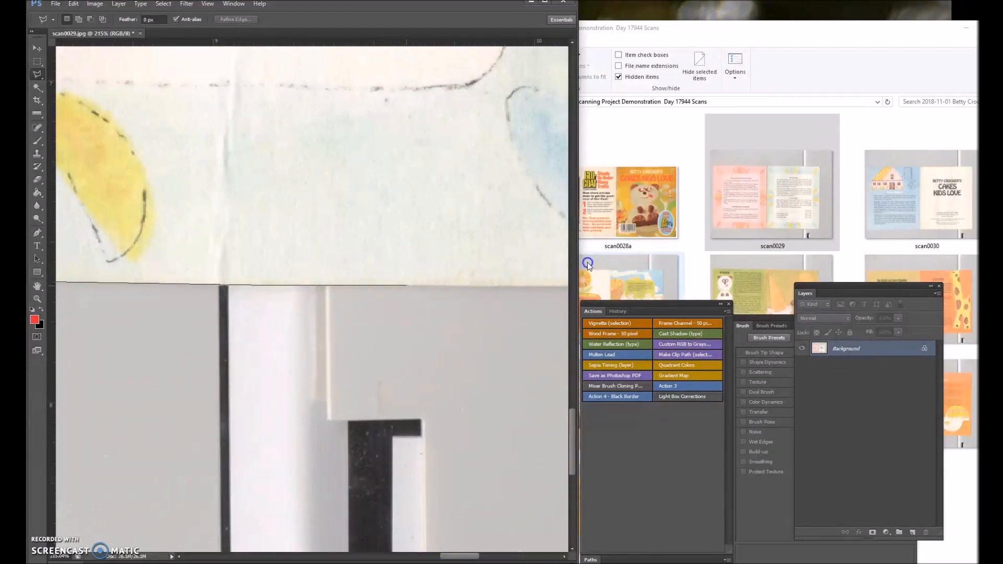
pyautogui.click(388, 288)
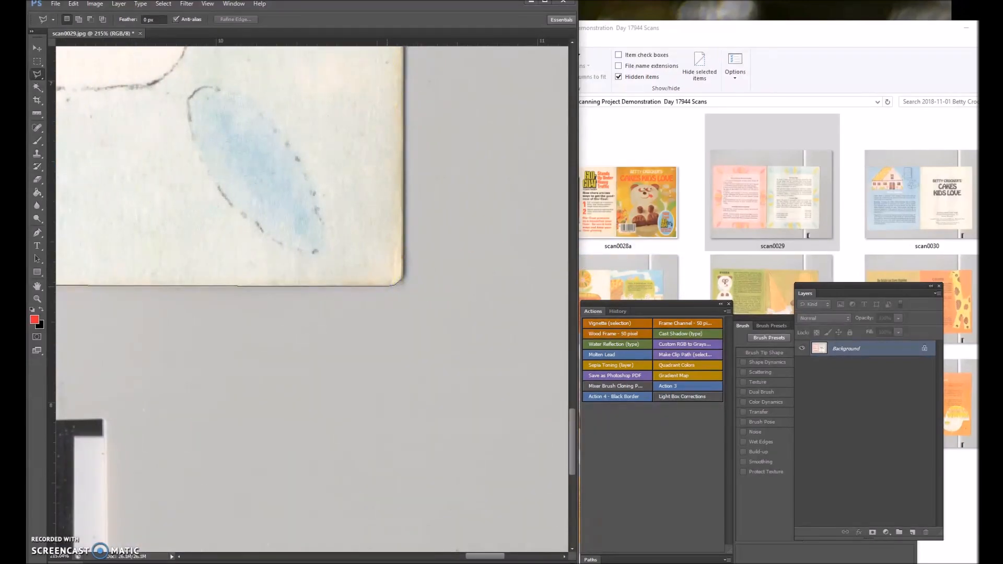
# Trace the blue page's outer edge up to its top corner and close the selection at the starting point.
pyautogui.click(405, 55)
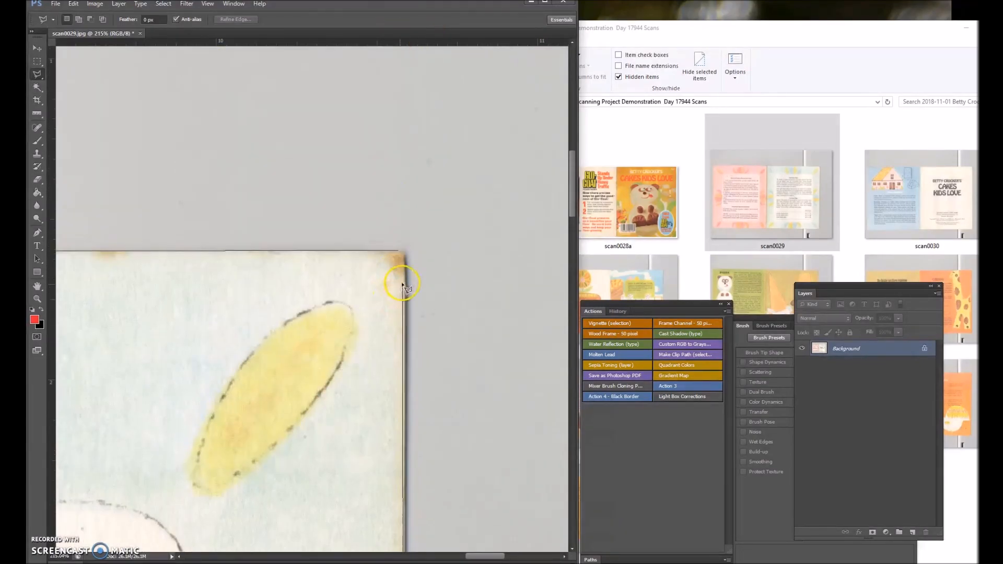
pyautogui.click(405, 258)
pyautogui.click(402, 250)
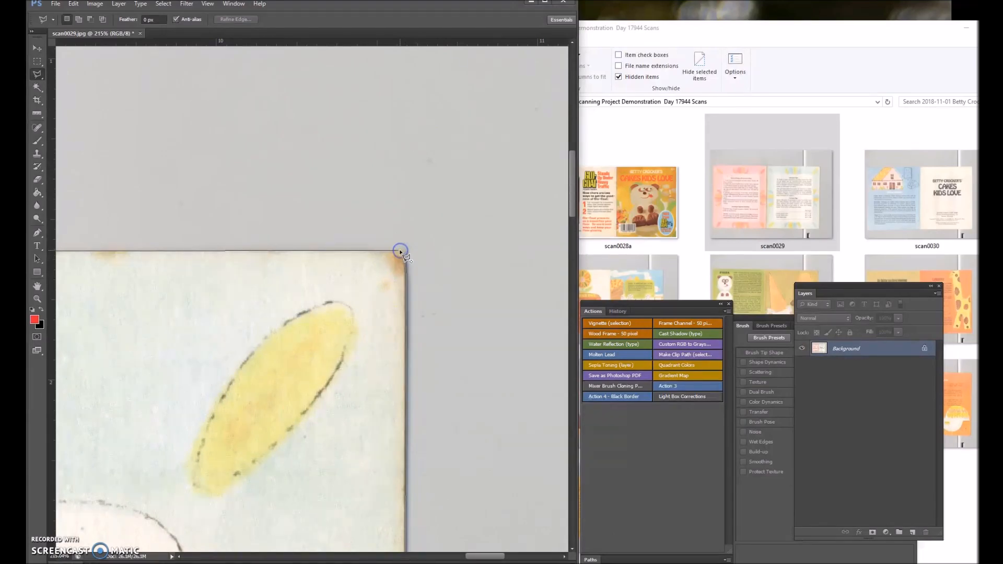
pyautogui.click(399, 251)
# Run the recorded Action 3 on the outlined booklet spread.
pyautogui.scroll(-10, 358, 350)
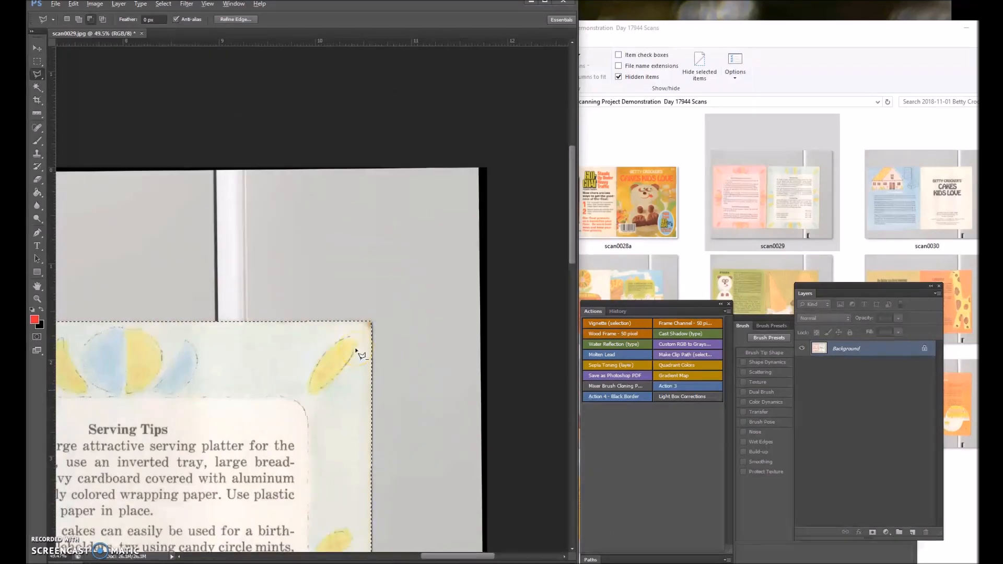
pyautogui.scroll(1, 364, 353)
pyautogui.click(658, 386)
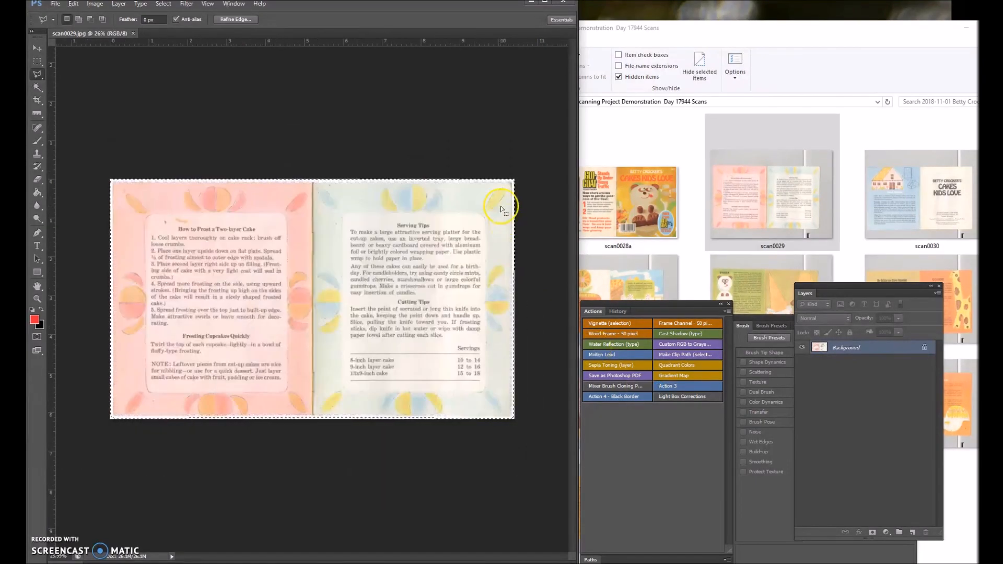
# Remove the stray marks above and beside the "How to Frost a Two-layer Cake" heading with the content-aware Spot Healing Brush.
pyautogui.click(37, 127)
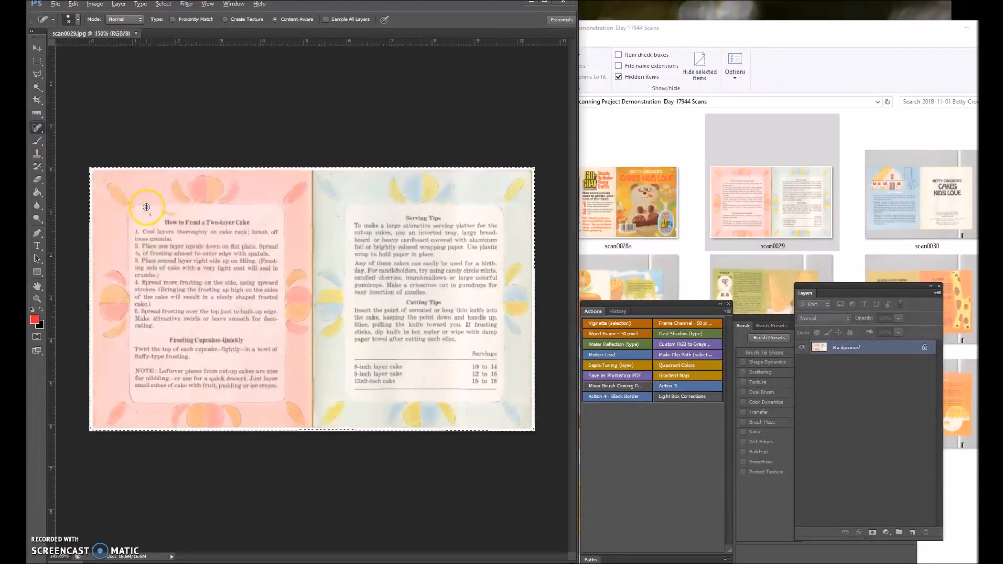
pyautogui.scroll(10, 139, 211)
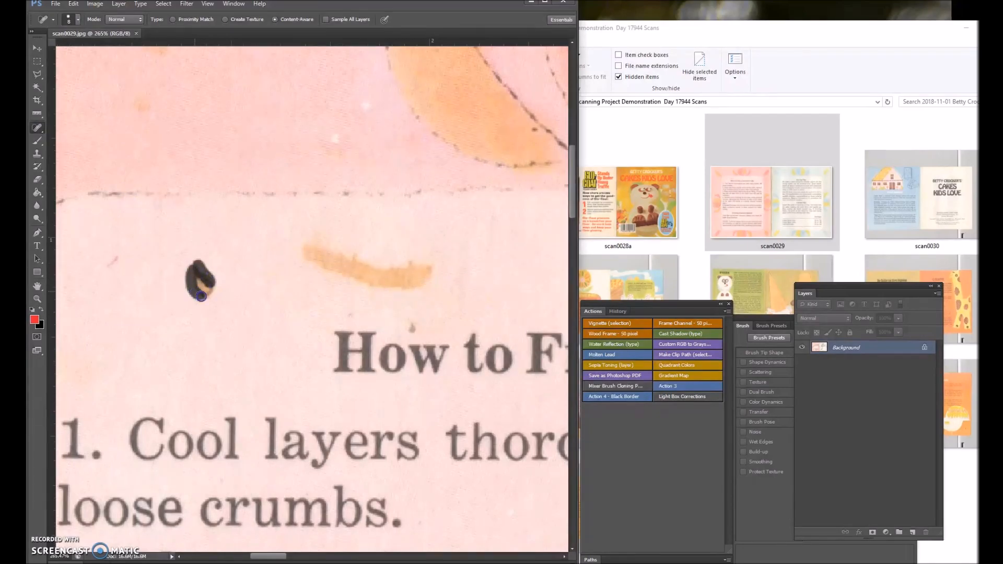
pyautogui.moveTo(201, 291); pyautogui.dragTo(201, 290)
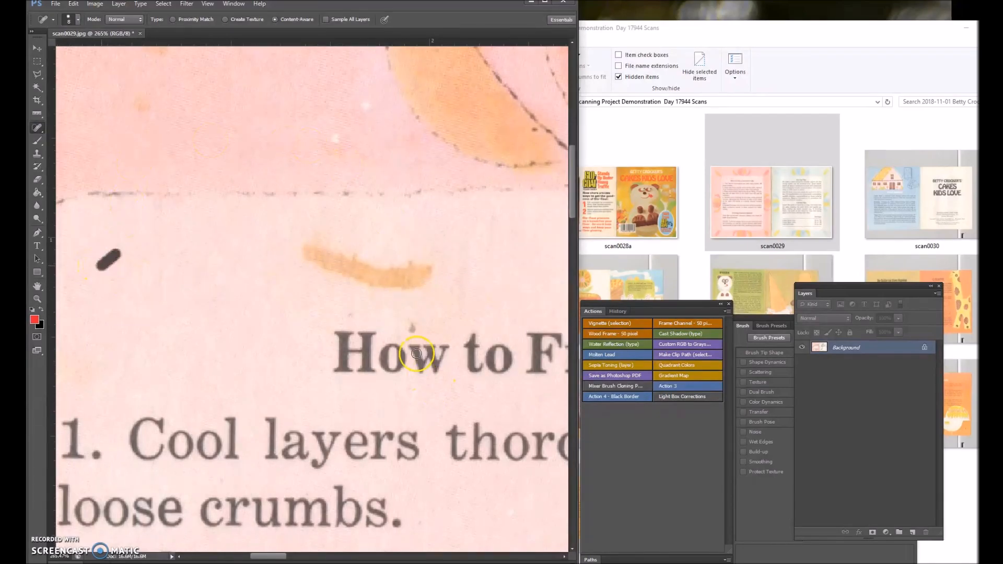
pyautogui.scroll(-4, 324, 324)
pyautogui.scroll(3, 319, 258)
pyautogui.moveTo(342, 230); pyautogui.dragTo(315, 256)
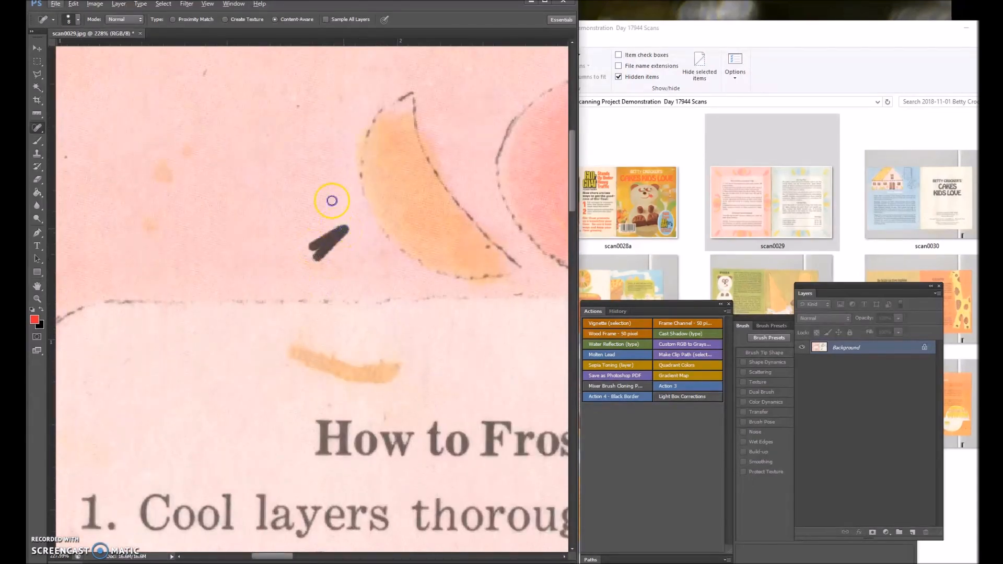
pyautogui.keyDown('shift'); pyautogui.click(207, 73); pyautogui.keyUp('shift')
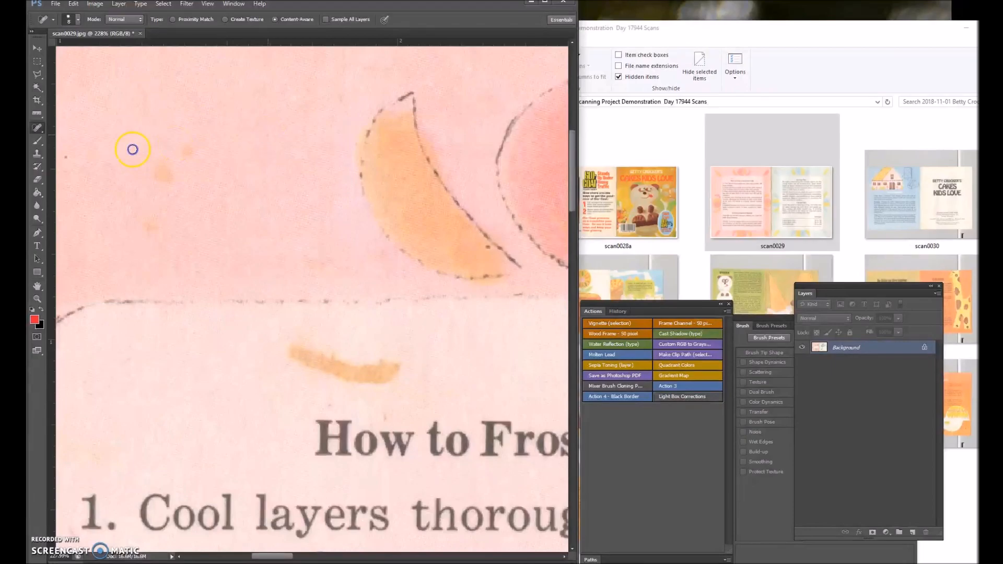
# Heal the brown spot in the pink page's bottom border, below the NOTE paragraph.
pyautogui.scroll(-5, 133, 294)
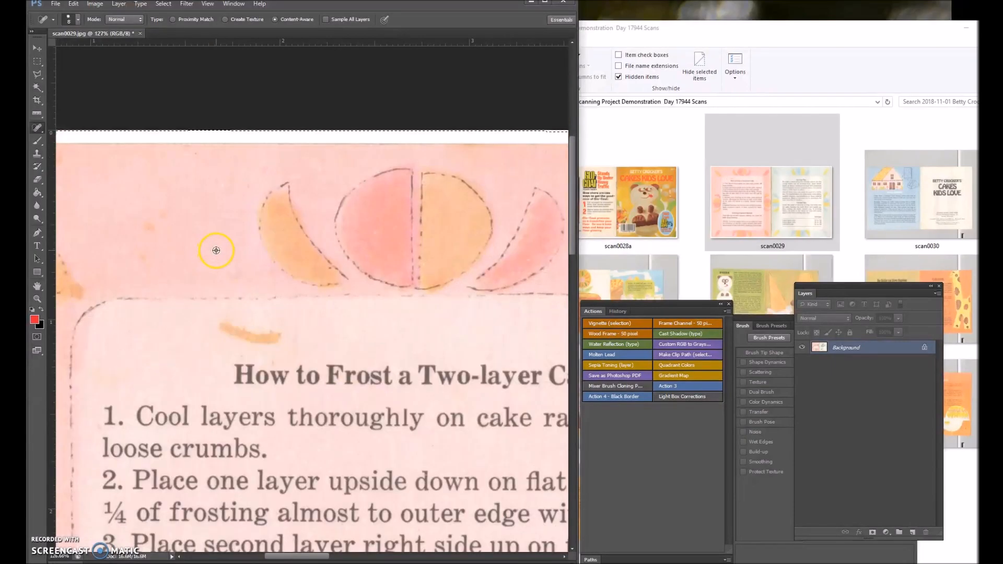
pyautogui.scroll(-2, 313, 457)
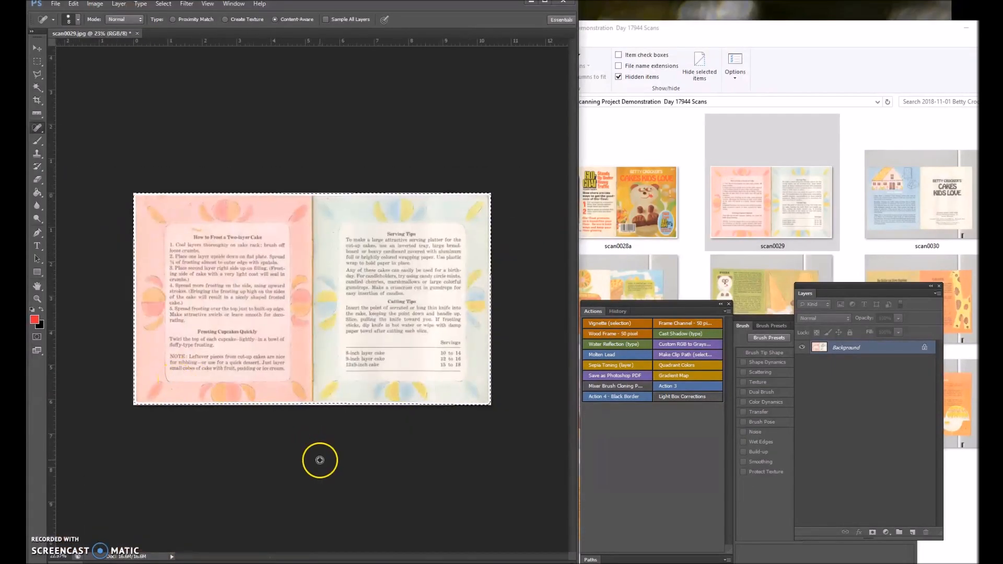
pyautogui.scroll(4, 79, 436)
pyautogui.scroll(3, 297, 362)
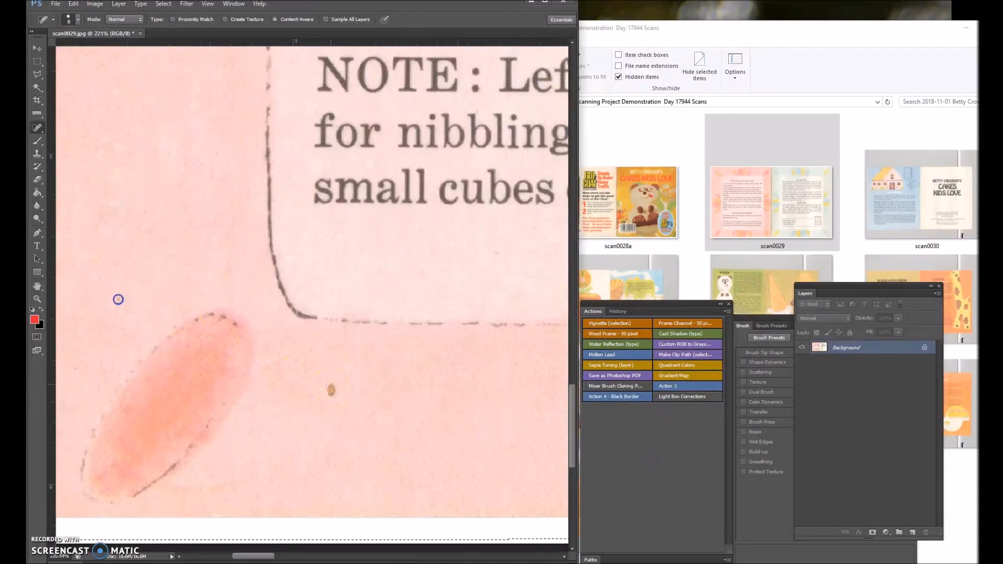
pyautogui.click(328, 388)
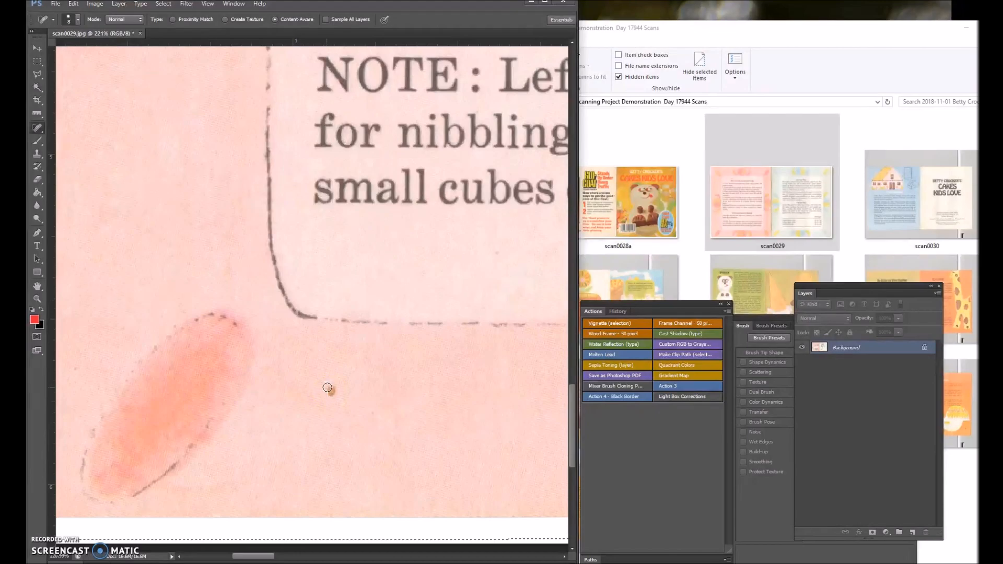
pyautogui.click(332, 389)
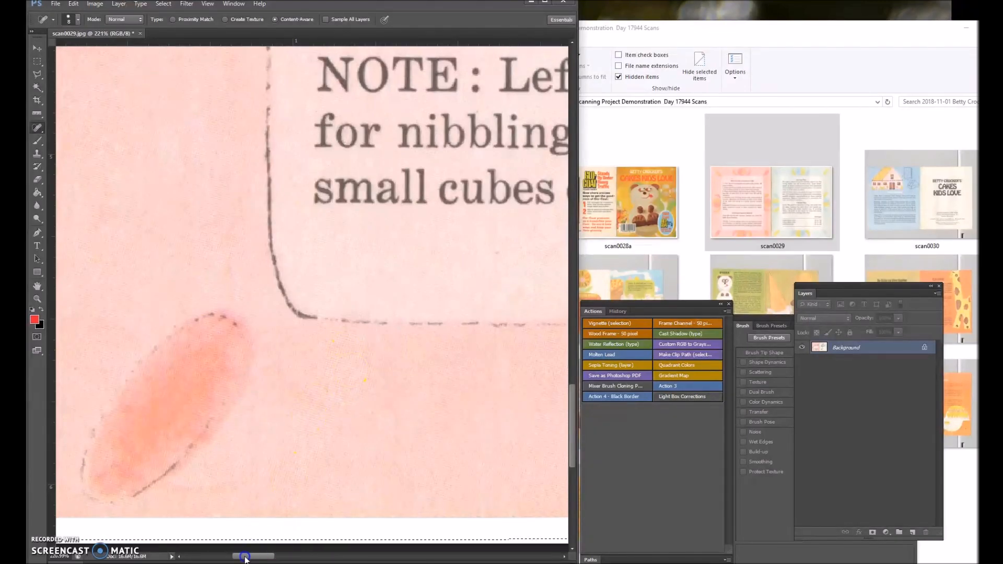
pyautogui.moveTo(245, 556); pyautogui.dragTo(227, 557)
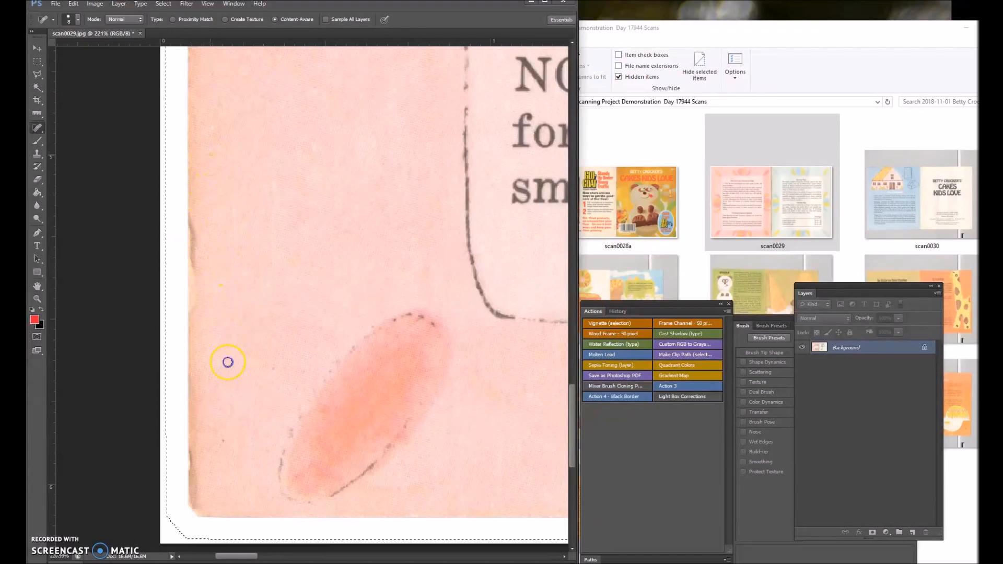
pyautogui.scroll(-5, 312, 346)
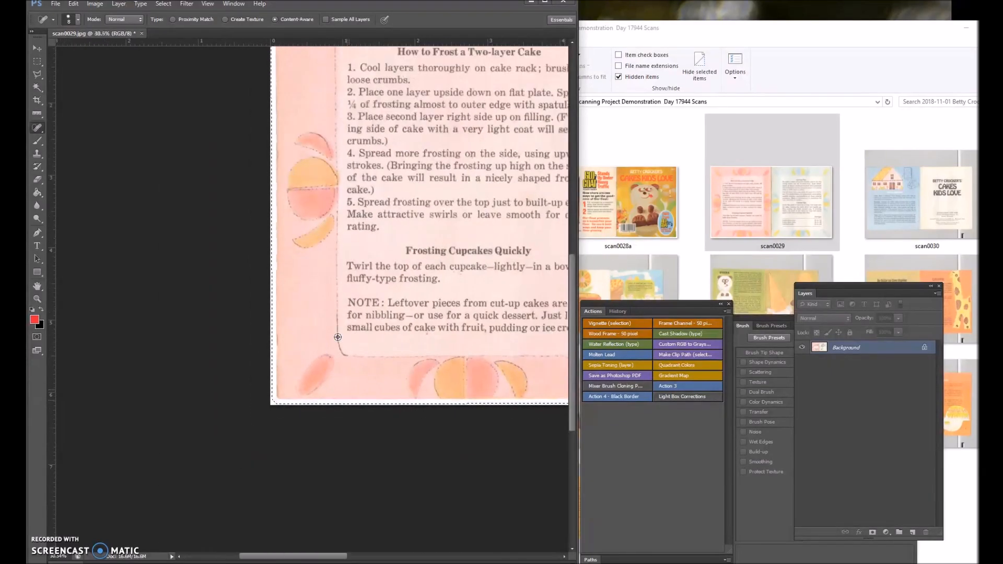
# Spot-heal the dark specks on the blue page, from the border beside the spine to the lower outer corner.
pyautogui.scroll(4, 355, 226)
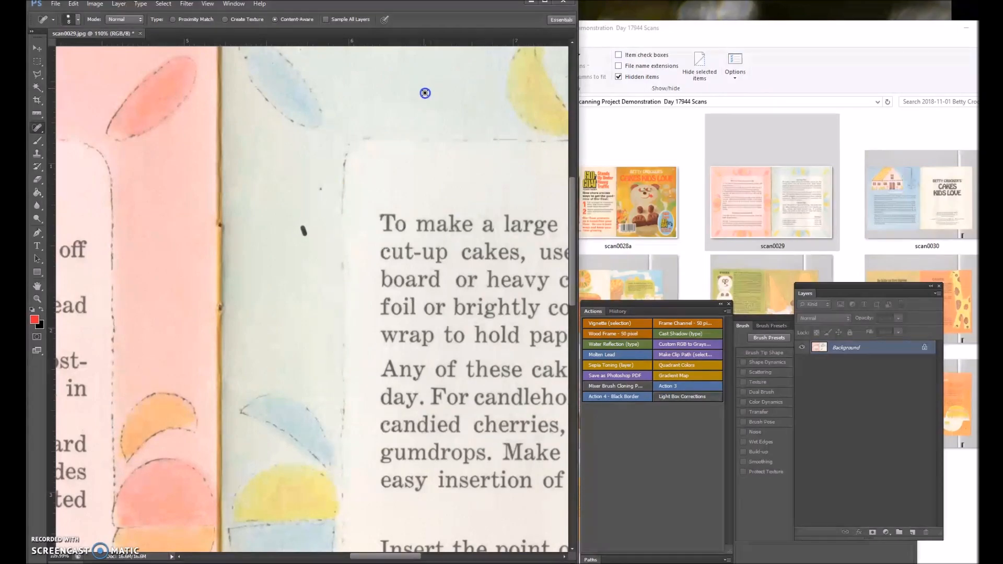
pyautogui.scroll(3, 261, 112)
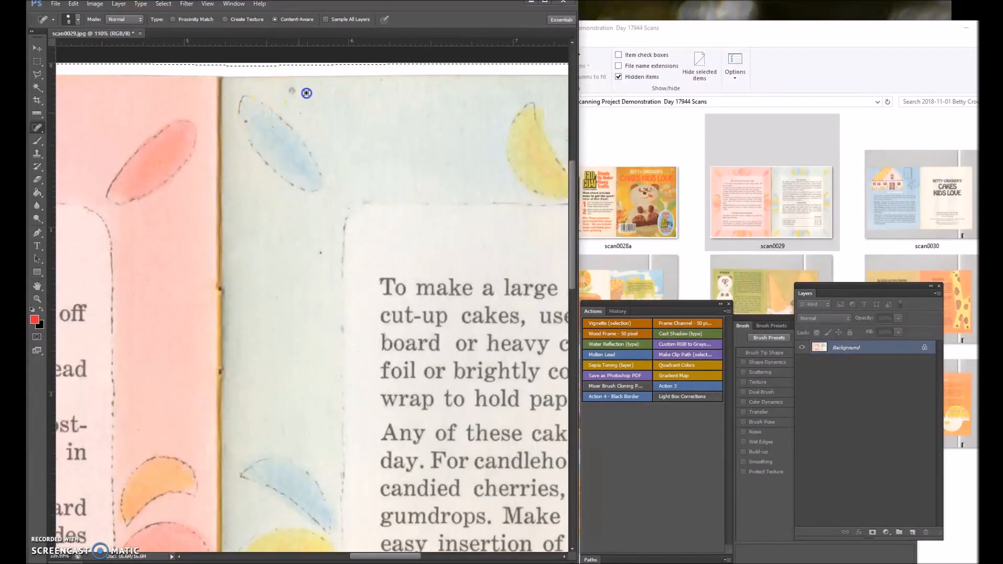
pyautogui.moveTo(356, 557); pyautogui.dragTo(443, 557)
pyautogui.scroll(-10, 409, 481)
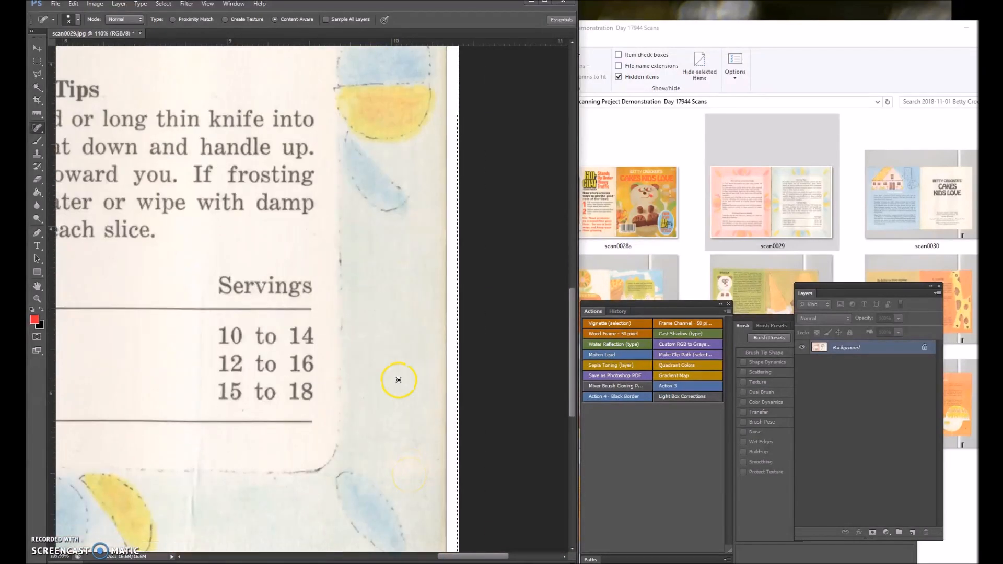
pyautogui.scroll(-2, 324, 418)
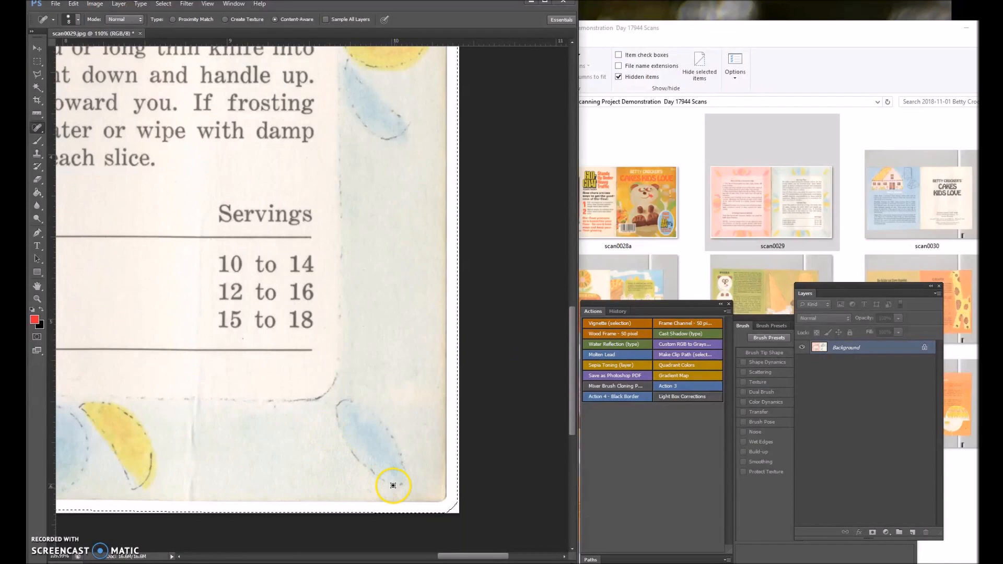
# Heal the small red specks under the word "cupcake" in the pink page's "Frosting Cupcakes Quickly" paragraph.
pyautogui.moveTo(445, 555); pyautogui.dragTo(269, 553)
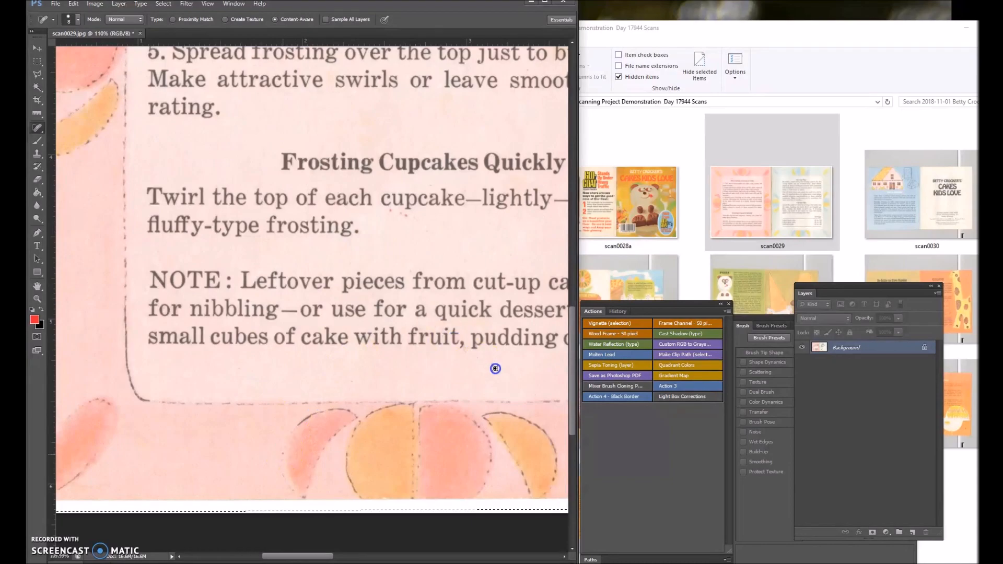
pyautogui.scroll(-5, 179, 265)
pyautogui.scroll(8, 242, 250)
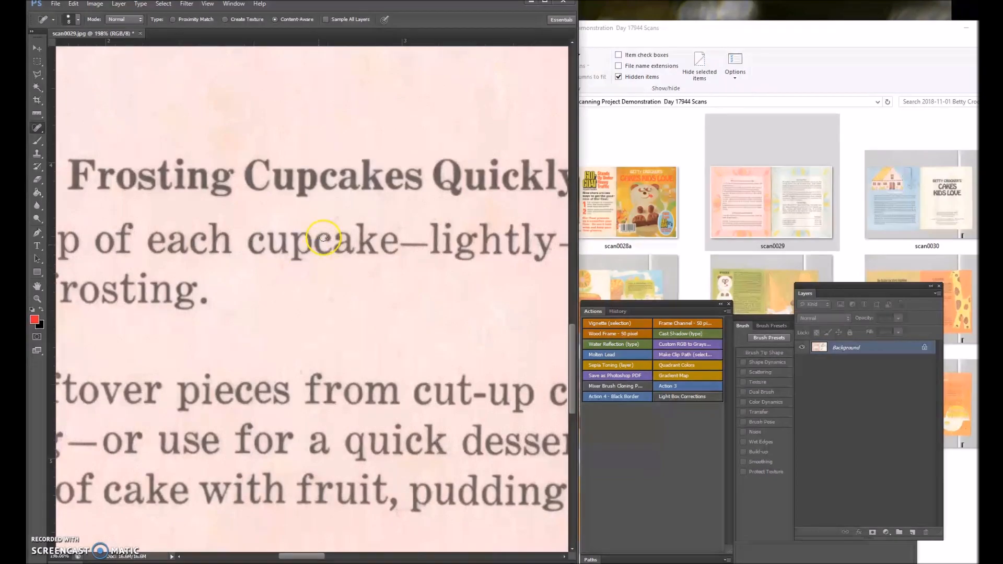
pyautogui.keyDown('alt'); pyautogui.click(274, 308); pyautogui.keyUp('alt')
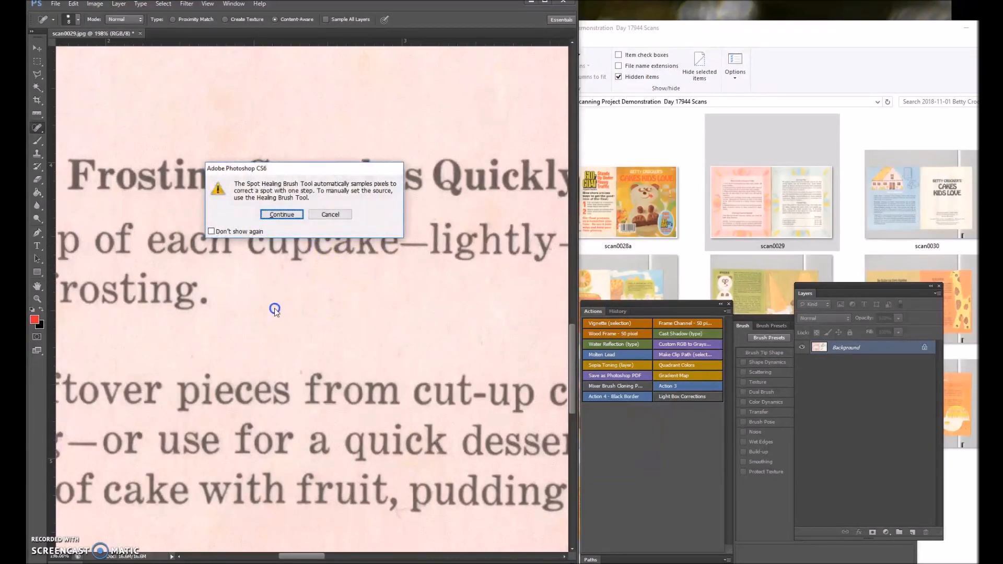
pyautogui.press('Return')
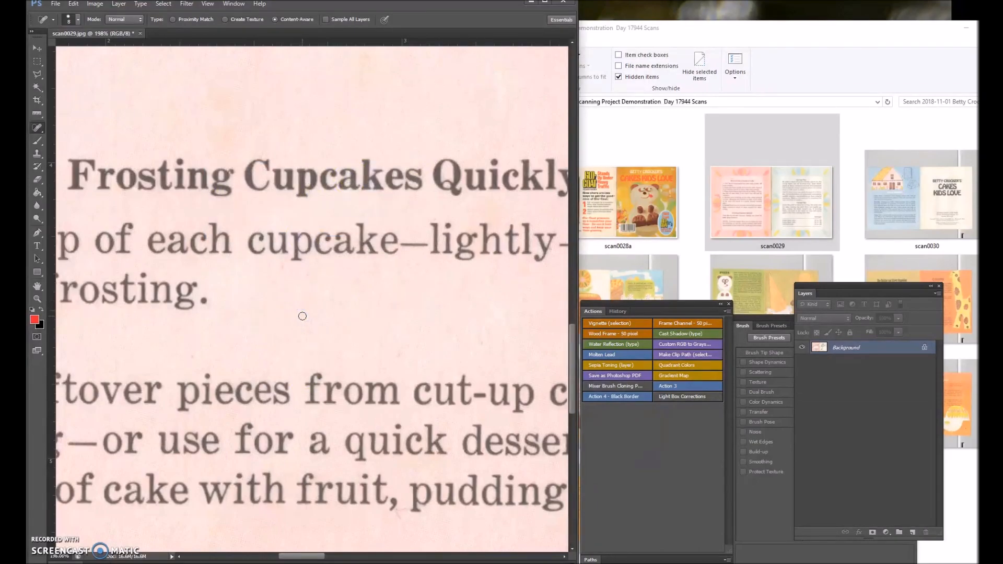
# Heal the gray smudge above the blue petal near the spine on the blue page with the Spot Healing Brush.
pyautogui.scroll(-11, 302, 316)
pyautogui.scroll(12, 340, 201)
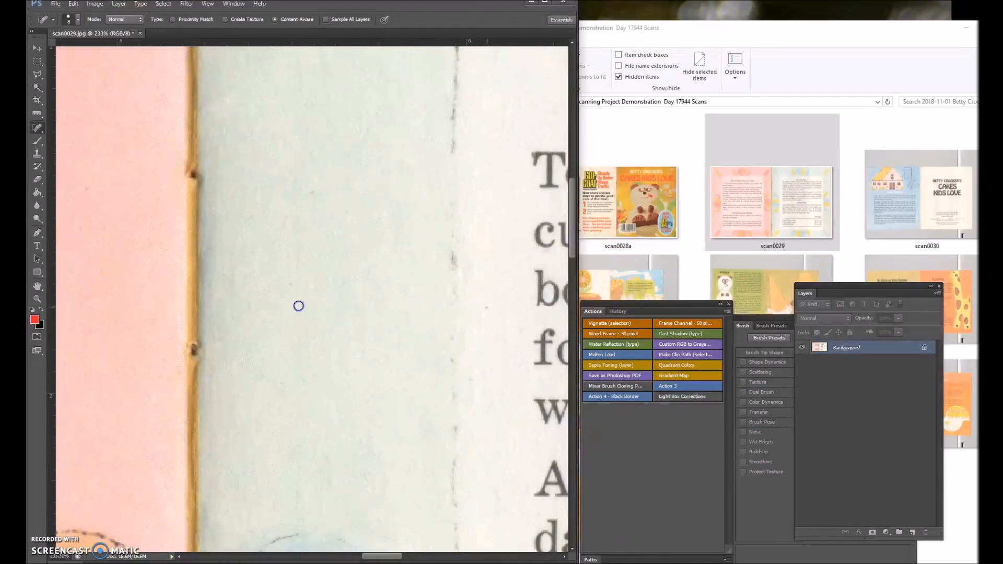
pyautogui.scroll(-5, 298, 305)
pyautogui.scroll(5, 262, 131)
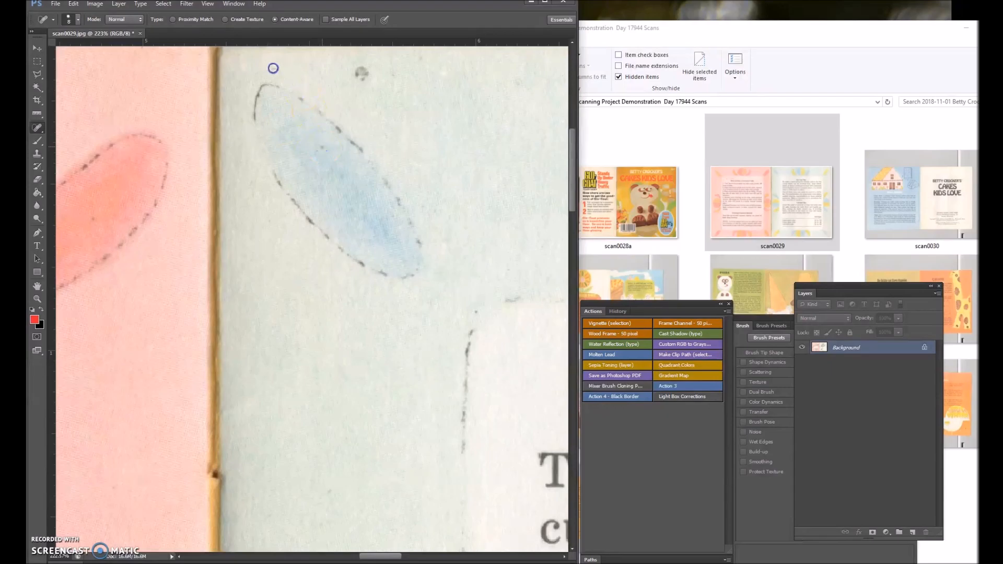
pyautogui.scroll(-5, 356, 68)
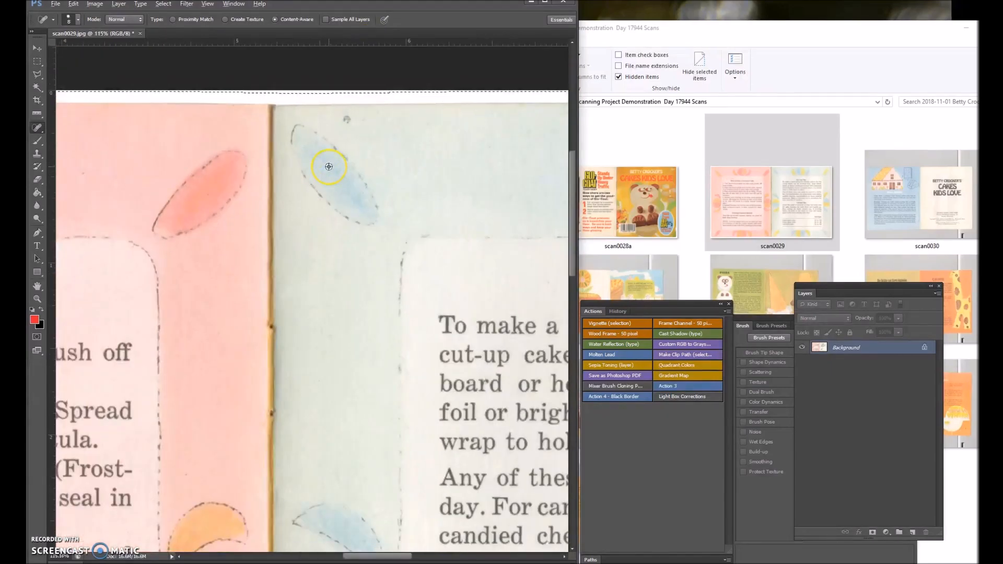
pyautogui.scroll(6, 345, 118)
pyautogui.click(346, 118)
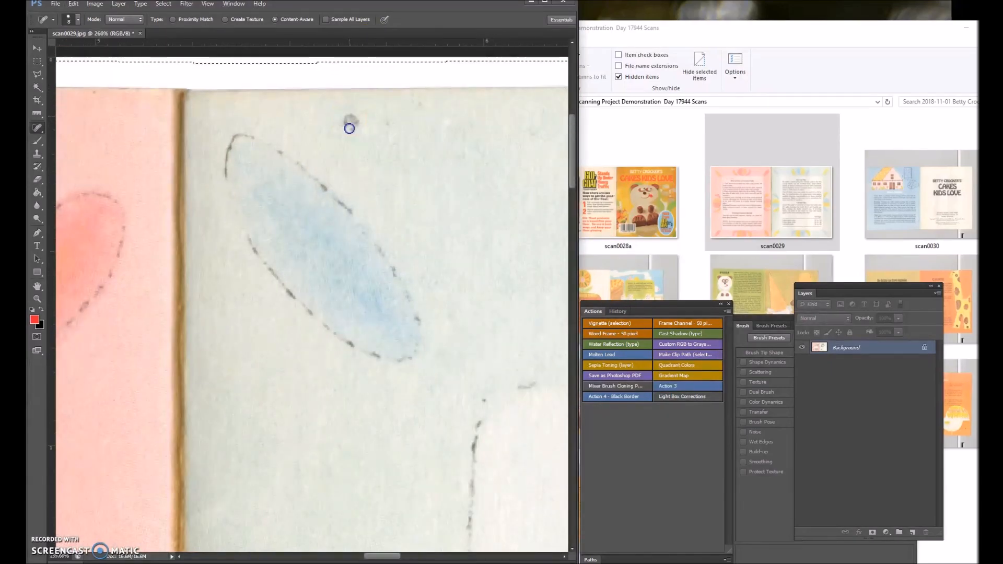
pyautogui.click(346, 122)
pyautogui.click(387, 123)
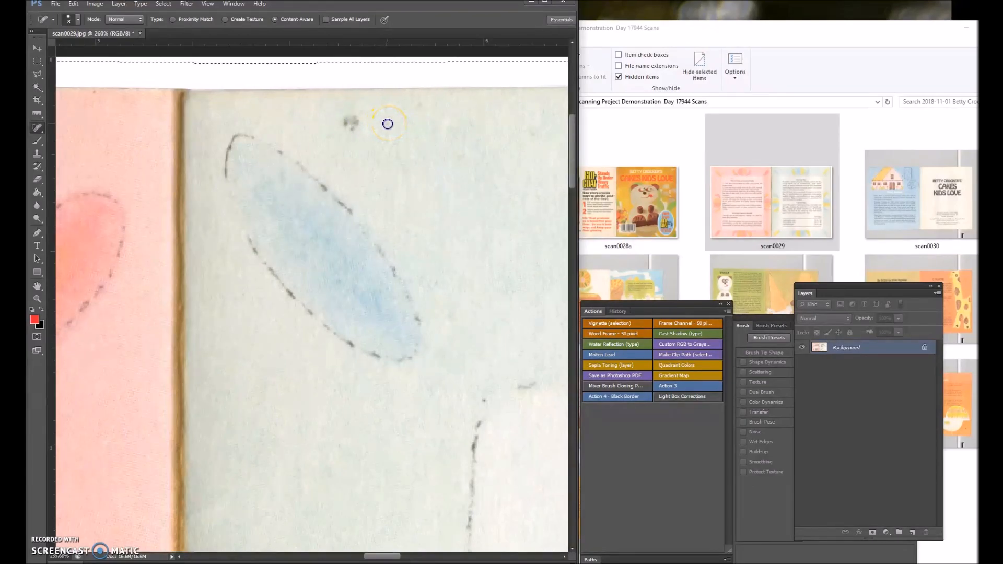
pyautogui.click(349, 122)
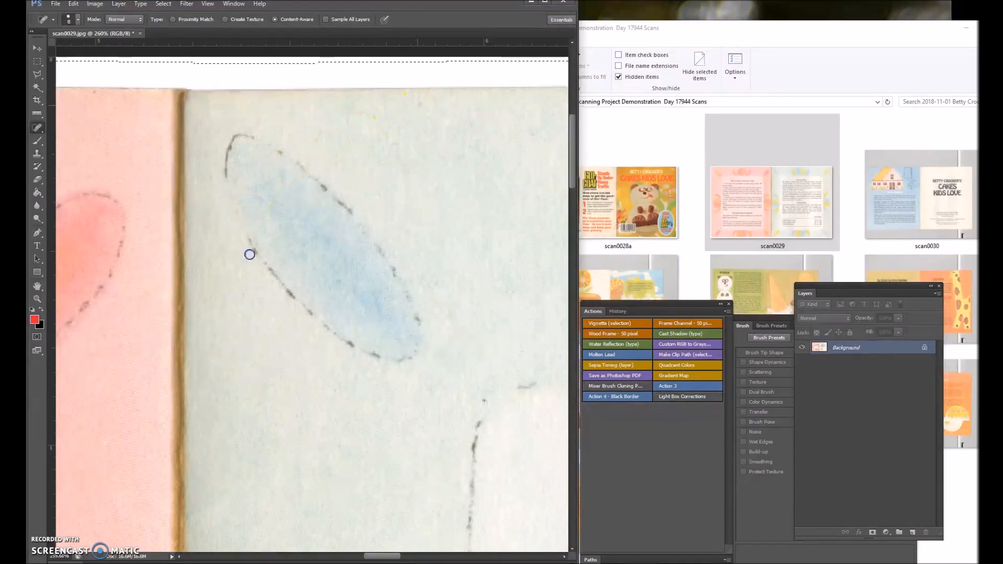
pyautogui.scroll(-5, 223, 298)
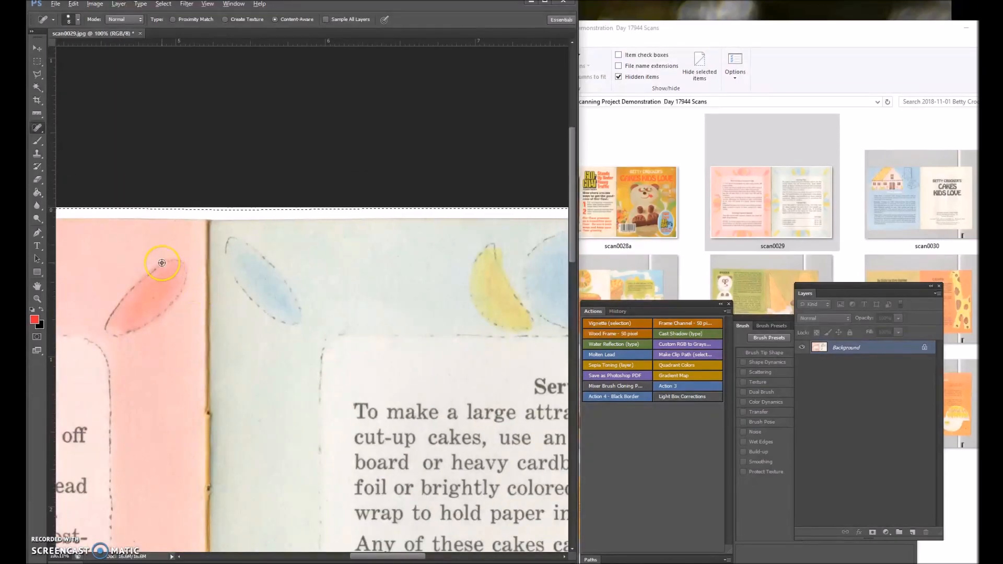
# Close scan0029.jpg and open scan0039 from the scans folder in Photoshop.
pyautogui.scroll(-5, 162, 263)
pyautogui.scroll(1, 162, 263)
pyautogui.click(141, 33)
pyautogui.click(256, 210)
pyautogui.click(895, 196)
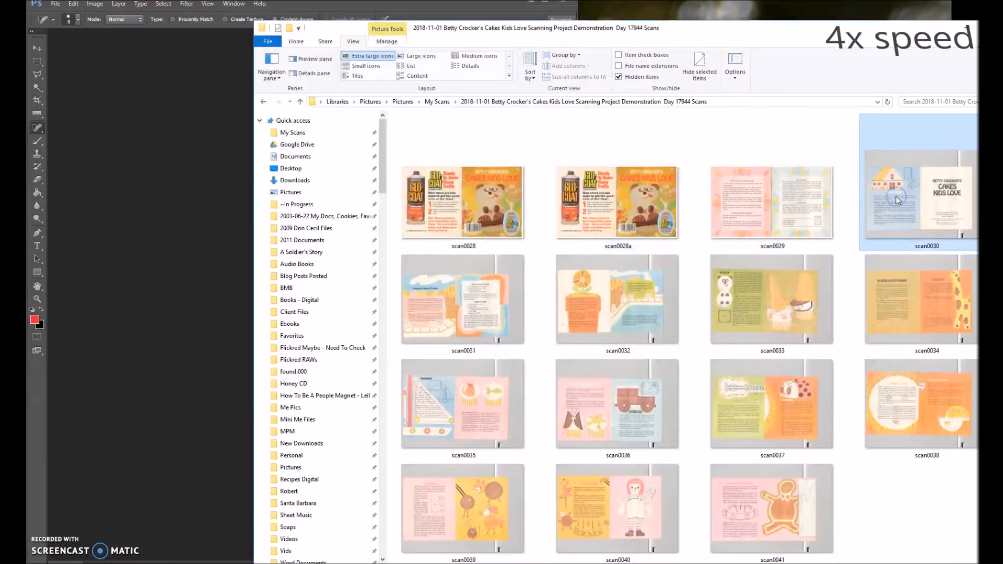
pyautogui.moveTo(470, 507); pyautogui.dragTo(162, 339)
# Straighten scan0039 by measuring along the yellow page's upper edge with the Ruler and applying an arbitrary image rotation.
pyautogui.click(39, 113)
pyautogui.click(65, 130)
pyautogui.scroll(5, 92, 191)
pyautogui.moveTo(82, 166); pyautogui.dragTo(499, 158)
pyautogui.click(94, 3)
pyautogui.moveTo(112, 94)
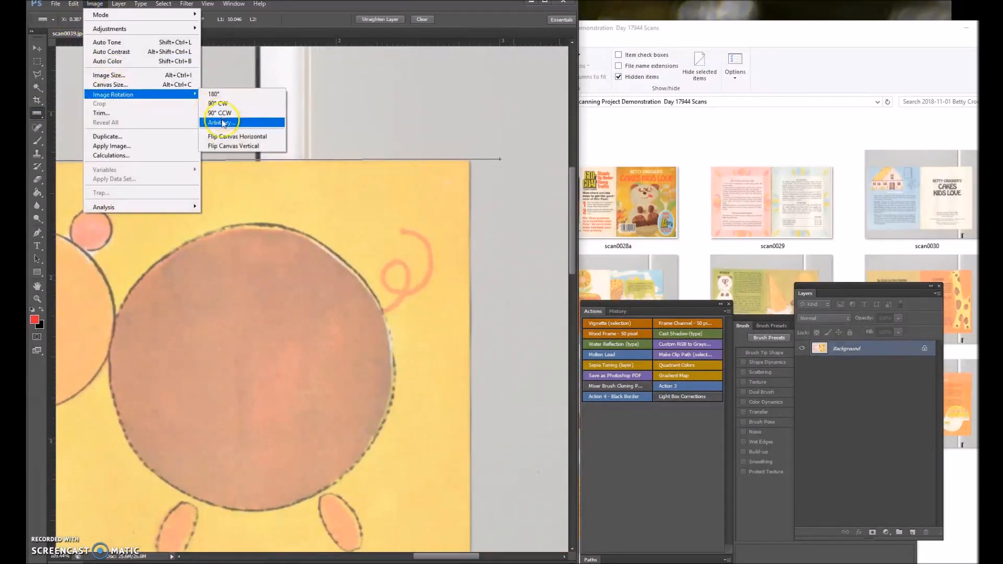
pyautogui.click(235, 123)
pyautogui.click(551, 193)
# Trace the spread's upper edge with the Polygonal Lasso, from the yellow page's outer corner to the pink page's outer corner.
pyautogui.press('l')
pyautogui.scroll(5, 473, 163)
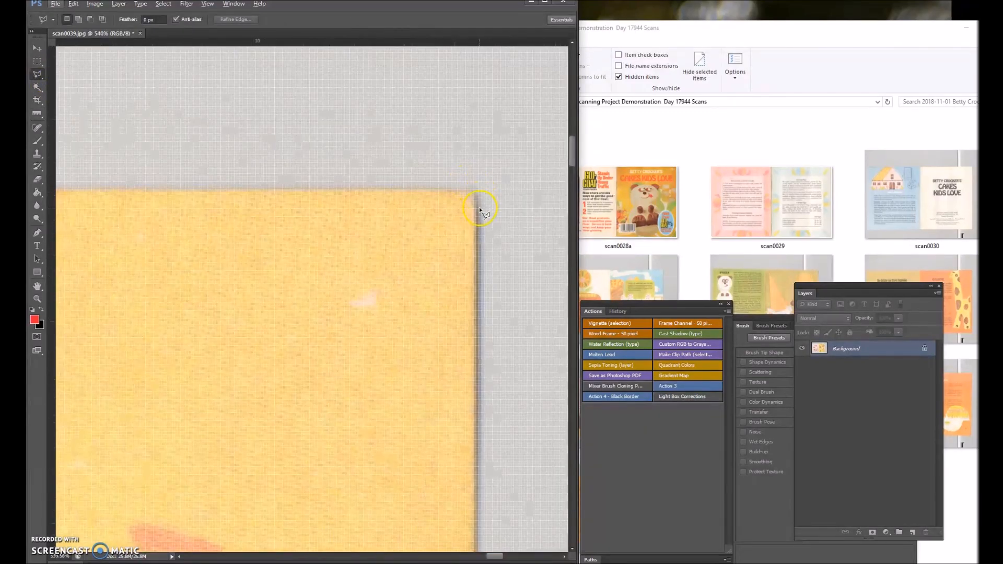
pyautogui.click(89, 190)
pyautogui.click(108, 192)
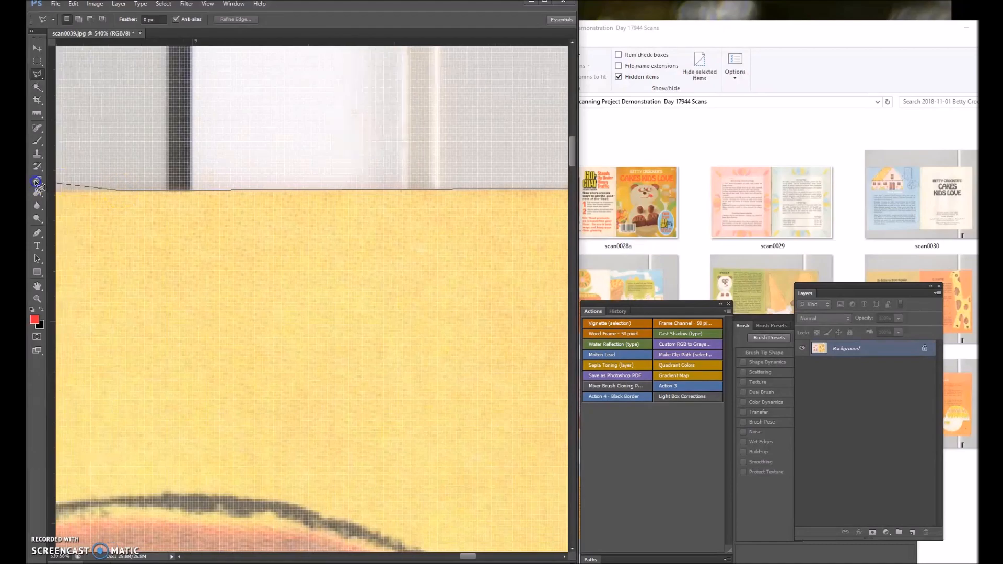
pyautogui.click(170, 188)
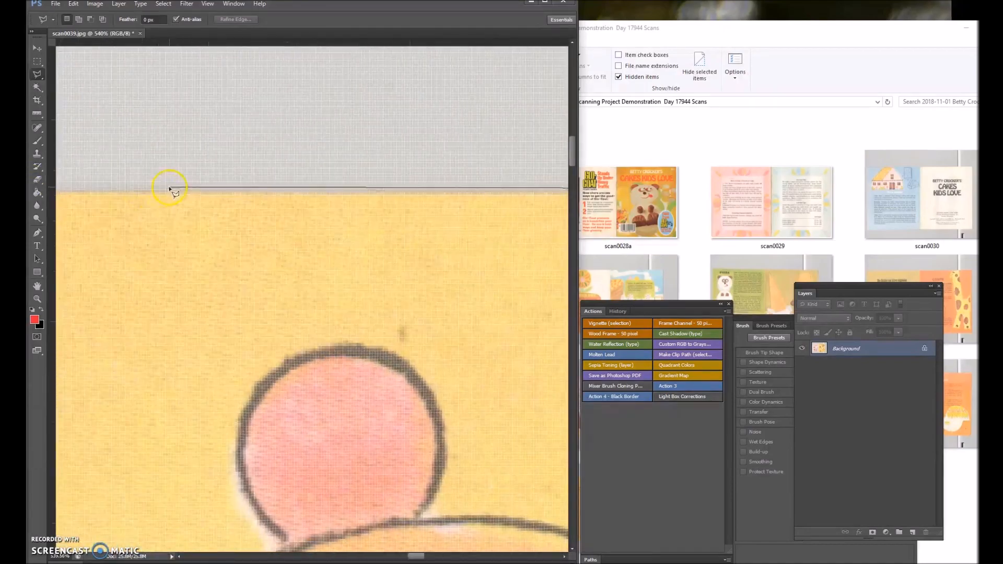
pyautogui.click(90, 193)
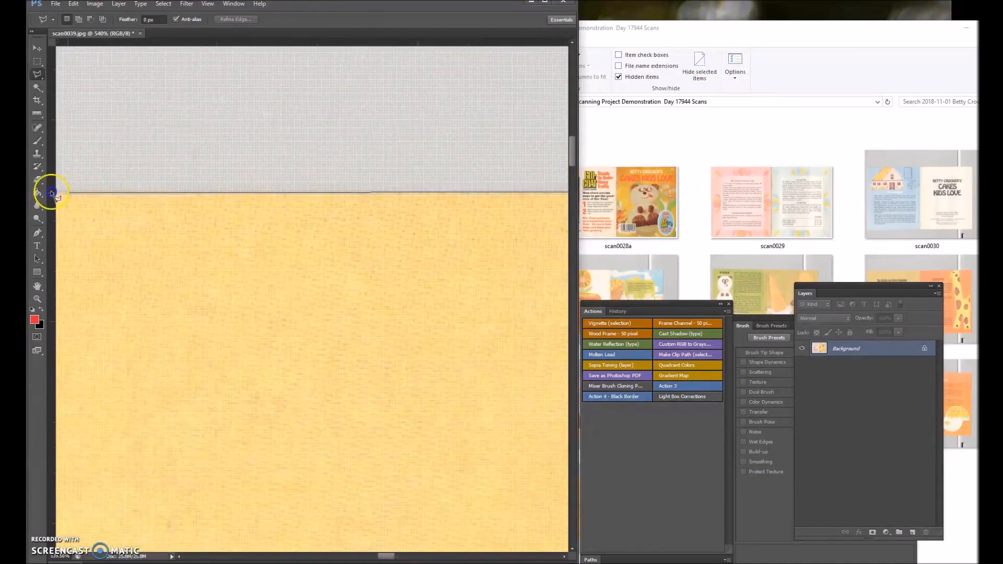
pyautogui.click(209, 198)
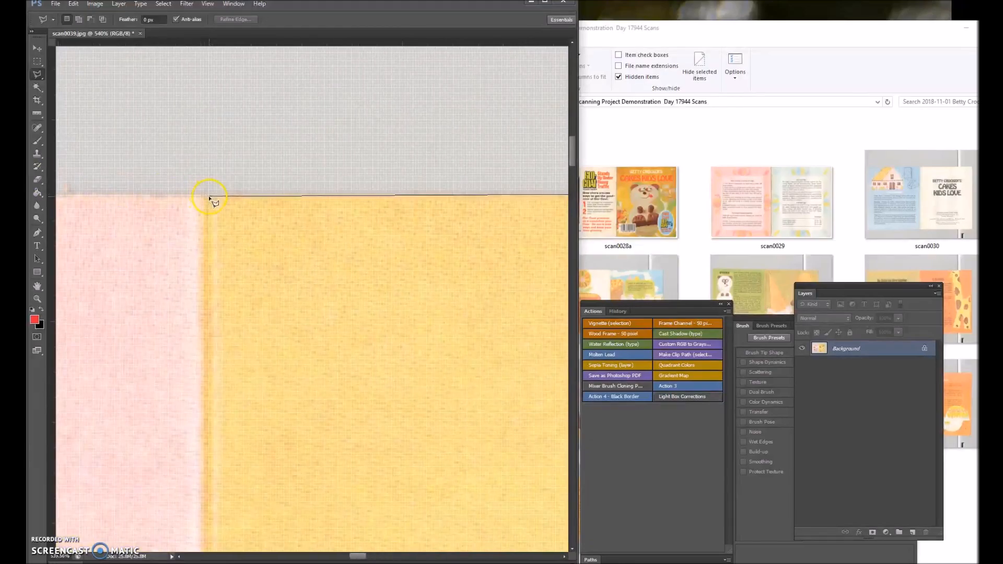
pyautogui.click(89, 196)
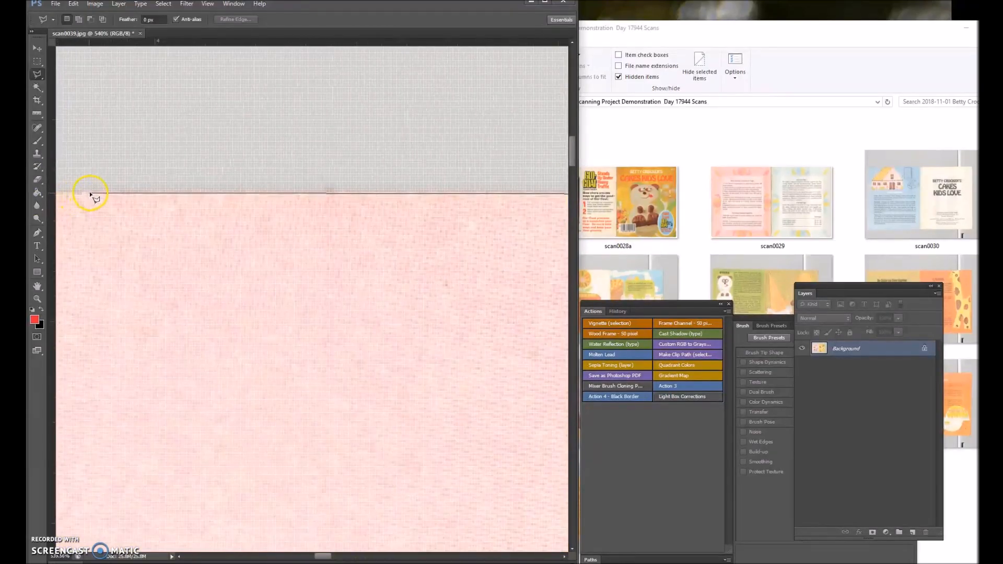
pyautogui.click(75, 195)
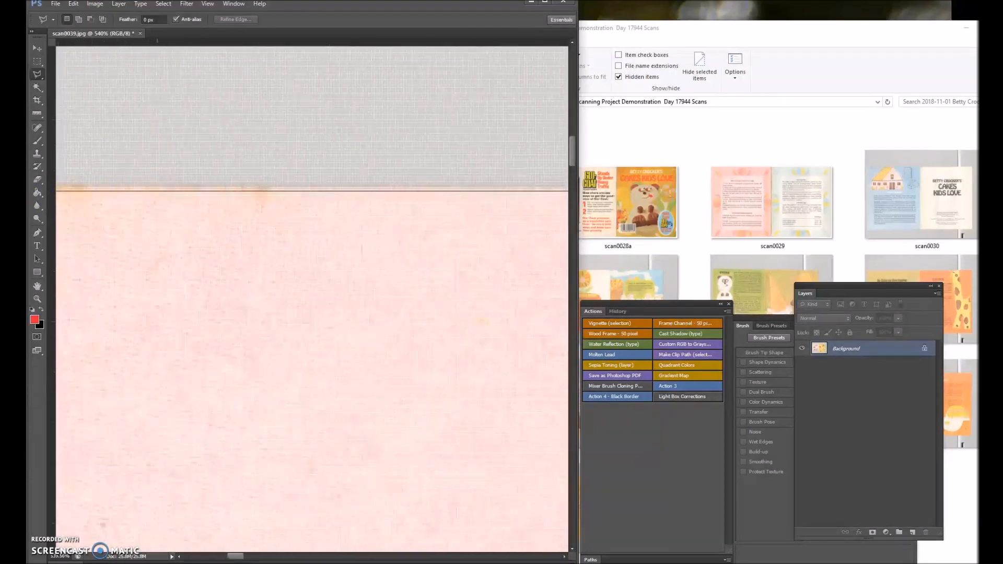
pyautogui.click(79, 189)
# Continue the lasso outline down the pink page's outer edge and along the lower edge of both pages.
pyautogui.click(191, 183)
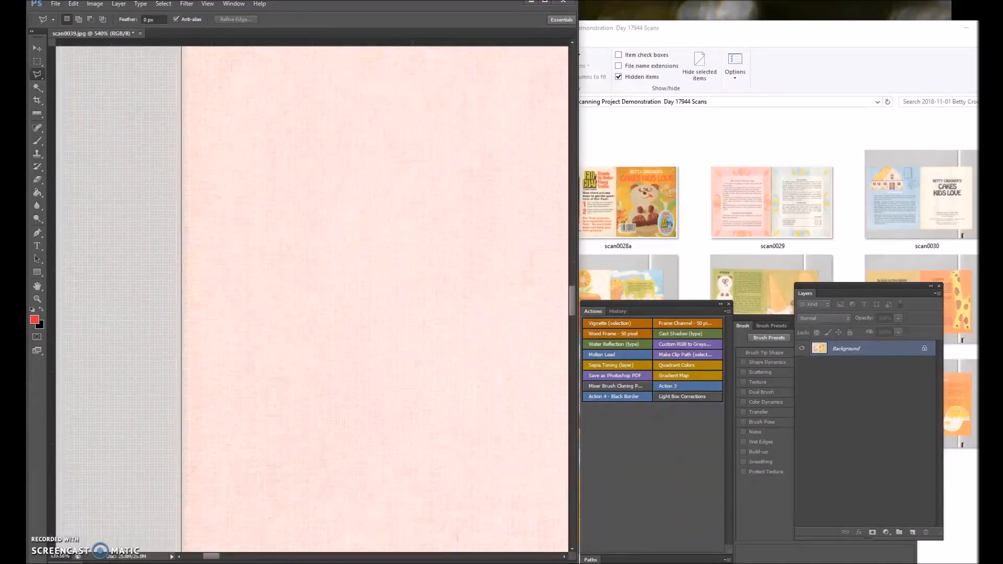
pyautogui.click(182, 373)
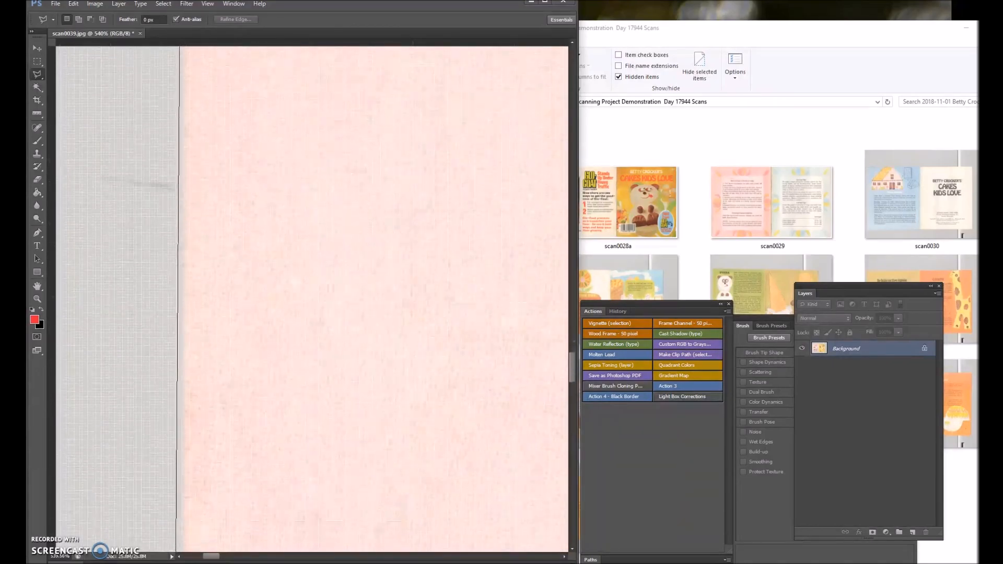
pyautogui.click(184, 407)
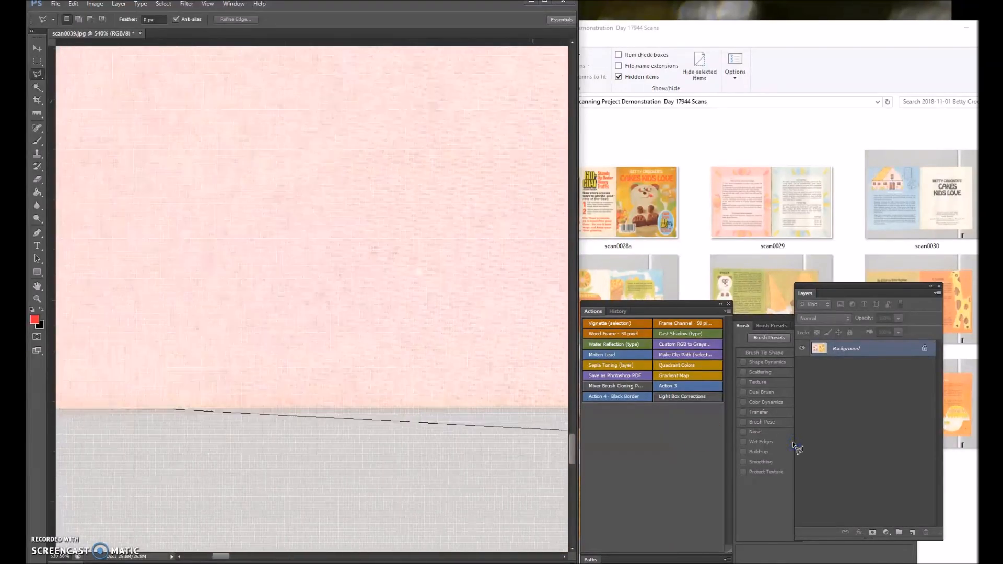
pyautogui.click(522, 406)
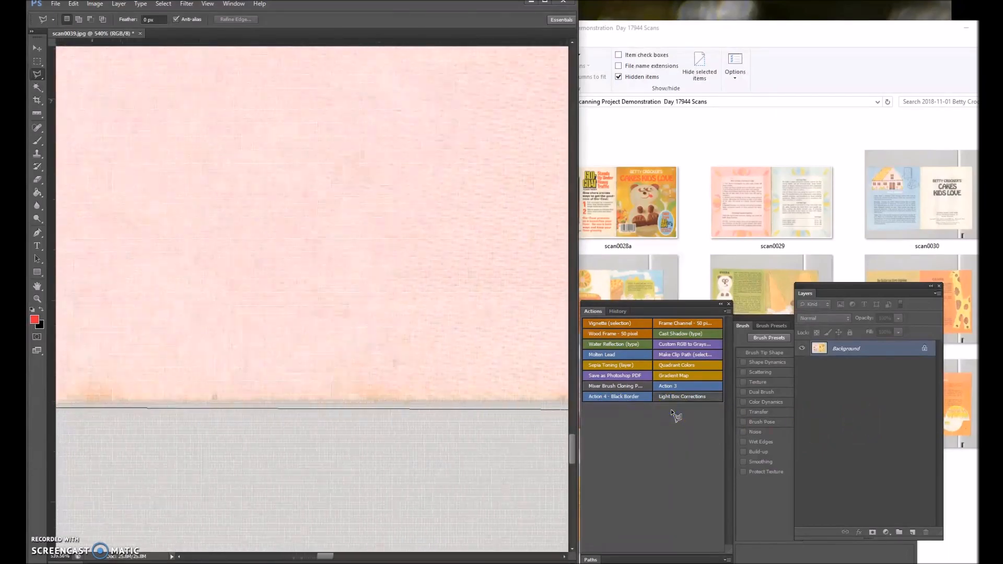
pyautogui.click(465, 401)
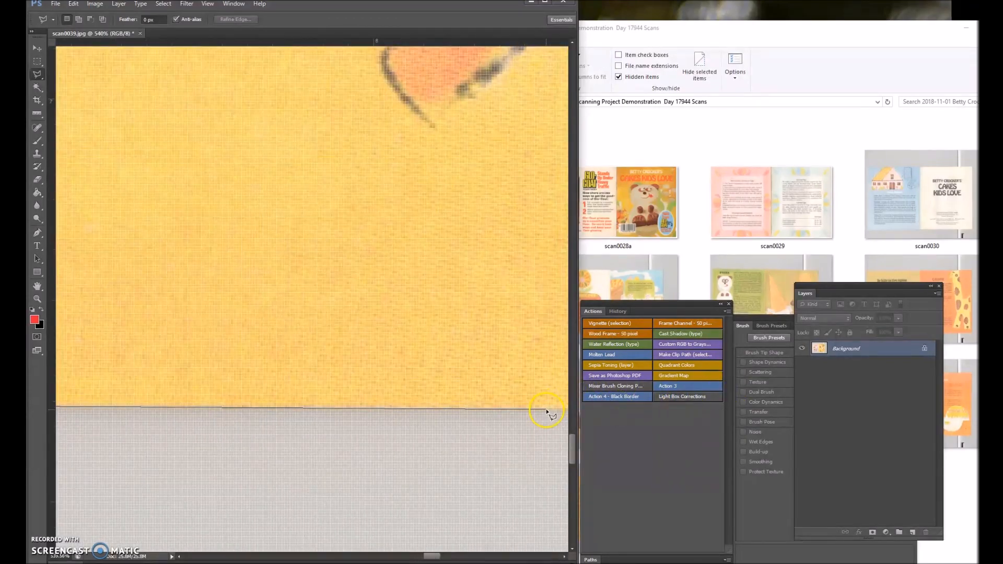
pyautogui.click(438, 414)
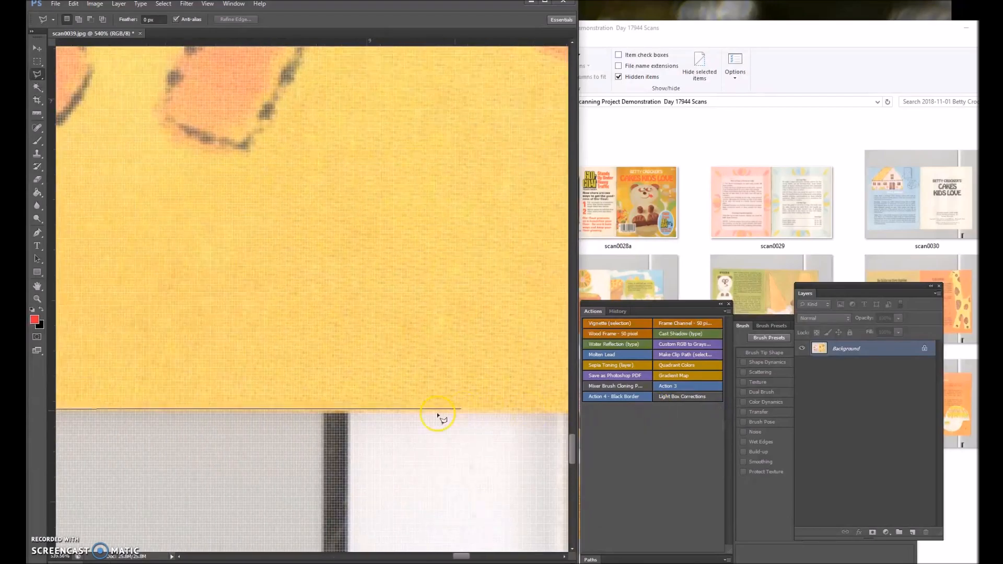
pyautogui.click(409, 412)
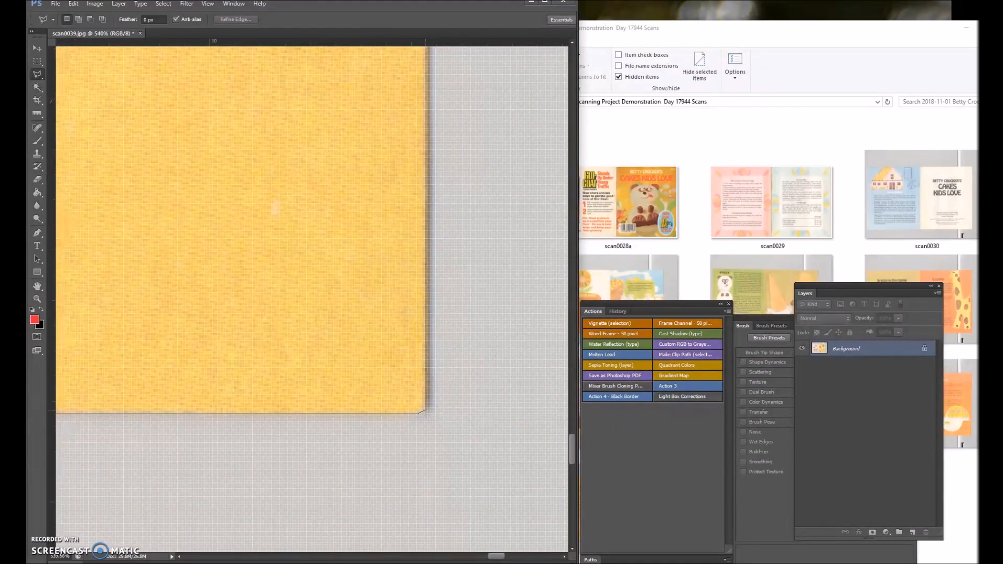
# Trace up the yellow page's outer edge and close the lasso outline into a selection of the whole spread.
pyautogui.click(428, 151)
pyautogui.click(429, 258)
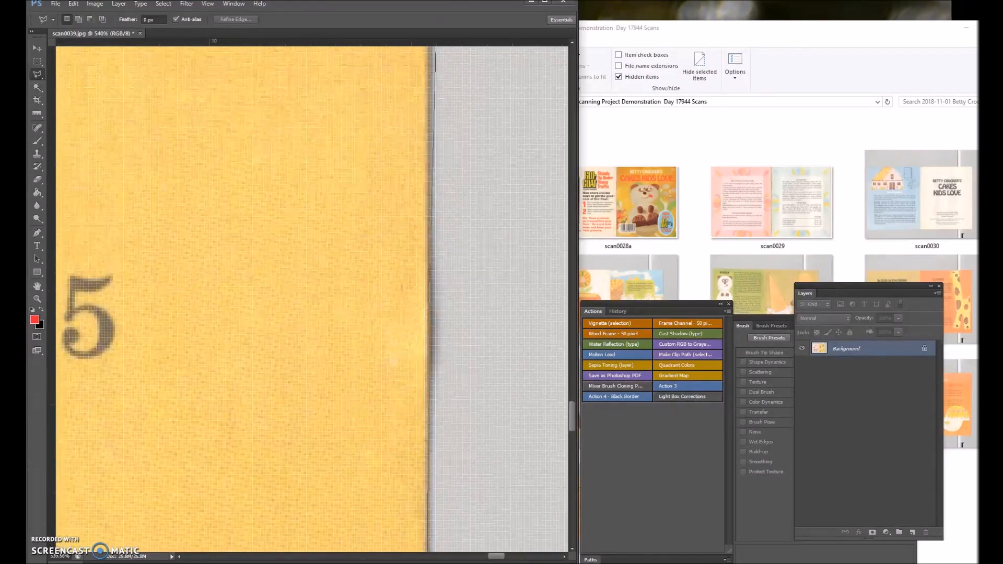
pyautogui.click(430, 86)
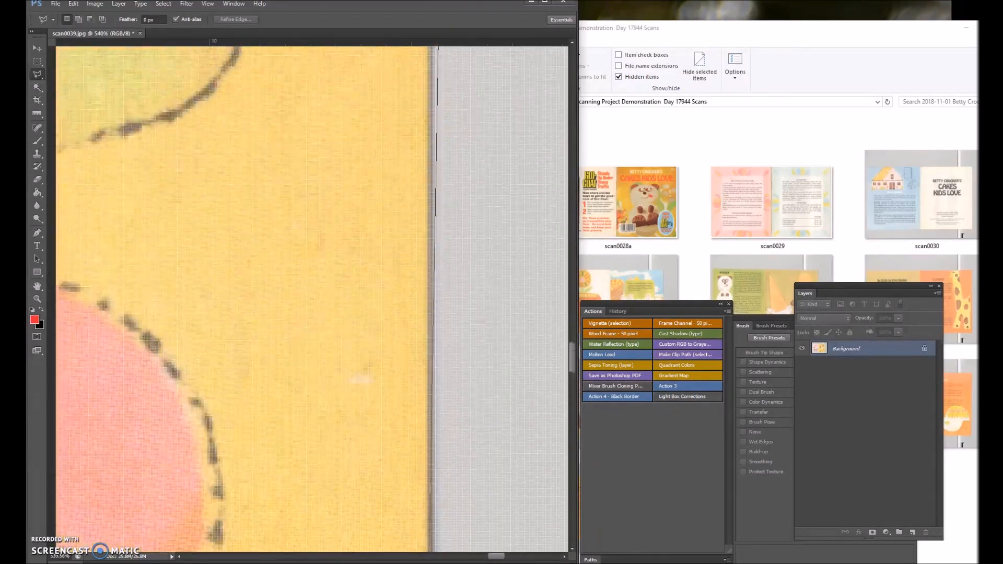
pyautogui.click(431, 62)
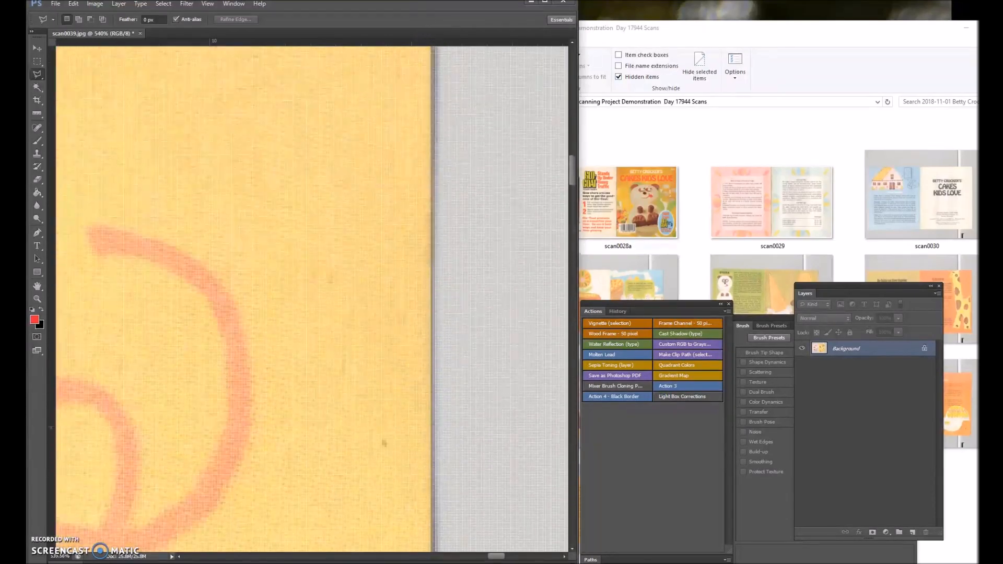
pyautogui.click(438, 193)
pyautogui.doubleClick(374, 333)
pyautogui.scroll(-15, 236, 294)
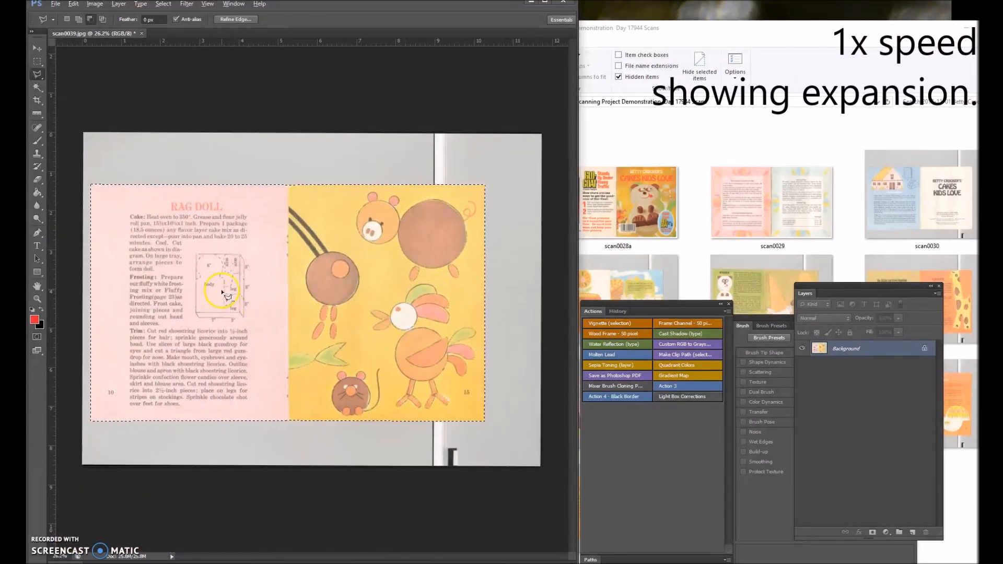
pyautogui.scroll(1, 437, 248)
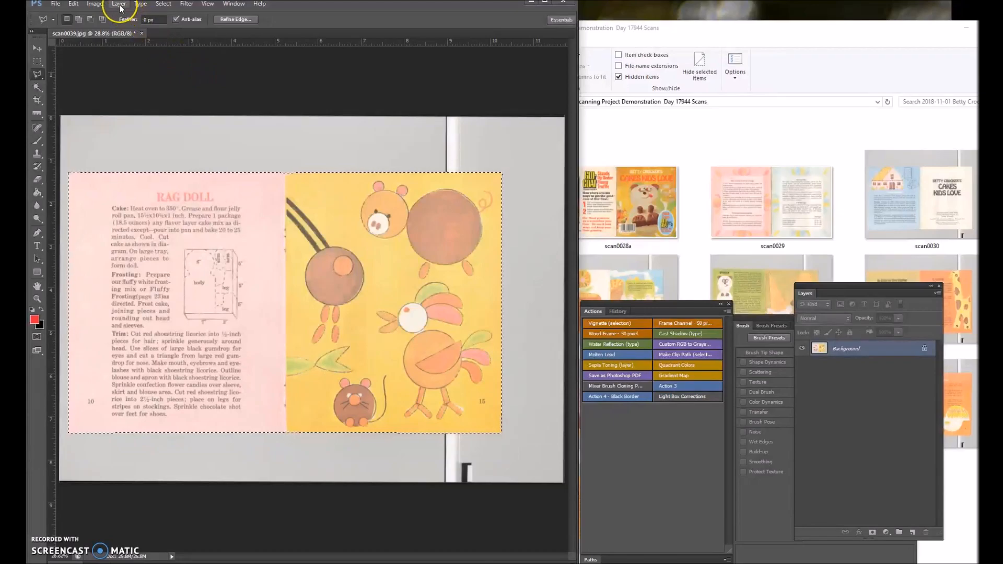
# Expand the selection around the spread and invert it to select the gray scanner background.
pyautogui.click(161, 5)
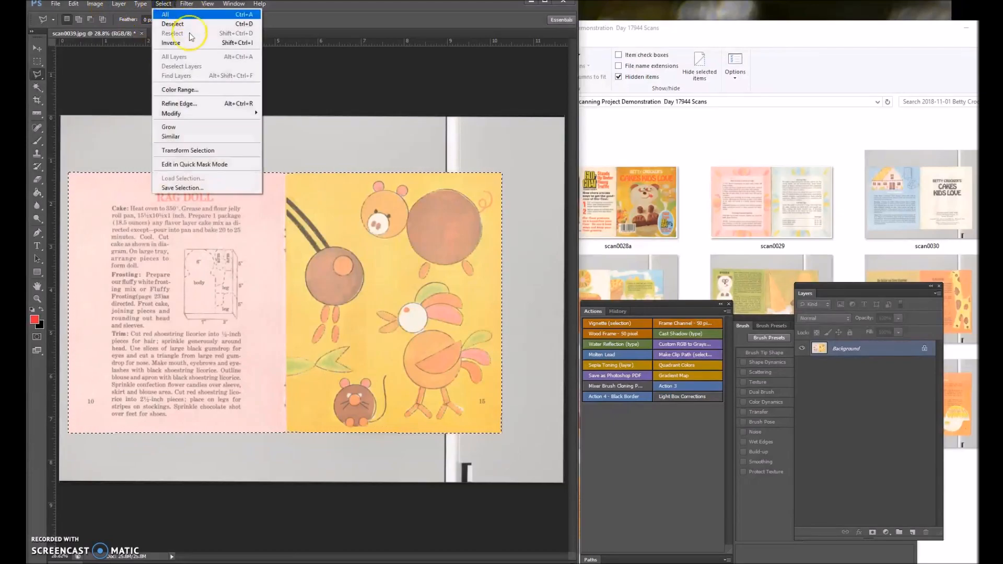
pyautogui.click(192, 115)
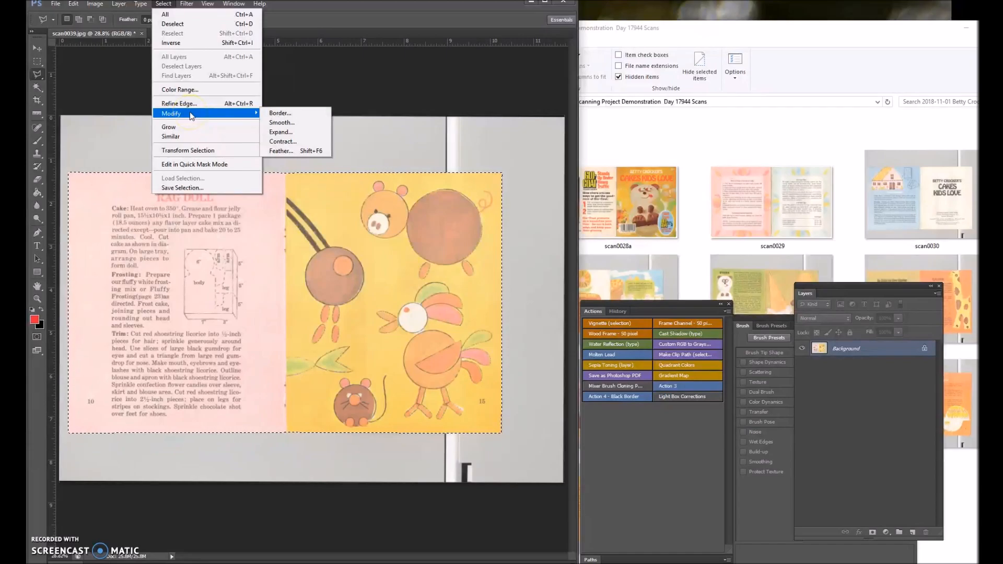
pyautogui.click(238, 45)
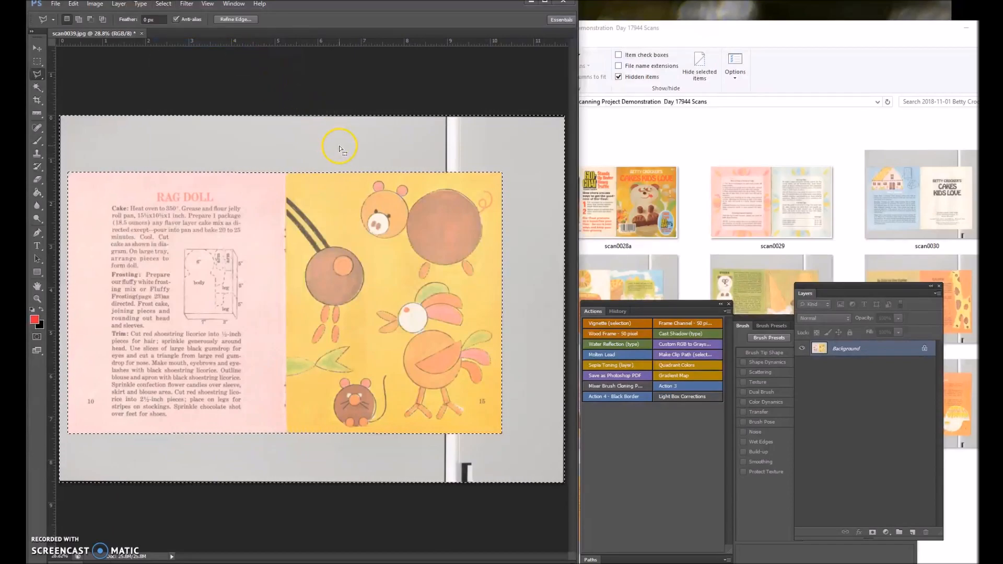
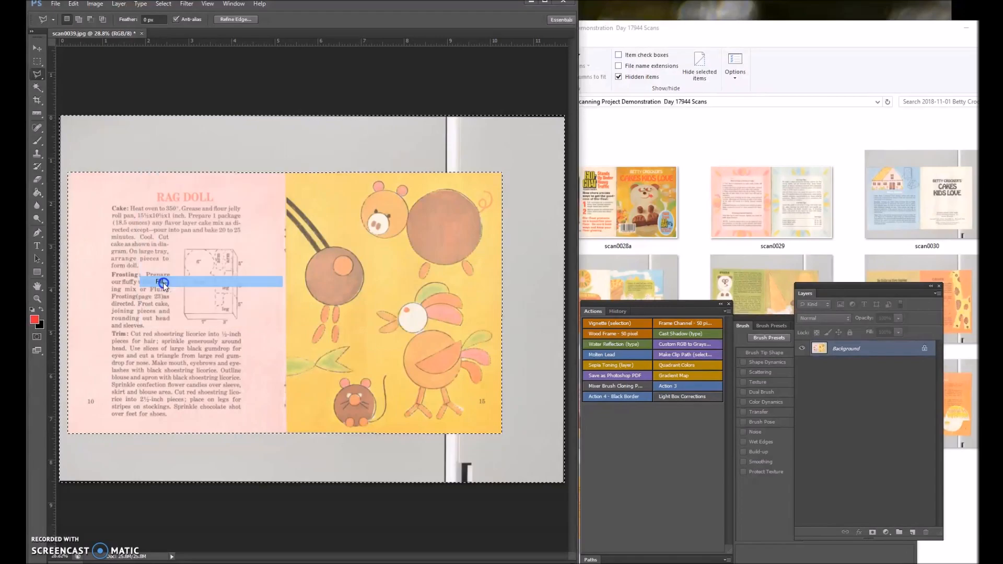
# Fill the selected gray scanner background with white at 100% opacity in Normal mode.
pyautogui.click(163, 282)
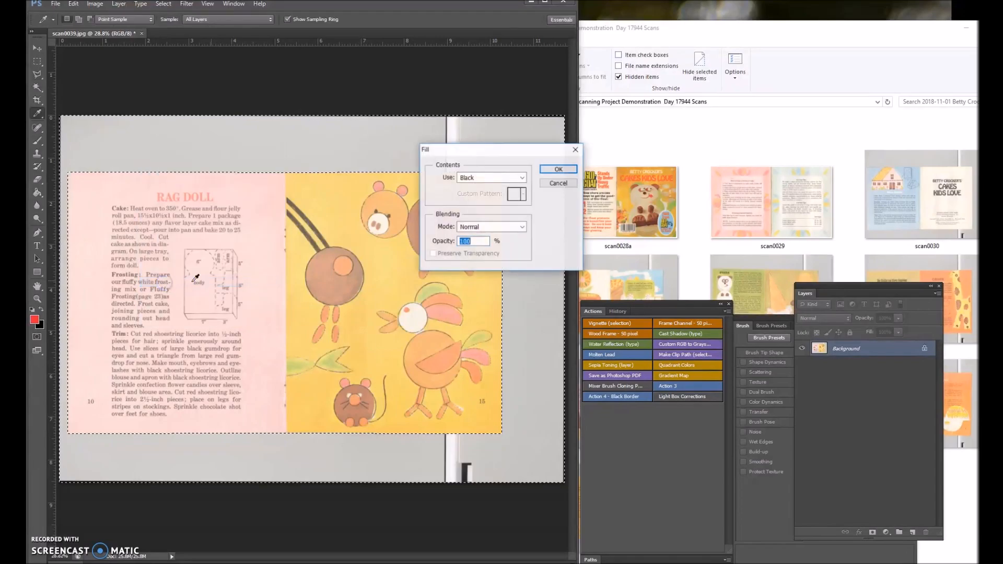
pyautogui.click(517, 177)
pyautogui.click(477, 267)
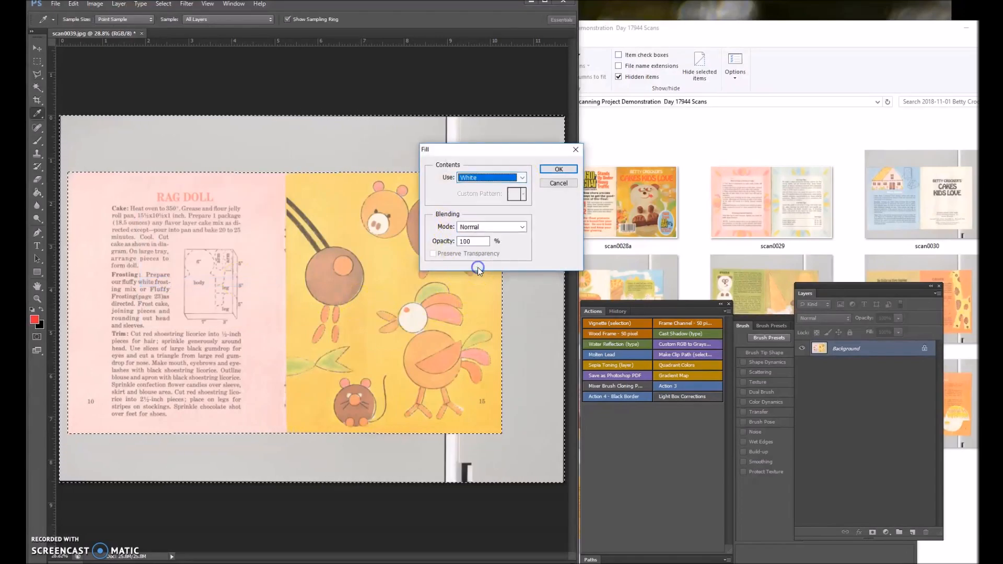
pyautogui.click(551, 171)
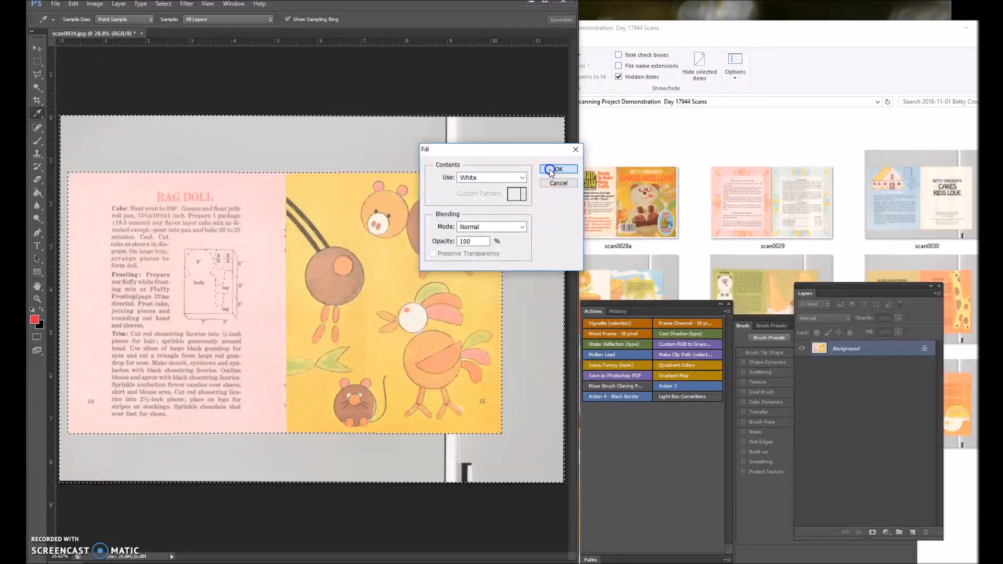
pyautogui.press('l')
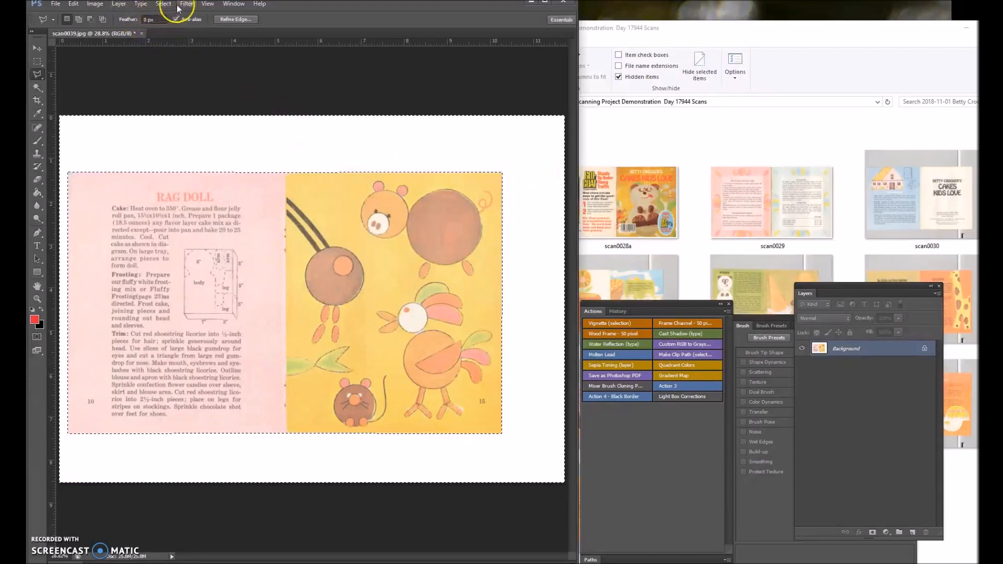
# Invert the selection back to the spread and expand it by 20 pixels.
pyautogui.rightClick(186, 140)
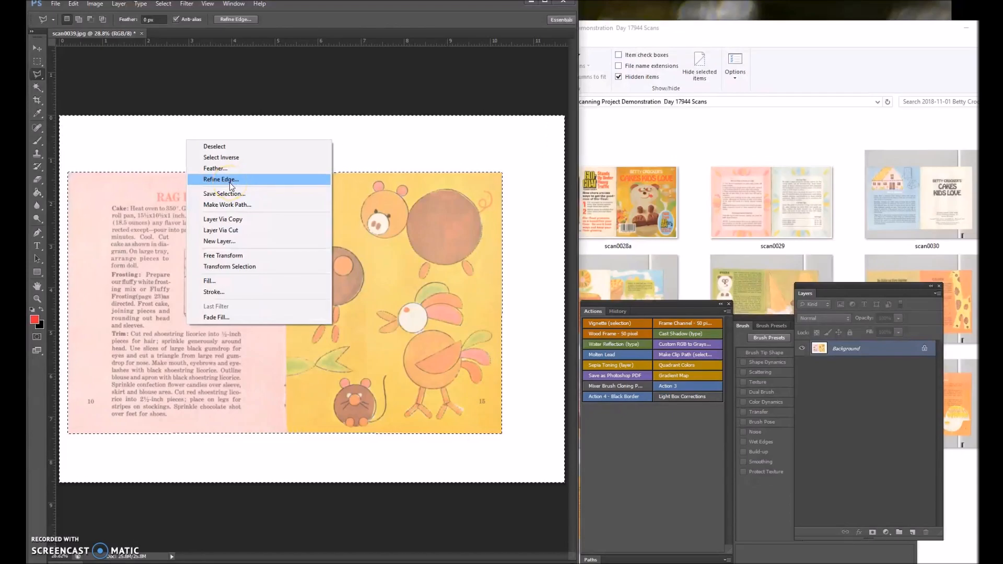
pyautogui.click(236, 159)
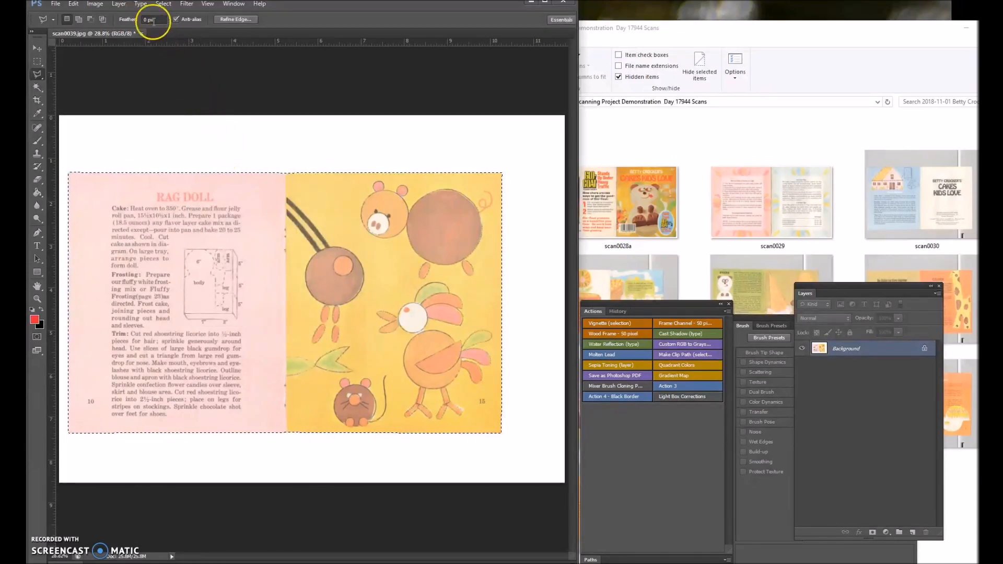
pyautogui.click(167, 7)
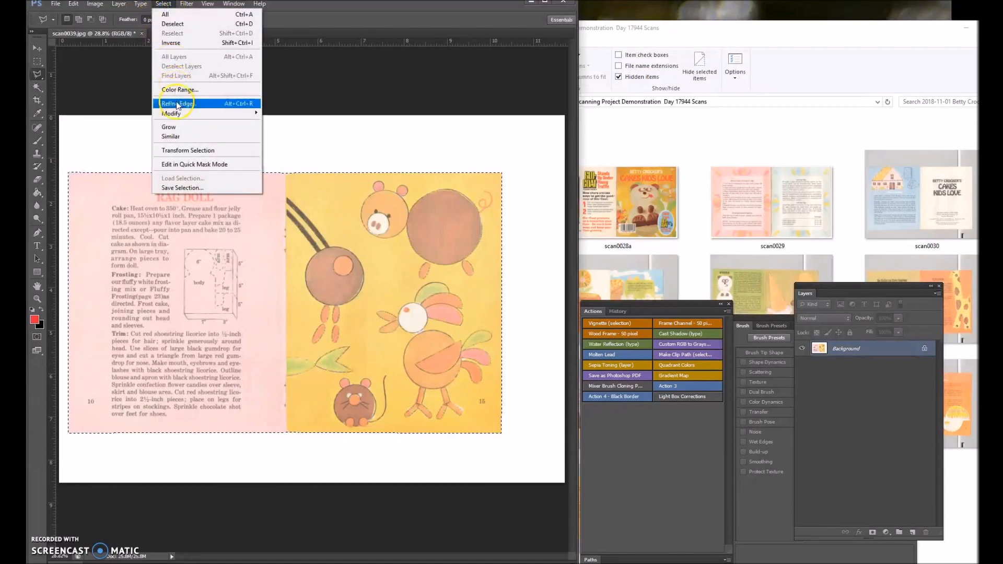
pyautogui.click(194, 117)
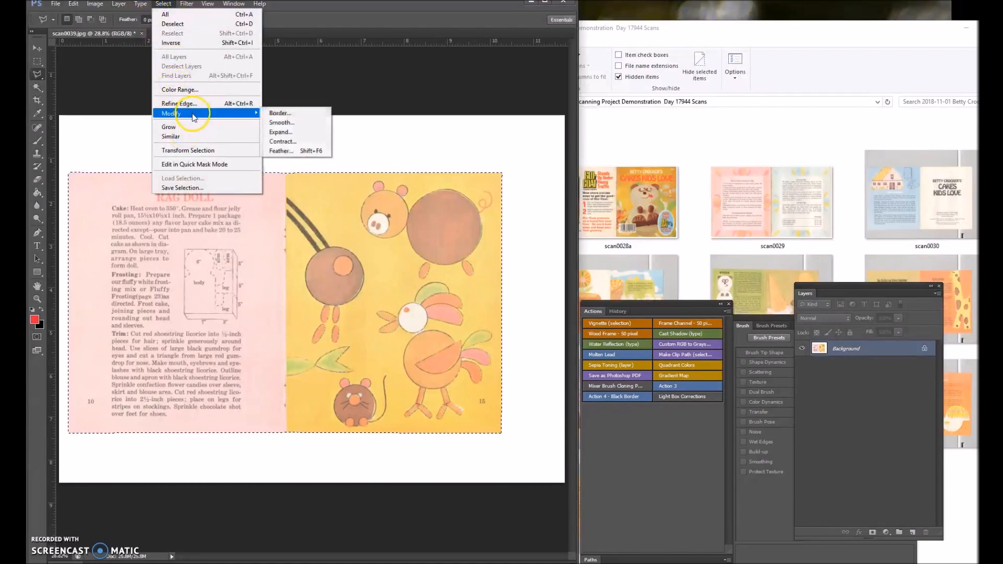
pyautogui.click(289, 136)
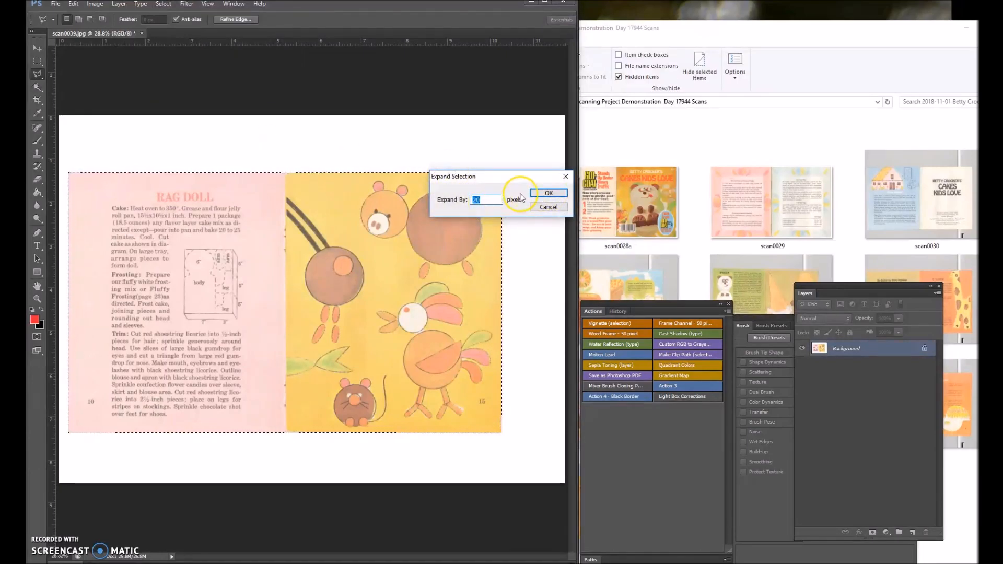
pyautogui.click(548, 193)
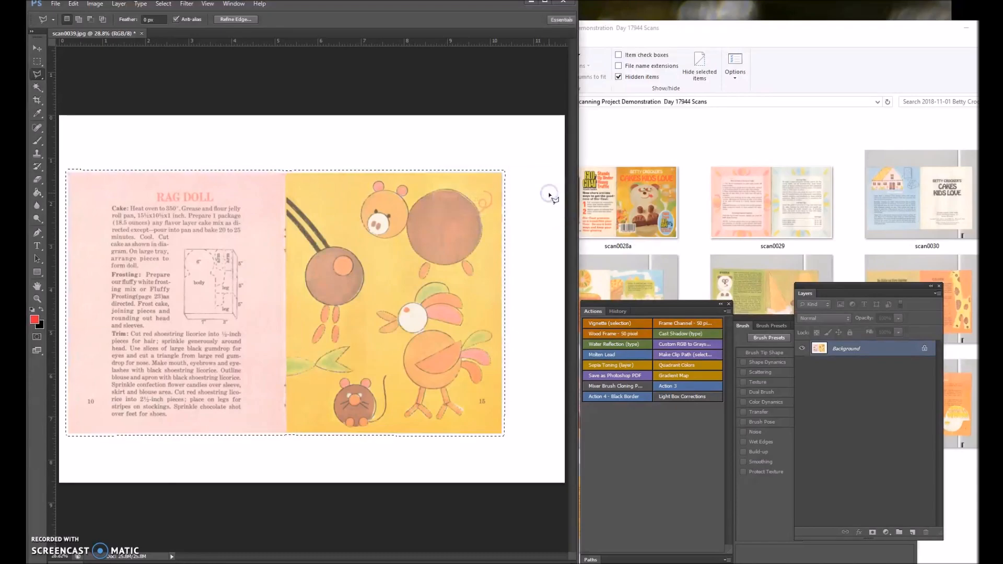
# Crop the image to the expanded selection around the spread.
pyautogui.click(87, 85)
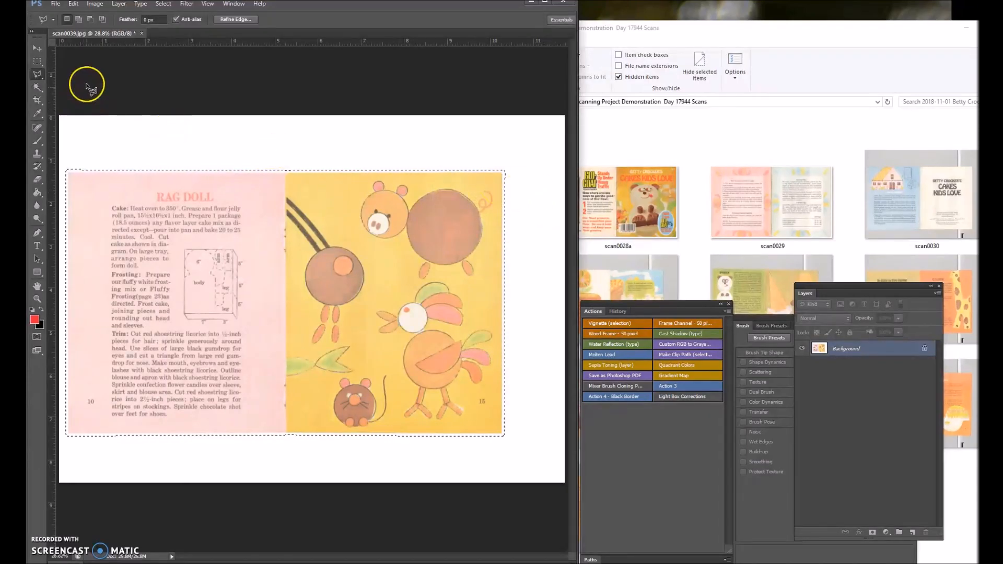
pyautogui.click(94, 5)
pyautogui.click(101, 105)
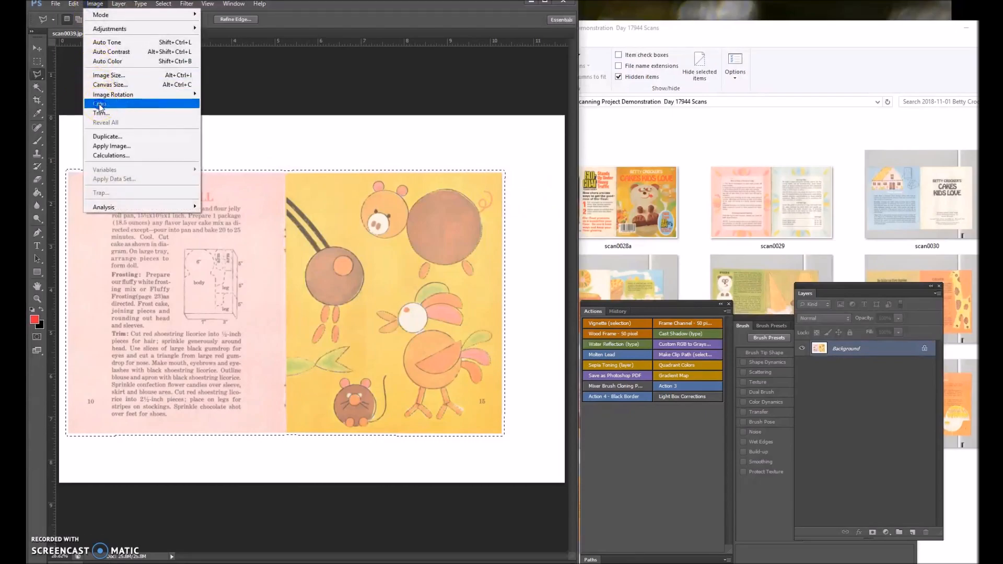
pyautogui.click(100, 105)
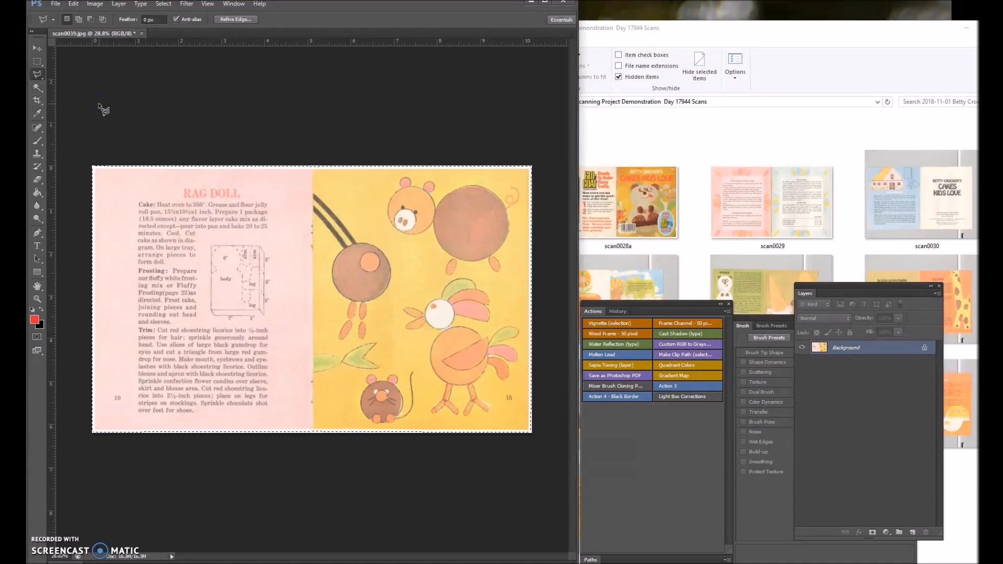
# Save scan0039 as a JPEG at maximum quality 12 and close it.
pyautogui.click(55, 3)
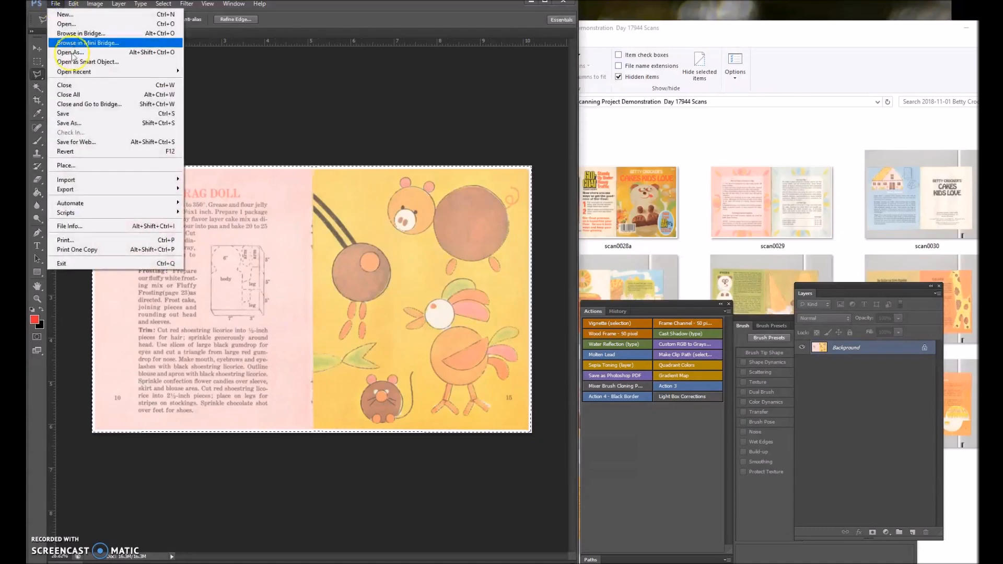
pyautogui.click(66, 114)
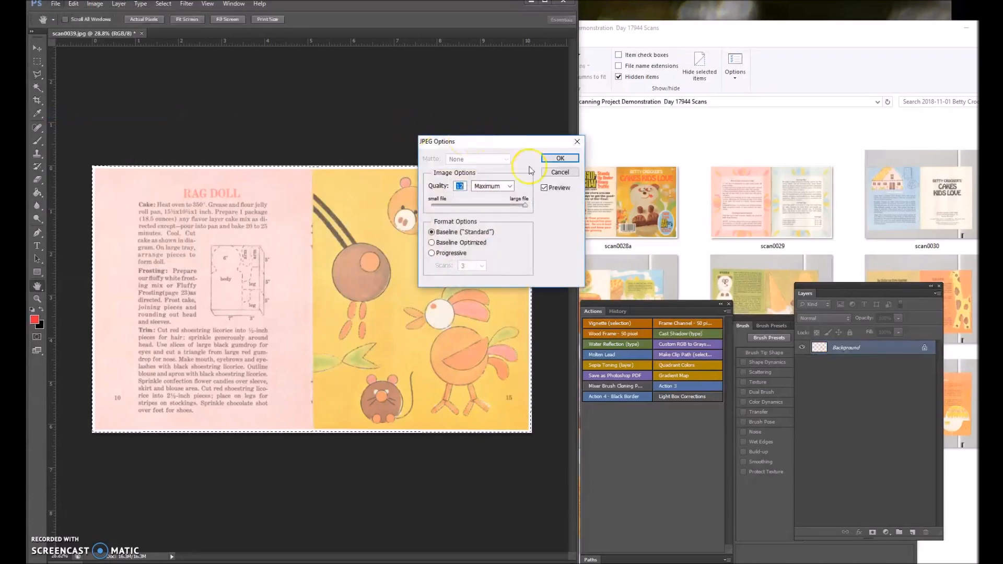
pyautogui.press('l')
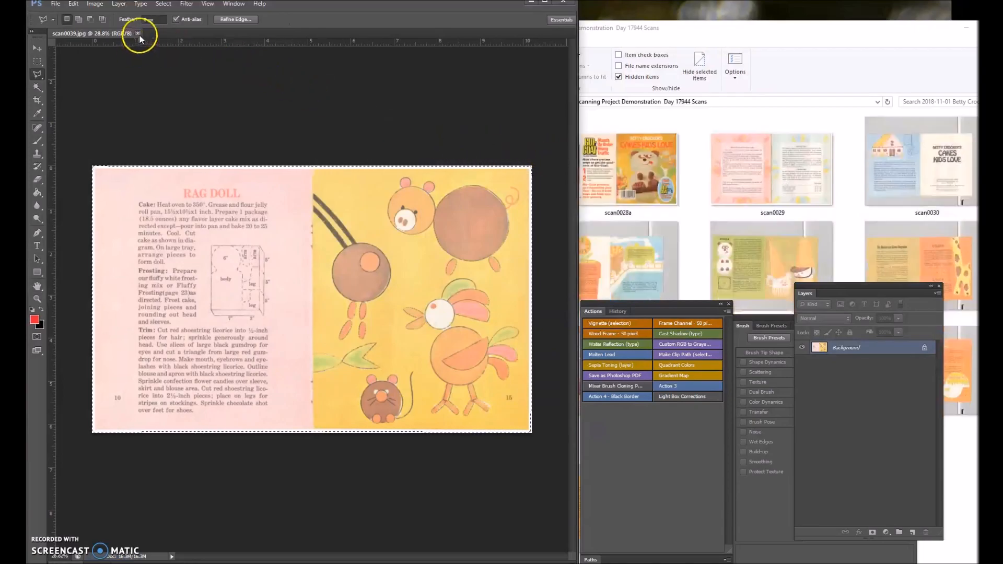
pyautogui.click(138, 33)
# View the cropped scan0039 in Photo Gallery and close the viewer.
pyautogui.click(647, 50)
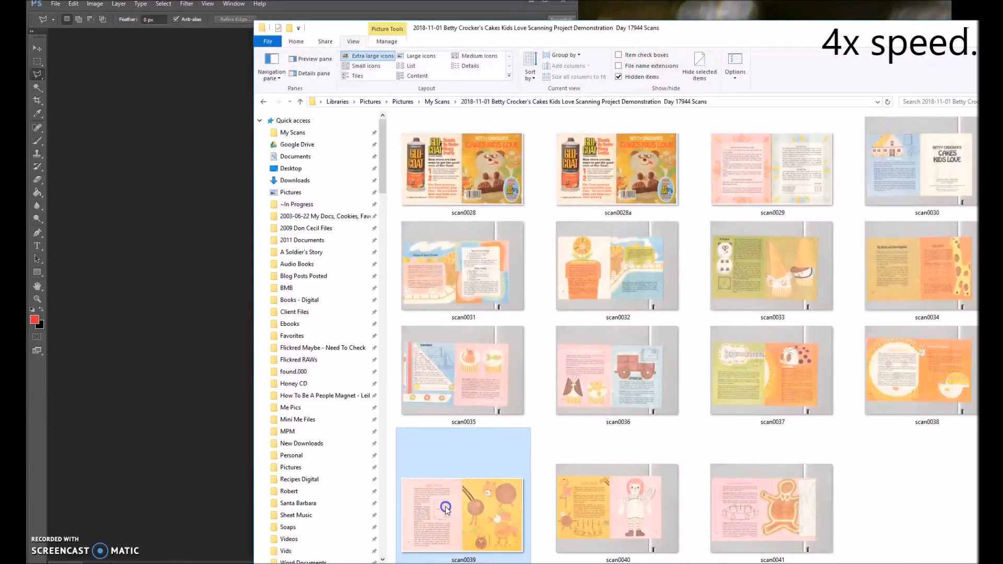
pyautogui.doubleClick(445, 506)
pyautogui.click(630, 41)
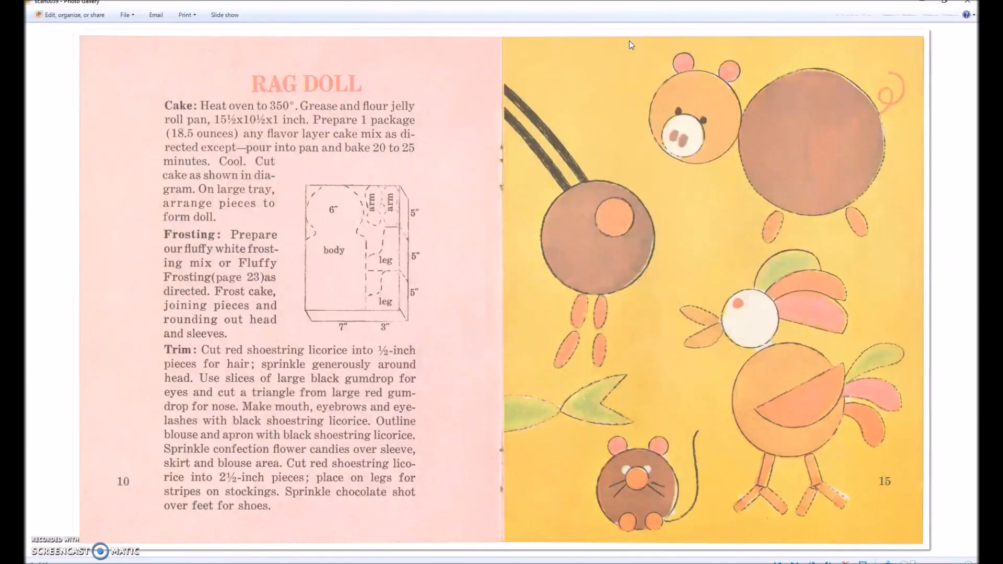
pyautogui.click(968, 6)
# Reopen scan0039 in Photoshop and remove blemishes from the pink page with the Spot Healing Brush.
pyautogui.moveTo(449, 504); pyautogui.dragTo(177, 303)
pyautogui.click(37, 127)
pyautogui.scroll(9, 544, 421)
pyautogui.click(550, 424)
pyautogui.moveTo(572, 436); pyautogui.dragTo(576, 198)
pyautogui.moveTo(480, 555)
pyautogui.mouseDown()
pyautogui.moveTo(497, 554)
pyautogui.moveTo(236, 546)
pyautogui.mouseUp()
pyautogui.scroll(-15, 374, 234)
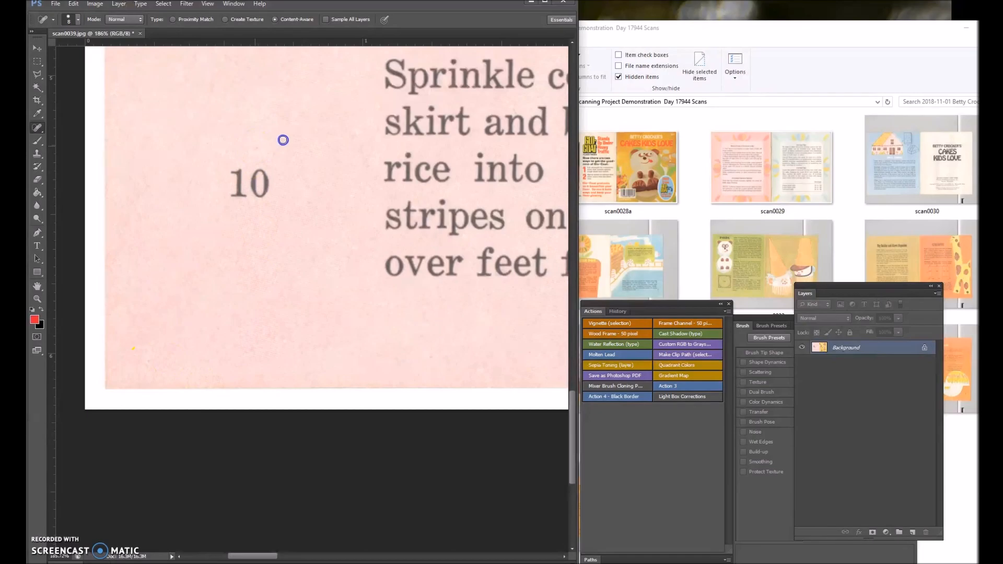
pyautogui.moveTo(257, 558); pyautogui.dragTo(376, 556)
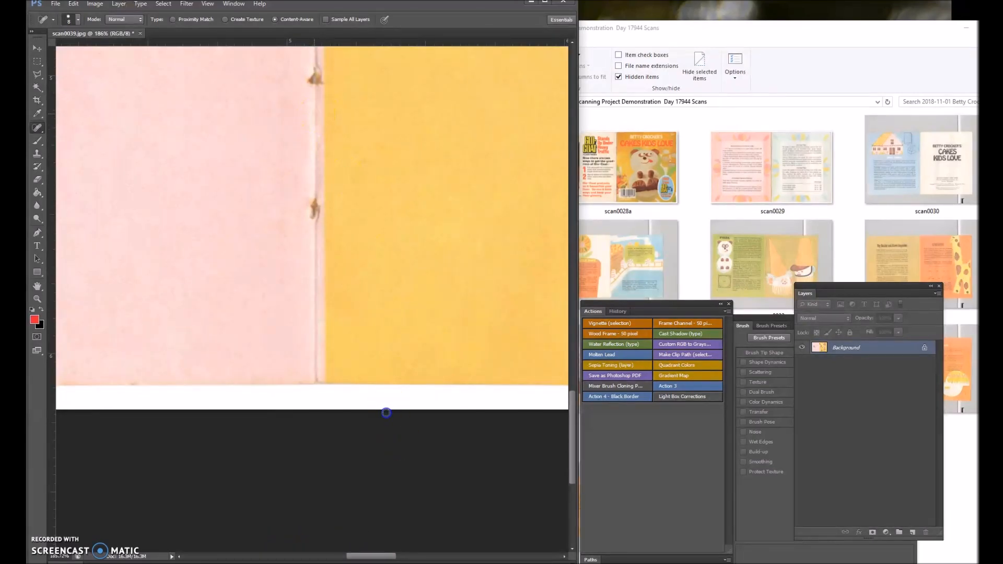
# Heal the remaining blemishes around the animal shapes on the yellow page, and save and close scan0039.
pyautogui.scroll(-8, 345, 372)
pyautogui.scroll(5, 450, 259)
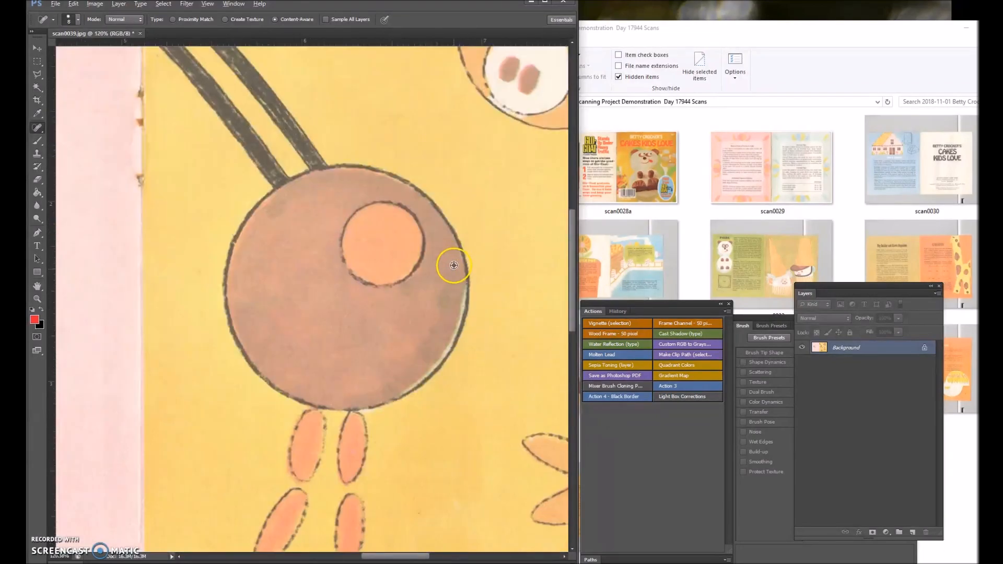
pyautogui.scroll(-7, 453, 278)
pyautogui.scroll(4, 501, 208)
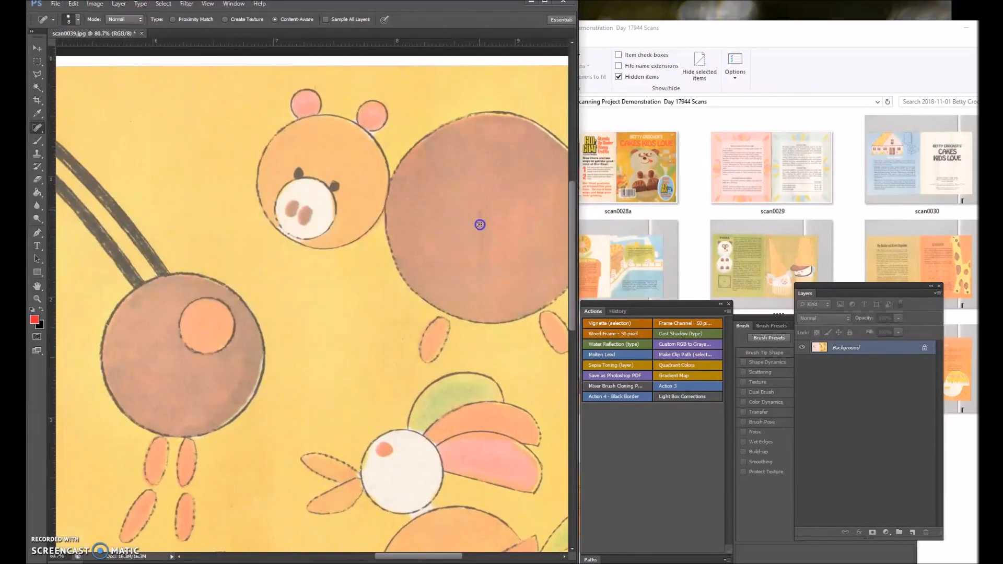
pyautogui.scroll(-4, 380, 270)
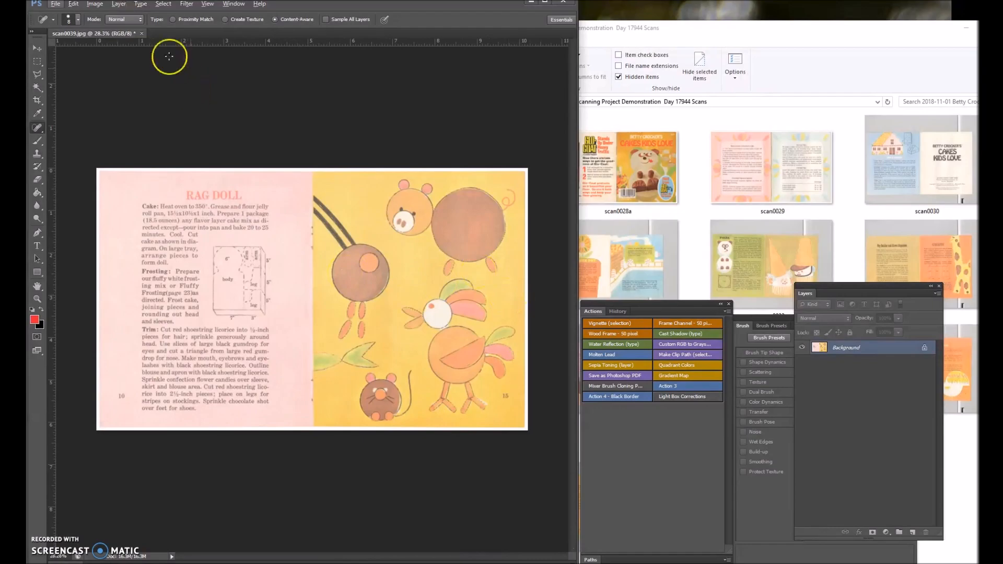
pyautogui.click(55, 3)
pyautogui.click(79, 92)
# Check the retouched scan0039 spread in Photo Gallery and close the viewer.
pyautogui.click(650, 261)
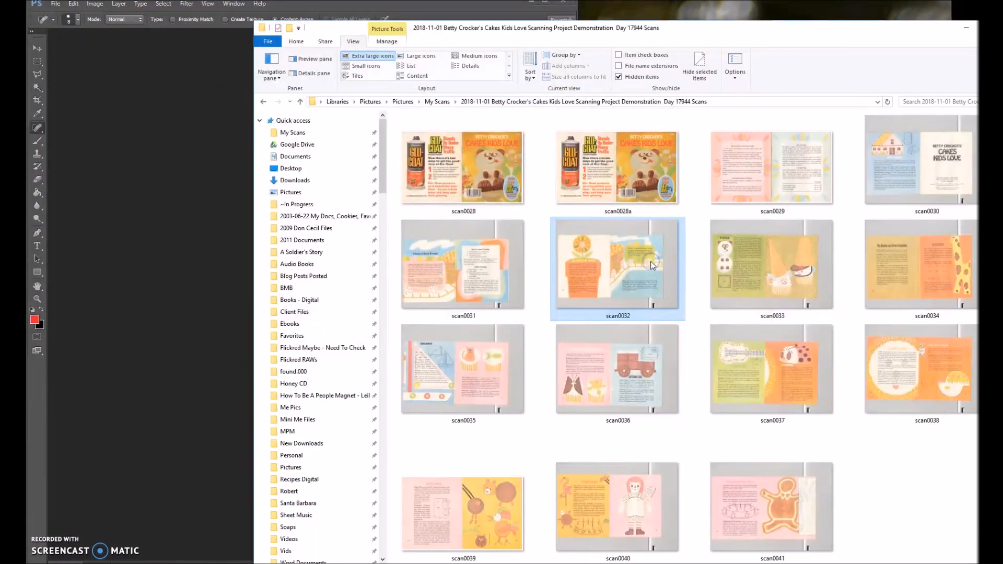
pyautogui.doubleClick(463, 513)
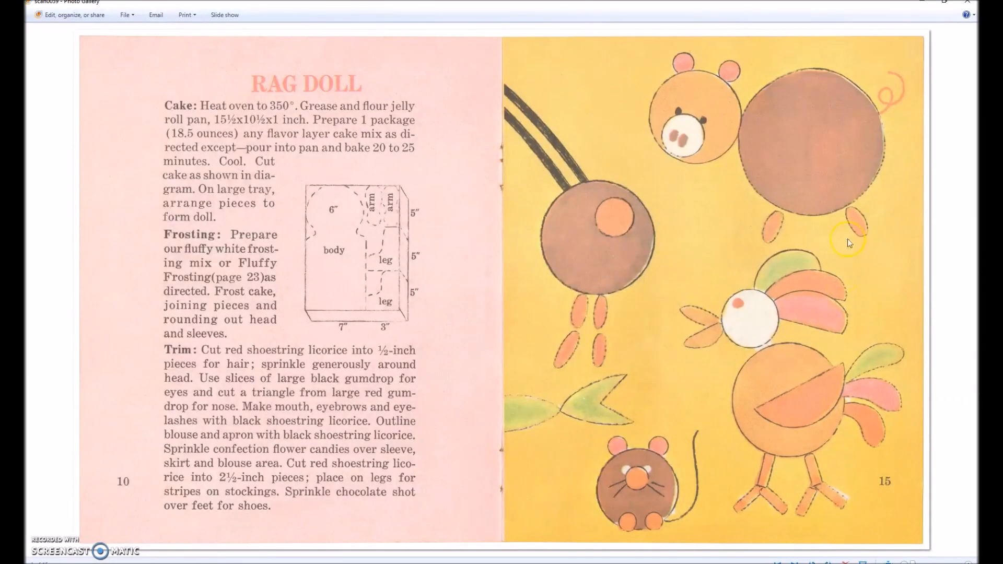
pyautogui.click(966, 2)
# Open scan0030 in Photoshop and straighten it using a Ruler line drawn along the spread's upper edge.
pyautogui.moveTo(919, 164); pyautogui.dragTo(174, 162)
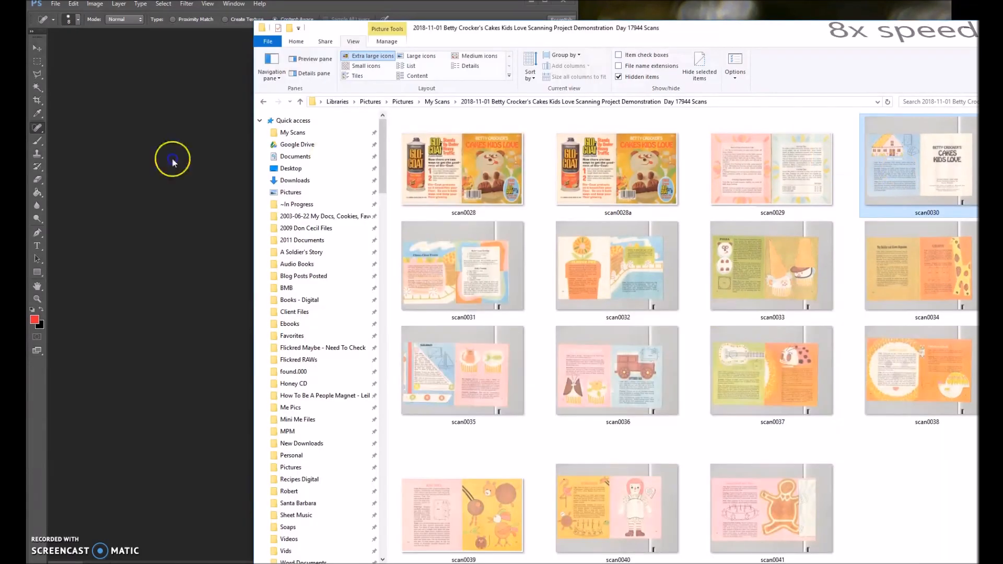
pyautogui.press('i')
pyautogui.scroll(10, 105, 195)
pyautogui.moveTo(88, 169); pyautogui.dragTo(311, 159)
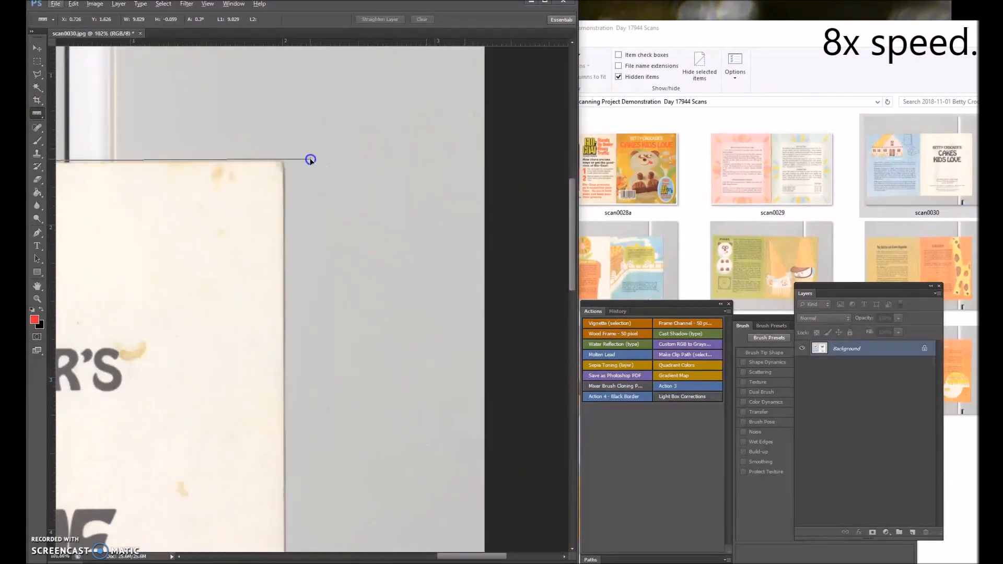
pyautogui.click(94, 5)
pyautogui.moveTo(112, 95)
pyautogui.click(222, 123)
pyautogui.click(548, 193)
# Remove the stains from the cream title page of scan0030 with a 31 px Spot Healing Brush.
pyautogui.press('j')
pyautogui.click(78, 20)
pyautogui.moveTo(50, 46); pyautogui.dragTo(59, 46)
pyautogui.moveTo(224, 181); pyautogui.dragTo(238, 186)
pyautogui.moveTo(147, 354); pyautogui.dragTo(140, 359)
pyautogui.click(126, 348)
pyautogui.scroll(-10, 170, 423)
pyautogui.hscroll(-15, 168, 354)
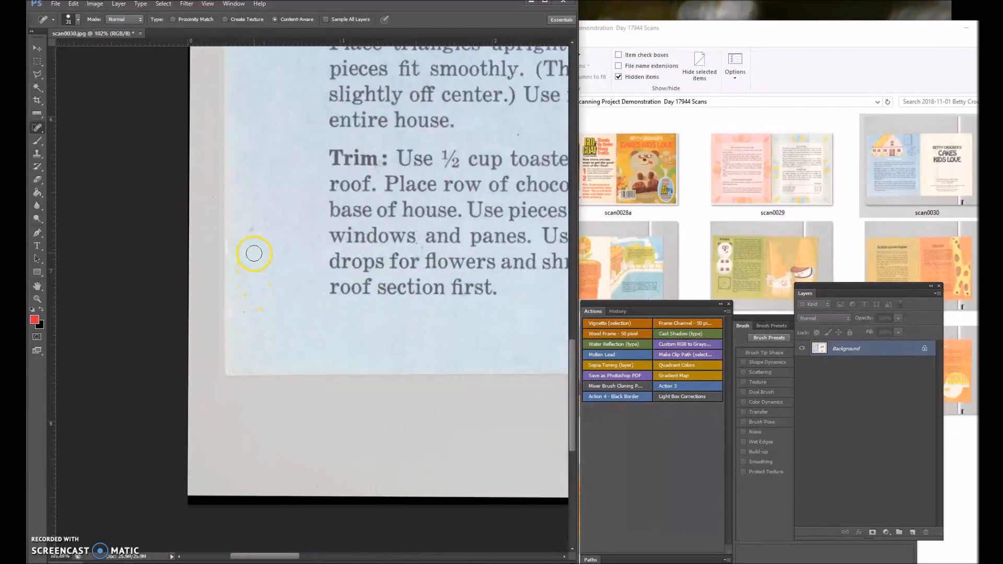
pyautogui.scroll(10, 567, 249)
pyautogui.moveTo(293, 556)
pyautogui.mouseDown()
pyautogui.moveTo(458, 562)
pyautogui.moveTo(363, 556)
pyautogui.mouseUp()
pyautogui.scroll(-3, 360, 382)
# Trace the outer edges of the whole scan0030 spread with the Polygonal Lasso to select both pages.
pyautogui.click(37, 74)
pyautogui.scroll(8, 524, 201)
pyautogui.click(524, 200)
pyautogui.click(246, 203)
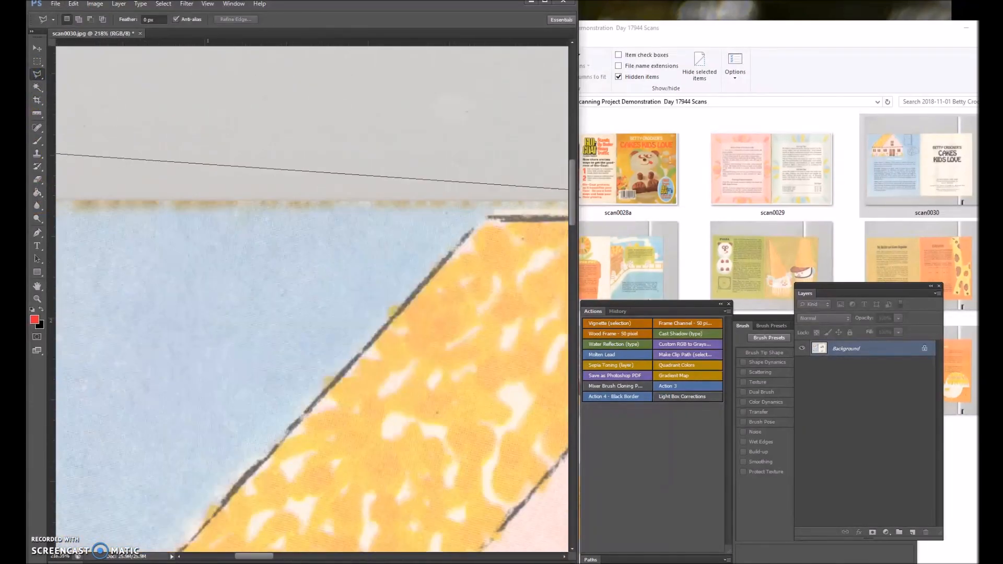
pyautogui.click(242, 203)
pyautogui.moveTo(250, 563)
pyautogui.click(237, 295)
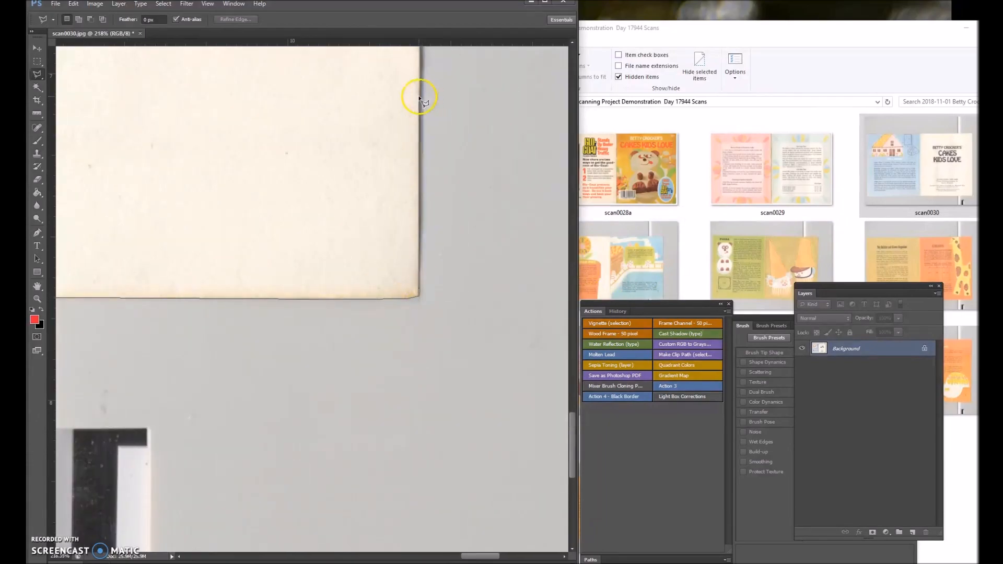
pyautogui.click(410, 169)
# Invert the selection to the scanner background and fill it with white.
pyautogui.rightClick(154, 78)
pyautogui.click(180, 96)
pyautogui.rightClick(347, 127)
pyautogui.click(369, 267)
pyautogui.press('Return')
# Invert the selection back to the scan0030 spread and expand it outward.
pyautogui.rightClick(374, 147)
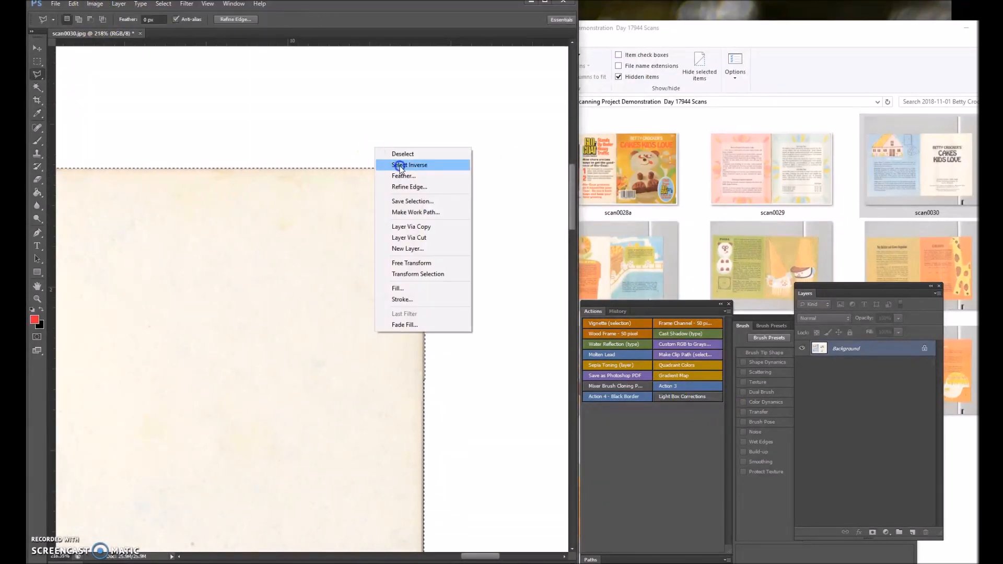
pyautogui.click(400, 165)
pyautogui.click(163, 4)
pyautogui.moveTo(201, 110)
pyautogui.click(291, 130)
pyautogui.press('Return')
# Crop scan0030 to the expanded selection, keeping a thin white margin around the pages.
pyautogui.click(95, 3)
pyautogui.click(101, 108)
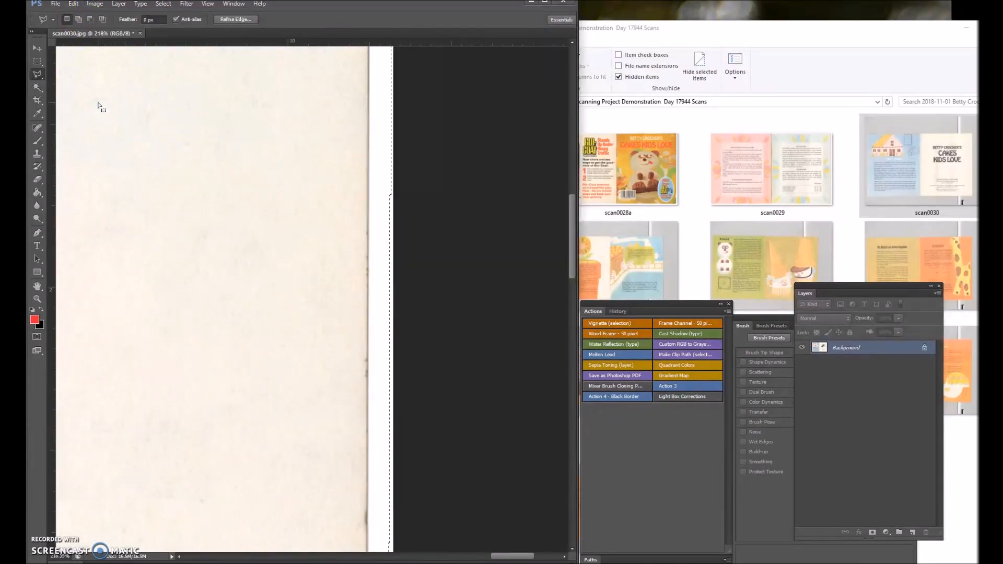
pyautogui.scroll(-10, 220, 282)
pyautogui.scroll(5, 209, 267)
# Heal small specks and edge marks across the cropped scan0030 pages with a 10 px Spot Healing Brush.
pyautogui.click(37, 128)
pyautogui.scroll(10, 69, 161)
pyautogui.click(78, 20)
pyautogui.click(61, 42)
pyautogui.click(208, 80)
pyautogui.scroll(-5, 327, 327)
pyautogui.scroll(-10, 327, 327)
pyautogui.moveTo(224, 555); pyautogui.dragTo(440, 555)
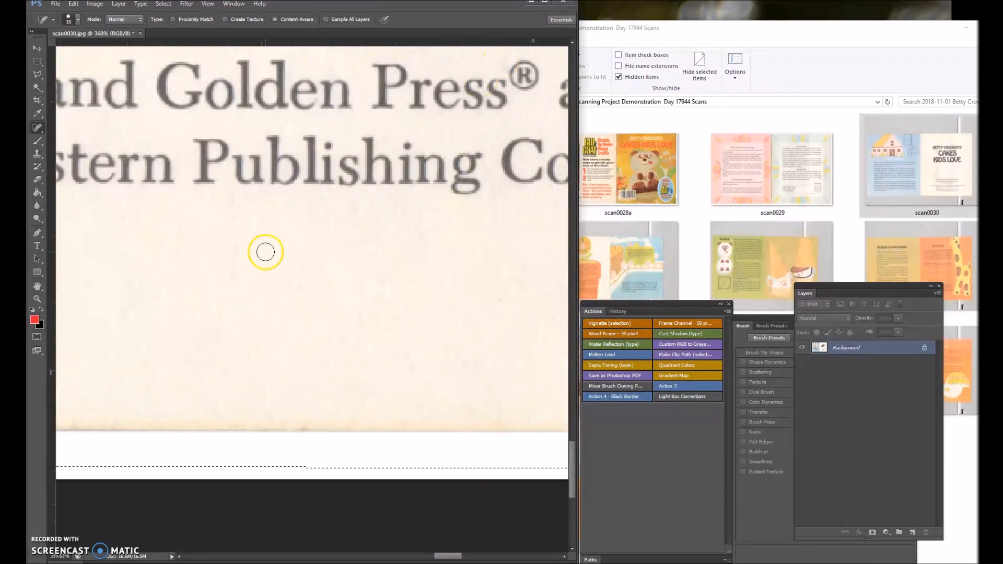
pyautogui.scroll(-10, 266, 251)
pyautogui.scroll(8, 488, 173)
pyautogui.moveTo(571, 389); pyautogui.dragTo(571, 292)
# Step back through the most recent Spot Healing strokes near the cream page's outer edge using the history.
pyautogui.click(618, 311)
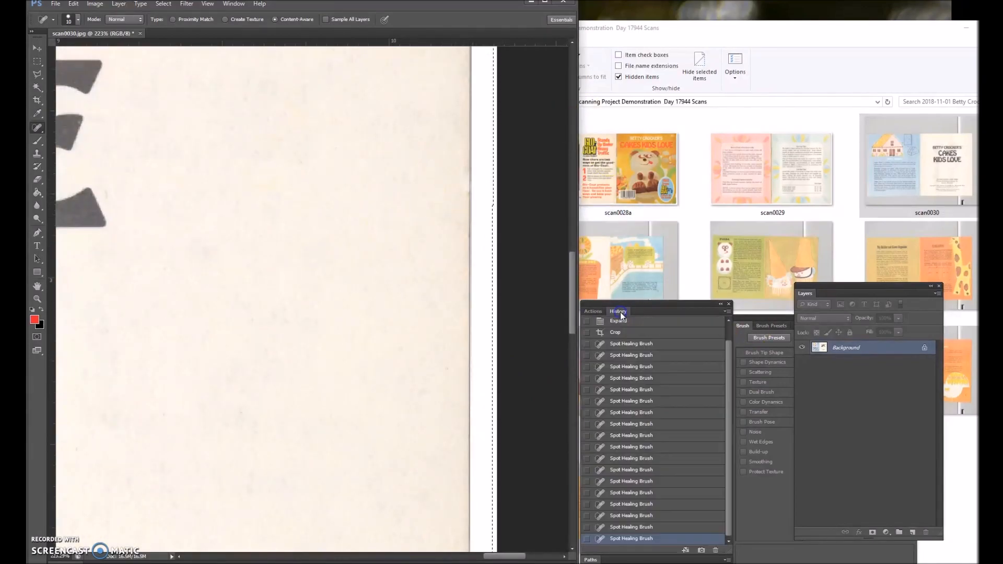
pyautogui.click(637, 516)
pyautogui.click(637, 505)
pyautogui.click(507, 172)
pyautogui.click(645, 521)
pyautogui.scroll(-15, 213, 298)
# Save the retouched scan0030 as a JPEG and close the image.
pyautogui.click(55, 3)
pyautogui.click(65, 109)
pyautogui.click(559, 159)
pyautogui.hotkey('ctrl', 'w')
pyautogui.rightClick(690, 562)
pyautogui.click(686, 560)
pyautogui.rightClick(642, 562)
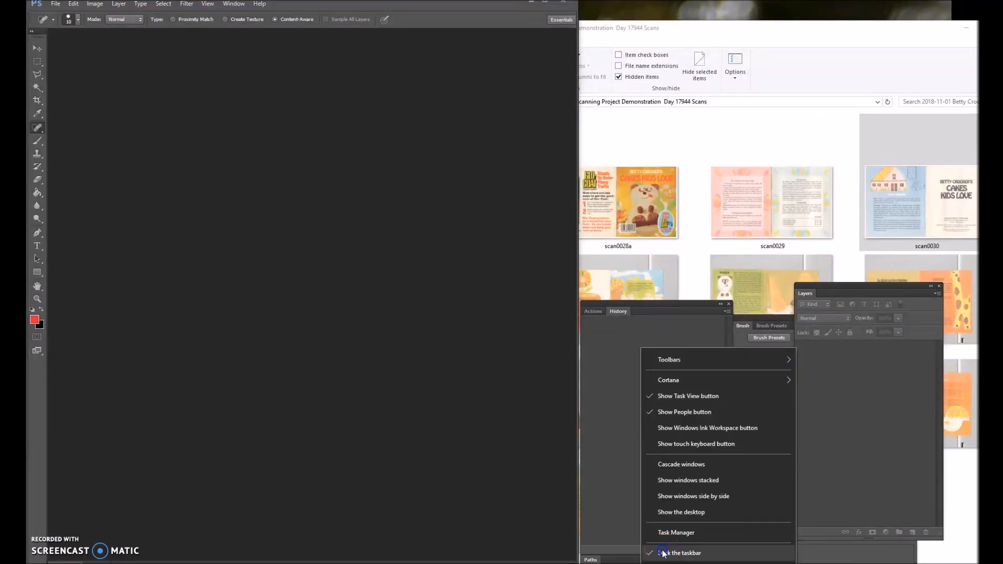
# Open scan0031 from the scans folder for retouching and close the Mini Bridge panel covering the canvas.
pyautogui.rightClick(660, 562)
pyautogui.click(755, 86)
pyautogui.doubleClick(461, 313)
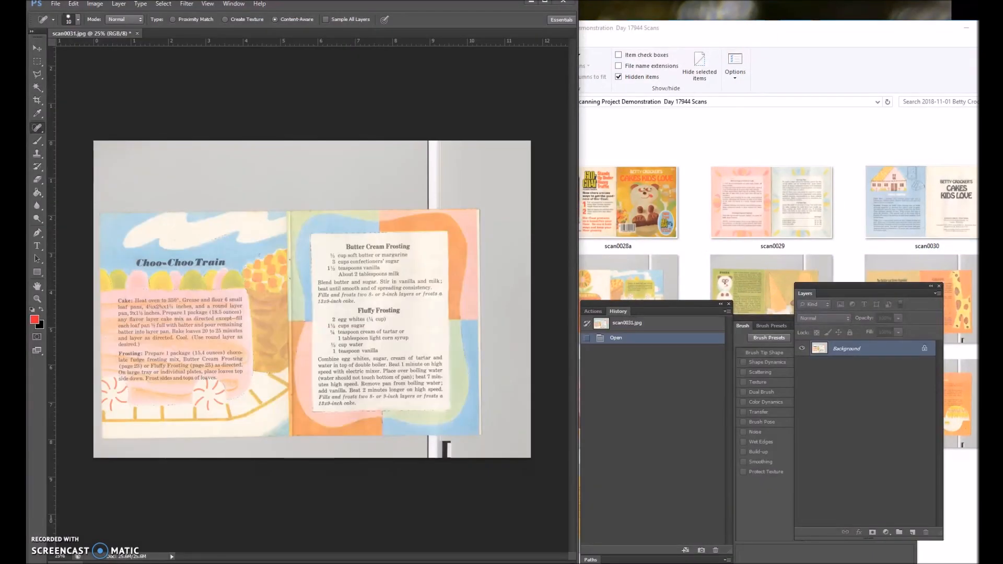
pyautogui.moveTo(197, 442); pyautogui.dragTo(186, 559)
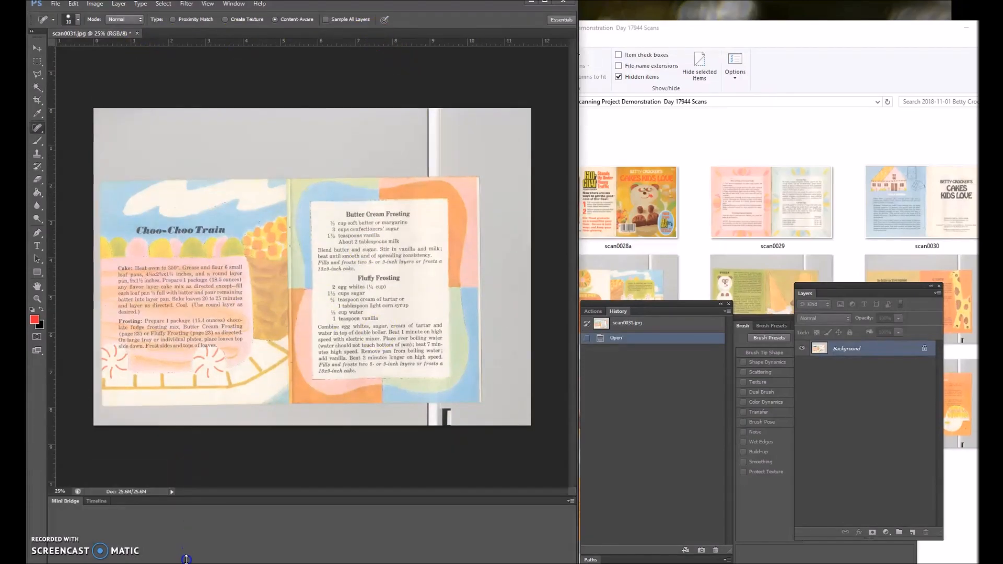
pyautogui.click(570, 503)
pyautogui.click(584, 508)
pyautogui.click(572, 514)
pyautogui.click(593, 498)
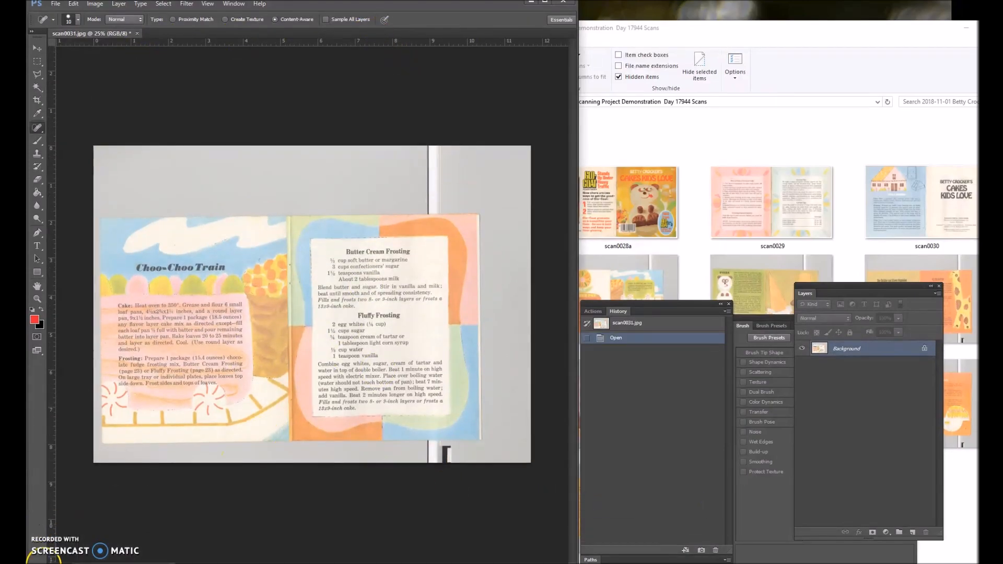
# Straighten scan0031 along its top page edge using the Ruler and a clockwise canvas rotation, and heal a small speck.
pyautogui.rightClick(39, 114)
pyautogui.click(73, 144)
pyautogui.scroll(6, 133, 218)
pyautogui.moveTo(101, 217); pyautogui.dragTo(313, 205)
pyautogui.click(94, 3)
pyautogui.moveTo(112, 96)
pyautogui.click(230, 125)
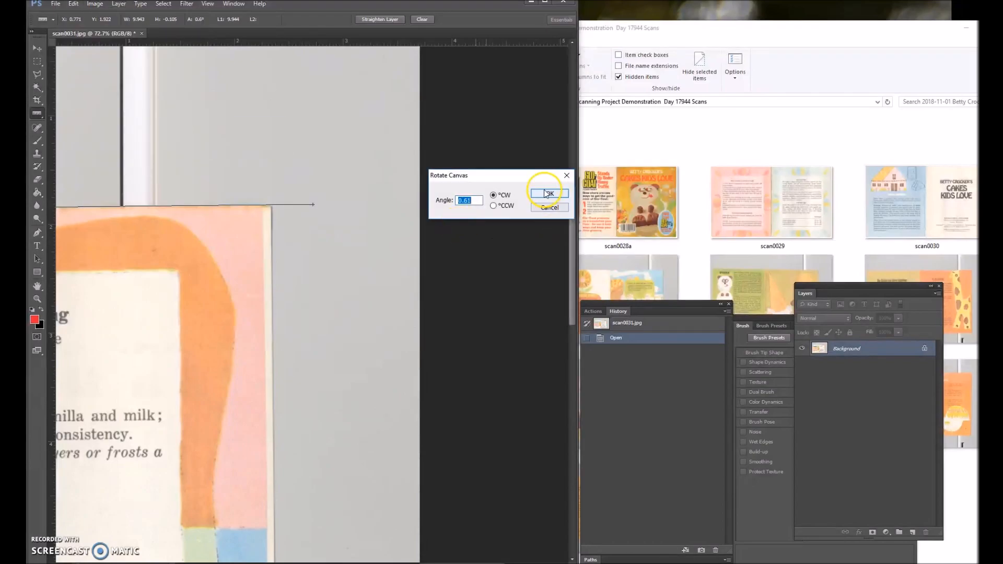
pyautogui.click(544, 194)
pyautogui.click(37, 128)
pyautogui.click(159, 263)
# Start a Polygonal Lasso outline at scan0031's upper right page corner and trace it along the top edge past the centre fold.
pyautogui.click(37, 75)
pyautogui.scroll(12, 277, 219)
pyautogui.click(286, 213)
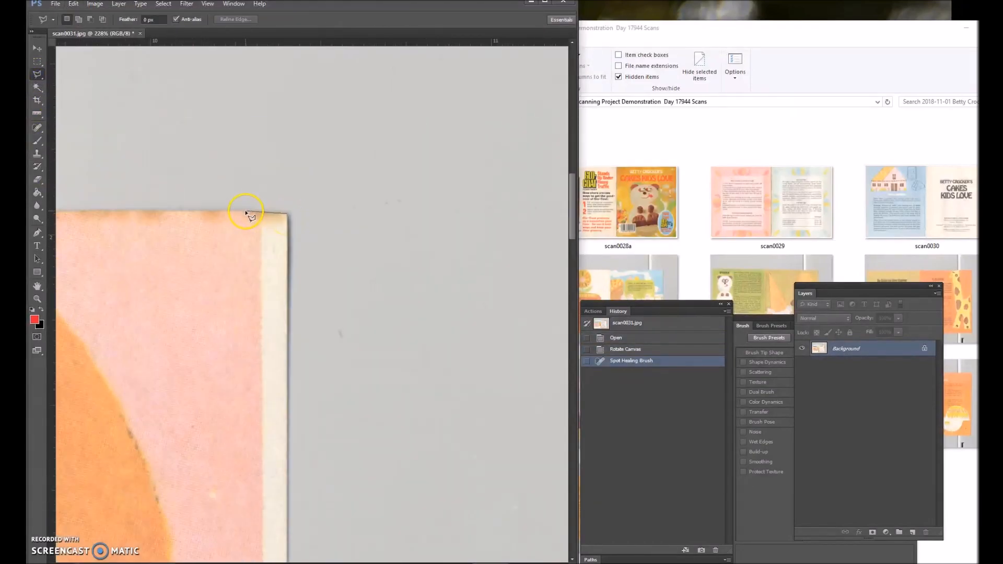
pyautogui.click(376, 214)
pyautogui.click(116, 214)
pyautogui.click(328, 213)
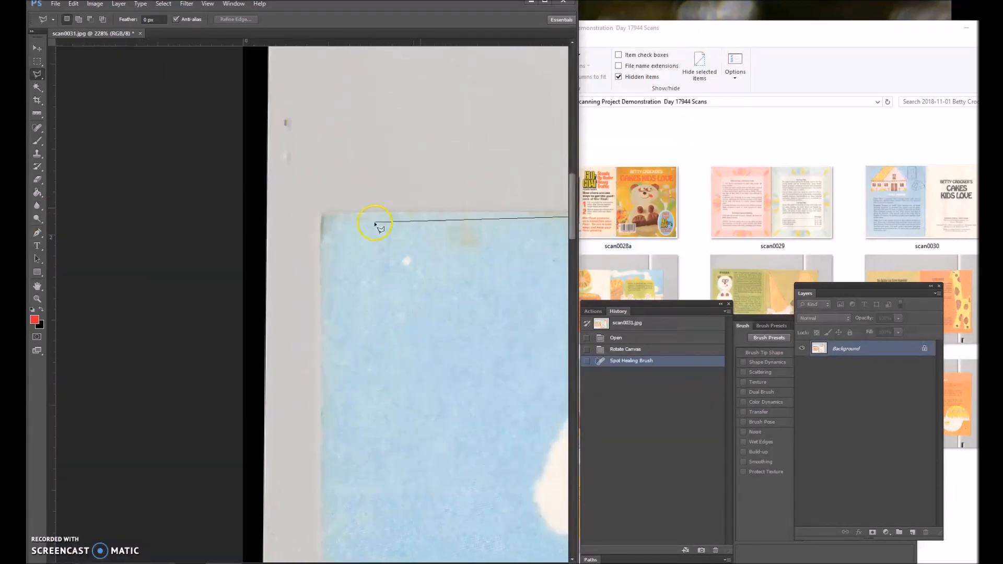
pyautogui.click(321, 217)
# Complete the lasso outline around scan0031's remaining page edges and run Action 3 to whiten the background and crop the scan.
pyautogui.scroll(-10, 323, 366)
pyautogui.click(326, 359)
pyautogui.click(329, 360)
pyautogui.click(475, 359)
pyautogui.click(318, 354)
pyautogui.click(342, 352)
pyautogui.click(533, 354)
pyautogui.click(529, 360)
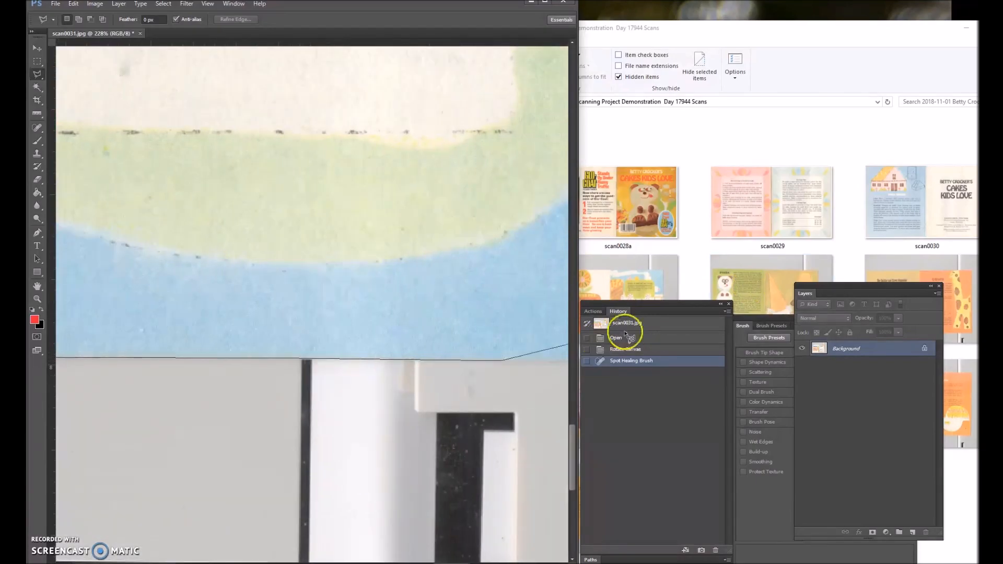
pyautogui.click(339, 359)
pyautogui.click(341, 75)
pyautogui.click(343, 256)
pyautogui.click(592, 311)
pyautogui.click(664, 388)
# Check the cropped scan0031 pages and heal small specks with the 10 px Spot Healing Brush.
pyautogui.click(37, 127)
pyautogui.scroll(-6, 222, 311)
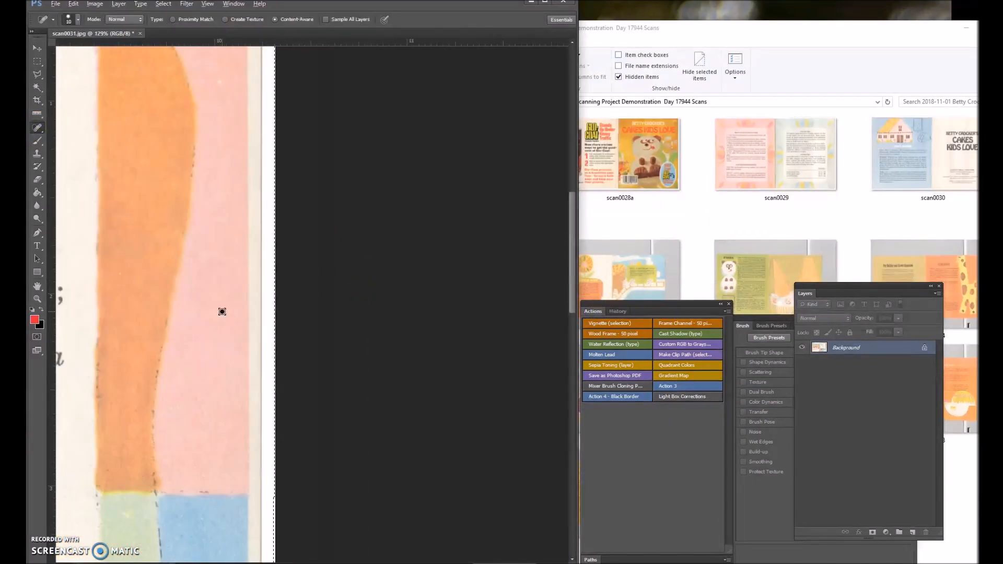
pyautogui.scroll(2, 221, 312)
pyautogui.scroll(3, 107, 126)
pyautogui.moveTo(506, 561); pyautogui.dragTo(234, 559)
pyautogui.scroll(-1, 273, 291)
pyautogui.scroll(-8, 273, 291)
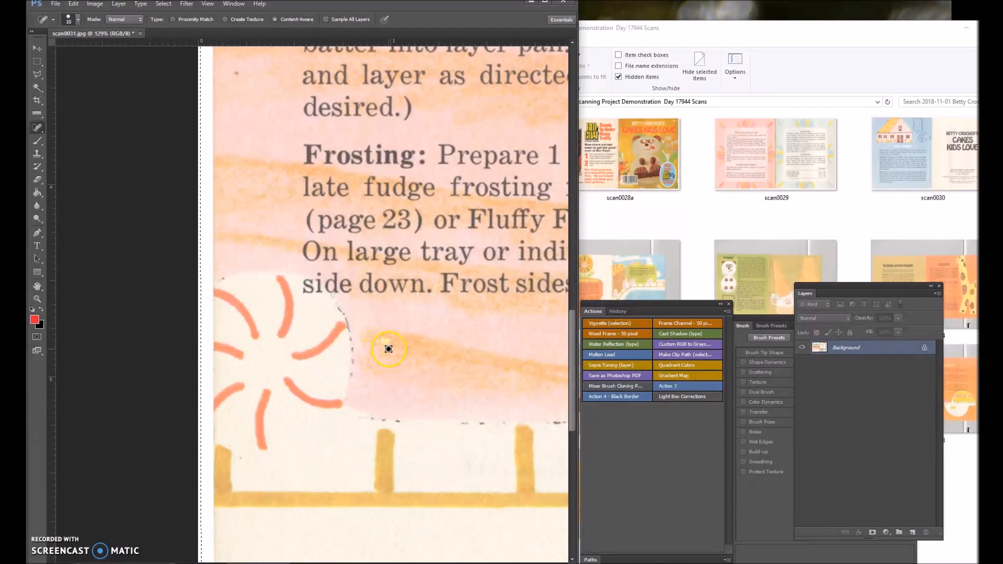
pyautogui.scroll(10, 268, 440)
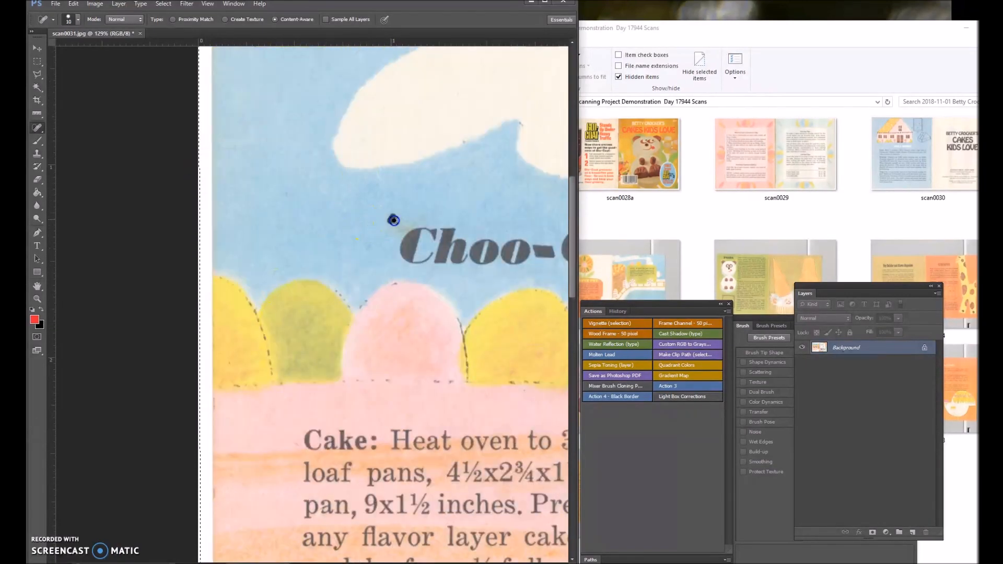
pyautogui.scroll(3, 393, 254)
pyautogui.hscroll(8, 456, 259)
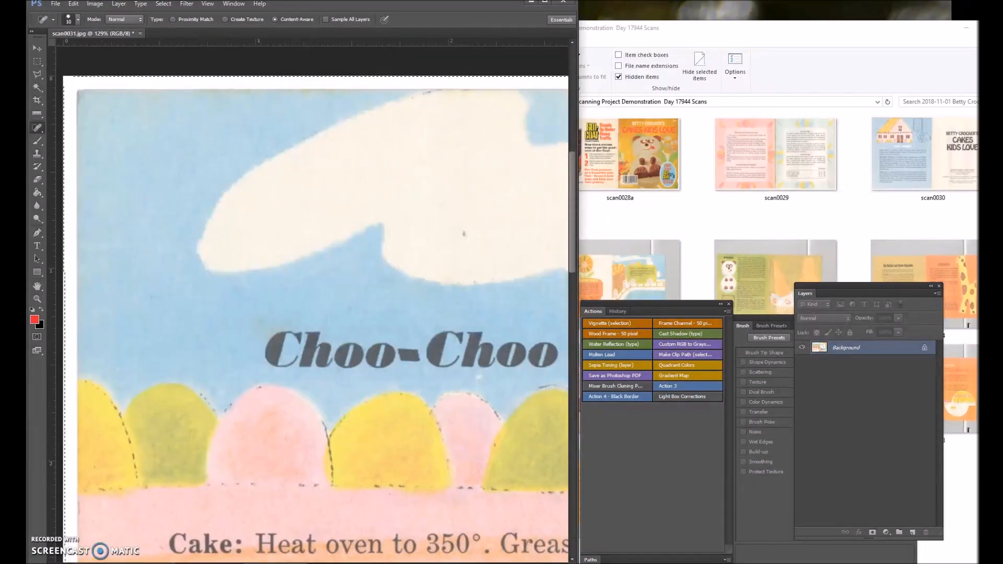
pyautogui.scroll(-5, 386, 329)
pyautogui.scroll(6, 509, 345)
pyautogui.scroll(-5, 486, 142)
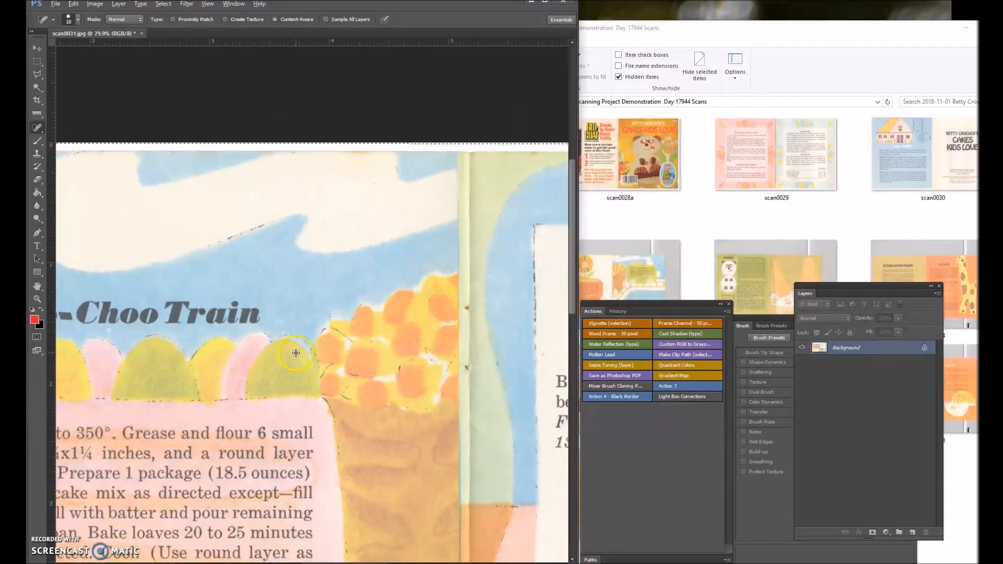
pyautogui.scroll(3, 417, 235)
pyautogui.scroll(-8, 365, 235)
# Save the retouched scan0031 and close the image.
pyautogui.click(56, 4)
pyautogui.click(66, 114)
pyautogui.click(173, 34)
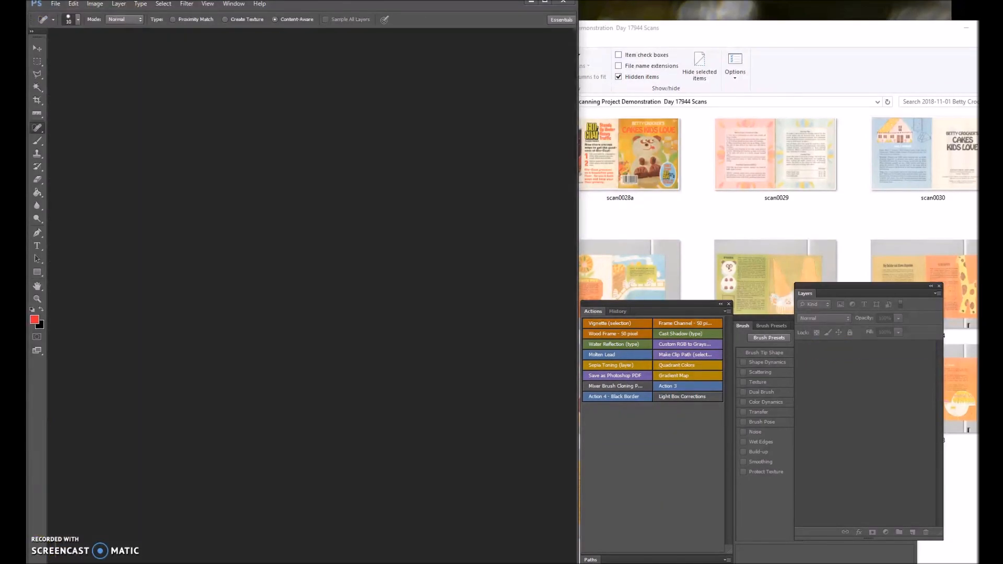
# Open scan0032 and straighten it along the top page edge with a 0.09° clockwise canvas rotation.
pyautogui.moveTo(624, 274); pyautogui.dragTo(313, 261)
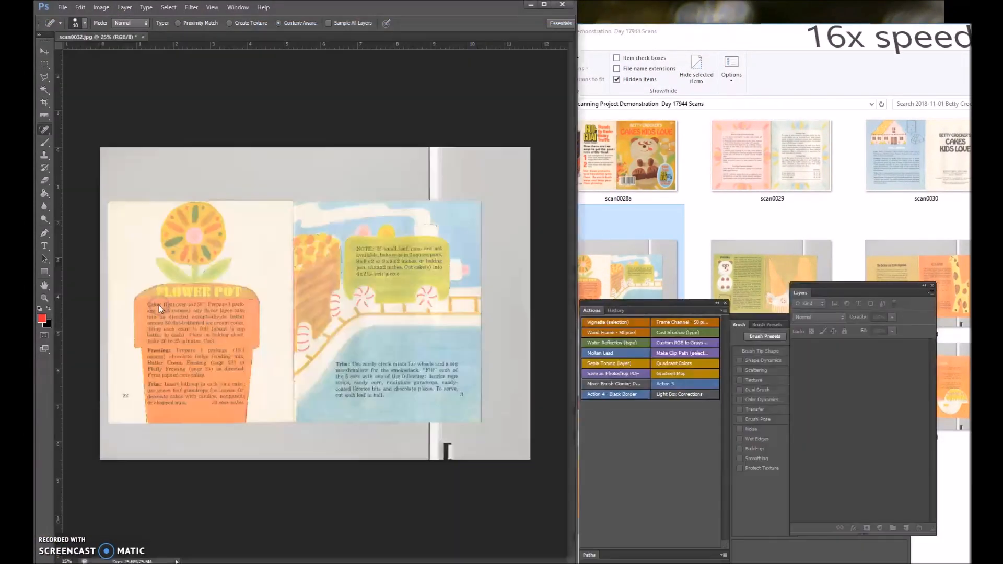
pyautogui.click(44, 115)
pyautogui.scroll(8, 141, 264)
pyautogui.moveTo(141, 264); pyautogui.dragTo(246, 265)
pyautogui.click(101, 7)
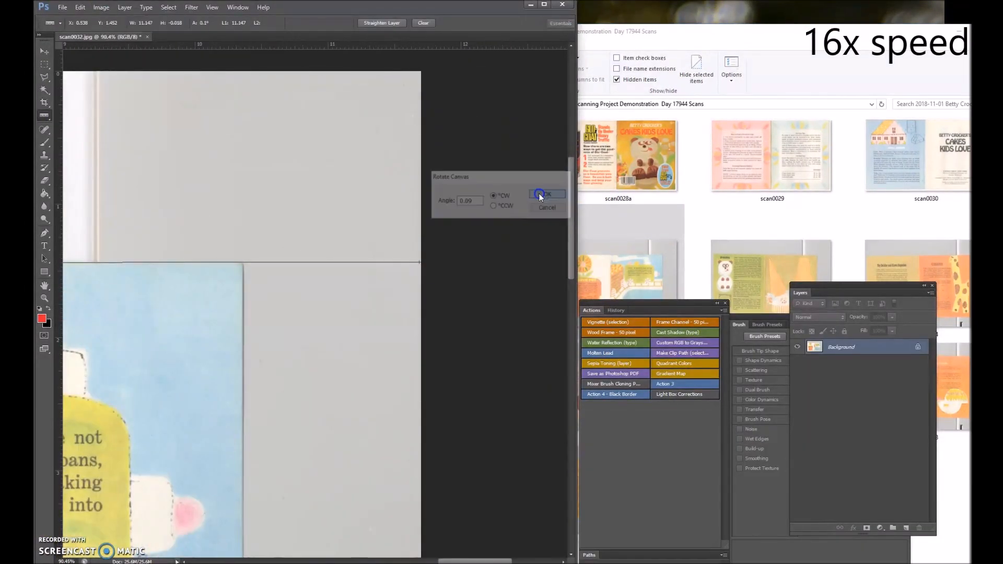
pyautogui.click(540, 195)
# Trace the top edge of scan0032's pages with the Polygonal Lasso and continue down the left side.
pyautogui.click(44, 77)
pyautogui.scroll(5, 361, 374)
pyautogui.click(360, 374)
pyautogui.hscroll(-20, 360, 374)
pyautogui.click(83, 376)
pyautogui.click(134, 375)
pyautogui.scroll(-20, 134, 375)
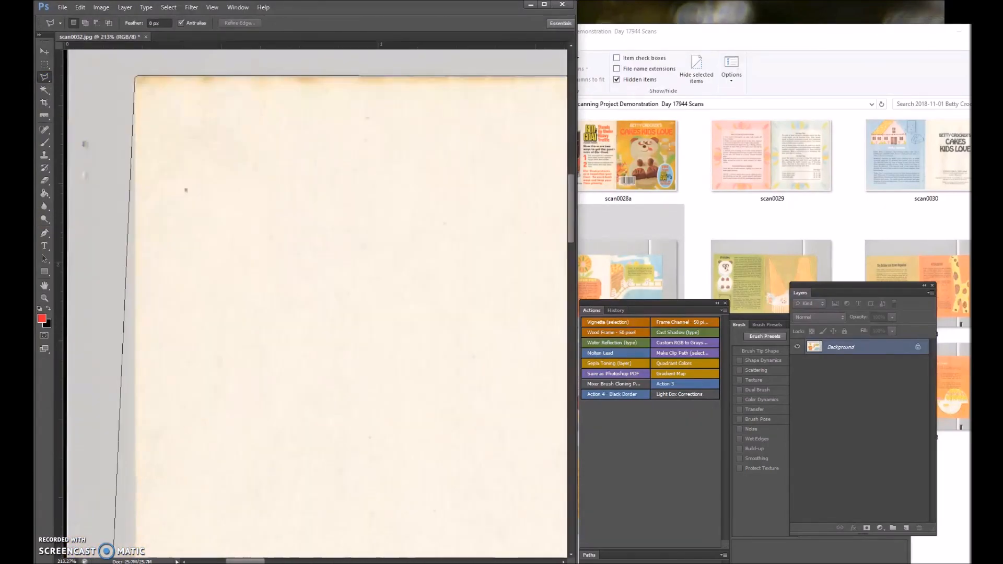
# Finish the lasso outline along scan0032's bottom and right page edges, and crop the scan to a thin white margin.
pyautogui.click(139, 376)
pyautogui.click(462, 384)
pyautogui.hscroll(10, 462, 384)
pyautogui.click(428, 383)
pyautogui.hscroll(10, 428, 383)
pyautogui.click(513, 377)
pyautogui.hscroll(10, 513, 377)
pyautogui.click(320, 382)
pyautogui.hscroll(10, 320, 382)
pyautogui.click(253, 385)
pyautogui.scroll(20, 253, 385)
pyautogui.doubleClick(264, 245)
pyautogui.click(101, 8)
# Heal specks and stray marks across the scan0032 pages with the 10 px Spot Healing Brush and close the image.
pyautogui.click(43, 129)
pyautogui.click(94, 420)
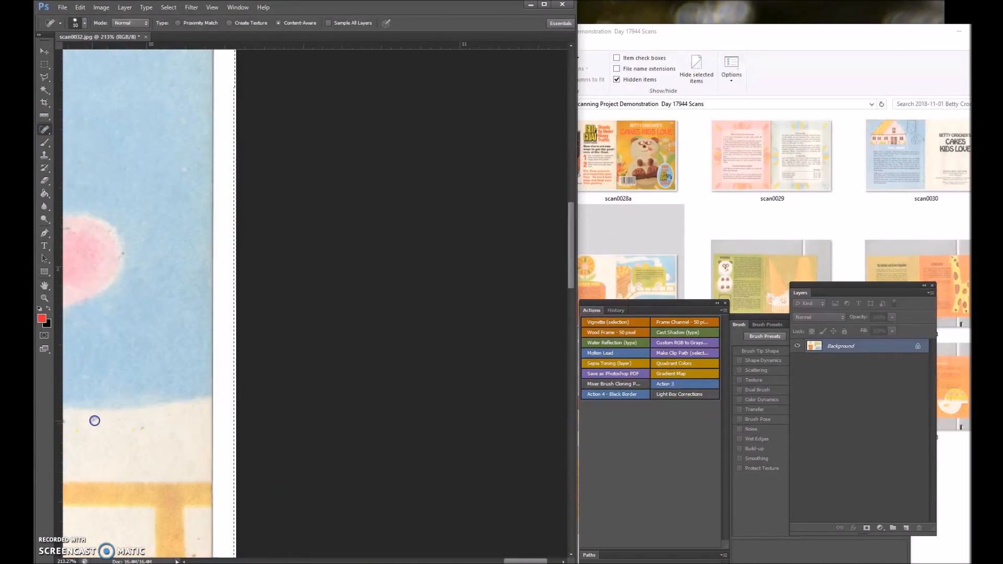
pyautogui.hscroll(-20, 293, 534)
pyautogui.click(292, 533)
pyautogui.hscroll(-10, 292, 533)
pyautogui.scroll(-10, 436, 414)
pyautogui.scroll(20, 436, 414)
pyautogui.hscroll(7, 275, 155)
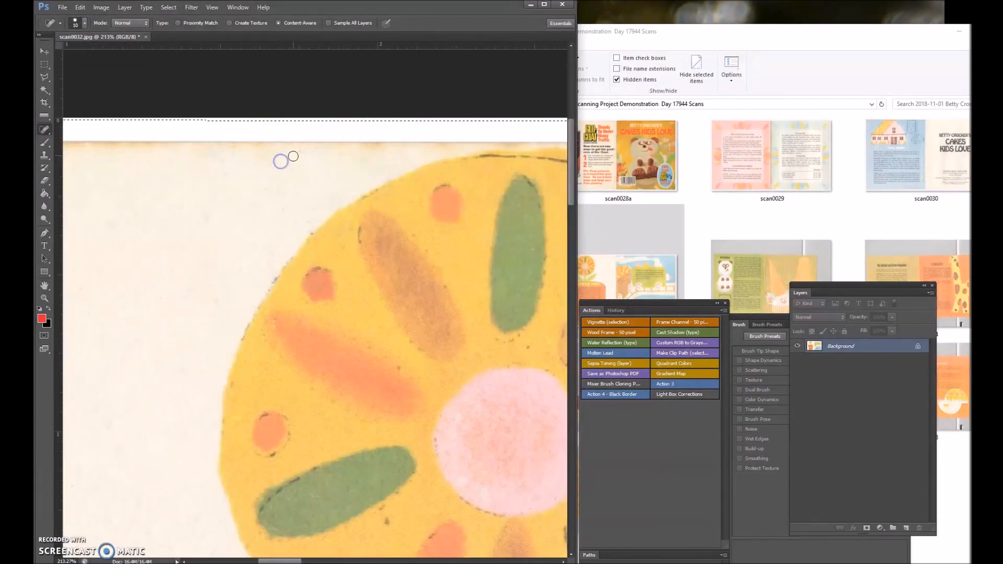
pyautogui.moveTo(292, 561); pyautogui.dragTo(472, 562)
pyautogui.scroll(3, 488, 222)
pyautogui.scroll(-9, 308, 215)
pyautogui.hotkey('ctrl', 'w')
# Open scan0033 and straighten it by rotating the canvas to the Ruler angle of the top page edge.
pyautogui.moveTo(772, 279); pyautogui.dragTo(191, 349)
pyautogui.click(43, 115)
pyautogui.scroll(7, 111, 188)
pyautogui.moveTo(112, 188); pyautogui.dragTo(291, 197)
pyautogui.click(101, 7)
pyautogui.moveTo(119, 97)
pyautogui.click(224, 124)
pyautogui.press('Return')
pyautogui.scroll(7, 163, 262)
# Create a new transparent document and paste the copied earthquake map screenshot into it.
pyautogui.click(62, 7)
pyautogui.click(72, 19)
pyautogui.click(605, 155)
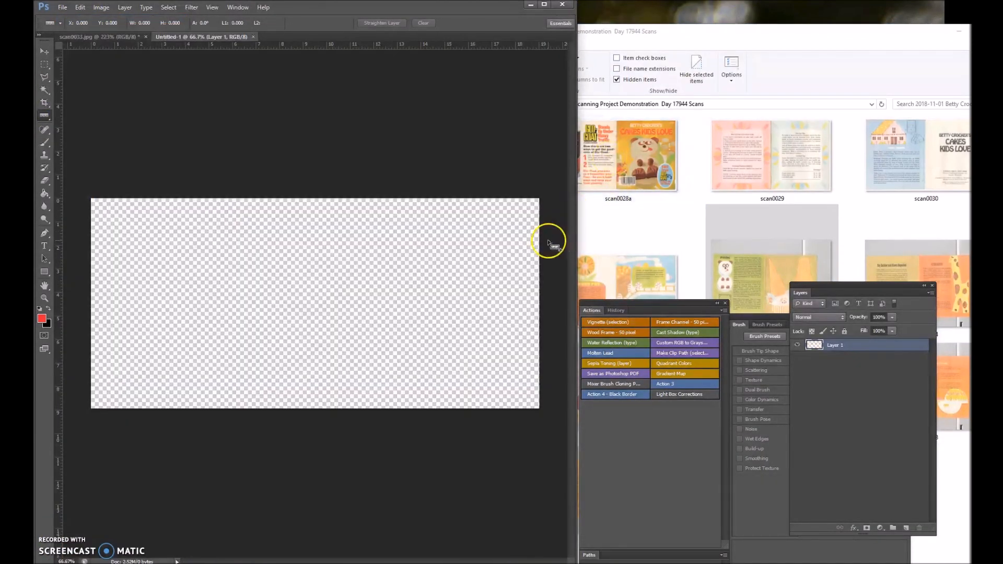
pyautogui.hotkey('ctrl', 'v')
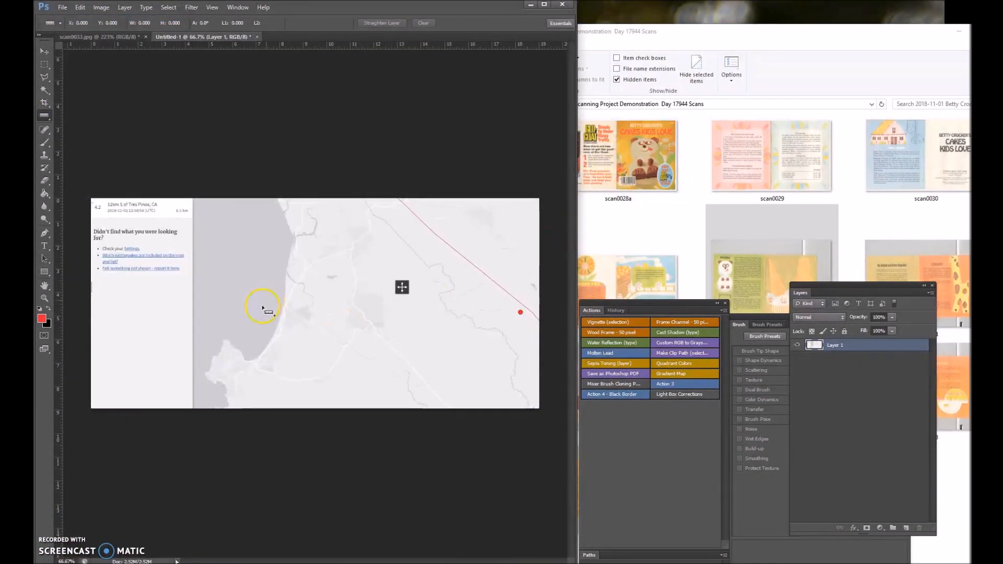
# Add the red 40 pt Hobo Std text "Ok, had to pause. We just had a 4.2 EARTHQUAKE!!" across the top of the map.
pyautogui.click(62, 8)
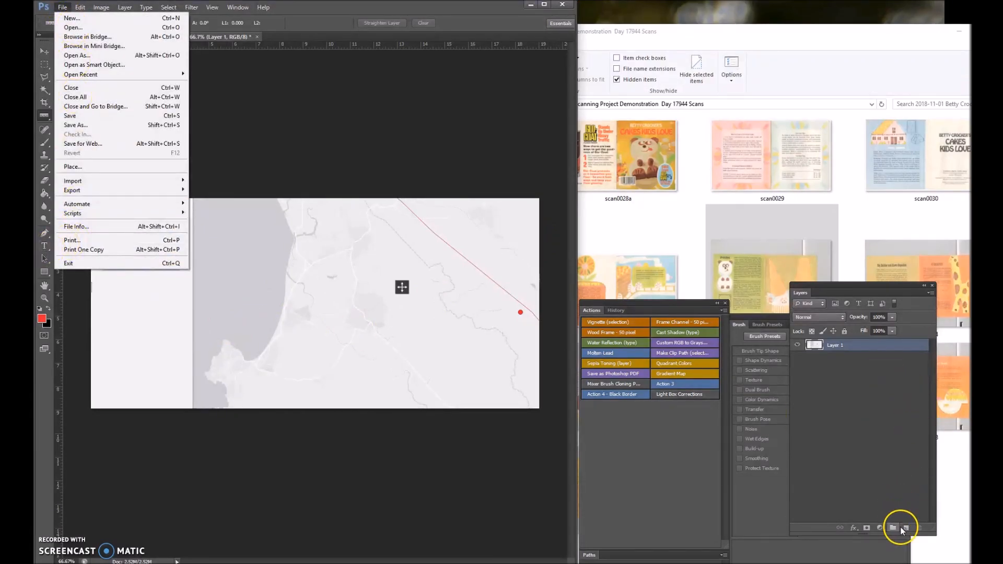
pyautogui.click(900, 526)
pyautogui.click(901, 526)
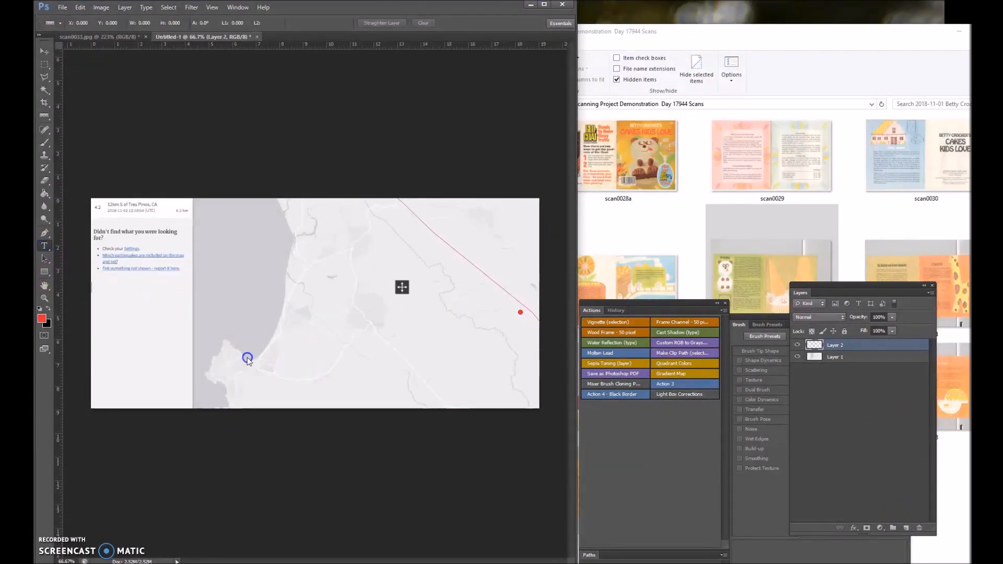
pyautogui.moveTo(419, 374); pyautogui.dragTo(531, 408)
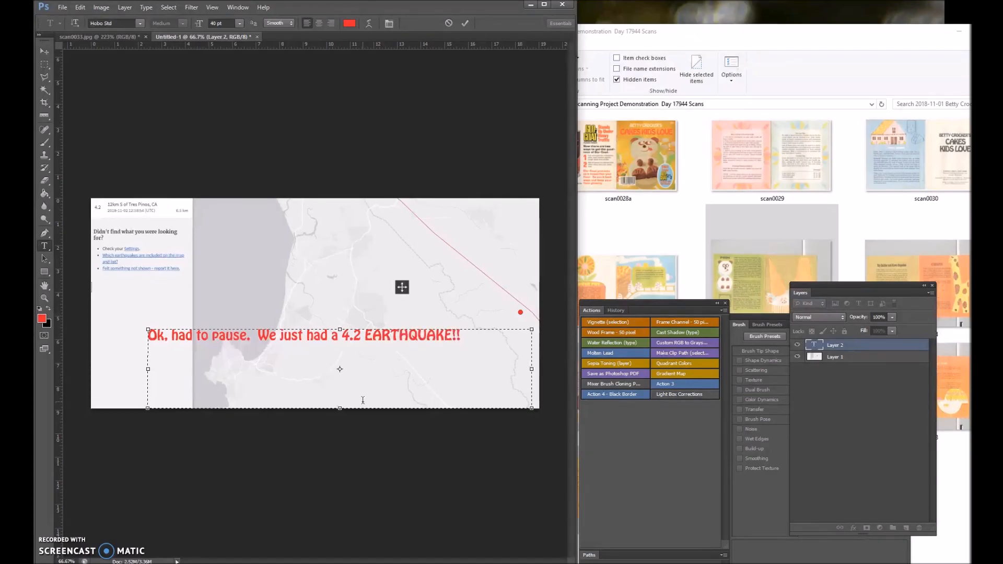
pyautogui.moveTo(402, 339); pyautogui.dragTo(474, 312)
pyautogui.hotkey('ctrl', 'Return')
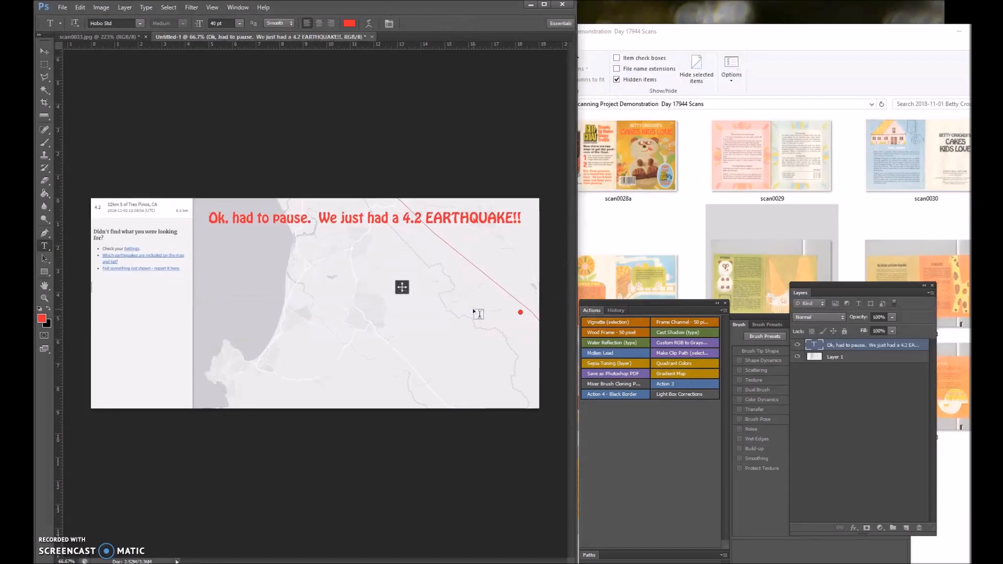
# Mark the home area on the map's coast with a rectangular selection stroked 2 px in blue on a new layer.
pyautogui.click(44, 63)
pyautogui.moveTo(249, 340); pyautogui.dragTo(292, 372)
pyautogui.rightClick(283, 360)
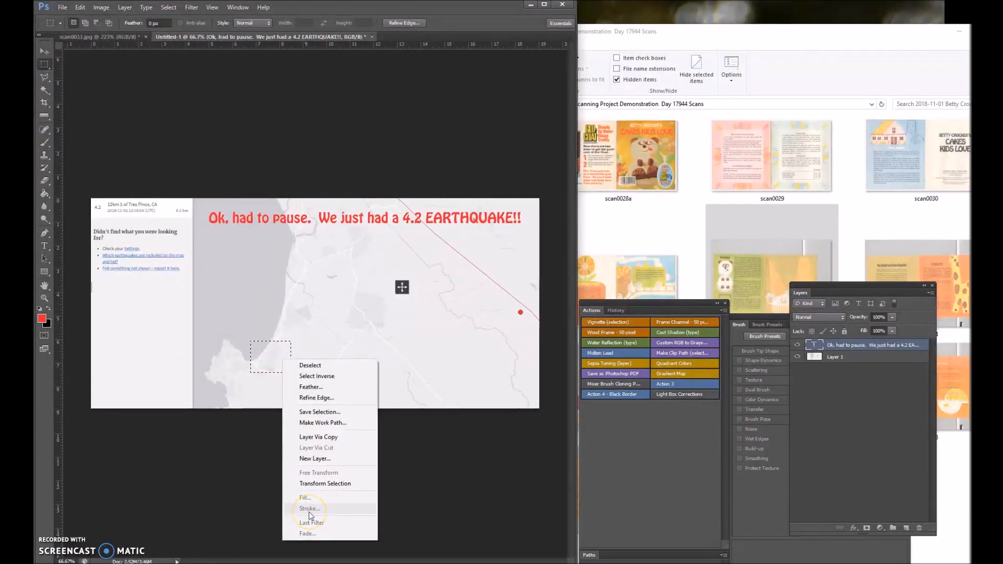
pyautogui.click(905, 528)
pyautogui.rightClick(267, 354)
pyautogui.click(275, 496)
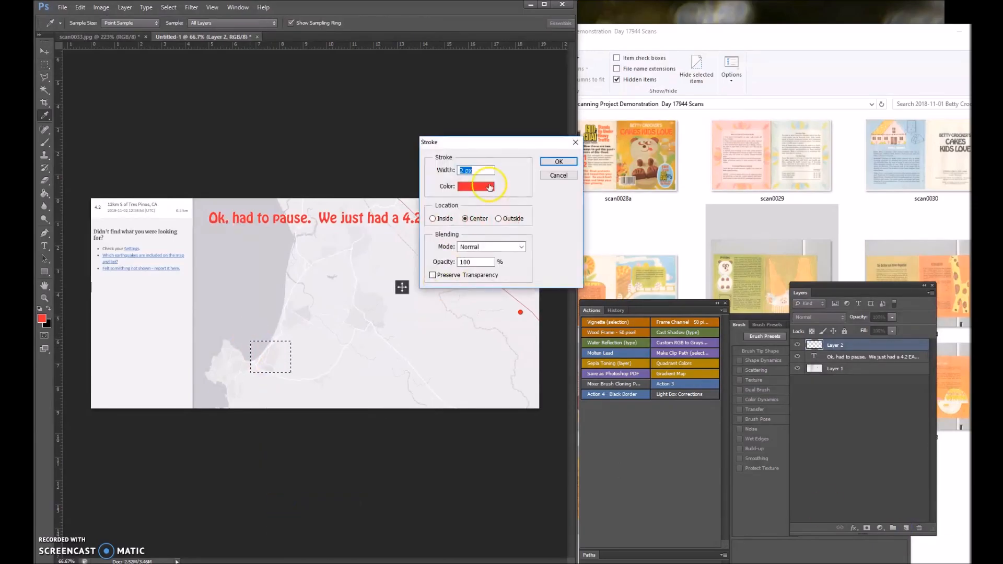
pyautogui.click(475, 186)
pyautogui.click(807, 154)
pyautogui.click(559, 161)
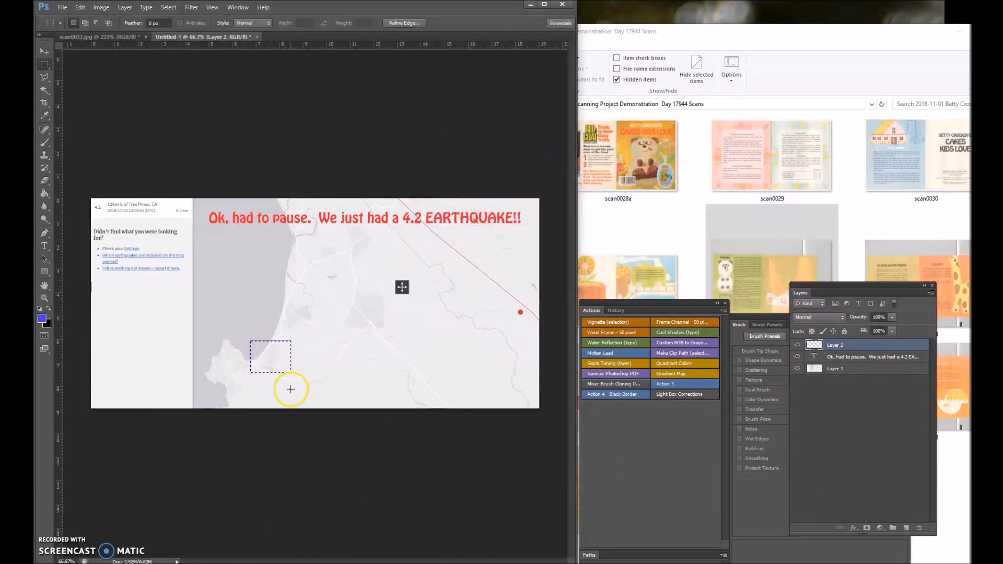
# Add the blue text "We live here." on a new layer just below the blue rectangle.
pyautogui.click(906, 529)
pyautogui.click(45, 247)
pyautogui.moveTo(234, 378); pyautogui.dragTo(206, 392)
pyautogui.click(42, 319)
pyautogui.click(804, 154)
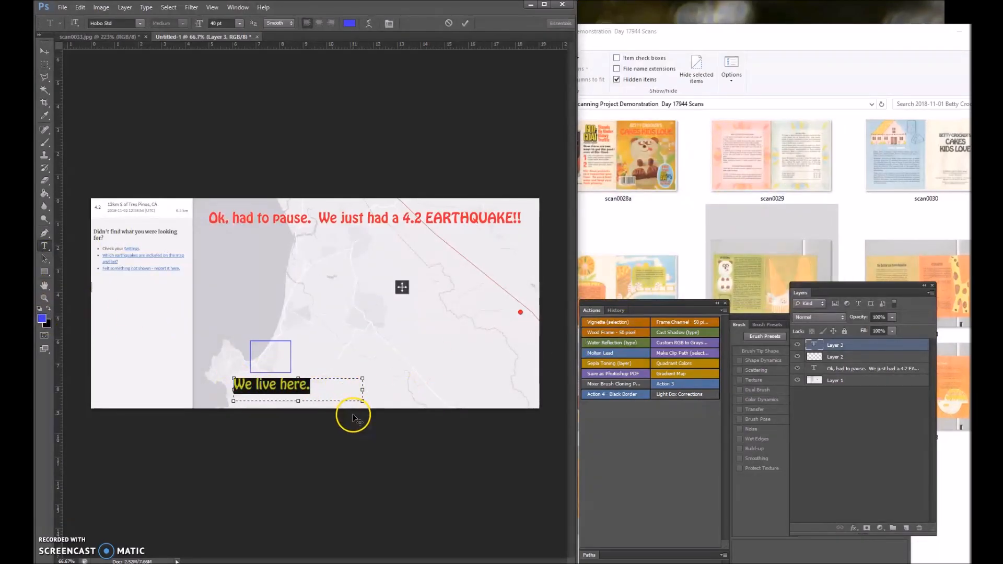
pyautogui.hotkey('ctrl', 'Return')
# Add the blue text "Quake Center --->" on a new layer, pointing at the red dot on the map.
pyautogui.click(905, 528)
pyautogui.moveTo(415, 296); pyautogui.dragTo(503, 335)
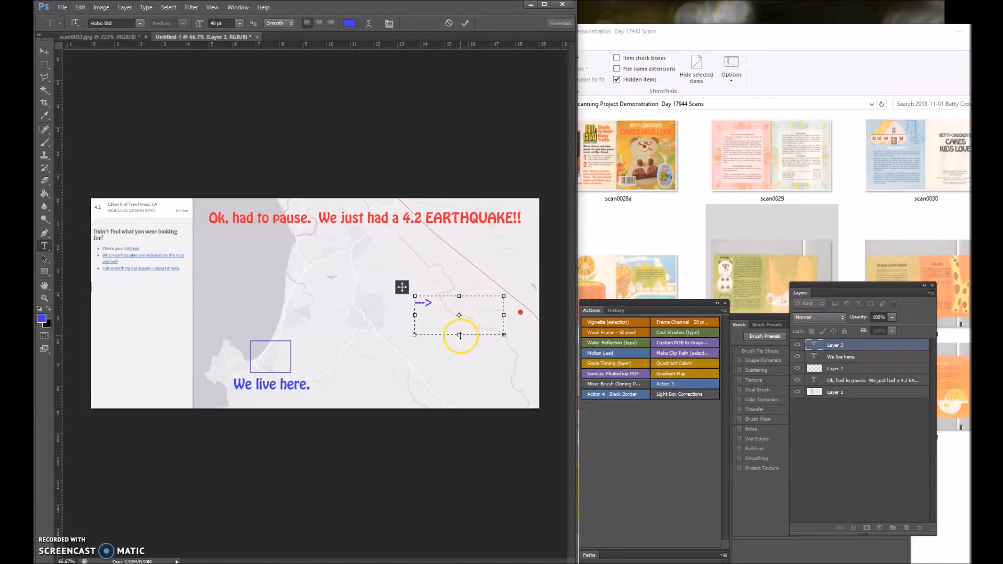
pyautogui.moveTo(459, 335); pyautogui.dragTo(450, 416)
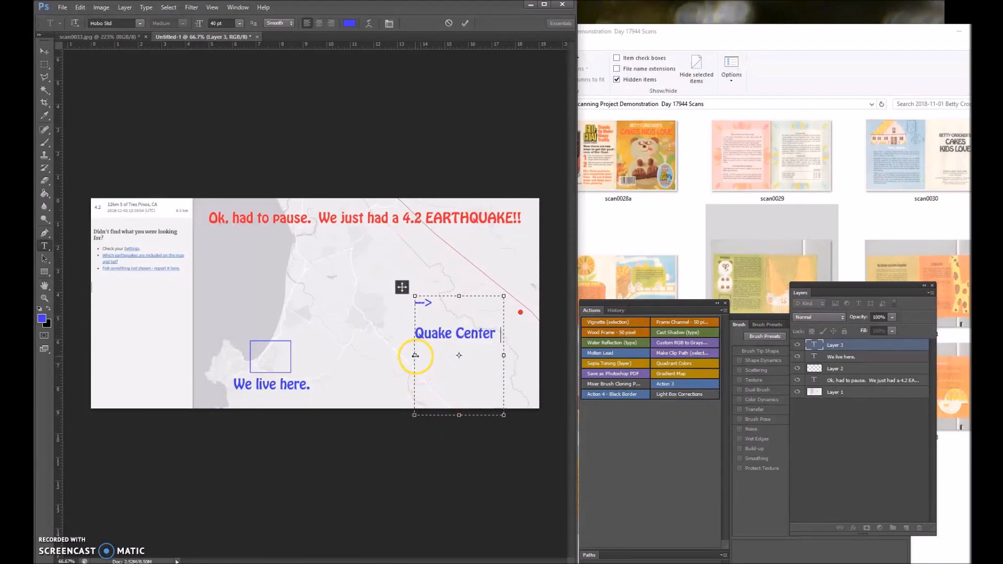
pyautogui.moveTo(415, 355); pyautogui.dragTo(355, 355)
pyautogui.moveTo(453, 435); pyautogui.dragTo(498, 416)
pyautogui.hotkey('ctrl', 'Return')
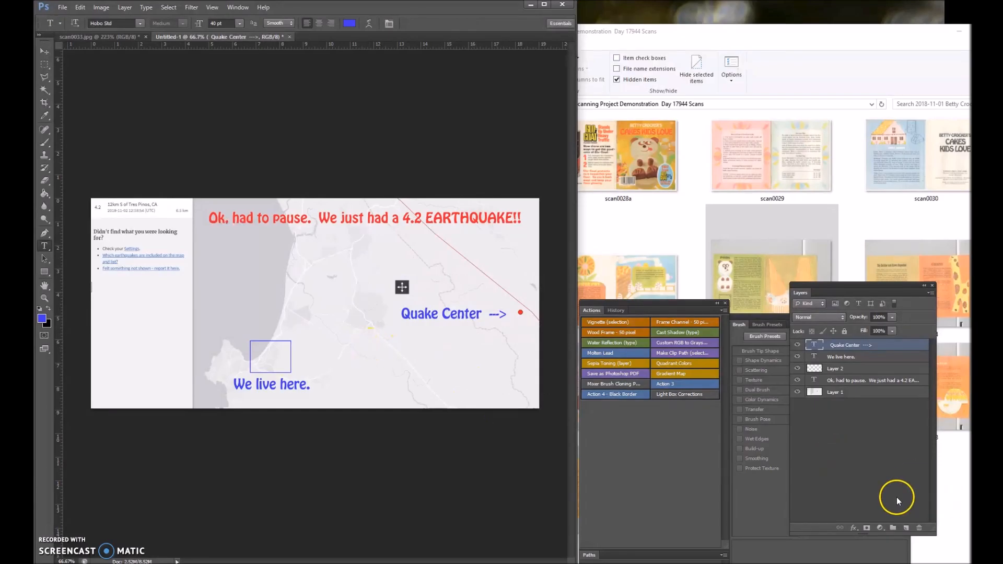
# Add the green text "OK, back to work." below the quake center label on the map.
pyautogui.moveTo(338, 341); pyautogui.dragTo(521, 400)
pyautogui.click(42, 317)
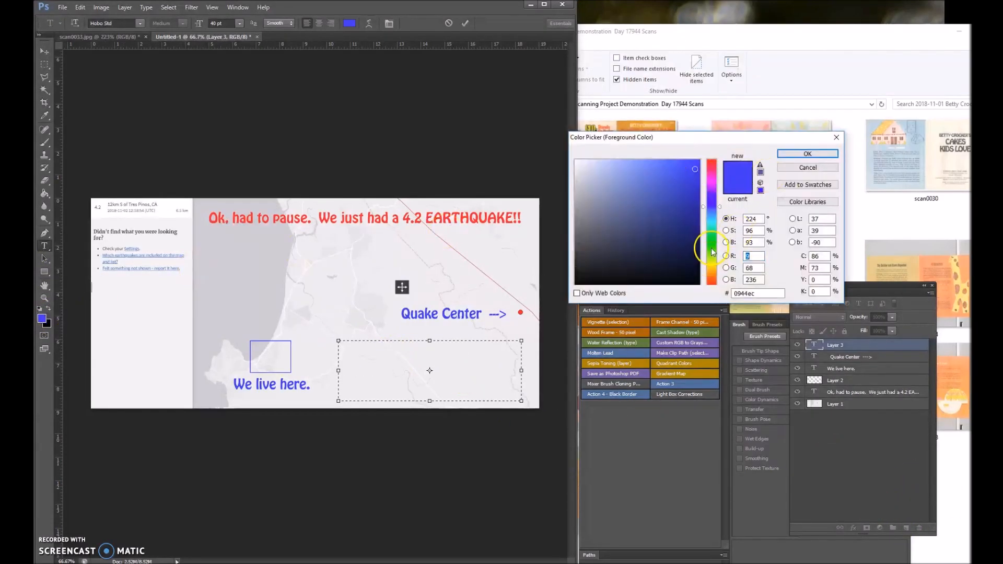
pyautogui.click(712, 244)
pyautogui.press('Return')
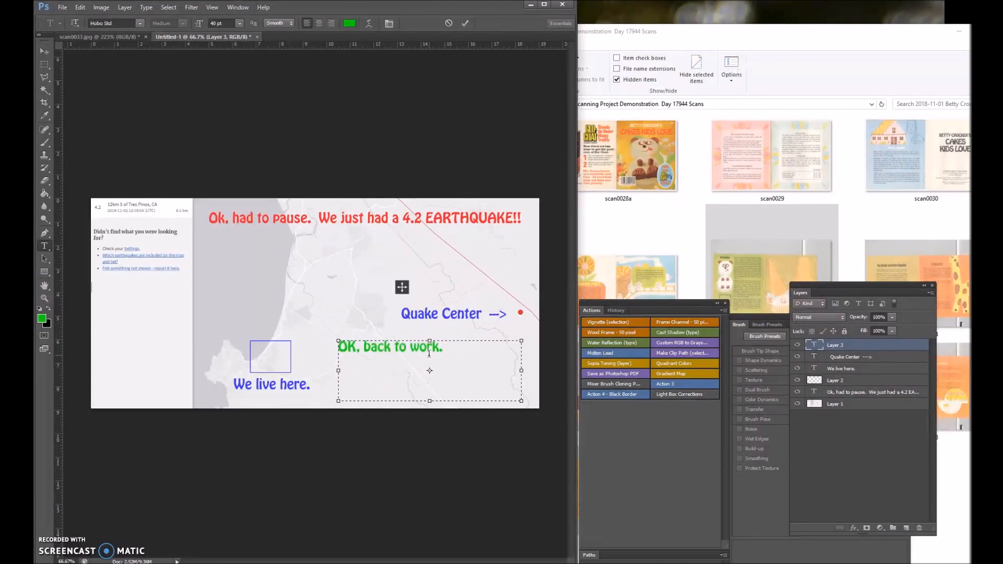
pyautogui.moveTo(513, 431); pyautogui.dragTo(521, 436)
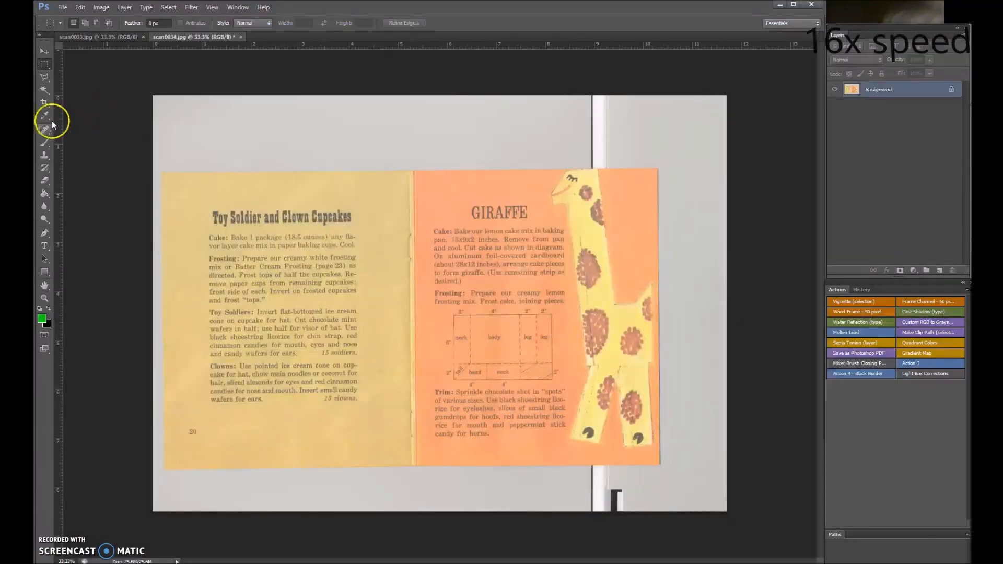
# Straighten scan0034 and scan0033 by rotating each canvas to the Ruler angle drawn along its top page edge.
pyautogui.moveTo(64, 141)
pyautogui.mouseDown()
pyautogui.moveTo(642, 156)
pyautogui.moveTo(548, 117)
pyautogui.mouseUp()
pyautogui.click(101, 8)
pyautogui.click(217, 124)
pyautogui.click(98, 37)
pyautogui.moveTo(148, 146)
pyautogui.mouseDown()
pyautogui.moveTo(810, 179)
pyautogui.moveTo(481, 144)
pyautogui.mouseUp()
pyautogui.click(100, 8)
pyautogui.click(217, 124)
# Outline the page on scan0033 with the Polygonal Lasso along its edges, and whiten and crop away the surrounding scanner background.
pyautogui.click(44, 77)
pyautogui.click(519, 146)
pyautogui.click(362, 144)
pyautogui.click(260, 356)
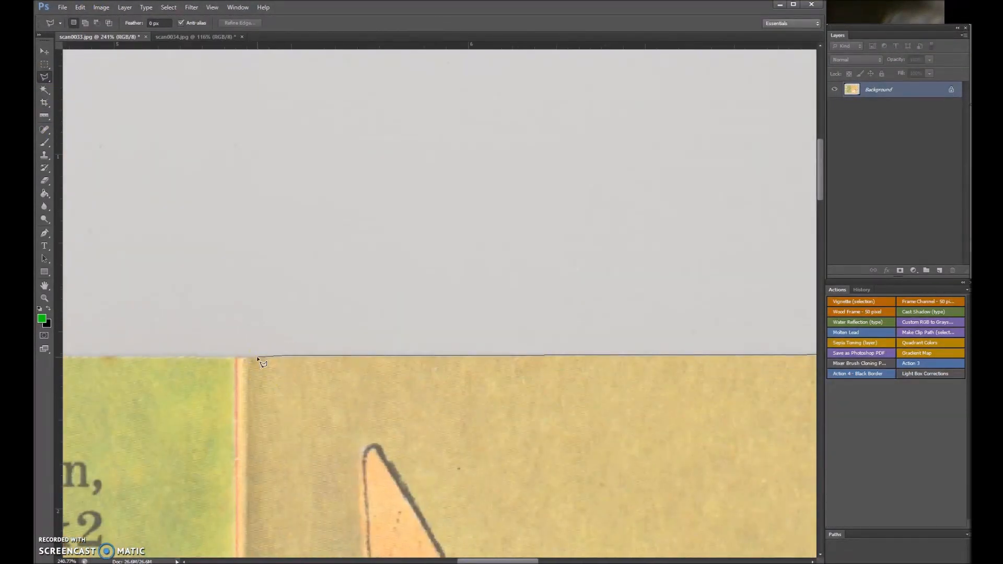
pyautogui.click(145, 354)
pyautogui.click(239, 356)
pyautogui.click(244, 365)
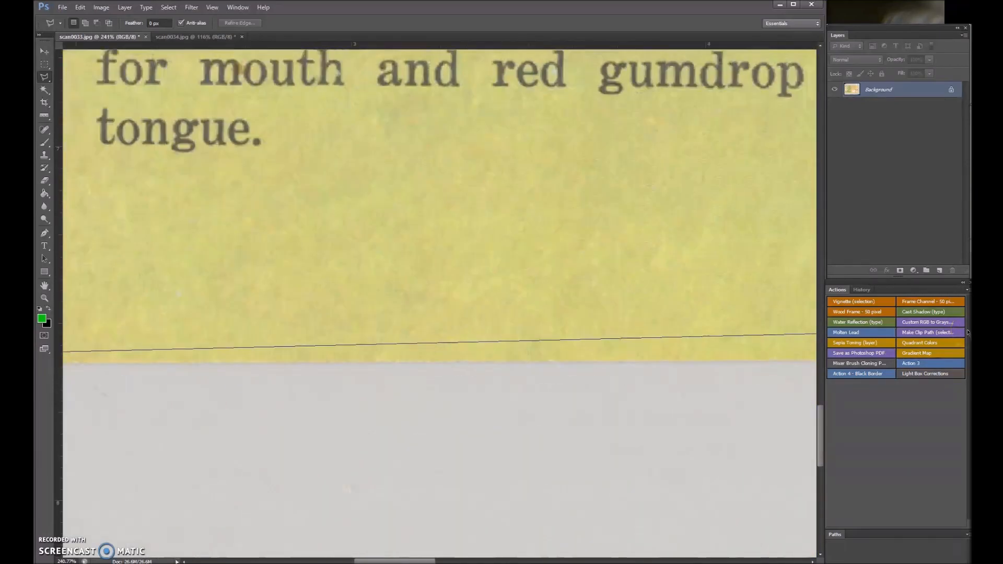
pyautogui.click(605, 356)
pyautogui.click(450, 365)
pyautogui.click(598, 364)
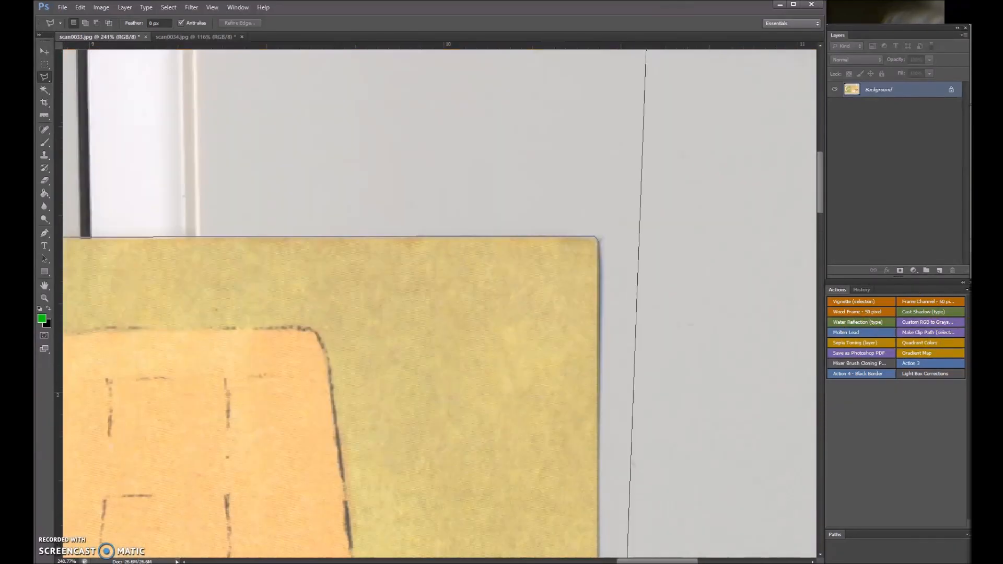
pyautogui.click(597, 237)
pyautogui.hotkey('ctrl', '0')
pyautogui.hotkey('ctrl', 's')
# Heal the blemishes on scan0033 with the content-aware Spot Healing Brush, and save and close the file.
pyautogui.click(44, 129)
pyautogui.scroll(5, 248, 244)
pyautogui.click(327, 199)
pyautogui.scroll(-3, 327, 234)
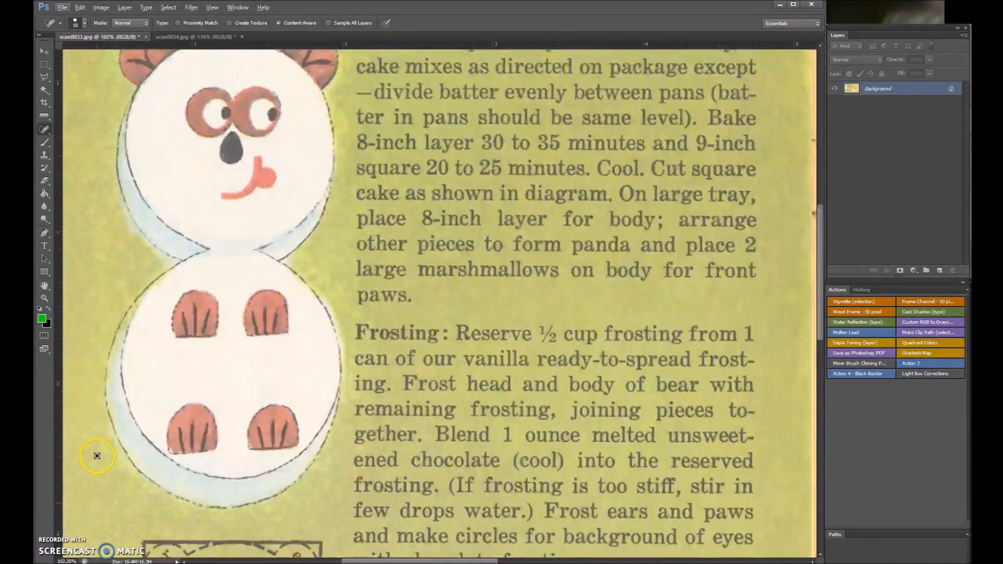
pyautogui.scroll(-3, 418, 470)
pyautogui.scroll(5, 404, 469)
pyautogui.scroll(-3, 580, 464)
pyautogui.scroll(5, 544, 141)
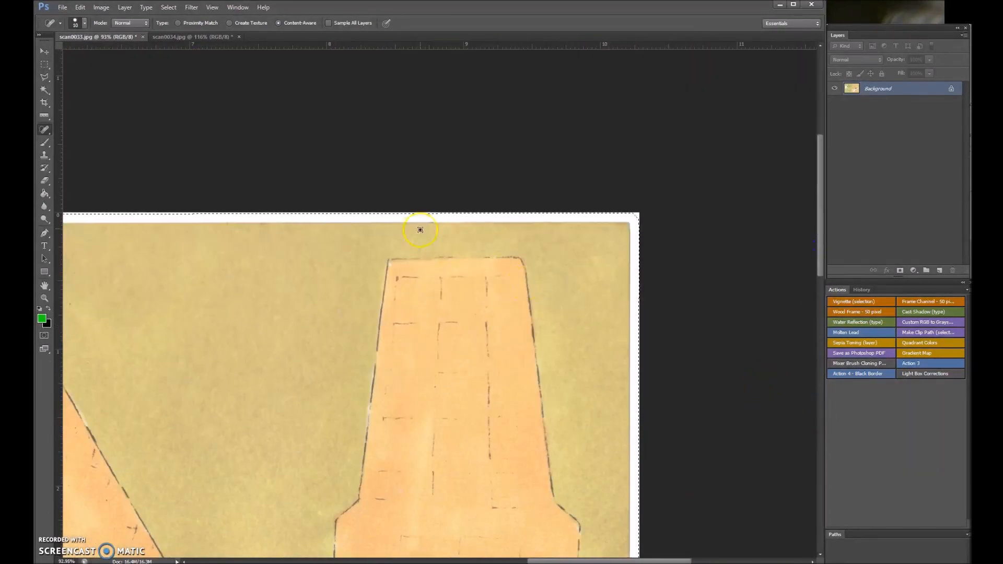
pyautogui.scroll(-4, 419, 227)
pyautogui.hotkey('ctrl', 's')
pyautogui.click(145, 37)
# Trace the top and left page edges of scan0034 with the Polygonal Lasso, following the dip at the center fold.
pyautogui.click(44, 77)
pyautogui.scroll(5, 569, 144)
pyautogui.click(560, 131)
pyautogui.click(460, 130)
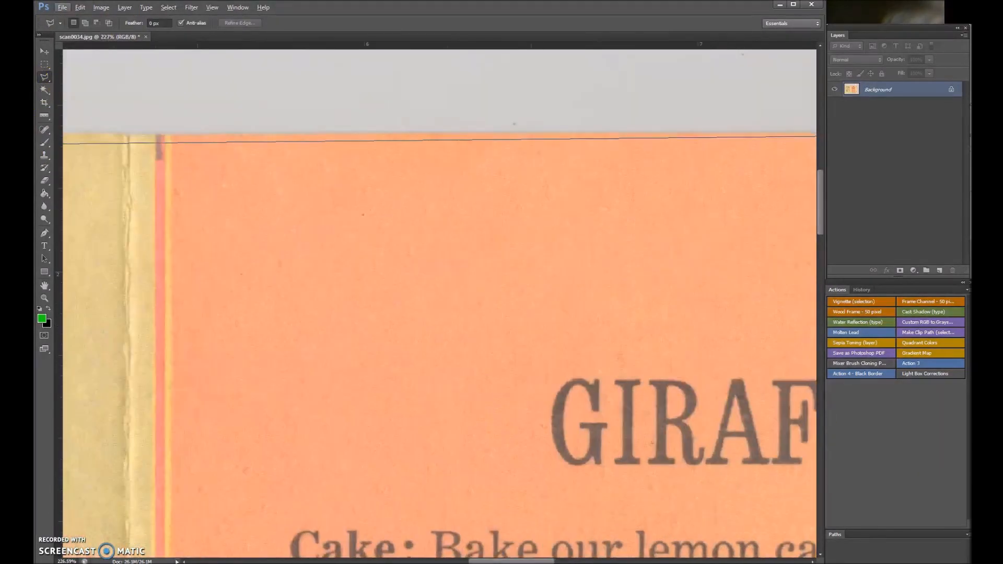
pyautogui.click(131, 133)
pyautogui.click(171, 132)
pyautogui.click(157, 139)
pyautogui.scroll(-10, 157, 418)
pyautogui.click(158, 352)
# Complete the lasso outline along the bottom and right page edges of scan0034 and run Action 3 to whiten and crop the surroundings.
pyautogui.hscroll(5, 714, 365)
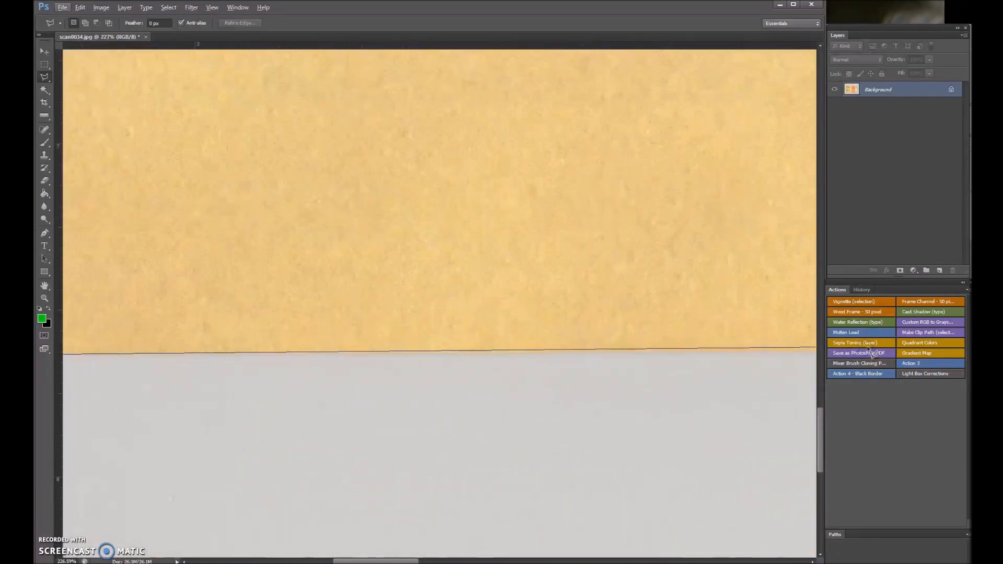
pyautogui.click(340, 350)
pyautogui.hscroll(10, 713, 387)
pyautogui.hscroll(5, 555, 399)
pyautogui.click(600, 352)
pyautogui.scroll(10, 600, 352)
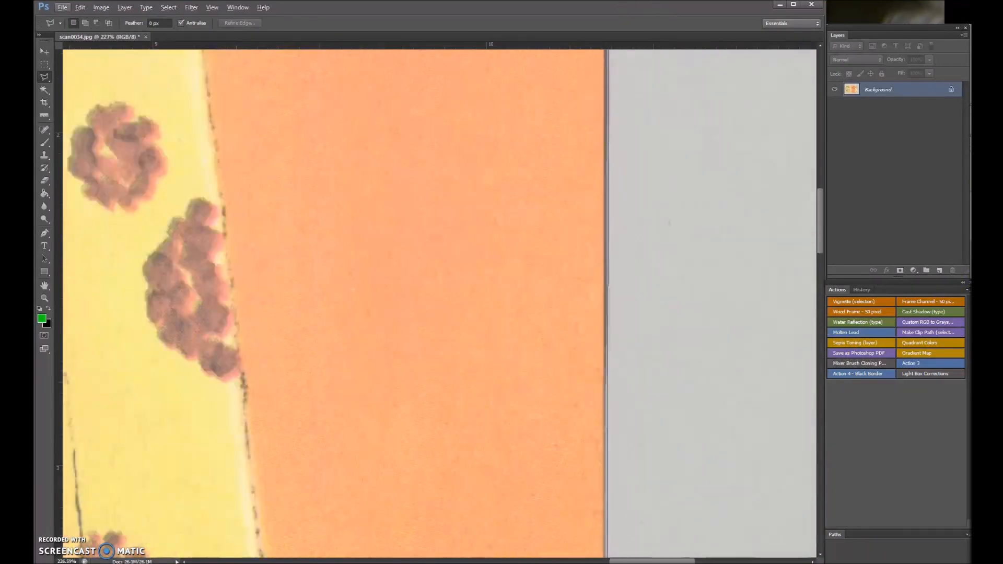
pyautogui.click(604, 211)
pyautogui.click(914, 364)
# Heal the blemishes on scan0034 with the Spot Healing Brush, and save and close the file.
pyautogui.scroll(-5, 339, 476)
pyautogui.scroll(5, 339, 475)
pyautogui.hscroll(10, 775, 455)
pyautogui.scroll(10, 775, 455)
pyautogui.hscroll(-10, 774, 455)
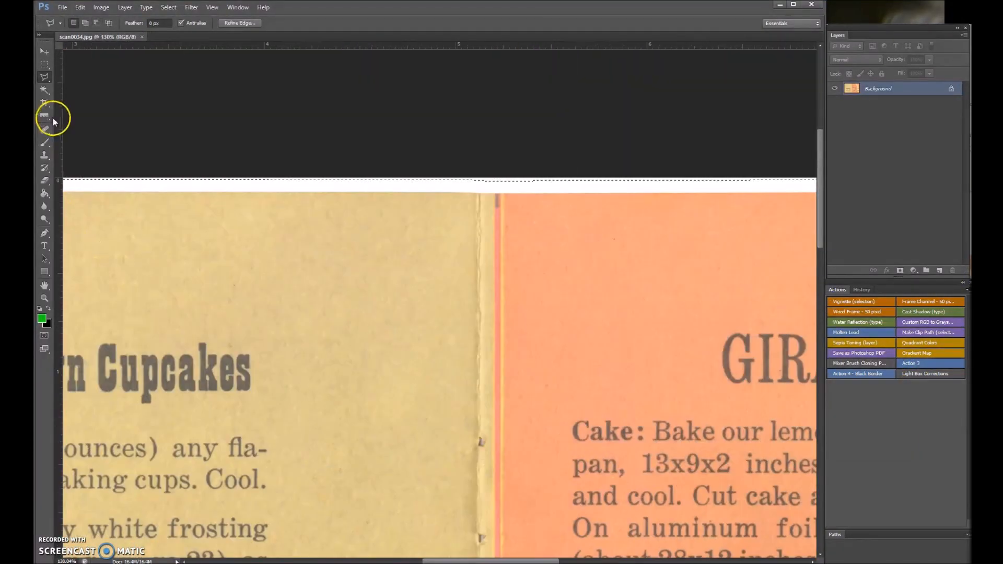
pyautogui.click(45, 130)
pyautogui.hscroll(-5, 295, 403)
pyautogui.hscroll(1, 296, 403)
pyautogui.click(254, 403)
pyautogui.scroll(-10, 439, 303)
pyautogui.hotkey('ctrl', 'w')
pyautogui.click(267, 218)
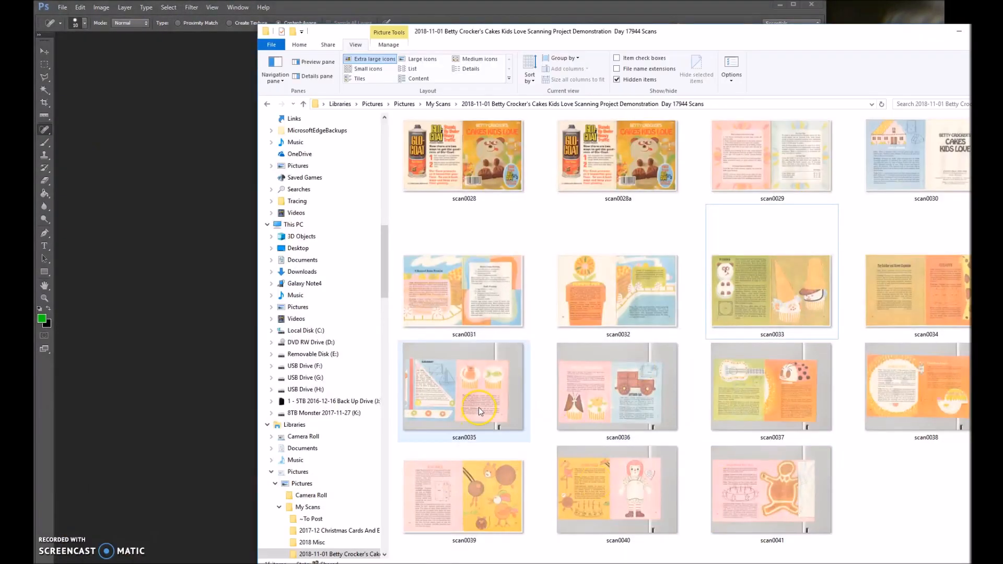
# Open scan0035 and scan0036 from the scan folder in Photoshop and straighten scan0036 to a Ruler line along its top page edge.
pyautogui.moveTo(465, 387); pyautogui.dragTo(209, 208)
pyautogui.click(45, 116)
pyautogui.scroll(10, 108, 99)
pyautogui.moveTo(87, 99); pyautogui.dragTo(544, 127)
pyautogui.click(100, 7)
# Straighten scan0035 by rotating its canvas to the Ruler angle drawn along the top page edge.
pyautogui.click(99, 37)
pyautogui.scroll(10, 164, 166)
pyautogui.moveTo(164, 165); pyautogui.dragTo(584, 240)
pyautogui.click(101, 7)
pyautogui.press('Return')
# Trace the top and left page edges of scan0035 with the Polygonal Lasso, down to the page's lower left corner.
pyautogui.click(44, 77)
pyautogui.scroll(5, 593, 244)
pyautogui.click(569, 236)
pyautogui.click(195, 238)
pyautogui.hscroll(-10, 195, 238)
pyautogui.click(195, 238)
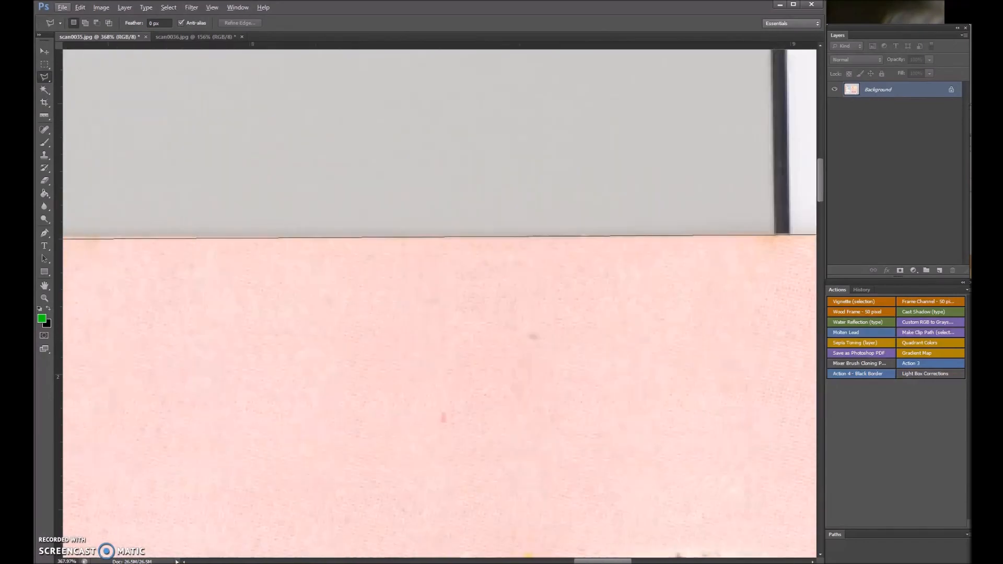
pyautogui.hscroll(-10, 195, 238)
pyautogui.click(195, 238)
pyautogui.hscroll(-10, 270, 233)
pyautogui.click(346, 235)
pyautogui.scroll(-10, 347, 235)
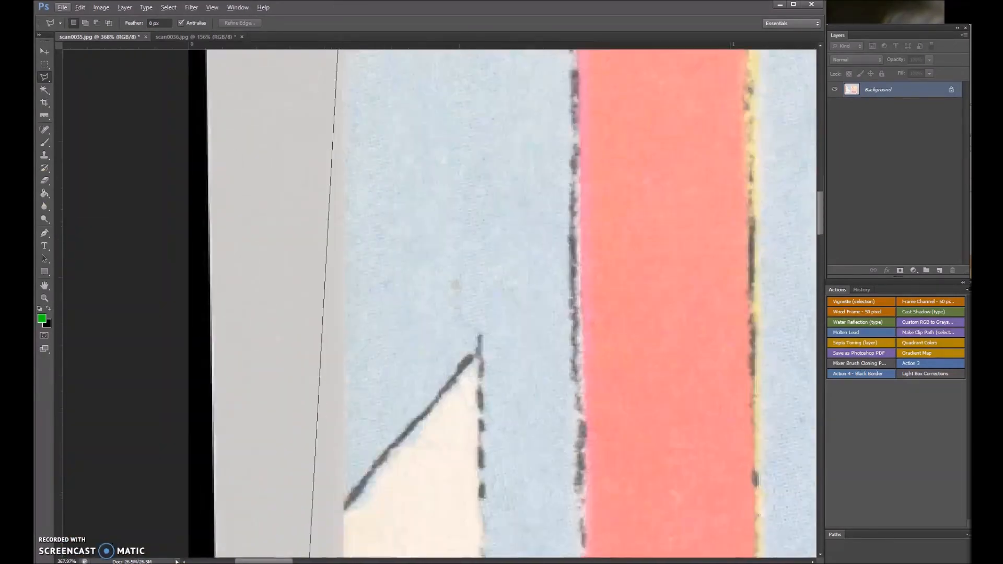
pyautogui.click(347, 496)
pyautogui.scroll(-10, 347, 496)
pyautogui.click(349, 322)
# Complete the lasso outline along the bottom and right page edges of scan0035 and run Action 3 to whiten and crop the surroundings.
pyautogui.hscroll(10, 349, 322)
pyautogui.hscroll(10, 441, 317)
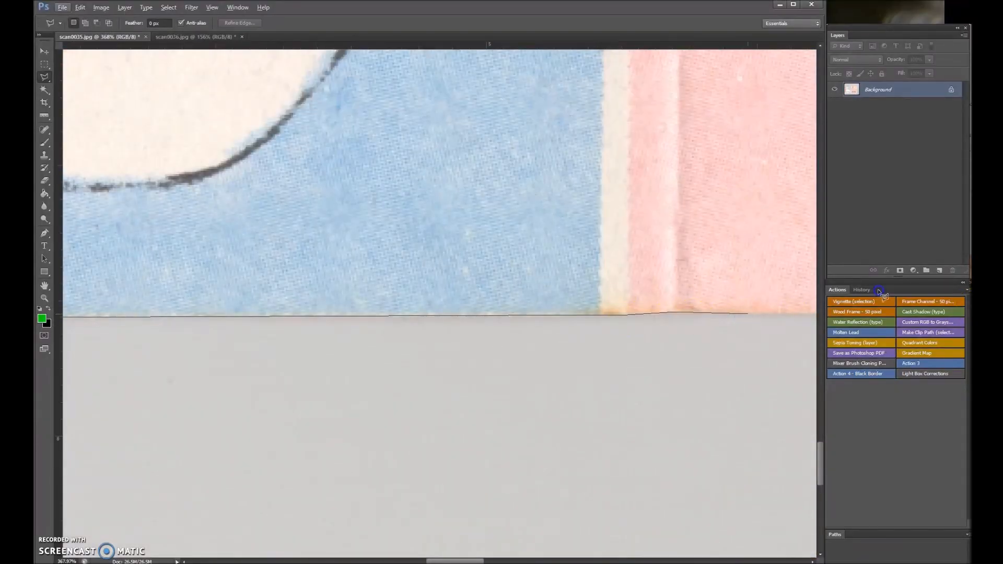
pyautogui.click(441, 316)
pyautogui.hscroll(10, 441, 349)
pyautogui.click(593, 326)
pyautogui.scroll(10, 593, 326)
pyautogui.scroll(10, 632, 261)
pyautogui.click(634, 201)
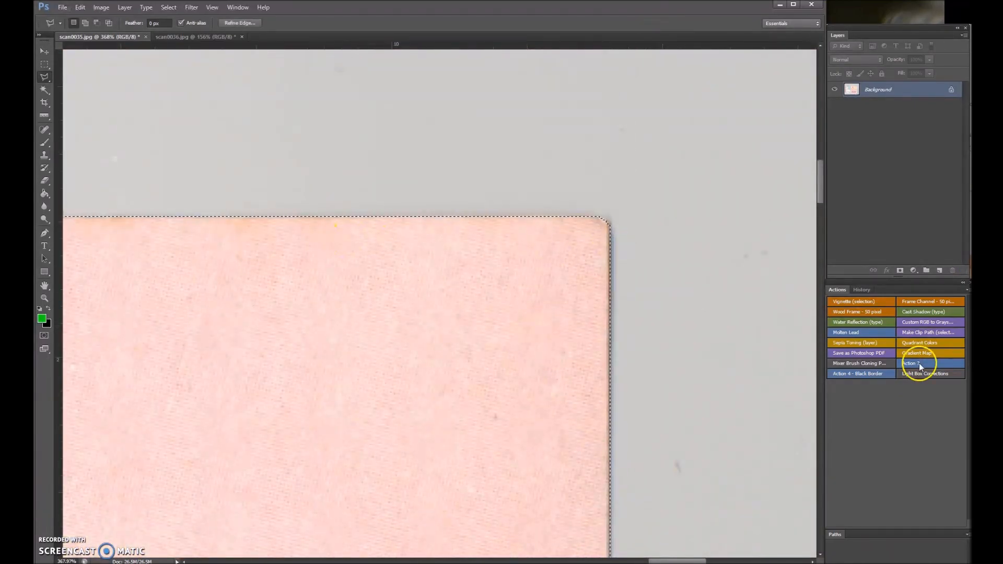
pyautogui.click(930, 362)
# Heal the spots on scan0035 with the Spot Healing Brush, including those above the cat drawing, and save and close the file.
pyautogui.scroll(-10, 134, 429)
pyautogui.scroll(8, 134, 430)
pyautogui.click(45, 129)
pyautogui.scroll(10, 112, 436)
pyautogui.click(352, 106)
pyautogui.hscroll(10, 157, 123)
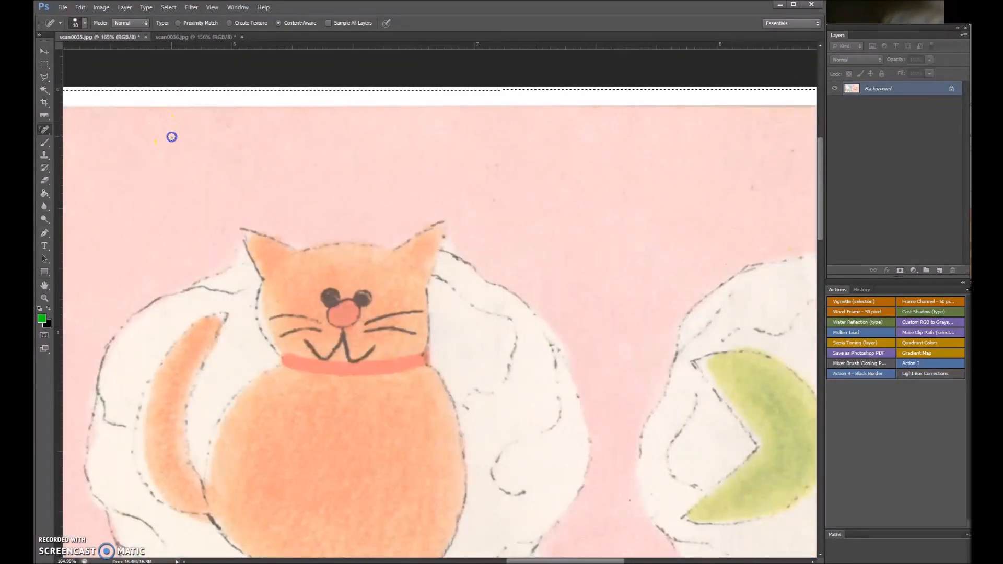
pyautogui.hscroll(10, 256, 182)
pyautogui.scroll(-10, 296, 314)
pyautogui.hscroll(-10, 296, 313)
pyautogui.scroll(-4, 155, 359)
pyautogui.scroll(-5, 155, 358)
pyautogui.hotkey('ctrl', 'w')
# Trace the top and left page edges of scan0036 with the Polygonal Lasso.
pyautogui.scroll(8, 269, 213)
pyautogui.click(45, 77)
pyautogui.click(679, 129)
pyautogui.hscroll(-10, 307, 130)
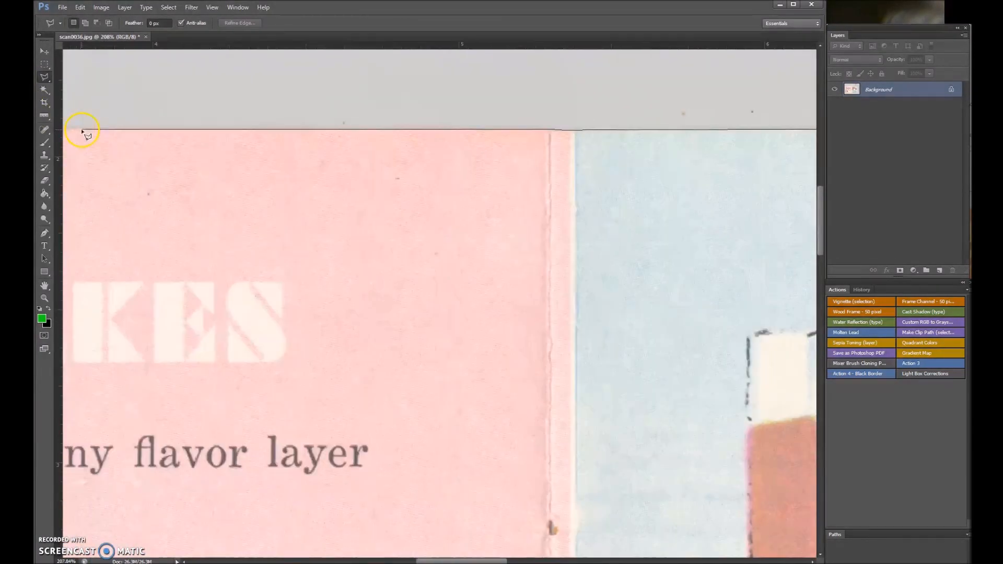
pyautogui.hscroll(-10, 76, 134)
pyautogui.click(258, 131)
pyautogui.scroll(-10, 250, 314)
pyautogui.click(250, 292)
# Complete the lasso outline along the bottom and right page edges of scan0036, and whiten and crop everything outside the page.
pyautogui.click(452, 295)
pyautogui.hscroll(10, 679, 294)
pyautogui.click(736, 292)
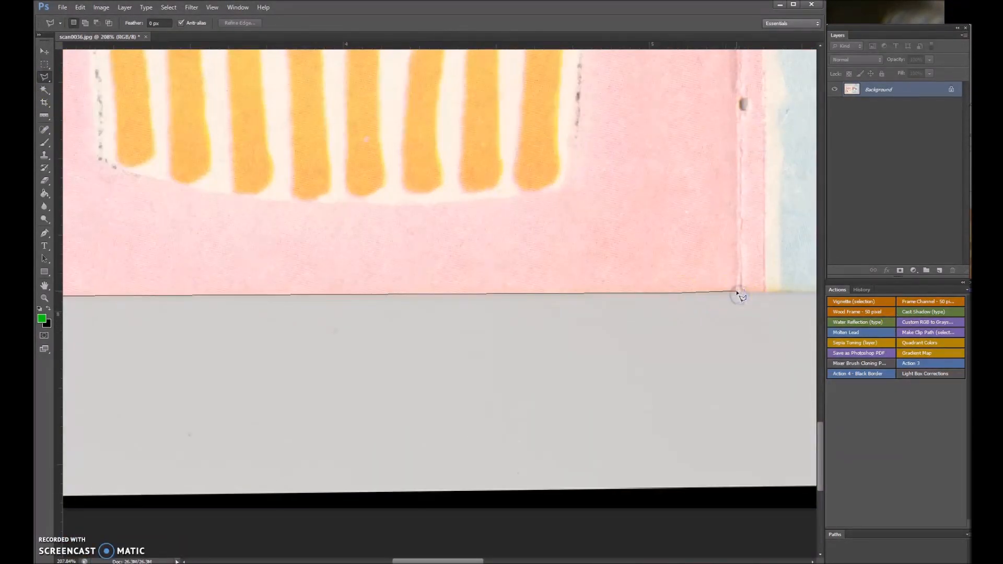
pyautogui.hscroll(10, 773, 294)
pyautogui.click(794, 301)
pyautogui.click(638, 298)
pyautogui.scroll(10, 634, 79)
pyautogui.click(645, 483)
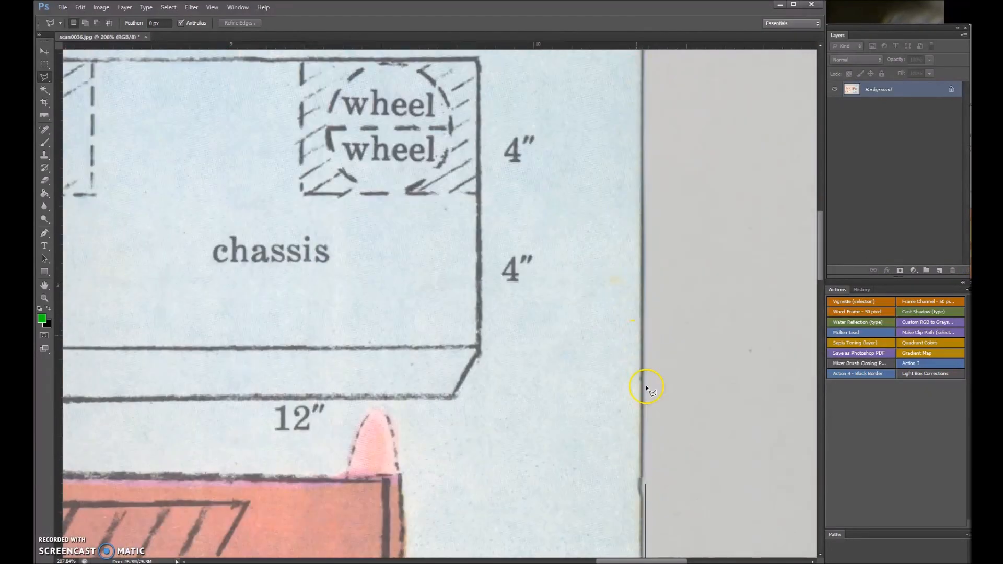
pyautogui.scroll(10, 646, 388)
pyautogui.click(638, 371)
pyautogui.hotkey('ctrl', 'shift', 'i')
pyautogui.press('Delete')
pyautogui.scroll(-5, 347, 287)
# Heal the blemishes across scan0036 with the Spot Healing Brush, and save and close the file.
pyautogui.click(44, 130)
pyautogui.scroll(5, 332, 475)
pyautogui.scroll(10, 560, 252)
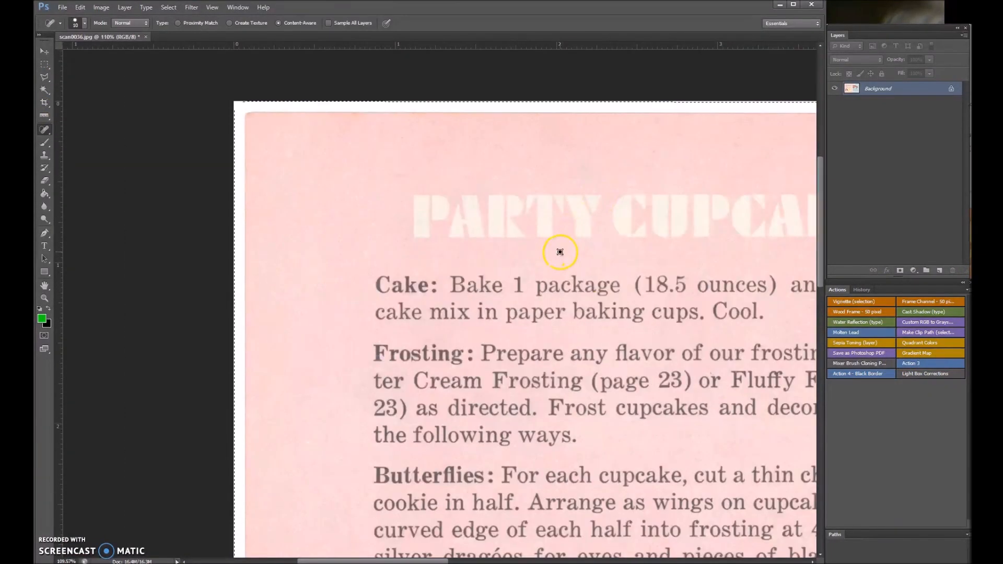
pyautogui.moveTo(422, 562); pyautogui.dragTo(672, 561)
pyautogui.scroll(-10, 477, 287)
pyautogui.scroll(-5, 477, 286)
pyautogui.click(146, 37)
pyautogui.click(264, 217)
# Open scan0037, scan0038, scan0040 and scan0041 from the scan folder in Photoshop and measure scan0041's top page edge with the Ruler.
pyautogui.hotkey('alt', 'Tab')
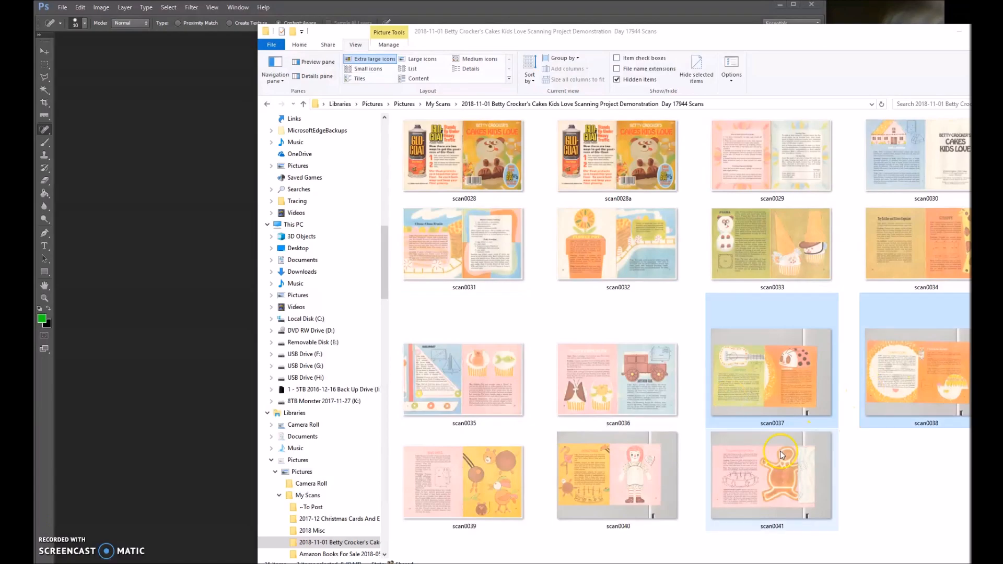
pyautogui.keyDown('ctrl'); pyautogui.click(780, 455); pyautogui.keyUp('ctrl')
pyautogui.keyDown('ctrl'); pyautogui.click(618, 475); pyautogui.keyUp('ctrl')
pyautogui.moveTo(618, 475); pyautogui.dragTo(157, 261)
pyautogui.rightClick(44, 115)
pyautogui.click(83, 131)
pyautogui.scroll(5, 152, 162)
pyautogui.moveTo(67, 130); pyautogui.dragTo(519, 130)
pyautogui.moveTo(601, 561); pyautogui.dragTo(409, 561)
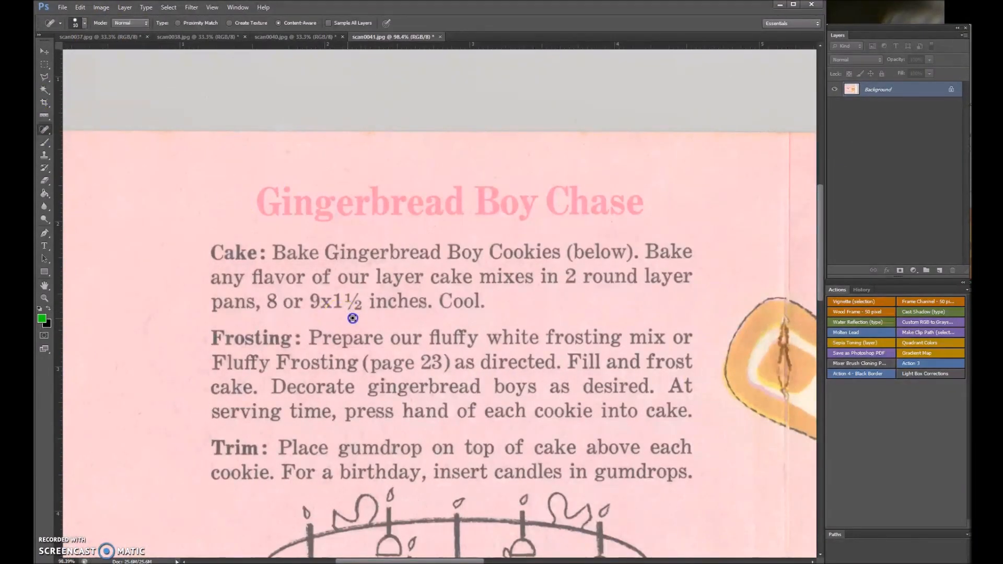
# Straighten scan0040 by rotating its canvas to the Ruler angle drawn along the top page edge.
pyautogui.click(295, 37)
pyautogui.click(44, 116)
pyautogui.scroll(5, 117, 104)
pyautogui.moveTo(117, 110); pyautogui.dragTo(661, 112)
pyautogui.click(102, 8)
# Draw a Ruler line along the top page edge of scan0038.
pyautogui.click(196, 37)
pyautogui.scroll(5, 143, 131)
pyautogui.moveTo(143, 149); pyautogui.dragTo(414, 227)
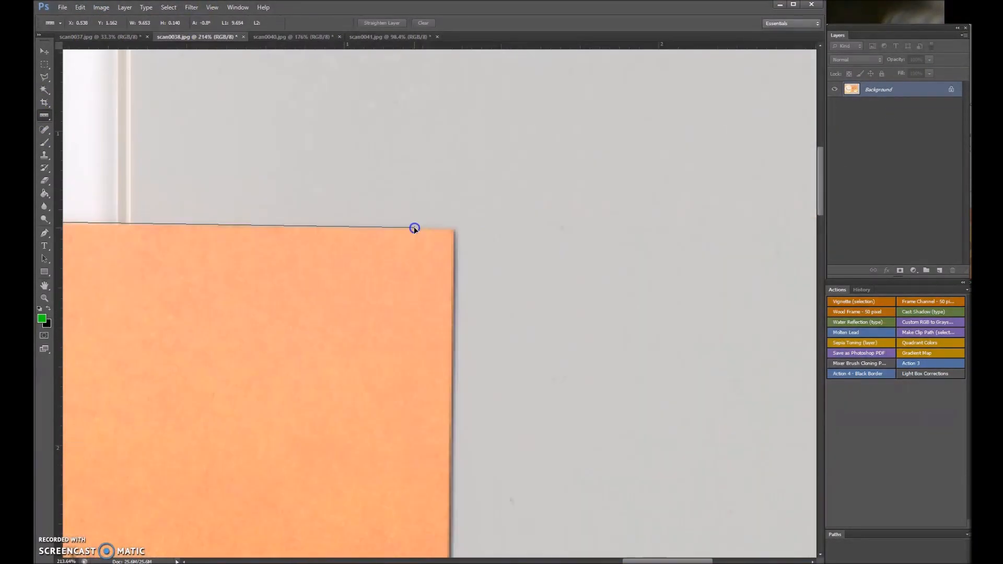
# Straighten scan0037 by rotating its canvas to the Ruler angle drawn along the top page edge.
pyautogui.click(99, 37)
pyautogui.scroll(5, 156, 168)
pyautogui.moveTo(220, 210); pyautogui.dragTo(481, 213)
pyautogui.click(101, 8)
pyautogui.click(45, 77)
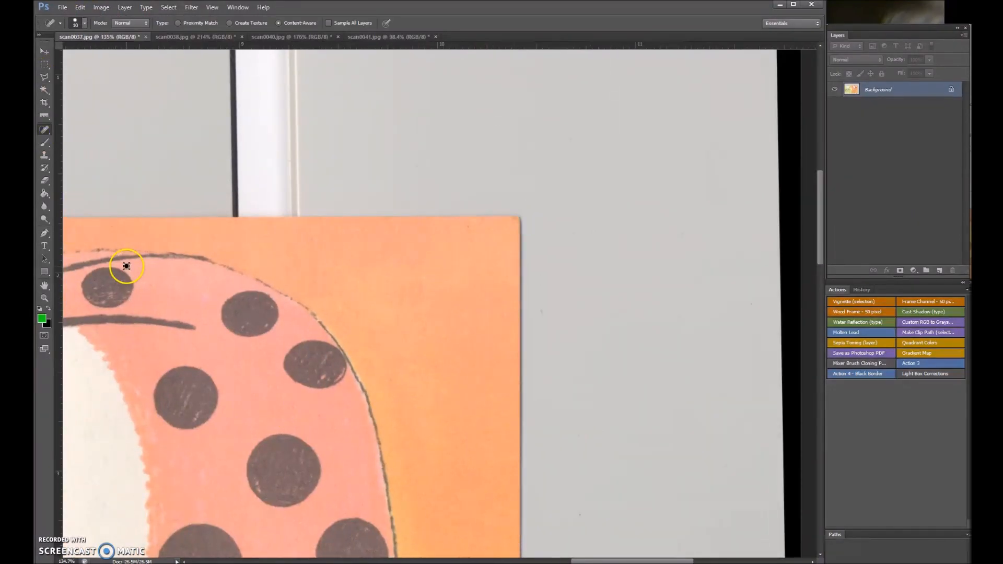
# Outline scan0037's page edges with the Polygonal Lasso and apply the Light Box Corrections action to whiten and crop the surroundings.
pyautogui.click(44, 77)
pyautogui.scroll(5, 543, 225)
pyautogui.click(480, 209)
pyautogui.click(283, 213)
pyautogui.click(308, 210)
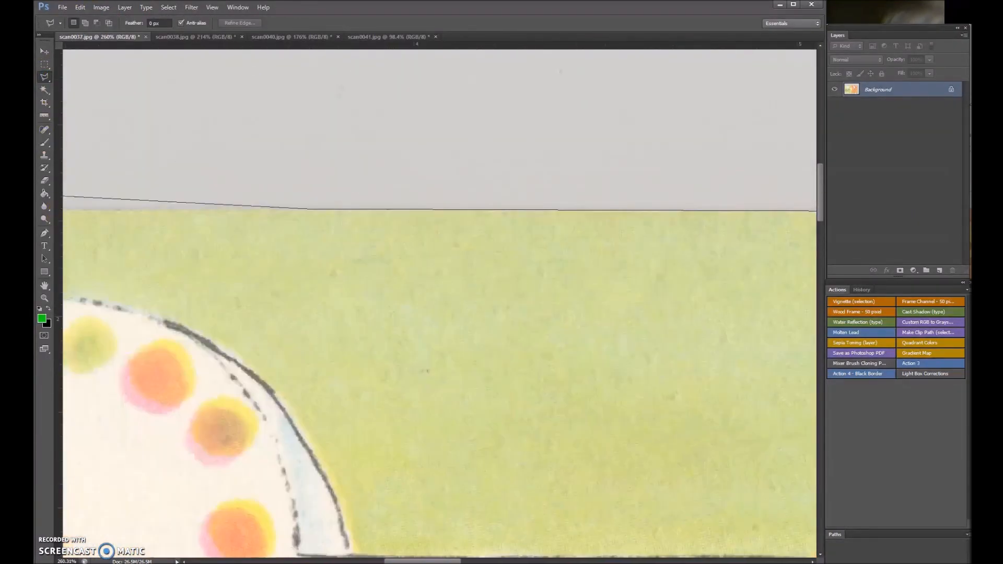
pyautogui.click(241, 211)
pyautogui.click(246, 324)
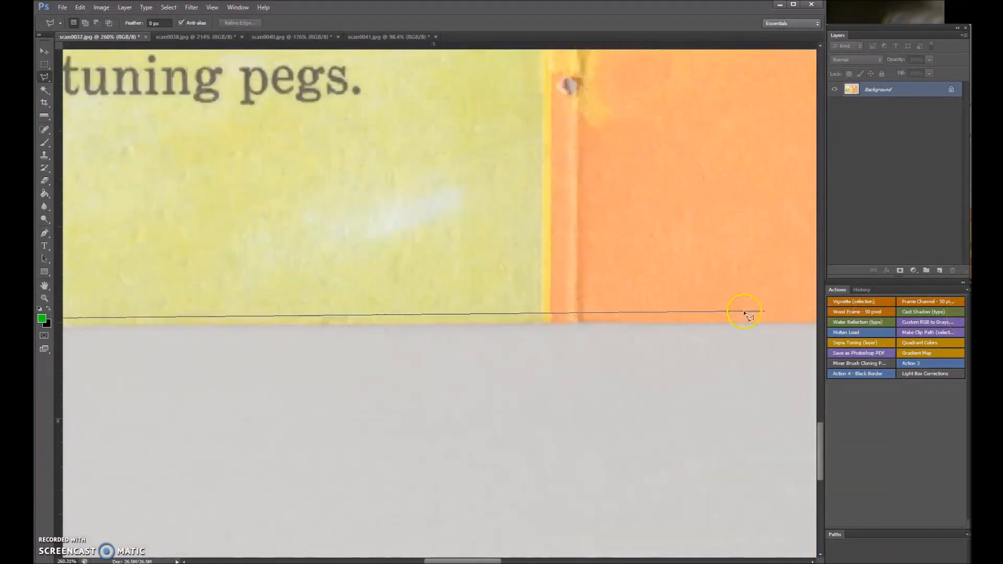
pyautogui.click(768, 331)
pyautogui.click(488, 244)
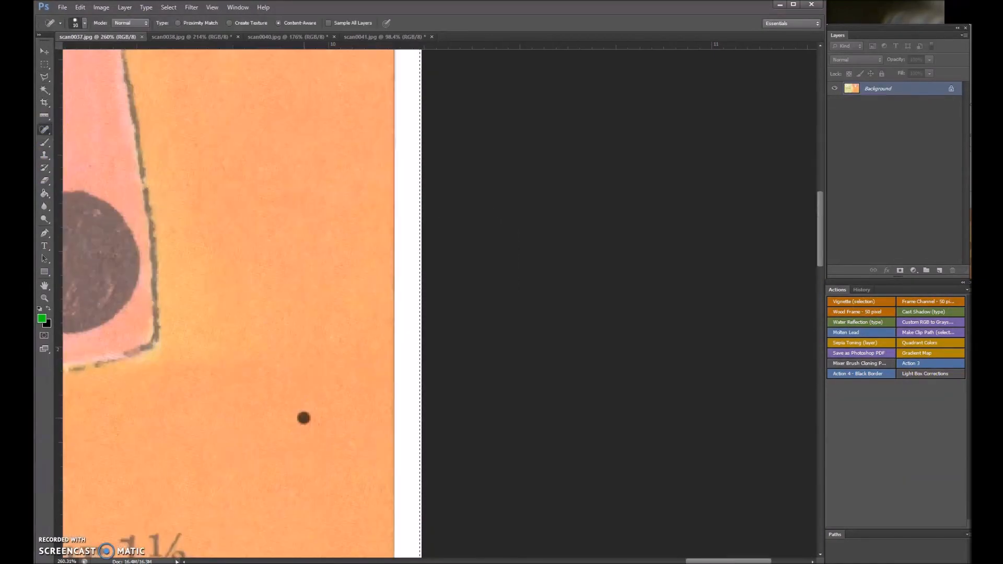
pyautogui.click(205, 326)
pyautogui.scroll(-10, 398, 427)
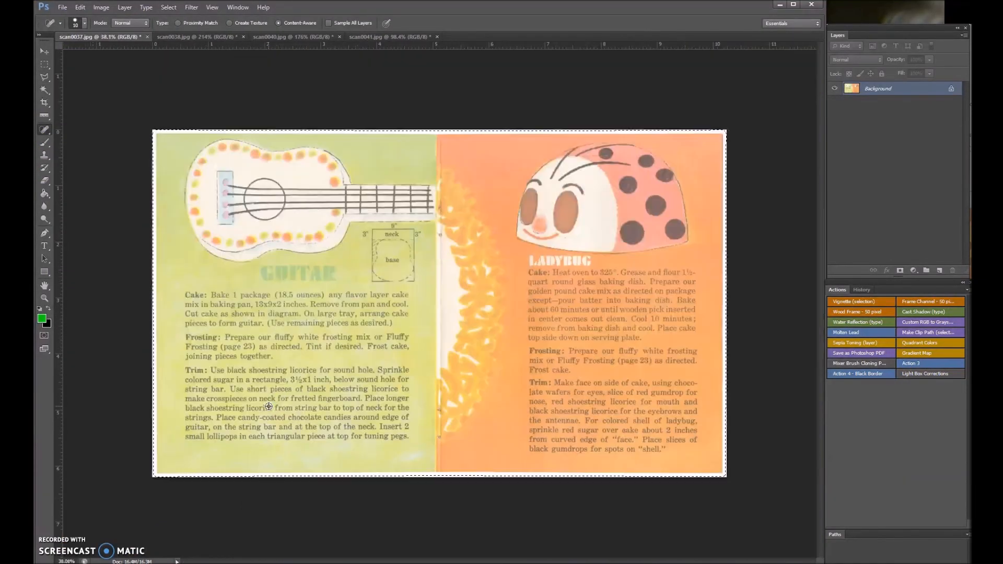
# Heal the blemishes on scan0037 with the Spot Healing Brush and close the file with its changes saved.
pyautogui.scroll(3, 439, 302)
pyautogui.scroll(5, 545, 73)
pyautogui.moveTo(242, 159); pyautogui.dragTo(381, 92)
pyautogui.scroll(-5, 396, 105)
pyautogui.click(147, 37)
pyautogui.click(265, 216)
# Outline scan0038's page edges with the Polygonal Lasso, apply the Light Box Corrections action and save the file.
pyautogui.click(45, 77)
pyautogui.scroll(4, 452, 234)
pyautogui.click(453, 234)
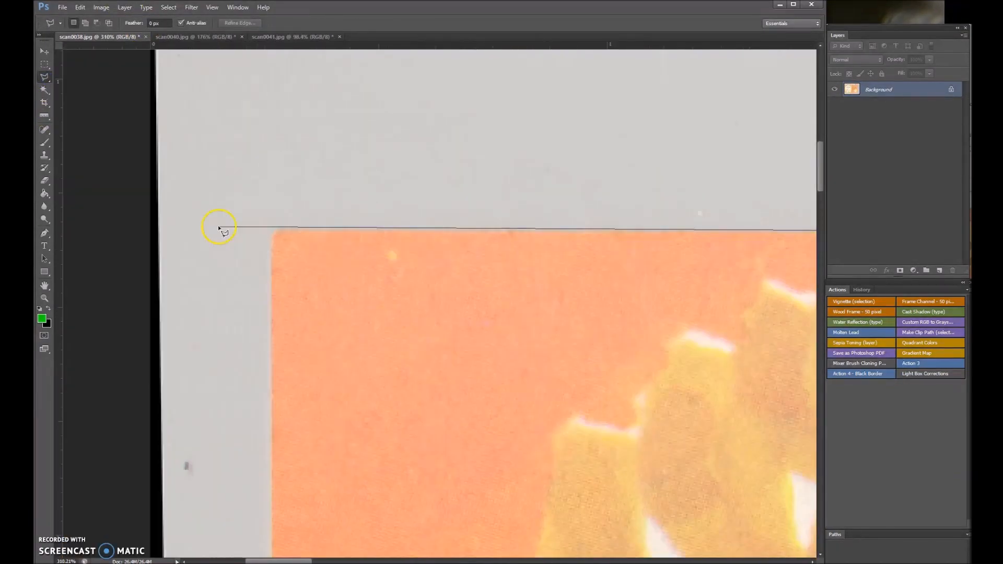
pyautogui.click(272, 229)
pyautogui.click(278, 419)
pyautogui.click(615, 410)
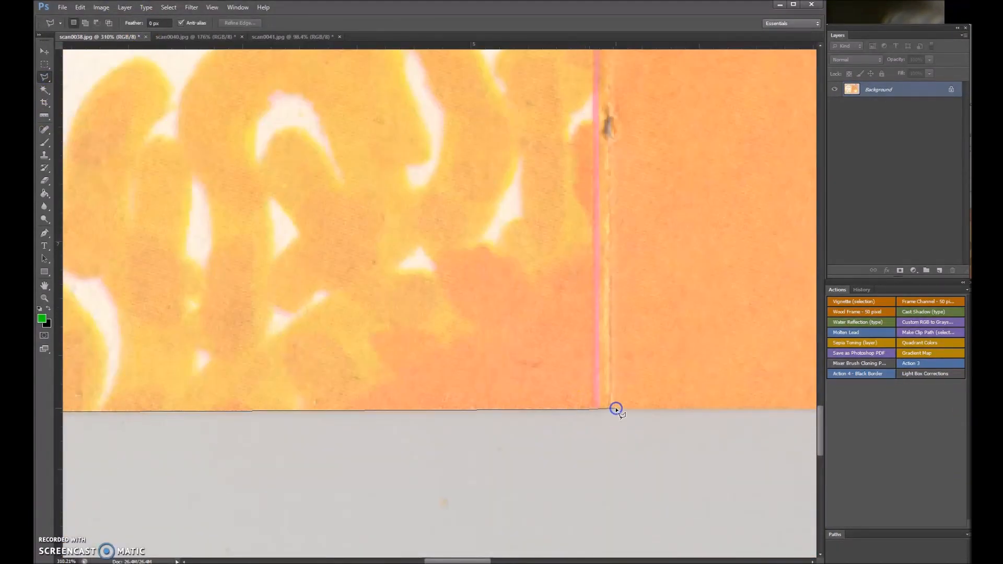
pyautogui.click(504, 416)
pyautogui.click(763, 418)
pyautogui.click(761, 264)
pyautogui.click(924, 373)
pyautogui.hotkey('ctrl', 's')
# Outline scan0040's page edges with the Polygonal Lasso, apply the Light Box Corrections action and save the file.
pyautogui.click(205, 36)
pyautogui.scroll(3, 671, 134)
pyautogui.click(671, 135)
pyautogui.click(370, 133)
pyautogui.click(282, 134)
pyautogui.click(280, 350)
pyautogui.click(282, 357)
pyautogui.click(610, 352)
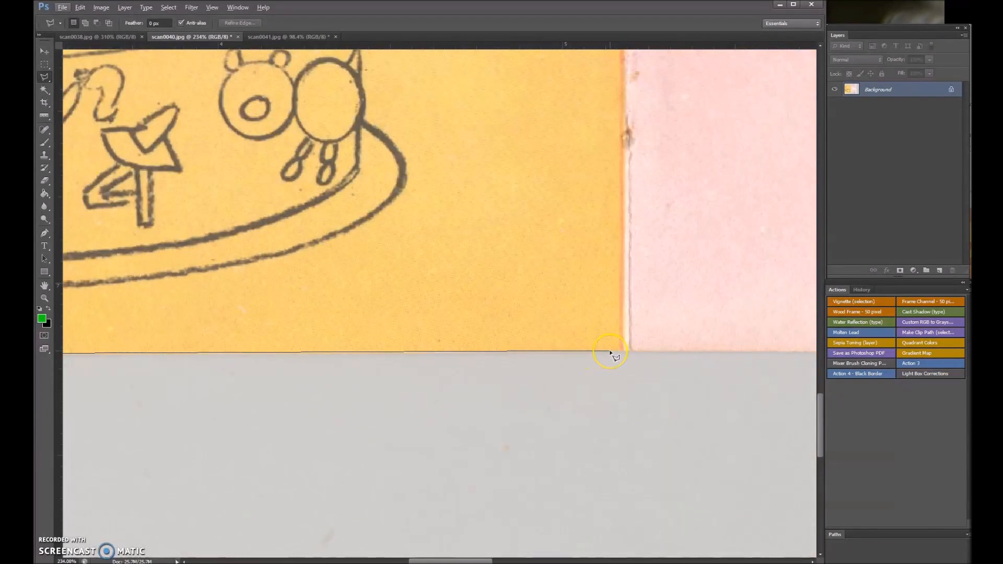
pyautogui.click(609, 360)
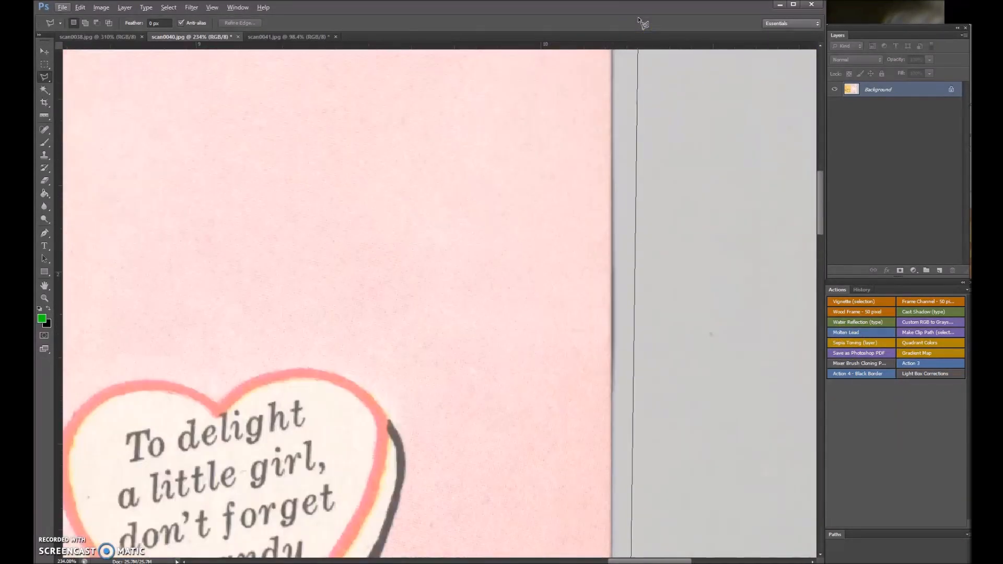
pyautogui.click(610, 229)
pyautogui.click(924, 373)
pyautogui.scroll(-5, 143, 365)
pyautogui.hotkey('ctrl', 's')
# Outline scan0041's page edges with the Polygonal Lasso and apply the Light Box Corrections action.
pyautogui.click(287, 36)
pyautogui.scroll(6, 601, 147)
pyautogui.click(609, 141)
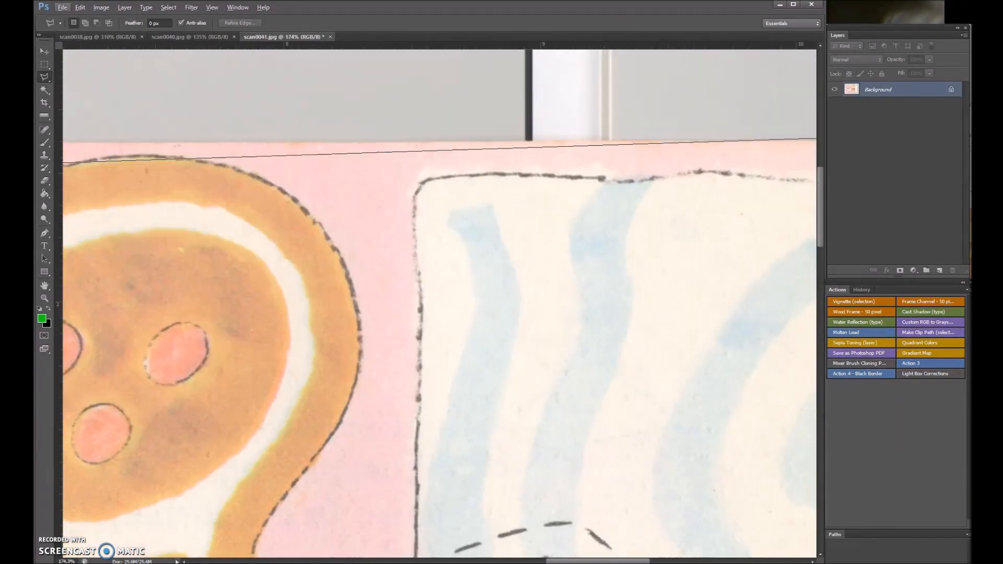
pyautogui.click(271, 141)
pyautogui.click(271, 343)
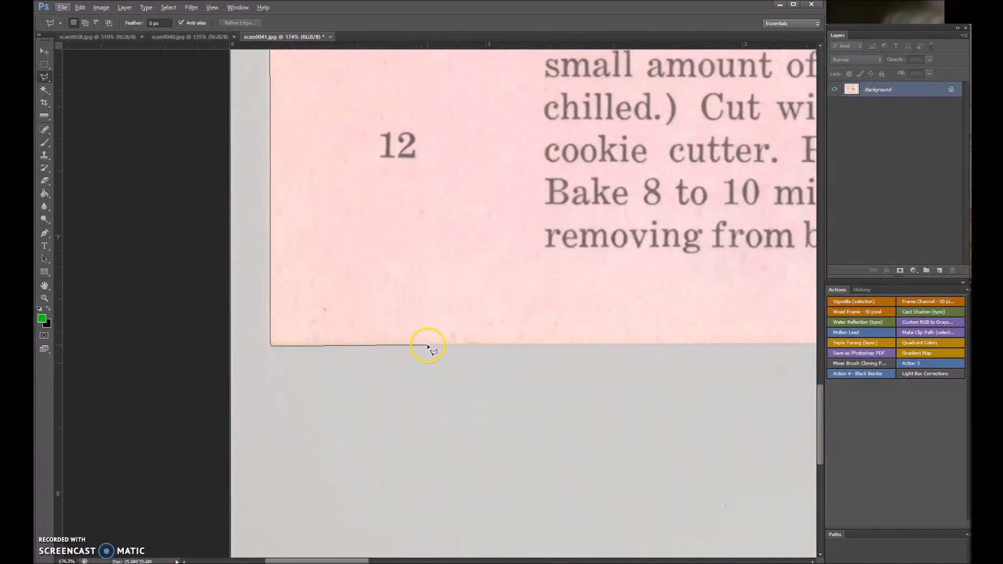
pyautogui.click(676, 343)
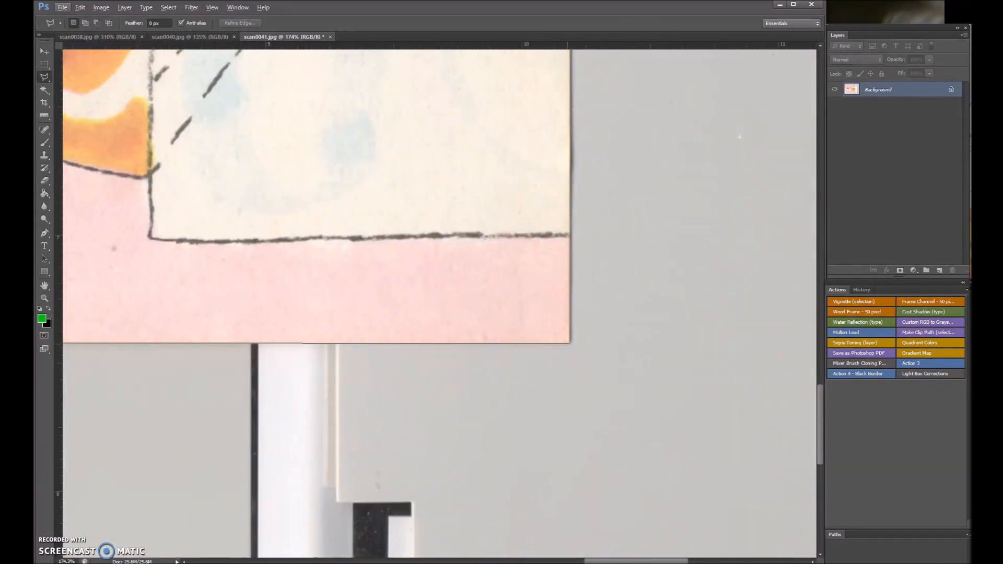
pyautogui.click(571, 342)
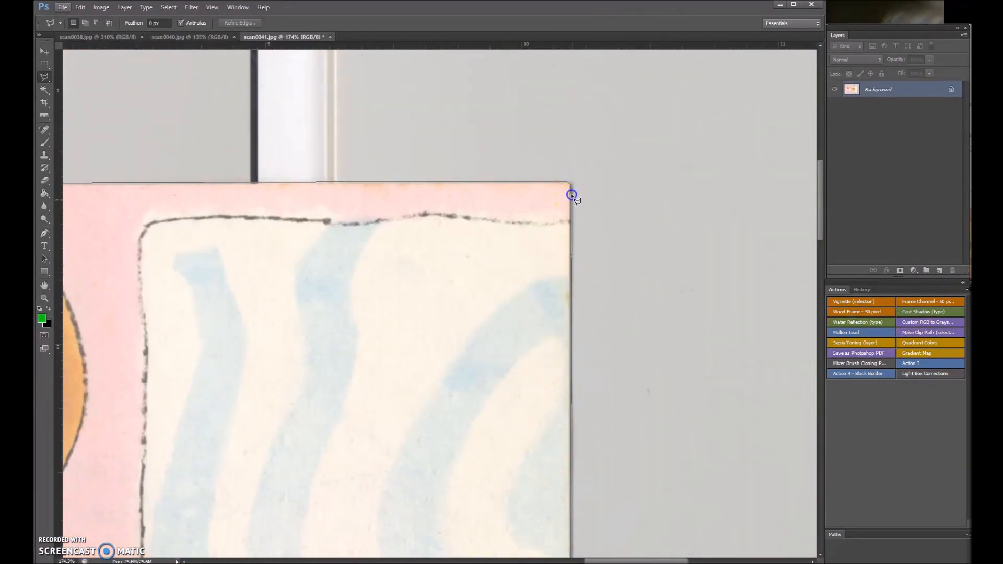
pyautogui.click(569, 185)
pyautogui.click(925, 373)
# Heal specks around the title and recipe text of scan0041 with the Spot Healing Brush.
pyautogui.press('j')
pyautogui.click(94, 342)
pyautogui.hscroll(-10, 266, 365)
pyautogui.hscroll(-10, 716, 353)
pyautogui.scroll(10, 716, 352)
pyautogui.click(562, 176)
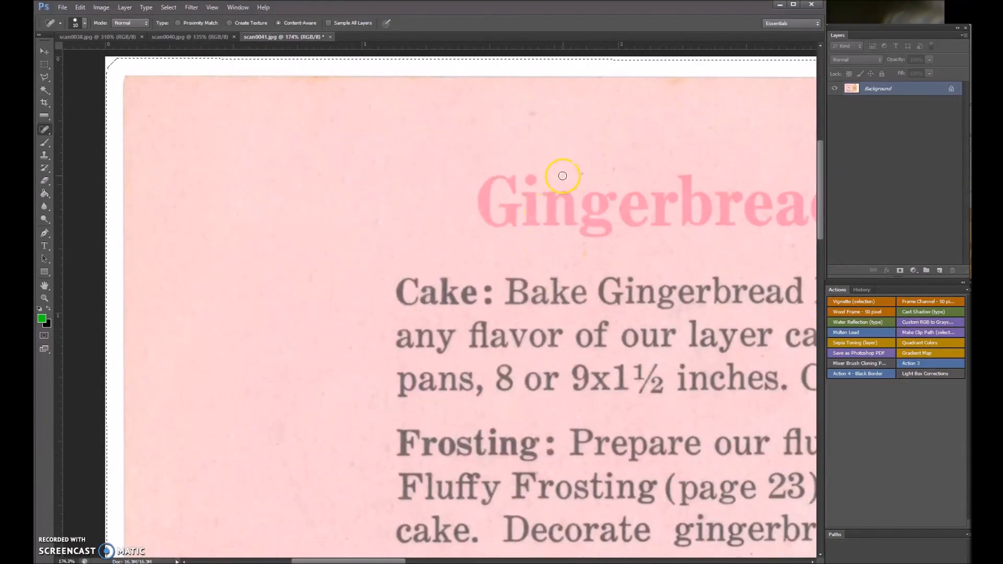
pyautogui.moveTo(434, 306); pyautogui.dragTo(470, 288)
# Display the edit history, heal the remaining blemishes across scan0041 and close the file with its changes saved.
pyautogui.click(860, 290)
pyautogui.click(874, 502)
pyautogui.click(678, 85)
pyautogui.hscroll(10, 678, 85)
pyautogui.moveTo(628, 115); pyautogui.dragTo(658, 79)
pyautogui.hscroll(10, 362, 83)
pyautogui.moveTo(573, 154); pyautogui.dragTo(565, 201)
pyautogui.hotkey('ctrl', '0')
pyautogui.click(330, 37)
pyautogui.click(265, 217)
# Heal specks on the doll page and beside the centre fold of scan0040 with the Spot Healing Brush.
pyautogui.click(483, 544)
pyautogui.hscroll(-3, 483, 314)
pyautogui.click(738, 154)
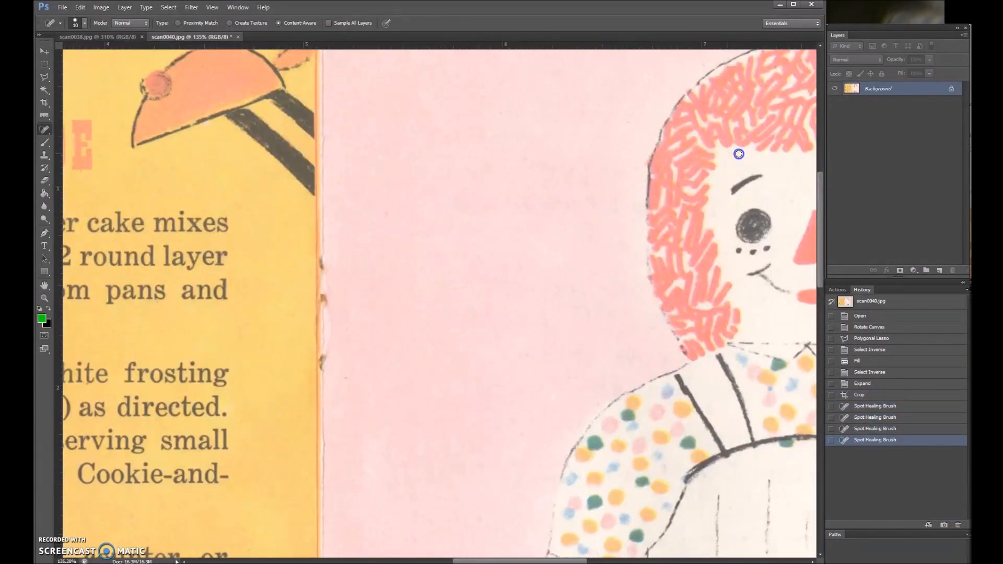
pyautogui.scroll(-10, 522, 261)
pyautogui.moveTo(262, 269); pyautogui.dragTo(262, 293)
pyautogui.click(231, 146)
# Heal the spots on scan0040's Animal Parade page and close the file with its changes saved.
pyautogui.moveTo(477, 560); pyautogui.dragTo(318, 560)
pyautogui.scroll(5, 491, 89)
pyautogui.click(491, 89)
pyautogui.scroll(5, 491, 89)
pyautogui.click(362, 98)
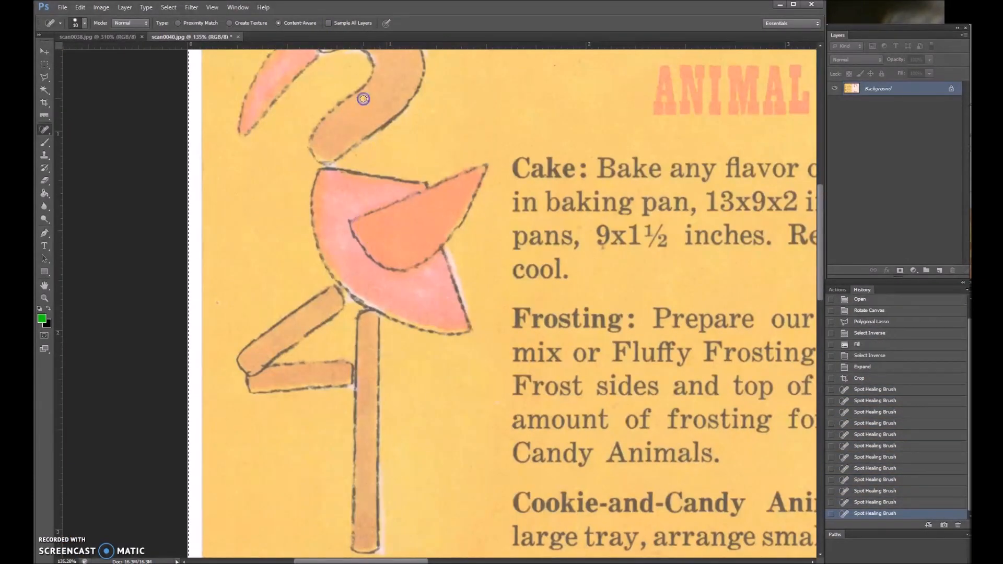
pyautogui.scroll(4, 553, 184)
pyautogui.scroll(-10, 496, 215)
pyautogui.hscroll(10, 452, 494)
pyautogui.scroll(-10, 452, 495)
pyautogui.click(238, 37)
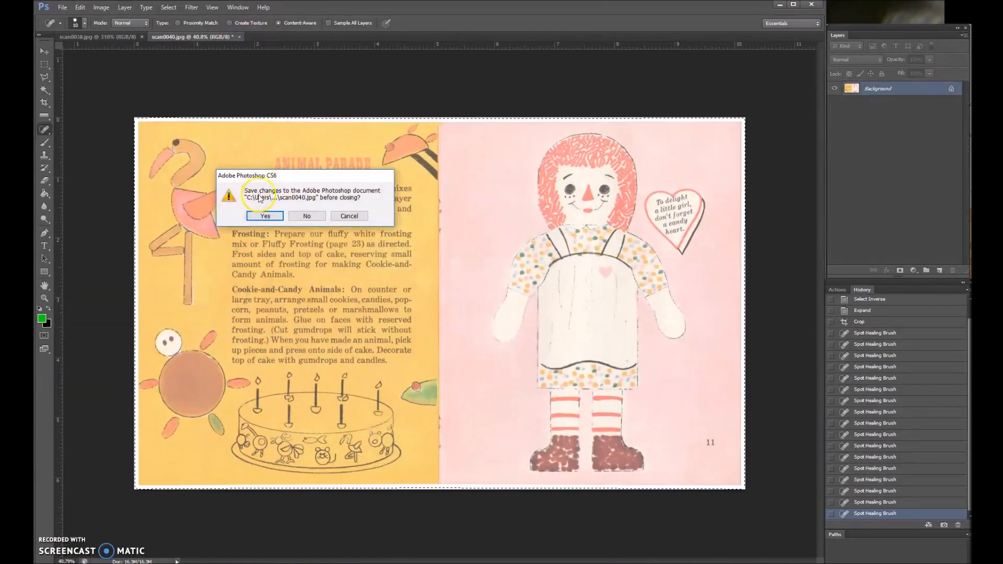
pyautogui.click(264, 217)
# Heal the blemishes on scan0038 and close the file with its changes saved.
pyautogui.scroll(-10, 164, 444)
pyautogui.scroll(5, 164, 444)
pyautogui.click(165, 444)
pyautogui.hotkey('ctrl', '0')
pyautogui.click(143, 37)
pyautogui.click(264, 217)
# Switch to the scan folder in File Explorer and open all scans from scan0028 to scan0041 in Photoshop.
pyautogui.hotkey('alt', 'Tab')
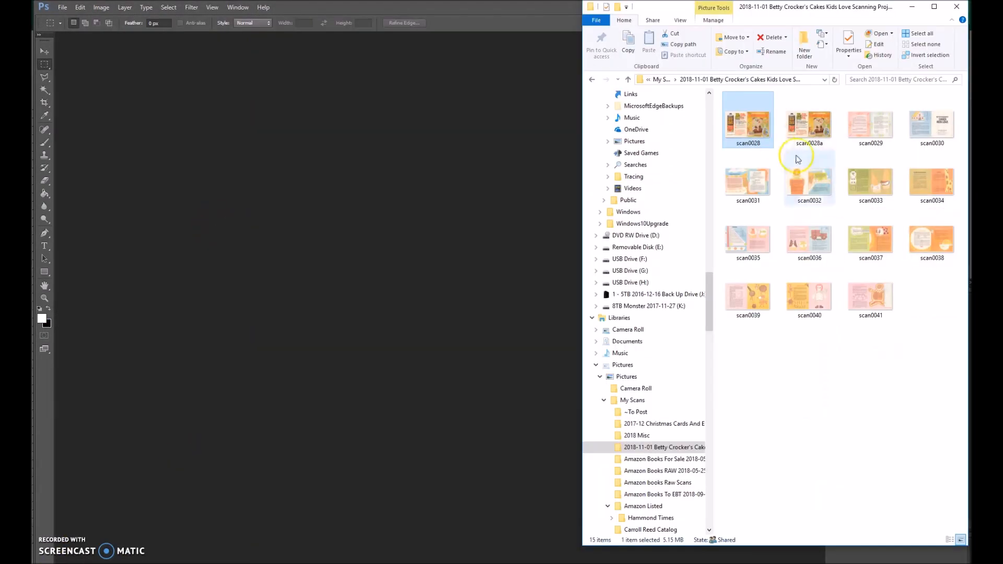
pyautogui.keyDown('shift'); pyautogui.click(861, 302); pyautogui.keyUp('shift')
pyautogui.moveTo(772, 158); pyautogui.dragTo(343, 252)
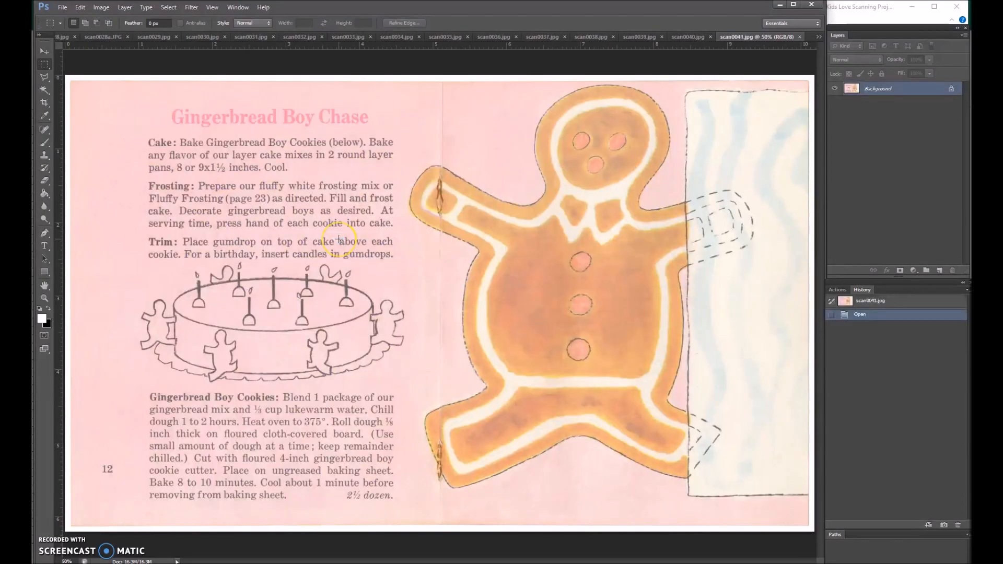
# Open scan0041's file information and enter the keywords Eudaemonius, BlueMarbleBounty and 2018-11-05.
pyautogui.click(62, 8)
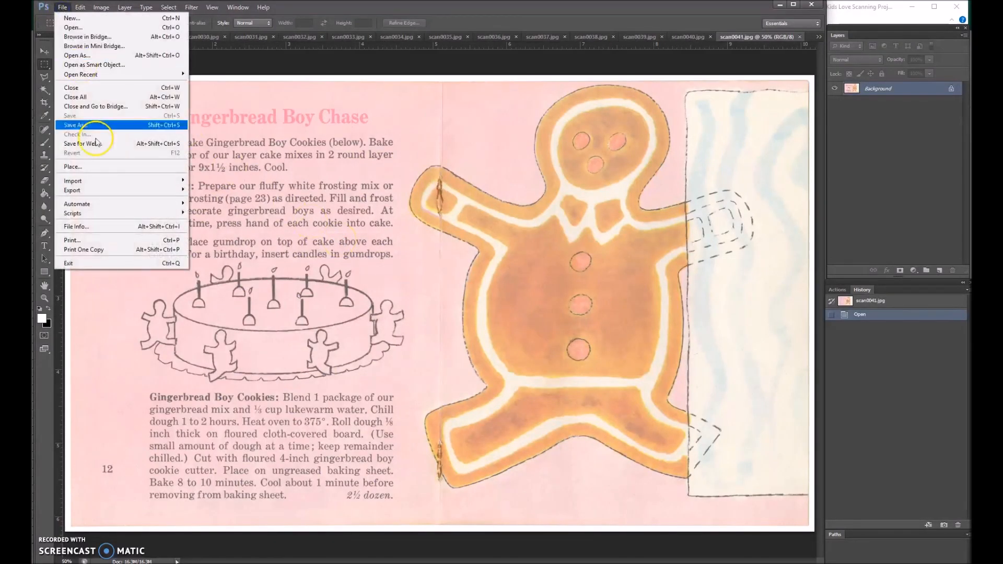
pyautogui.click(104, 230)
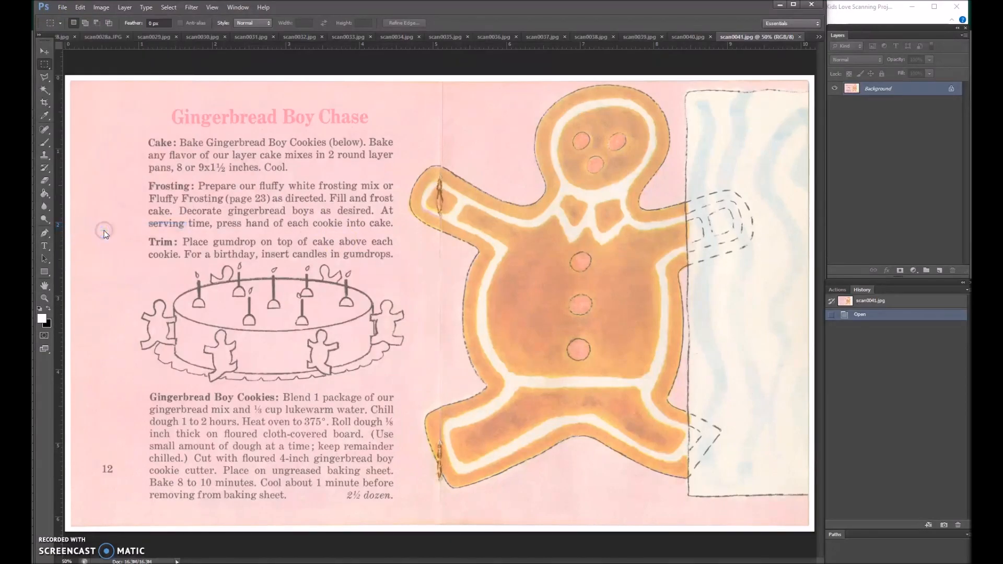
pyautogui.click(416, 286)
pyautogui.write('Eu')
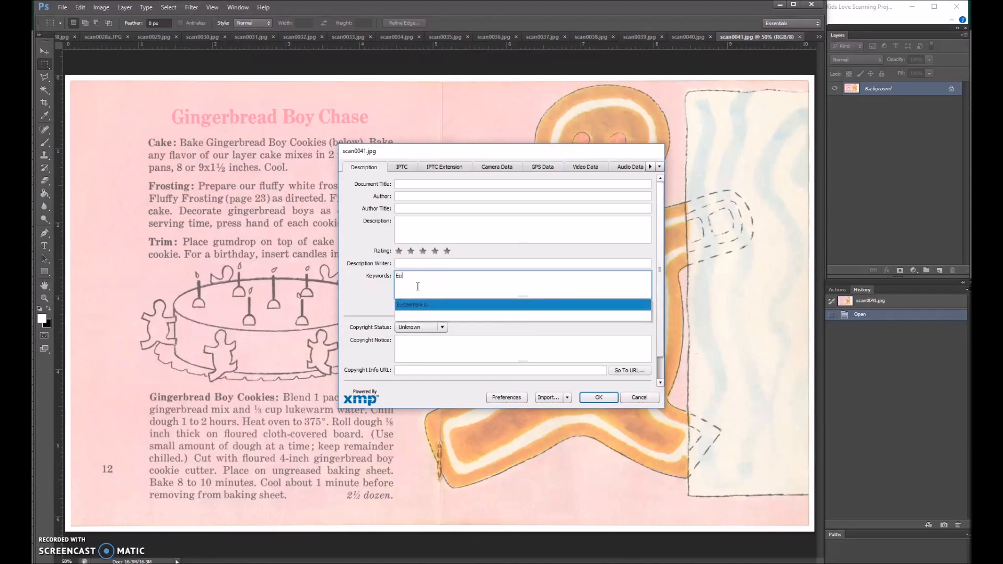
pyautogui.write('daemonius, BlueMarbl')
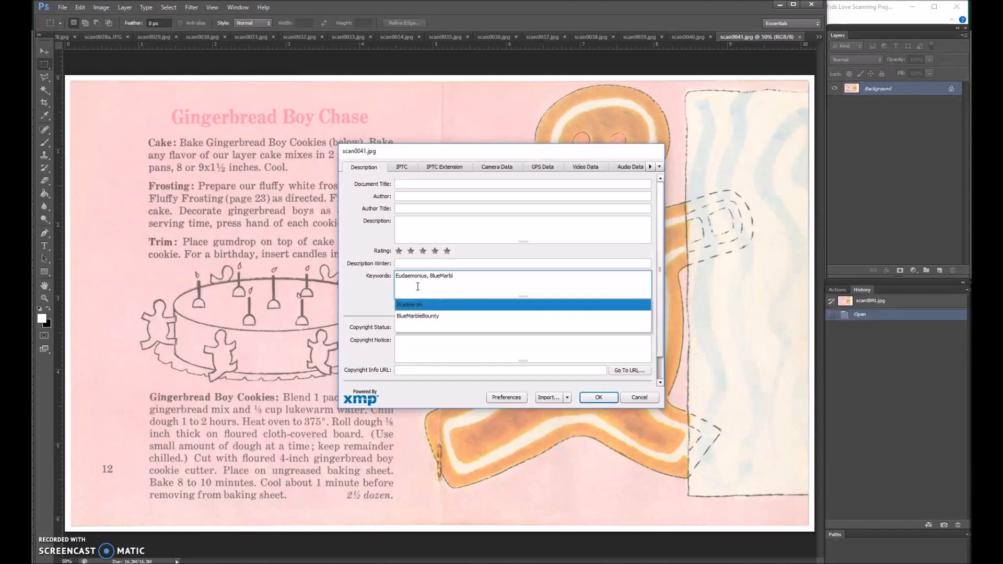
pyautogui.press('Down')
pyautogui.press('Return')
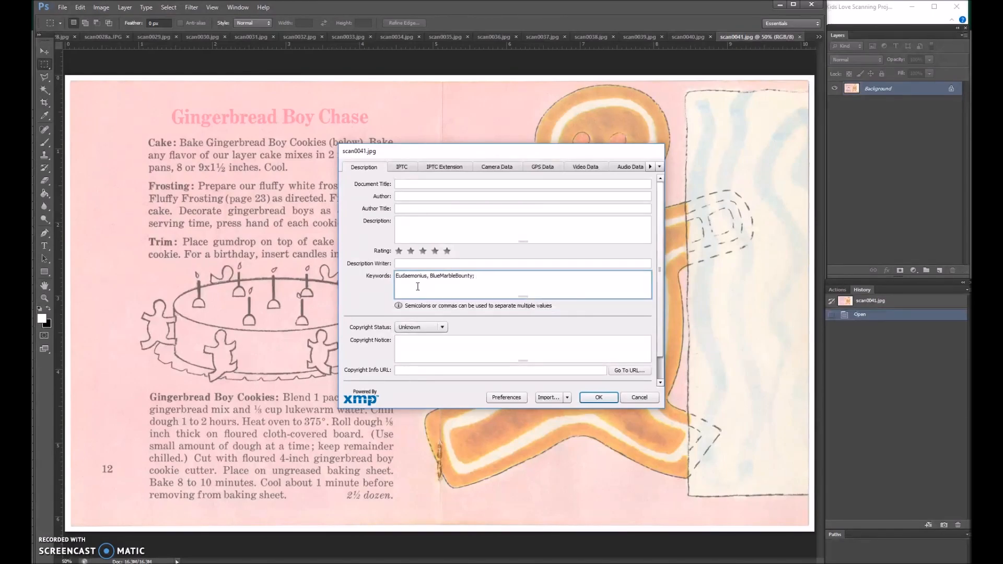
pyautogui.write('2018')
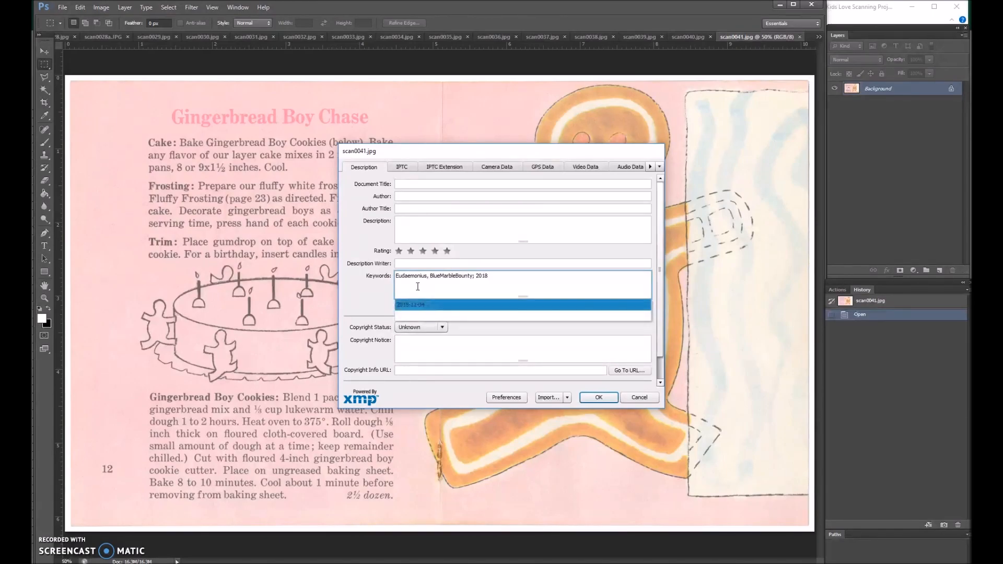
pyautogui.write('-11-05')
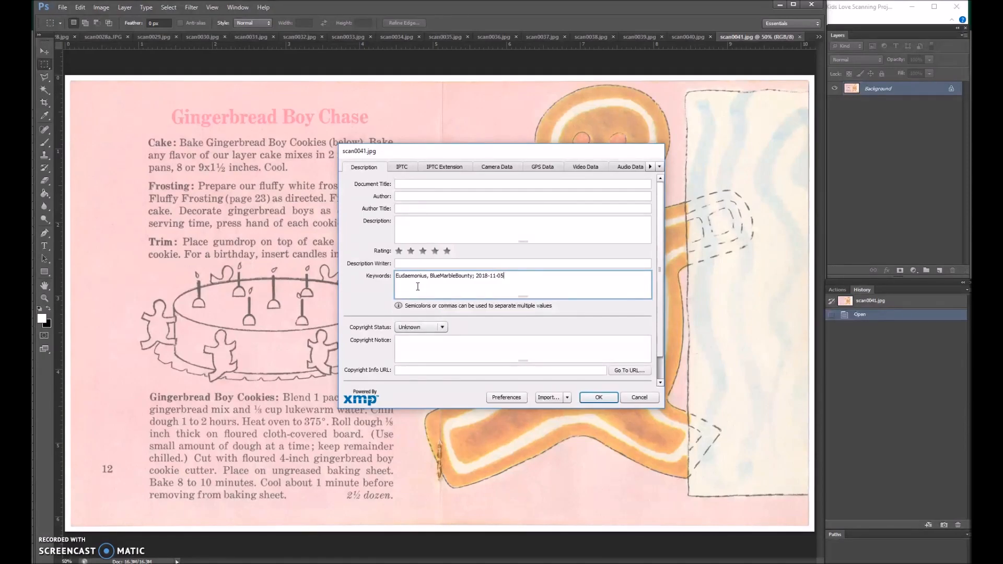
pyautogui.write(', Cookbook')
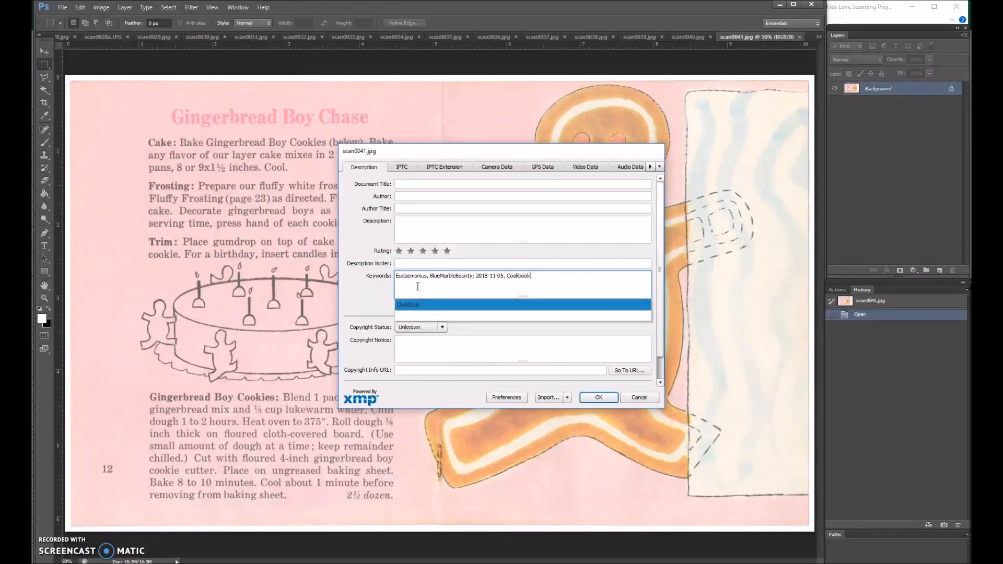
pyautogui.write(', Cake, Ca')
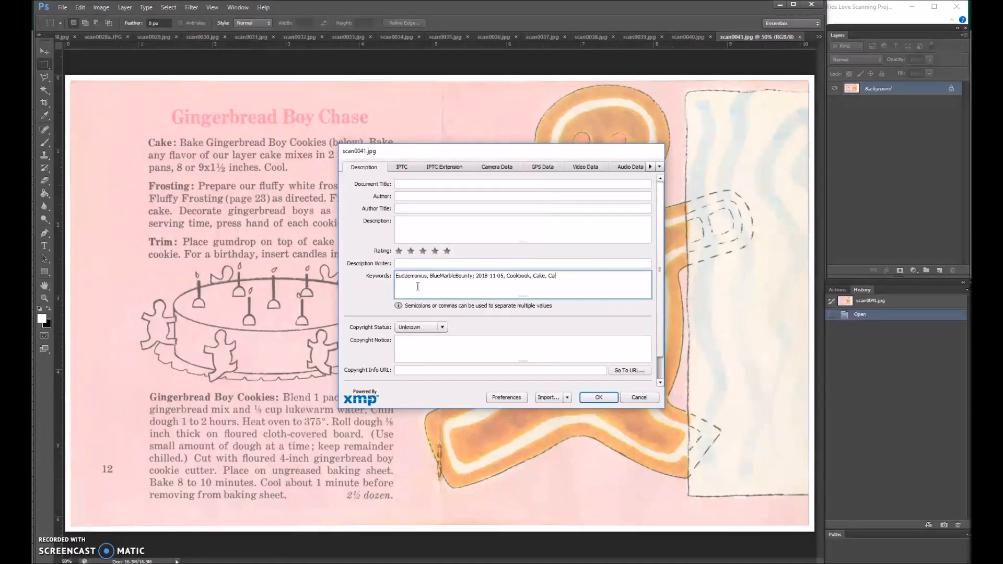
pyautogui.write('kes, Decorating, Vintage')
# Add the keywords Cookbook, Cake, Cakes, Decorating and Vintage to scan0041's file information.
pyautogui.write(', Vintage,')
# Copy the PH2012 Betty Crocker booklet entry, from number through year, from the Excel catalog and paste it after scan0041's existing keywords.
pyautogui.moveTo(403, 562)
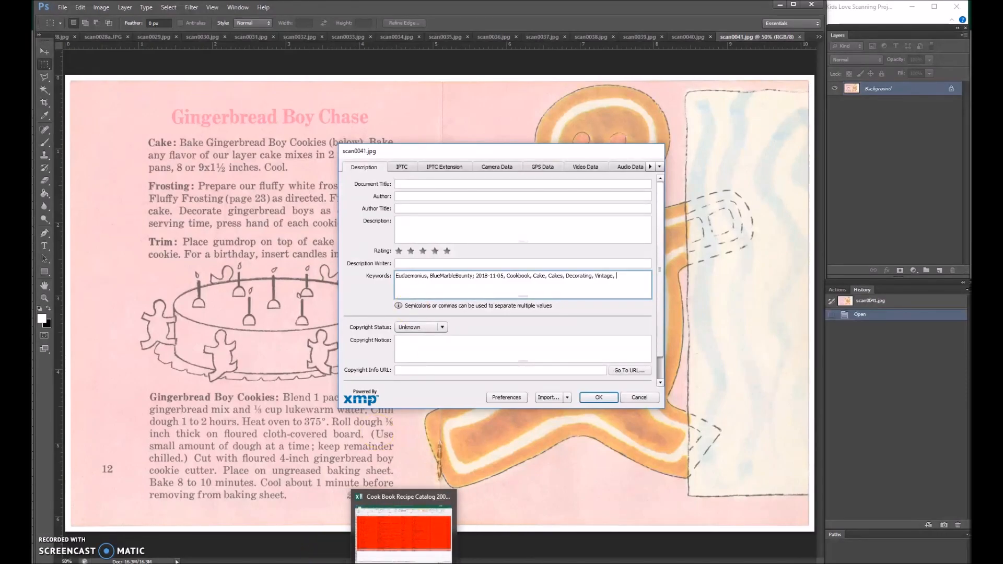
pyautogui.click(403, 533)
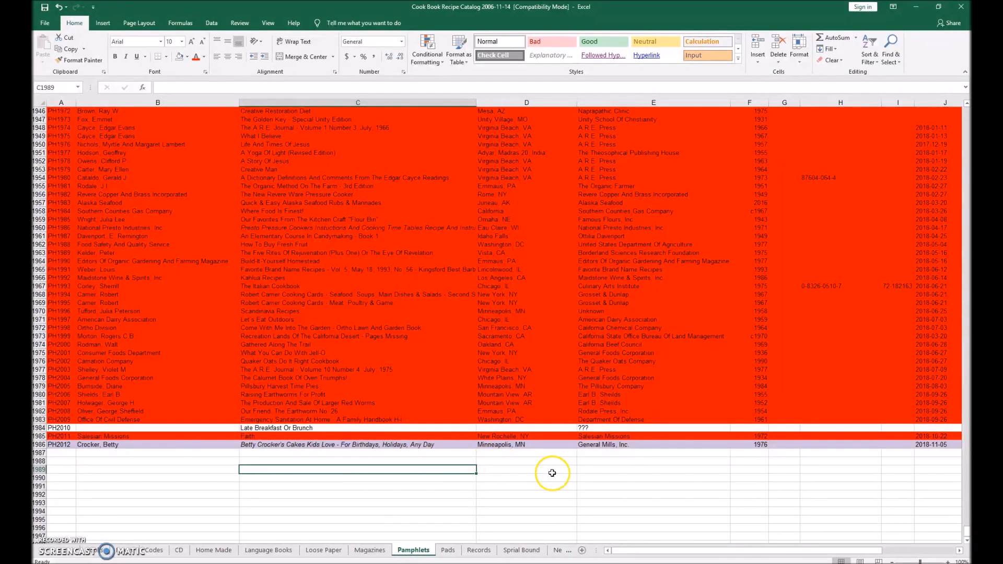
pyautogui.moveTo(754, 444); pyautogui.dragTo(61, 445)
pyautogui.hotkey('ctrl', 'c')
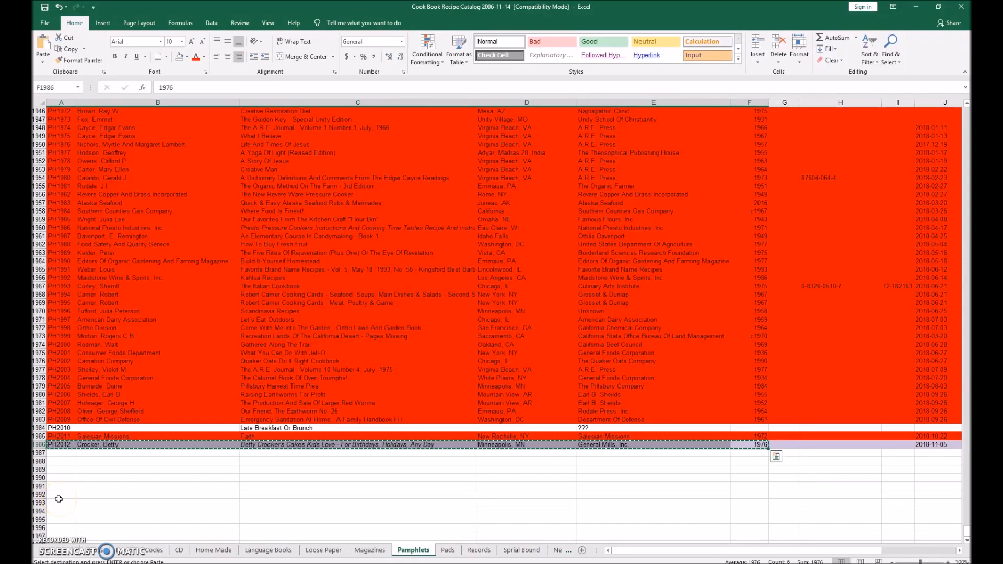
pyautogui.hotkey('alt', 'Tab')
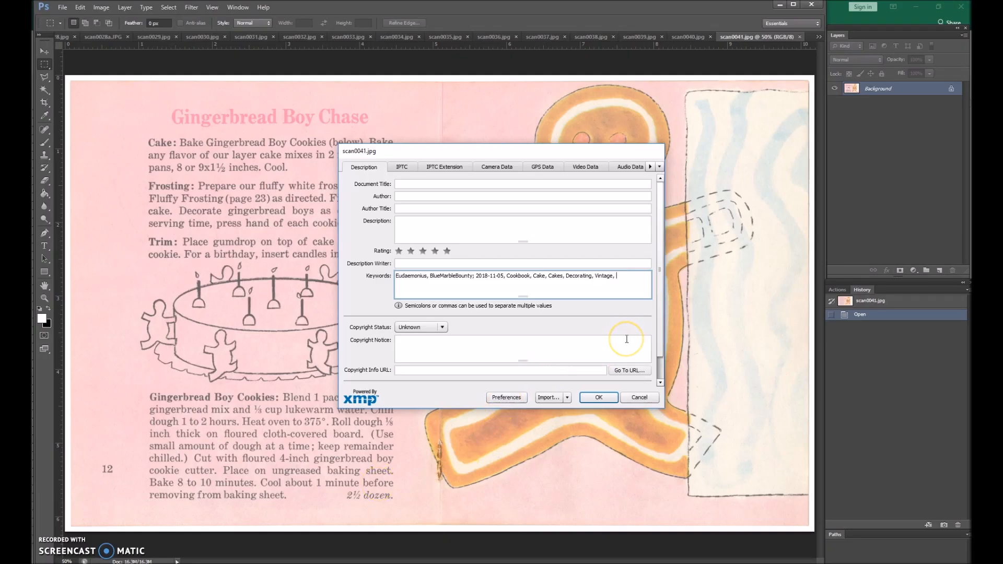
pyautogui.hotkey('ctrl', 'v')
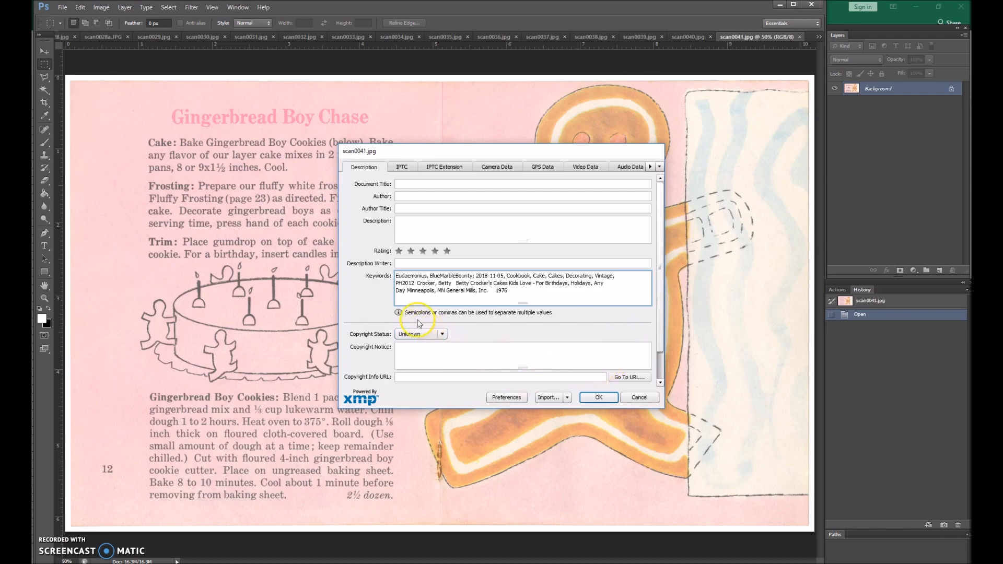
# Separate PH2012, Crocker and Betty with commas in scan0041's pasted keywords, and restore the title wording Betty Crocker's Cakes Kids Love.
pyautogui.click(399, 284)
pyautogui.press('Delete')
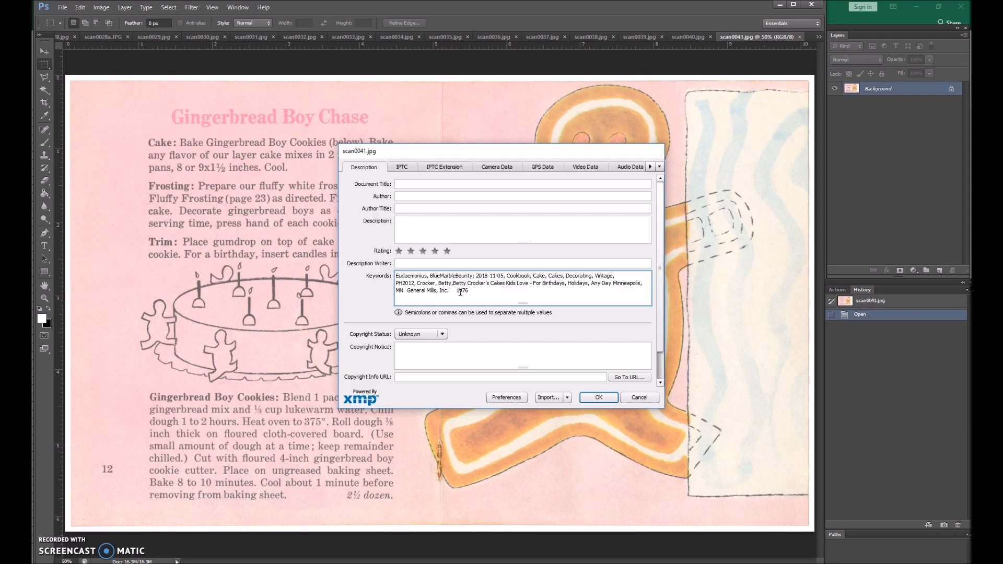
pyautogui.press('Delete')
pyautogui.press('Delete')
pyautogui.press('Delete')
pyautogui.press('Delete')
pyautogui.press('Delete')
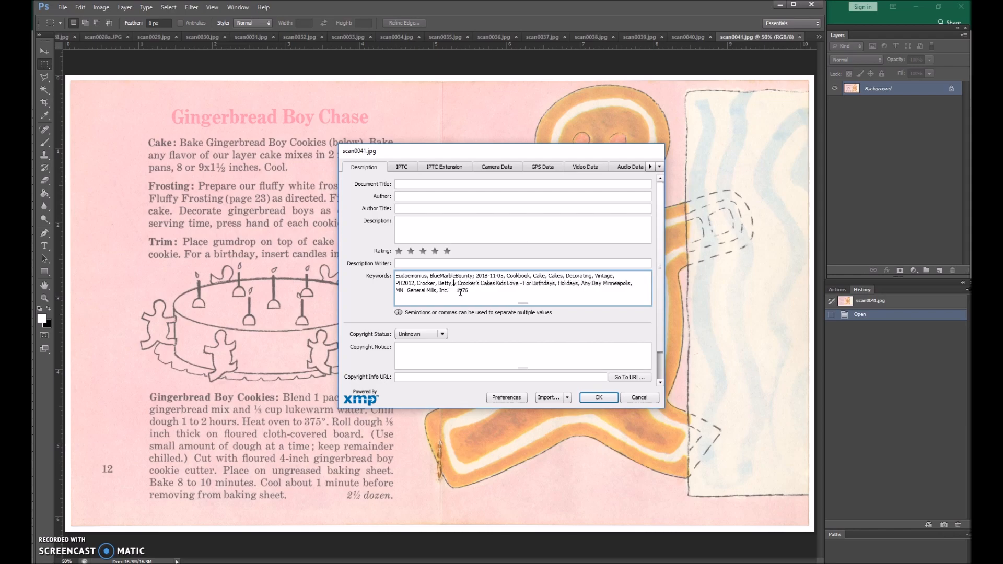
pyautogui.press('Delete')
pyautogui.press('Delete')
pyautogui.press('Delete')
pyautogui.press('Delete')
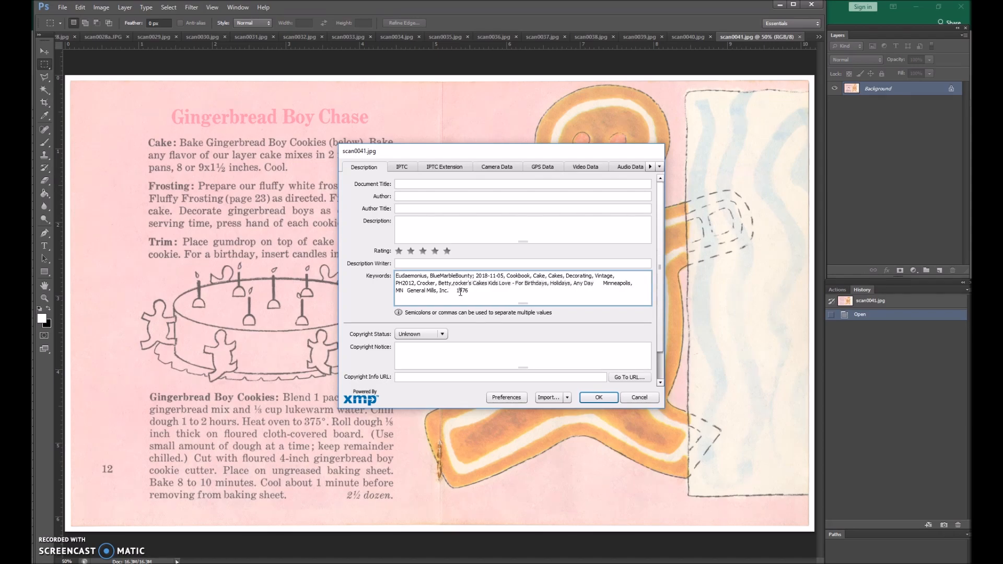
pyautogui.write('Crock')
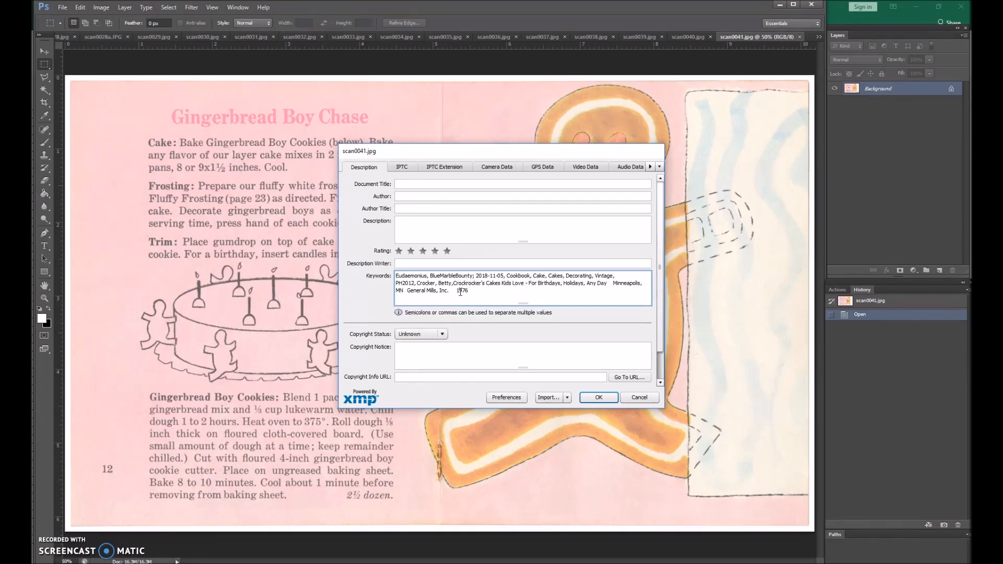
pyautogui.press('Delete')
pyautogui.press('Delete')
pyautogui.press('Delete')
pyautogui.press('Delete')
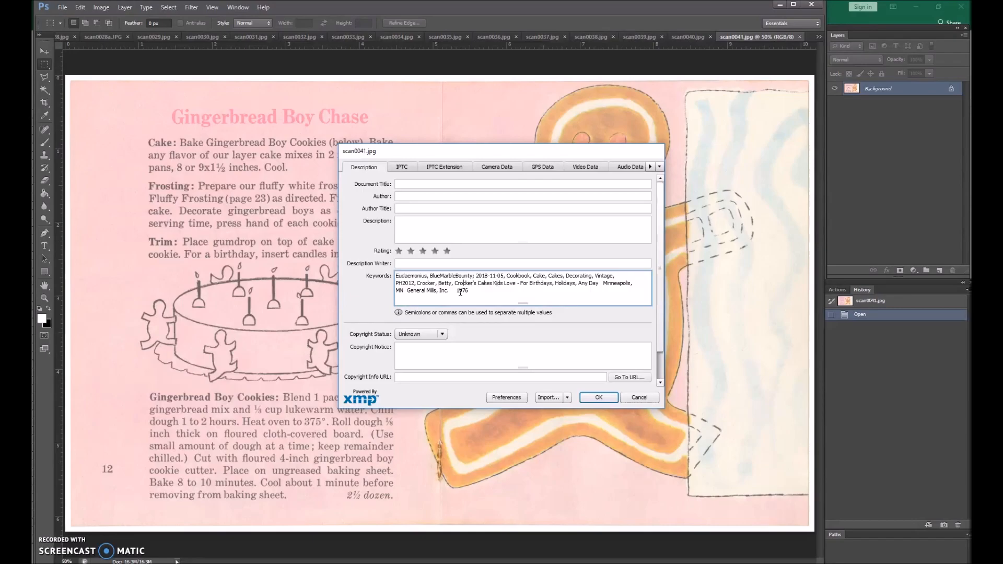
pyautogui.write('Betty')
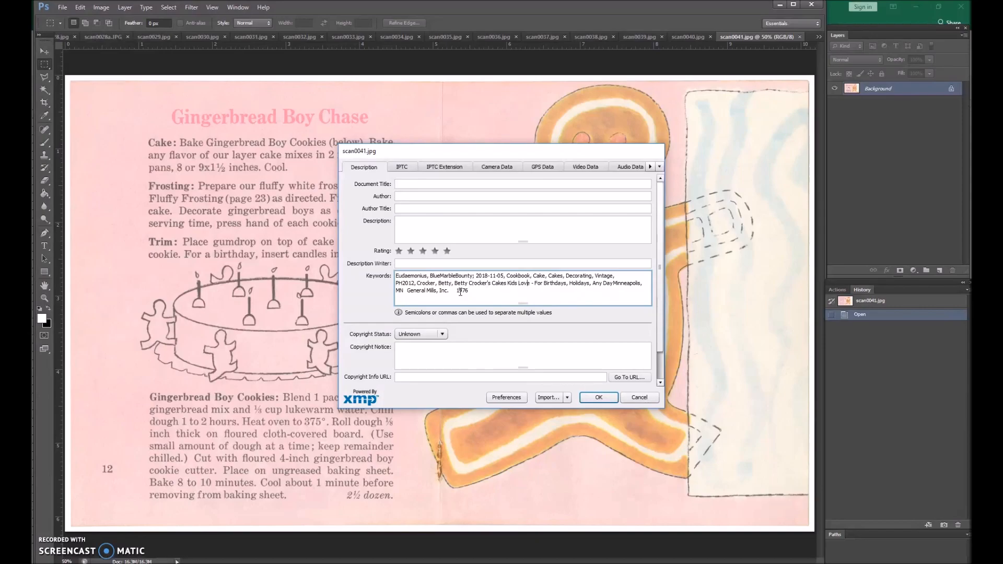
# Reduce the rest of the pasted entry to comma-separated keywords Birthdays, Holidays, Minneapolis, MN, General Mills, Inc. and 1976, removing For and Any Day.
pyautogui.write(',')
pyautogui.press('Delete')
pyautogui.press('Delete')
pyautogui.press('Delete')
pyautogui.press('Delete')
pyautogui.press('Delete')
pyautogui.press('Delete')
pyautogui.press('Delete')
pyautogui.press('Delete')
pyautogui.press('Delete')
pyautogui.press('Delete')
pyautogui.press('Delete')
pyautogui.press('Delete')
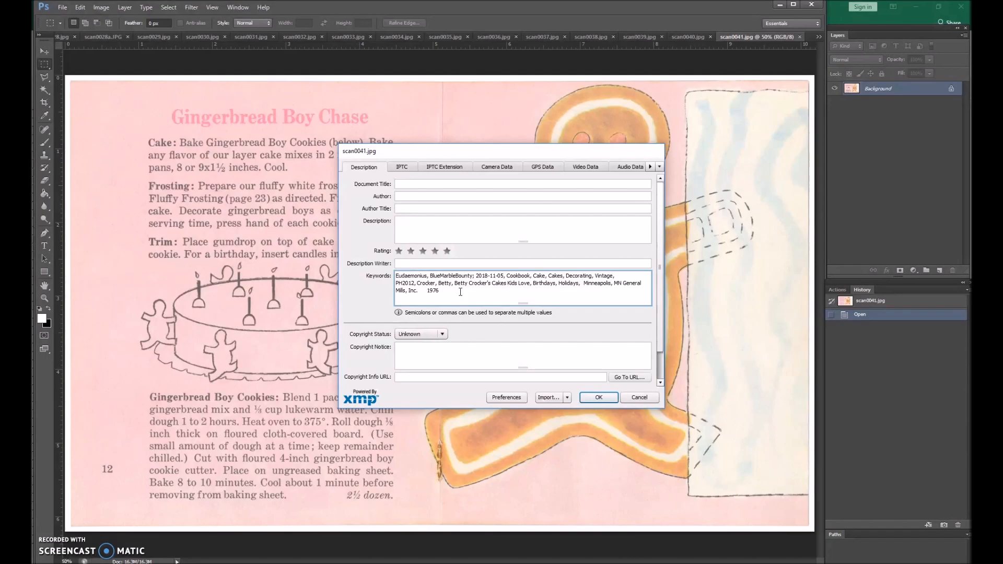
pyautogui.press('Delete')
# Add the page-specific keywords Gingerbread, Boy, Chase and Cookies after 1976 in scan0041's file information.
pyautogui.click(460, 292)
pyautogui.write('Boy, Chase, Coo')
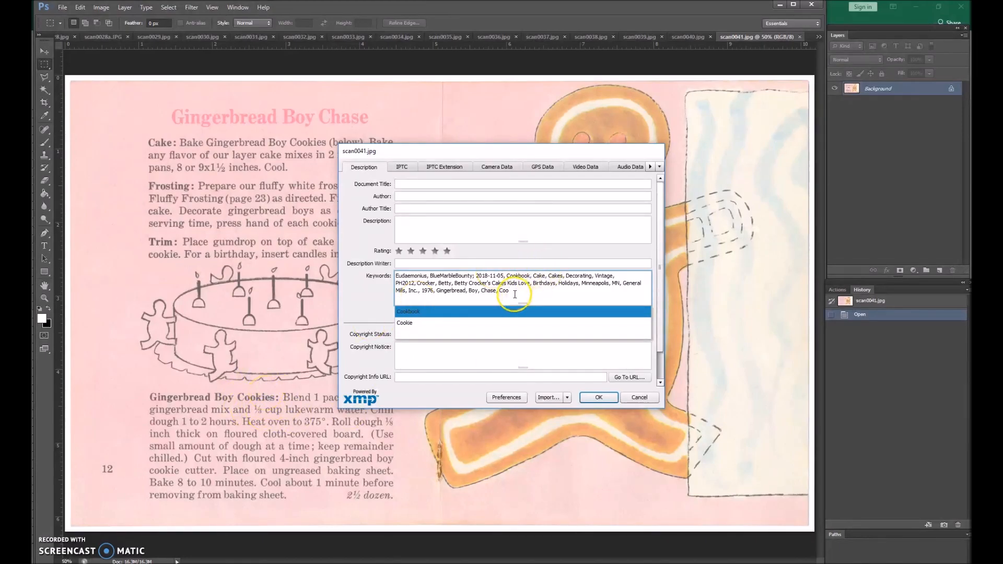
pyautogui.write('kies')
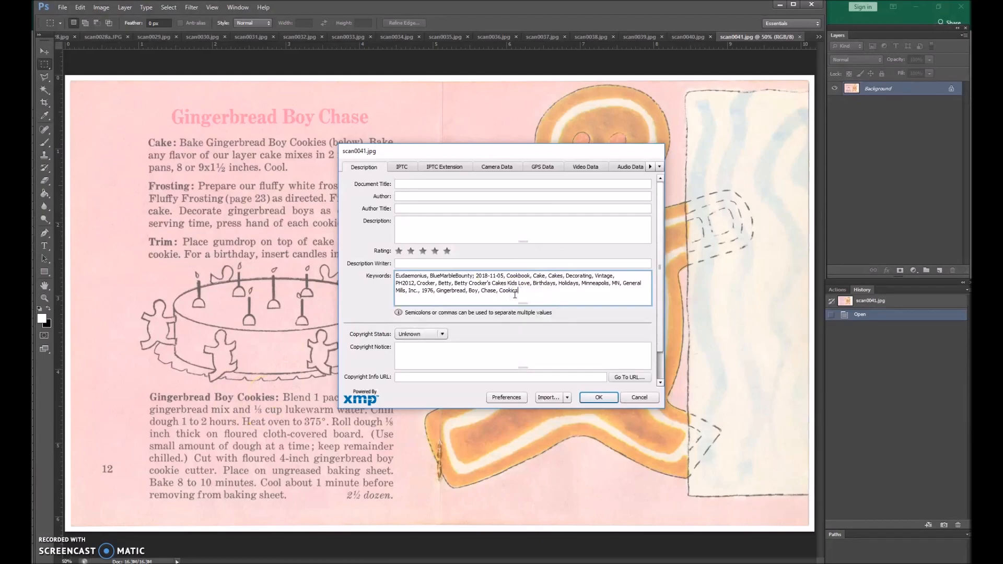
# Copy scan0041's shared keywords from Eudaemonius through 1976, leaving out the gingerbread keywords.
pyautogui.moveTo(530, 161); pyautogui.dragTo(608, 164)
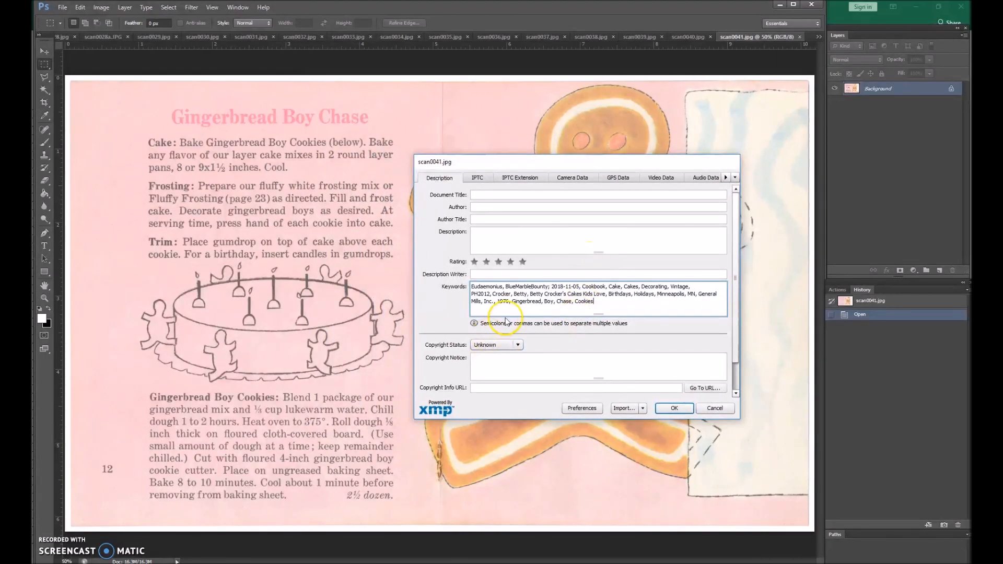
pyautogui.moveTo(513, 304); pyautogui.dragTo(465, 278)
pyautogui.rightClick(479, 286)
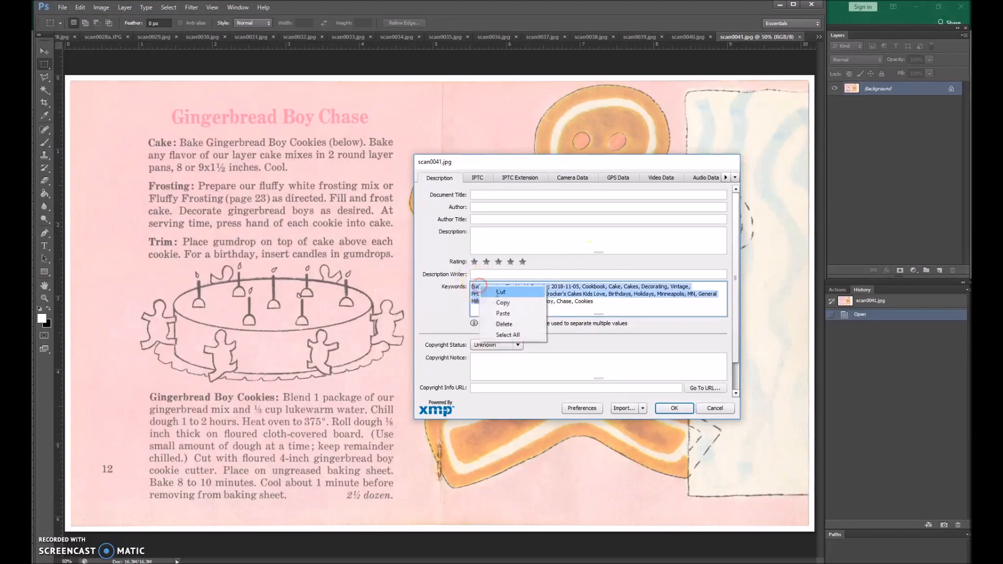
pyautogui.click(503, 303)
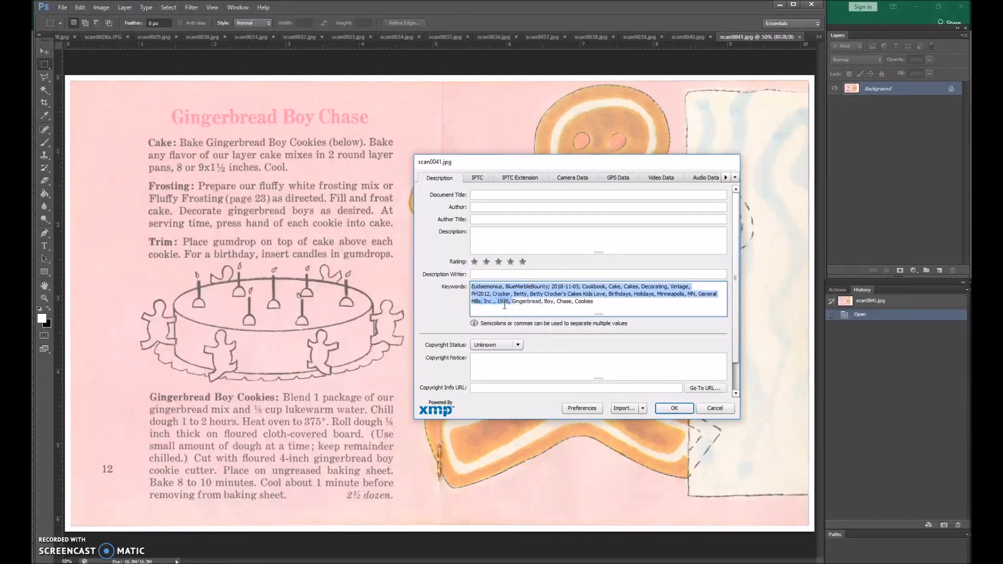
# Enter Eudaemonius as the description writer in scan0041's file information.
pyautogui.click(480, 273)
pyautogui.write('Eudaemo')
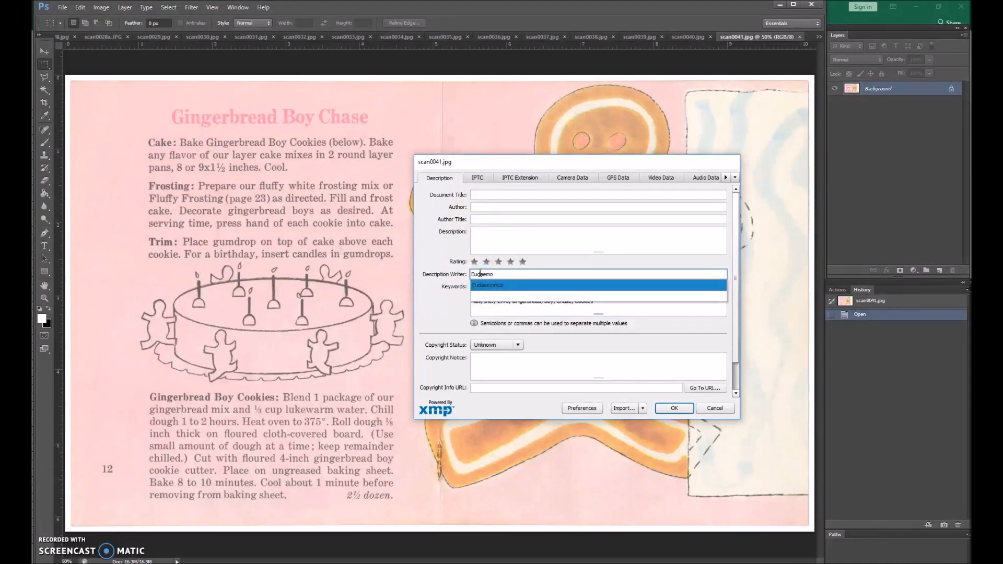
pyautogui.write('niu')
pyautogui.press('Return')
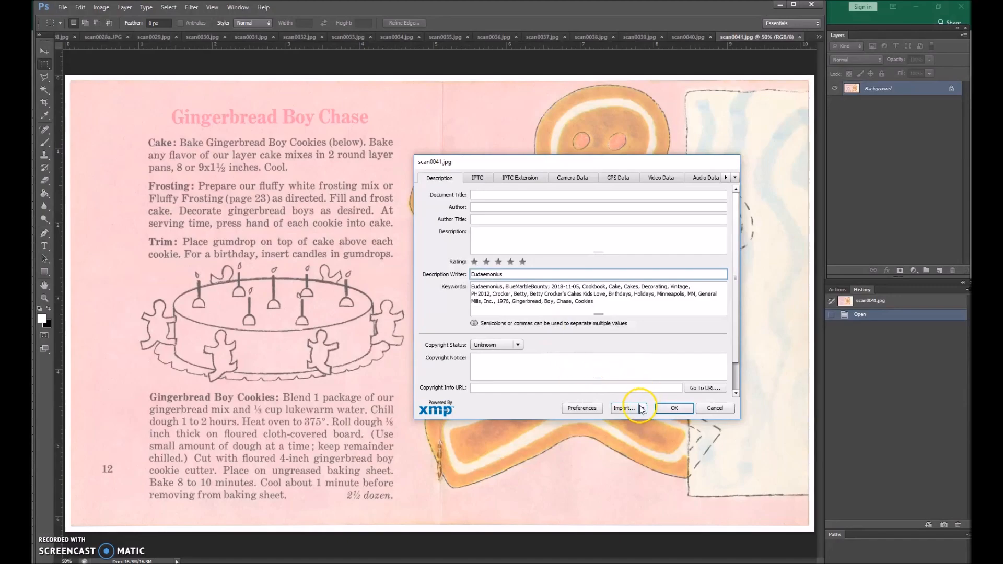
# Apply the file information and close scan0041, saving its changes.
pyautogui.click(672, 408)
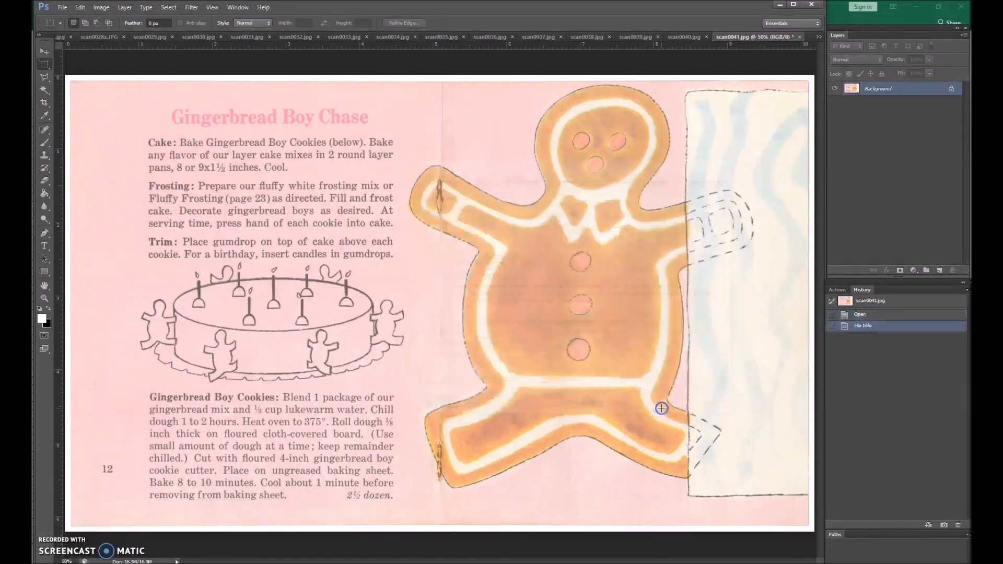
pyautogui.click(800, 37)
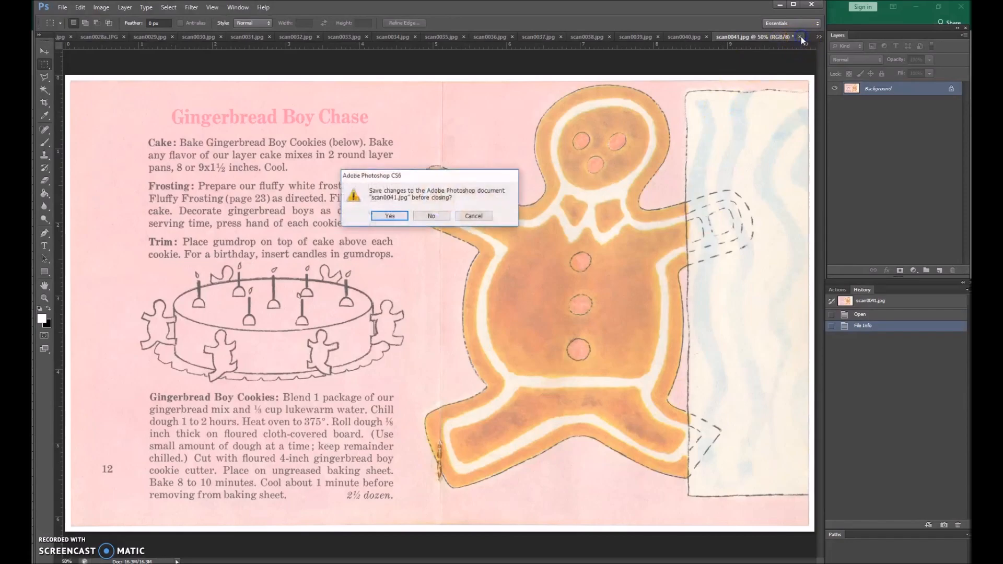
pyautogui.click(378, 215)
# Add the copied shared keywords plus Raggedy Ann and Animal Parade keywords to scan0040's file information, and close the scan with its changes saved.
pyautogui.click(62, 7)
pyautogui.click(83, 227)
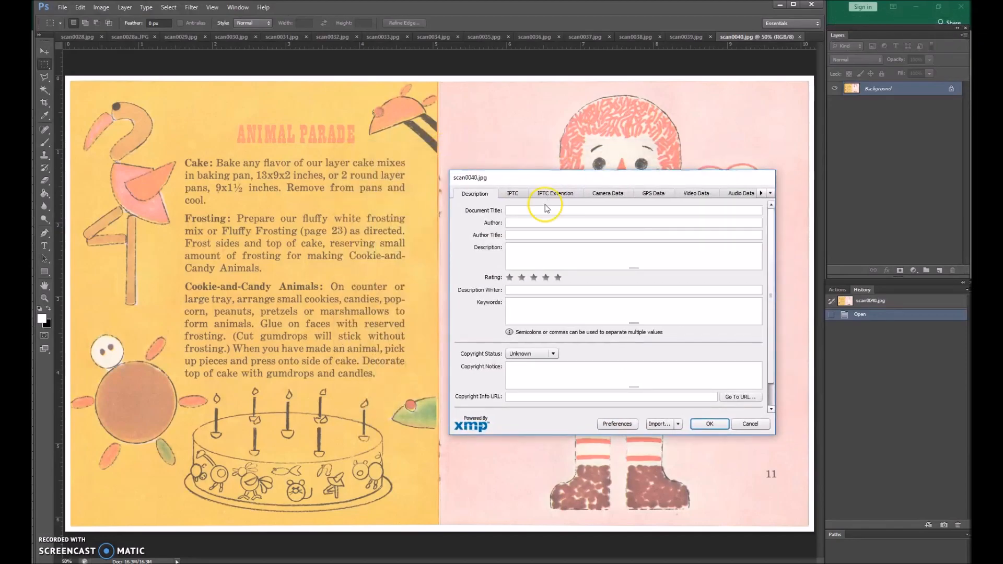
pyautogui.click(536, 314)
pyautogui.write("Eudaemonius, BlueMarbleBounty; 2018-11-05, Cookbook, Cake, Cakes, Decorating, Vintage, PH2012, Crocker, Betty, Betty Crocker's Cakes Kids Love, Birthdays, Holidays, Minneapolis, MN, General Mills, Inc., 1976, Rade")
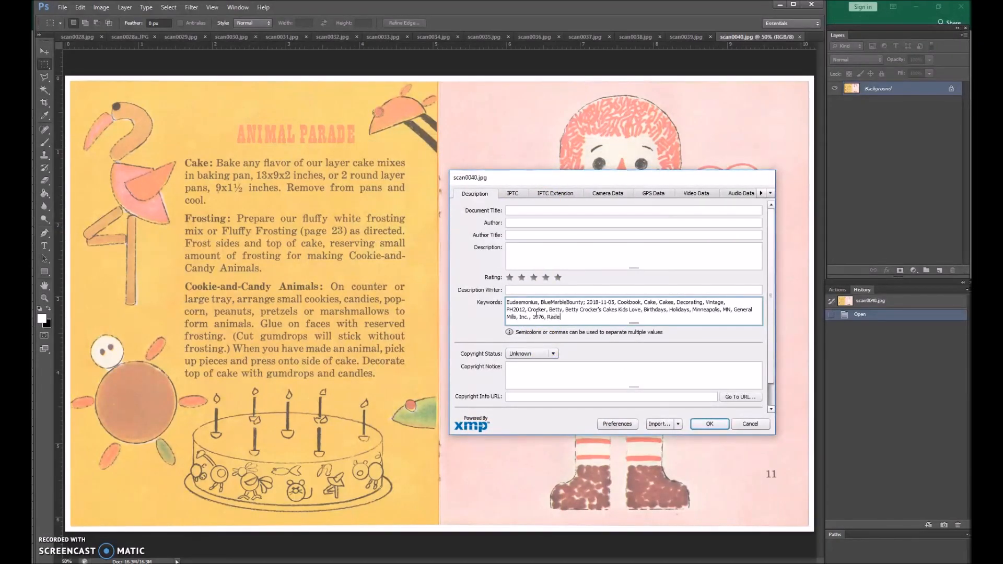
pyautogui.write(', Ann, Animal Para')
pyautogui.click(703, 433)
pyautogui.click(799, 38)
pyautogui.click(392, 213)
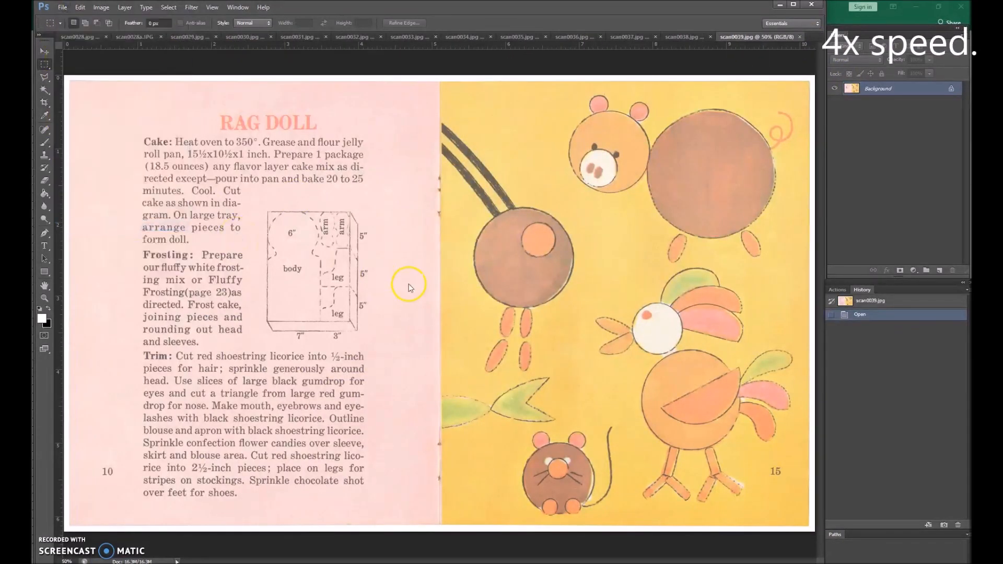
# Add the shared keywords plus Cake, Cut, Out, Cut-Out, Raggedy and Ann to scan0039's file information.
pyautogui.hotkey('ctrl', 'alt', 'shift', 'i')
pyautogui.click(505, 301)
pyautogui.write("Eudaemonius, BlueMarbleBounty; 2018-11-05, Cookbook, Cake, Cakes, Decorating, Vintage, PH2012, Crocker, Betty, Betty Crocker's Cakes Kids Love, Birthdays, Holidays, Minneapolis, MN, General Mills, Inc., 1976, Cake, Cut")
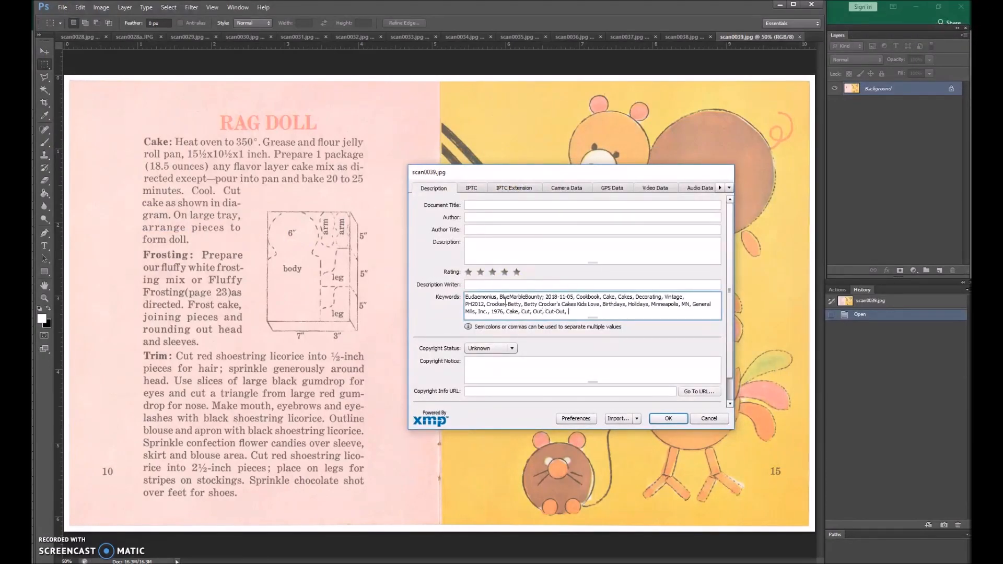
pyautogui.write('Ragedy; Ann,')
pyautogui.click(668, 419)
# Add the shared keywords plus Chicken, Little, Larry and Lion to scan0038's file information.
pyautogui.click(674, 38)
pyautogui.click(62, 8)
pyautogui.click(79, 301)
pyautogui.moveTo(436, 165); pyautogui.dragTo(538, 203)
pyautogui.click(510, 324)
pyautogui.write("Eudaemonius, BlueMarbleBounty; 2018-11-05, Cookbook, Cake, Cakes, Decorating, Vintage, PH2012, Crocker, Betty, Betty Crocker's Cakes Kids Love, Birthdays, Holidays, Minneapolis, MN, General Mills, Inc., 1976,")
pyautogui.write('Chicken, Little, La')
pyautogui.write('n')
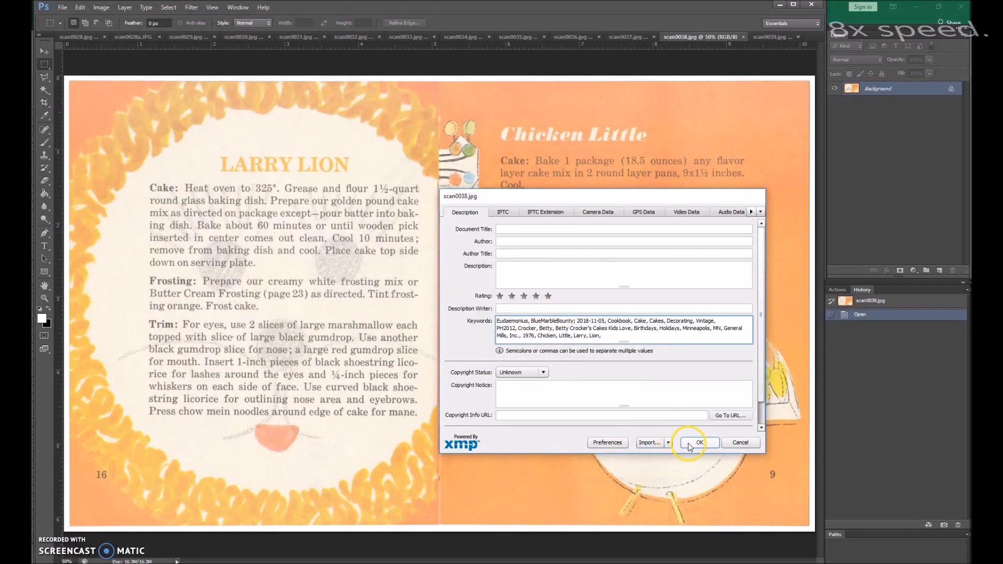
pyautogui.click(690, 444)
# Add the shared keywords plus Guitar, Lady, Bug and Lady Bug to scan0037's file information.
pyautogui.click(628, 37)
pyautogui.click(63, 8)
pyautogui.click(79, 226)
pyautogui.click(445, 277)
pyautogui.write("Eudaemonius, BlueMarbleBounty; 2018-11-05, Cookbook, Cake, Cakes, Decorating, Vintage, PH2012, Crocker, Betty, Betty Crocker's Cakes Kids Love, Birthdays, Holidays, Minneapolis, MN, General Mills, Inc., 1976,")
pyautogui.write('Guitar, Lady, Bug, Ladybug')
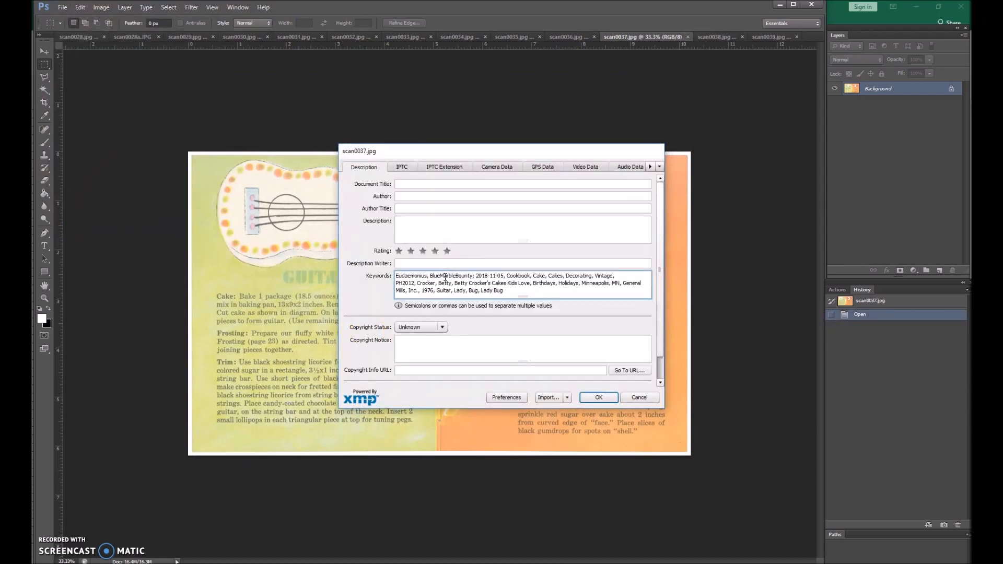
pyautogui.click(599, 397)
# Add the shared keywords plus Antique, Car, Party, Cupcakes and Cup to scan0036's file information.
pyautogui.click(570, 38)
pyautogui.click(62, 8)
pyautogui.click(79, 226)
pyautogui.click(528, 472)
pyautogui.write("Eudaemonius, BlueMarbleBounty; 2018-11-05, Cookbook, Cake, Cakes, Decorating, Vintage, PH2012, Crocker, Betty, Betty Crocker's Cakes Kids Love, Birthdays, Holidays, Minneapolis, MN, General Mills, Inc., 1976,")
pyautogui.write('Antique, Car, Party, Cupcakes, Cup')
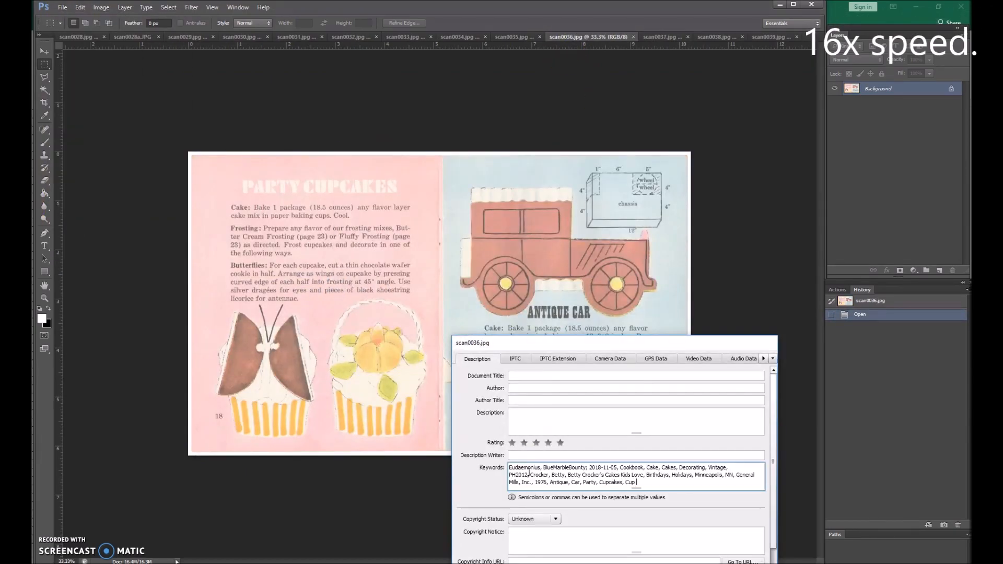
pyautogui.click(721, 542)
# Add the shared keywords plus Sailboat, Cupcake, Cat and Fish to scan0035's file information.
pyautogui.click(516, 37)
pyautogui.click(64, 8)
pyautogui.click(79, 226)
pyautogui.click(596, 390)
pyautogui.write("Eudaemonius, BlueMarbleBounty; 2018-11-05, Cookbook, Cake, Cakes, Decorating, Vintage, PH2012, Crocker, Betty, Betty Crocker's Cakes Kids Love, Birthdays, Holidays, Minneapolis, MN, General Mills, Inc., 1976,")
pyautogui.write('Sailboad, Cupcake, Cat, Fish')
pyautogui.click(751, 501)
# Add the shared keywords plus Toy, Soldier, Clown, Cupcake and Giraffe to scan0034's file information.
pyautogui.click(460, 37)
pyautogui.click(62, 7)
pyautogui.click(74, 228)
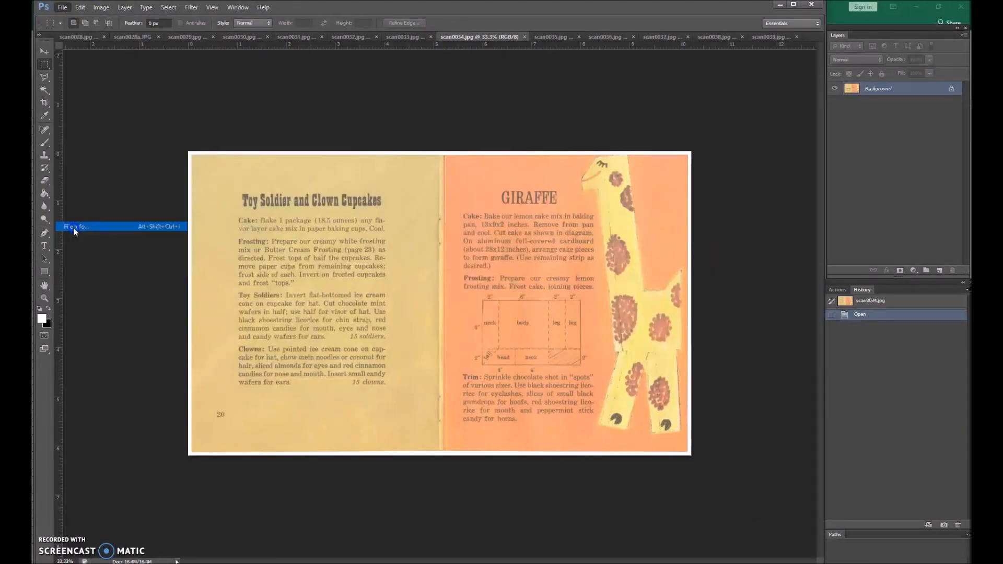
pyautogui.click(506, 440)
pyautogui.write("Eudaemonius, BlueMarbleBounty; 2018-11-05, Cookbook, Cake, Cakes, Decorating, Vintage, PH2012, Crocker, Betty, Betty Crocker's Cakes Kids Love, Birthdays, Holidays, Minneapolis, MN, General Mills, Inc., 1976,")
pyautogui.write('Toy, Soldier, Clown, Cupcake, Giraffe')
pyautogui.click(663, 552)
# Add the shared keywords plus Panda to scan0033's file information.
pyautogui.click(401, 37)
pyautogui.click(62, 8)
pyautogui.click(78, 228)
pyautogui.write('Panda,')
pyautogui.moveTo(418, 148); pyautogui.dragTo(719, 414)
pyautogui.hotkey('ctrl', 'v')
pyautogui.click(655, 392)
# Add the shared keywords plus Flower to the file information of scan0032, the flower pot page.
pyautogui.click(349, 37)
pyautogui.click(488, 409)
pyautogui.write("Eudaemonius, BlueMarbleBounty; 2018-11-05, Cookbook, Cake, Cakes, Decorating, Vintage, PH2012, Crocker, Betty, Betty Crocker's Cakes Kids Love, Birthdays, Holidays, Minneapolis, MN, General Mills, Inc., 1976,")
pyautogui.write('Flower')
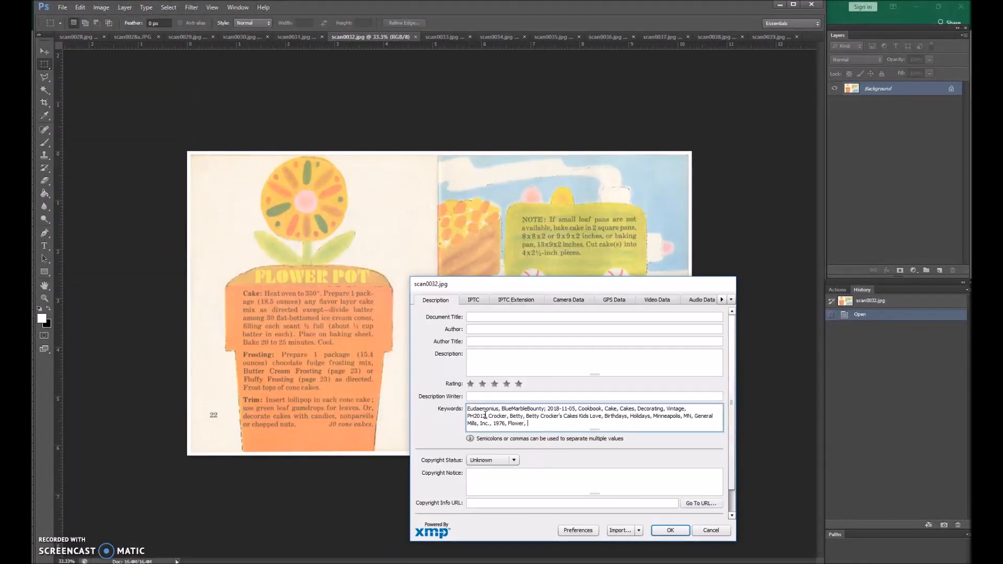
pyautogui.click(669, 531)
# Add the shared keywords plus Choo-Choo, Train, Butter, Cream, Frosting, Fluffy and Recipe to scan0031's file information.
pyautogui.click(296, 37)
pyautogui.click(542, 455)
pyautogui.write("Eudaemonius, BlueMarbleBounty; 2018-11-05, Cookbook, Cake, Cakes, Decorating, Vintage, PH2012, Crocker, Betty, Betty Crocker's Cakes Kids Love, Birthdays, Holidays, Minneapolis, MN, General Mills, Inc., 1976,")
pyautogui.write('Choo-Choo, Train, Butter, Cream, Frosting, Fluffy, Recipe')
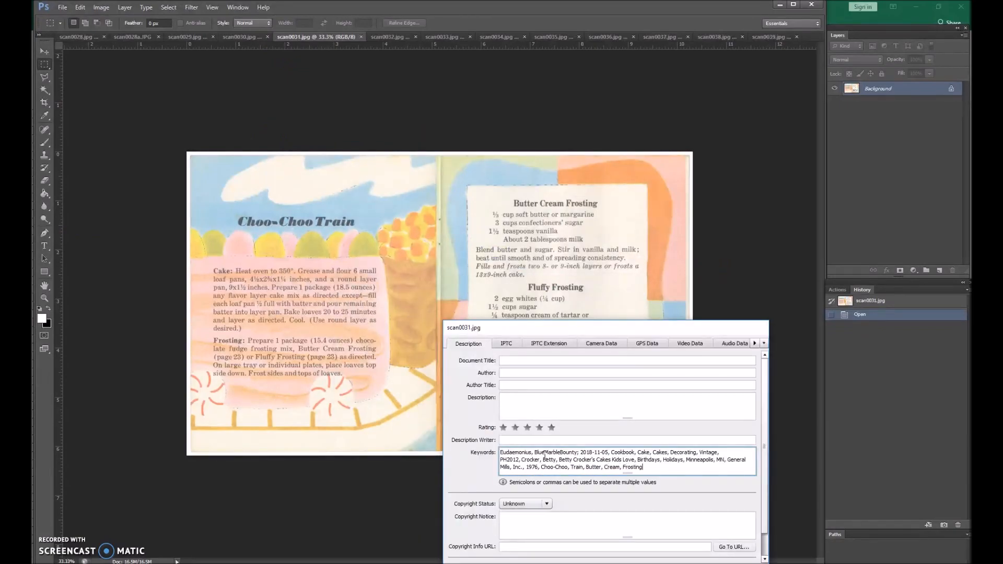
pyautogui.click(700, 562)
# Add the shared keywords plus Doll House, Cover and Page to scan0030's file information.
pyautogui.click(242, 37)
pyautogui.click(62, 8)
pyautogui.click(76, 227)
pyautogui.click(510, 446)
pyautogui.moveTo(410, 146); pyautogui.dragTo(496, 426)
pyautogui.hotkey('ctrl', 'v')
pyautogui.write('Doll House, Cover, Page')
pyautogui.click(403, 463)
# Add the shared keywords plus Serving, Tips, Cutting, Frost, Two, Layer, Cake, Cupcakes, Quickly and How-To to scan0029's file information.
pyautogui.click(187, 37)
pyautogui.click(62, 8)
pyautogui.click(78, 227)
pyautogui.click(522, 554)
pyautogui.write("Eudaemonius, BlueMarbleBounty; 2018-11-05, Cookbook, Cake, Cakes, Decorating, Vintage, PH2012, Crocker, Betty, Betty Crocker's Cakes Kids Love, Birthdays, Holidays, Minneapolis, MN, General Mills, Inc., 1976,")
pyautogui.write('Serving, Tips, Cutting, Frost, Two, Layer, Cake, Cupcakes, Quickly, How-To, K')
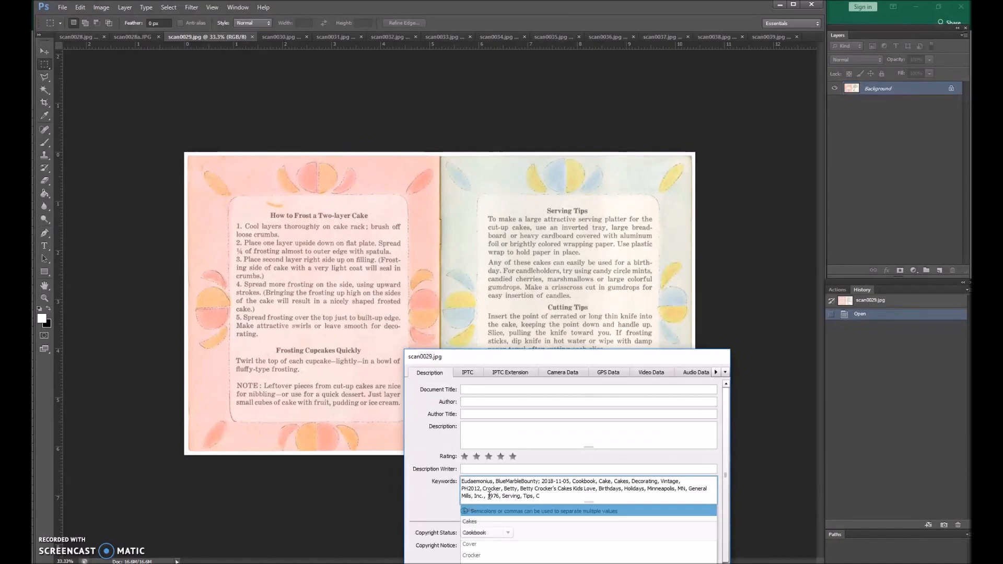
pyautogui.click(660, 470)
# Add the shared keywords plus Cover, Glo-Coat, GloCoat, Ad and Advertizement to scan0028a's file information.
pyautogui.click(132, 37)
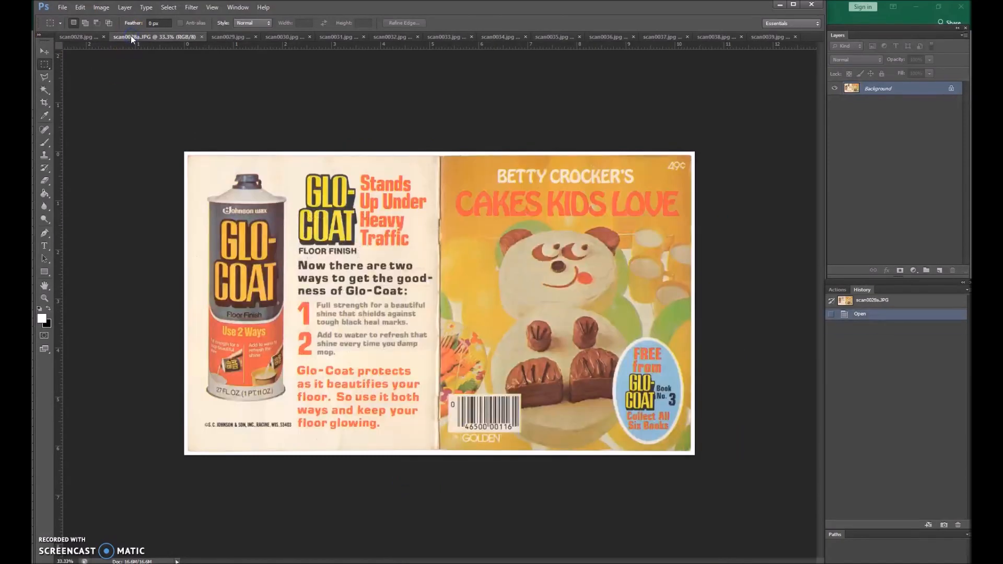
pyautogui.click(62, 8)
pyautogui.click(76, 227)
pyautogui.click(615, 291)
pyautogui.write("Eudaemonius, BlueMarbleBounty; 2018-11-05, Cookbook, Cake, Cakes, Decorating, Vintage, PH2012, Crocker, Betty, Betty Crocker's Cakes Kids Love, Birthdays, Holidays, Minneapolis, MN, General Mills, Inc., 1976,")
pyautogui.write('Cover, Glo-Coat, GloCoat, Ad, Advertizement,')
pyautogui.click(598, 397)
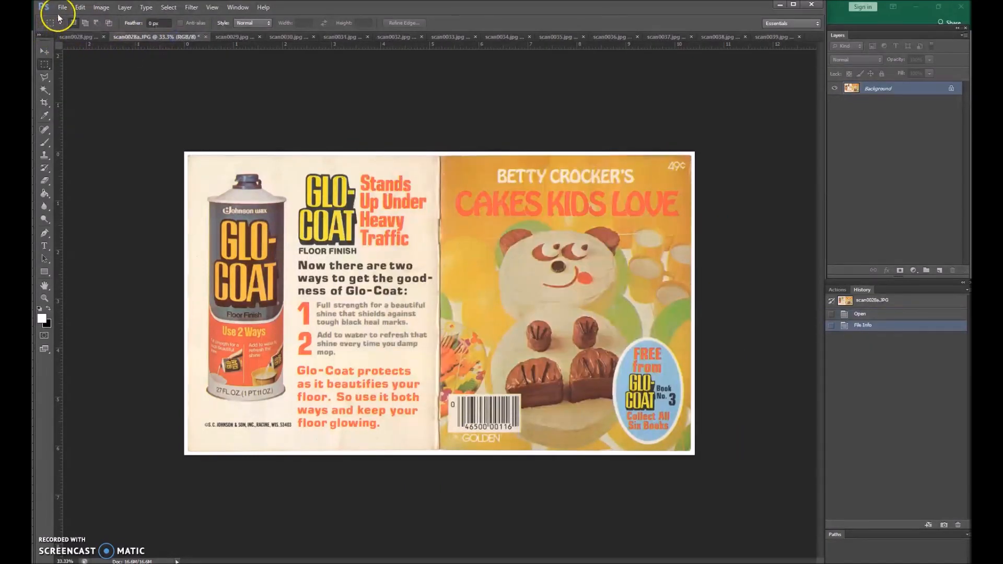
# Add the shared keywords to the file information of scan0028, the first open scan.
pyautogui.click(79, 37)
pyautogui.click(62, 8)
pyautogui.click(77, 226)
pyautogui.click(485, 291)
pyautogui.hotkey('ctrl', 'v')
pyautogui.click(599, 398)
# Close the remaining open scans one after another, saving the changes to each.
pyautogui.click(147, 37)
pyautogui.press('Return')
pyautogui.click(148, 37)
pyautogui.press('Return')
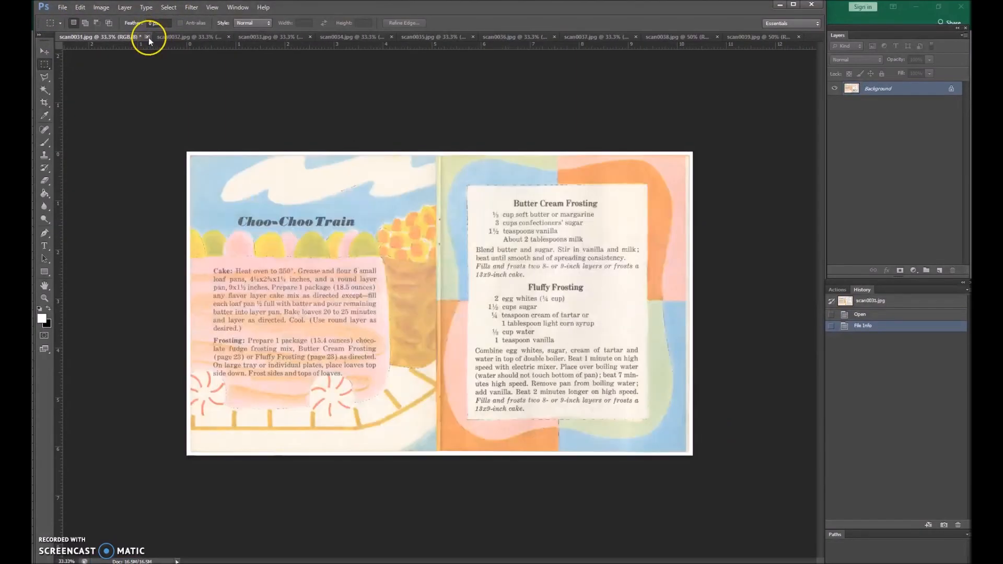
pyautogui.click(149, 37)
pyautogui.press('Return')
pyautogui.click(149, 37)
pyautogui.click(143, 37)
# Close Photoshop and open Flickr's photo upload page in the browser.
pyautogui.click(810, 5)
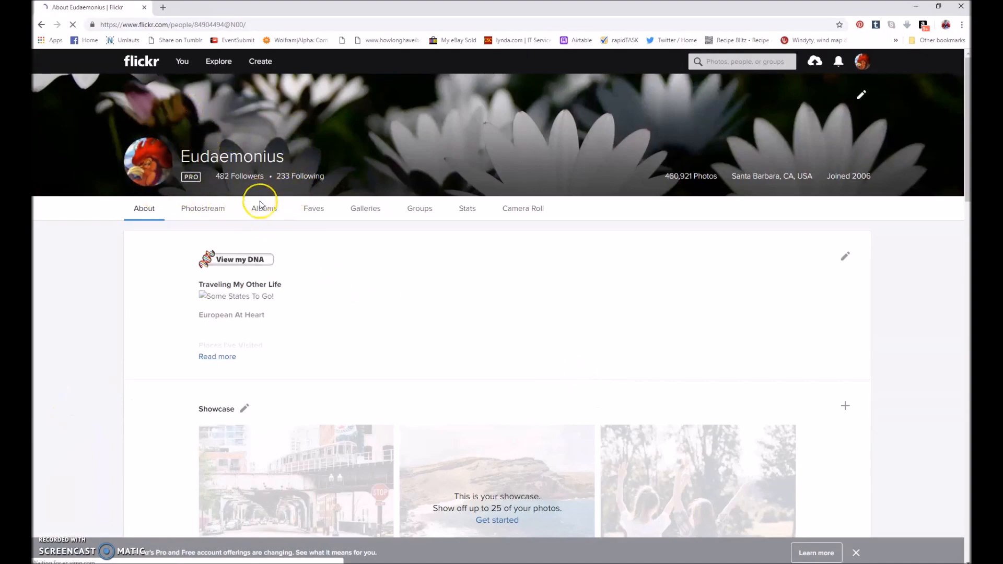
pyautogui.click(810, 66)
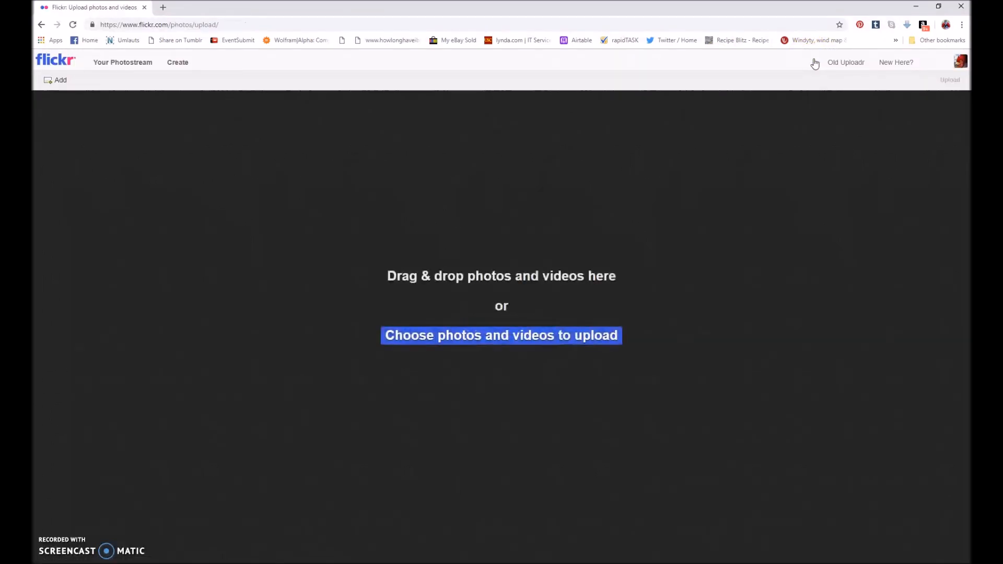
pyautogui.moveTo(259, 563)
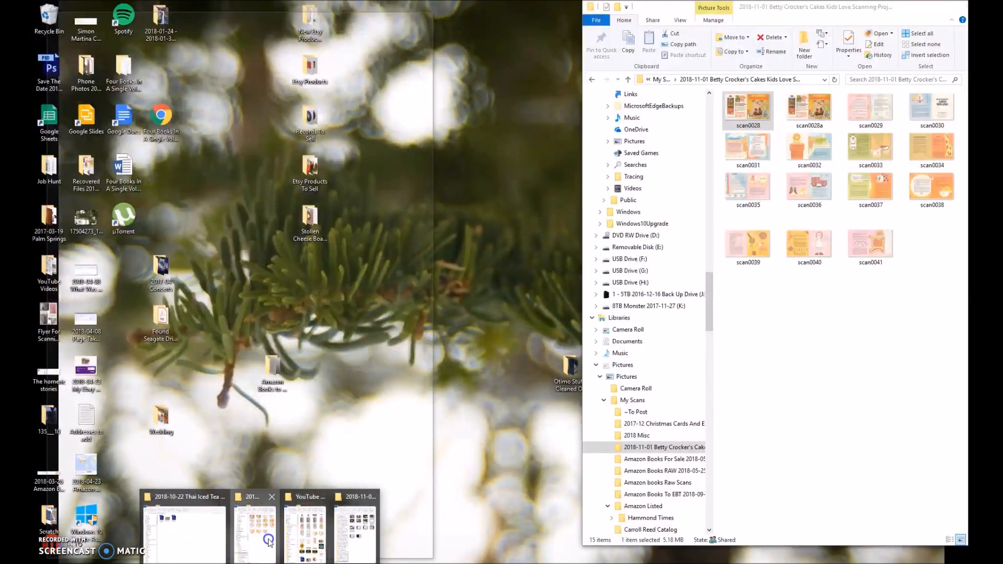
pyautogui.click(269, 542)
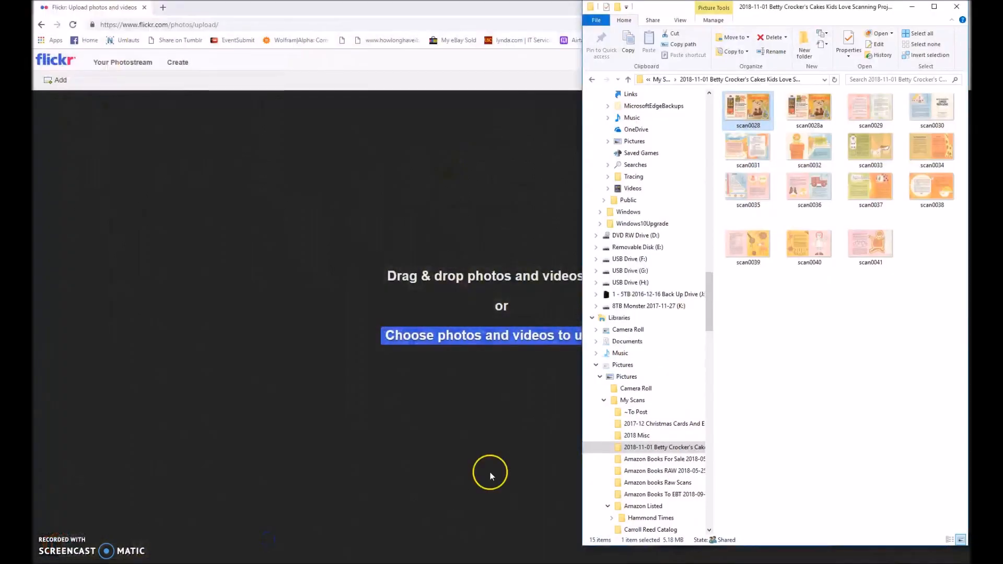
pyautogui.keyDown('shift'); pyautogui.click(870, 249); pyautogui.keyUp('shift')
pyautogui.rightClick(736, 126)
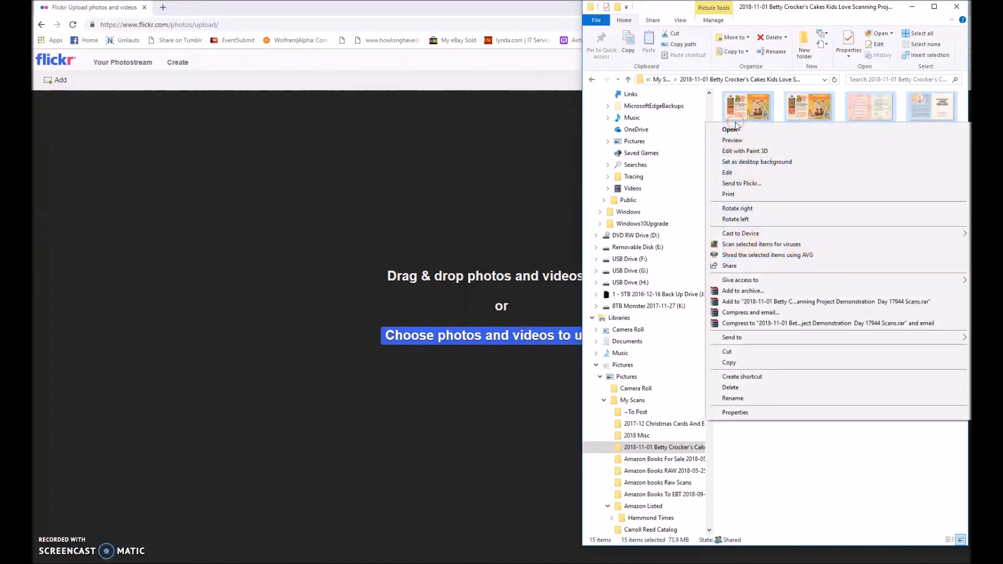
pyautogui.click(733, 398)
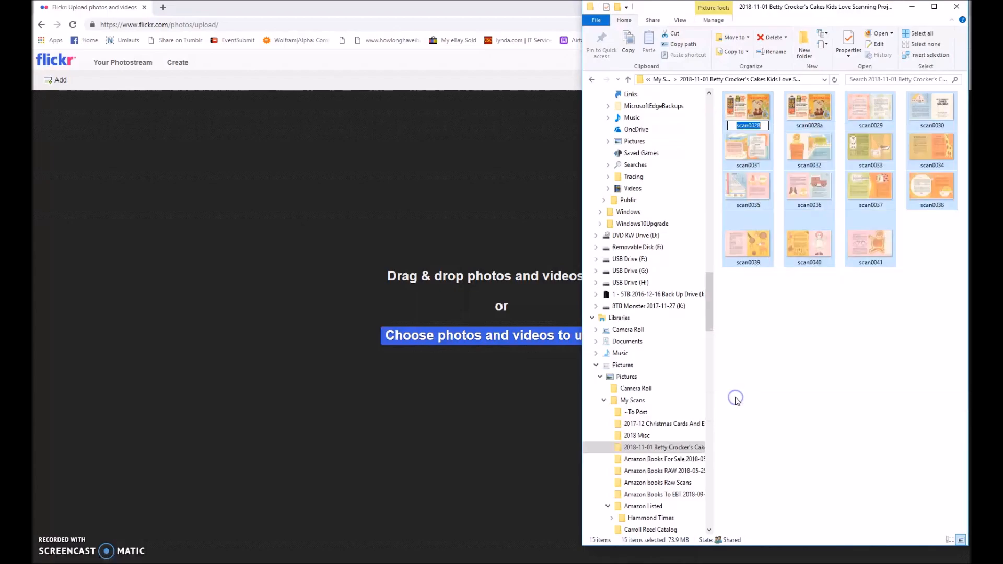
pyautogui.hotkey('ctrl', 'v')
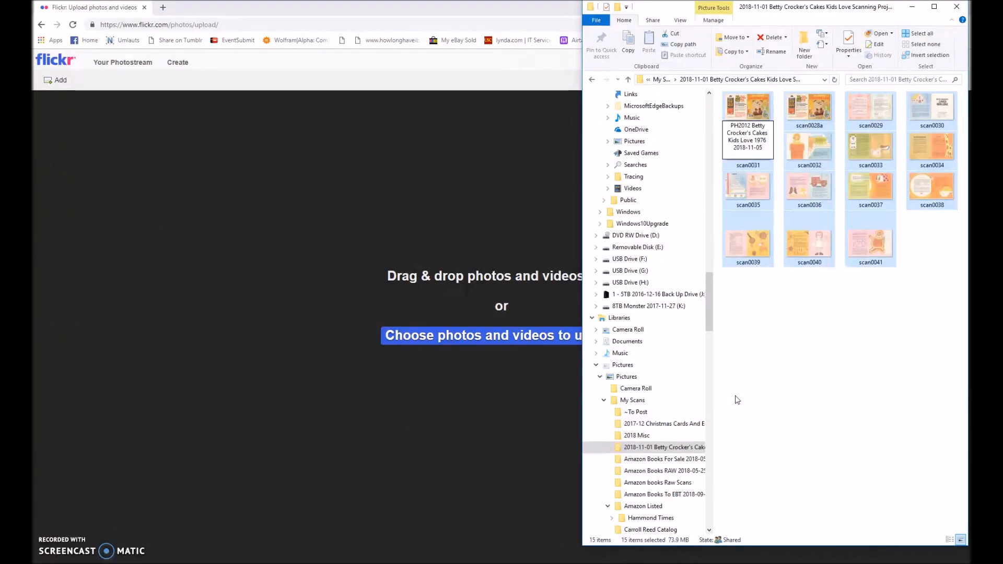
pyautogui.write('00')
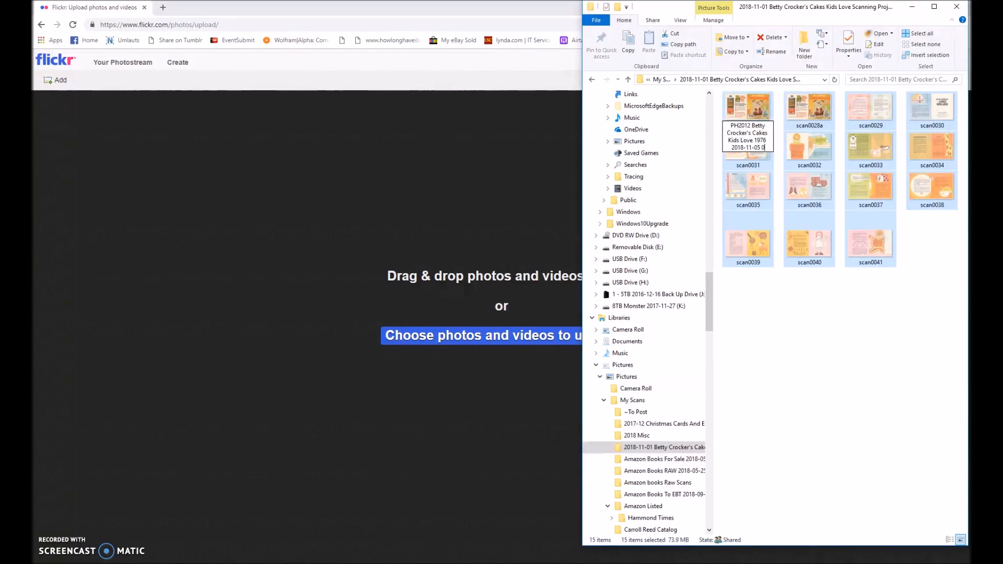
pyautogui.click(746, 355)
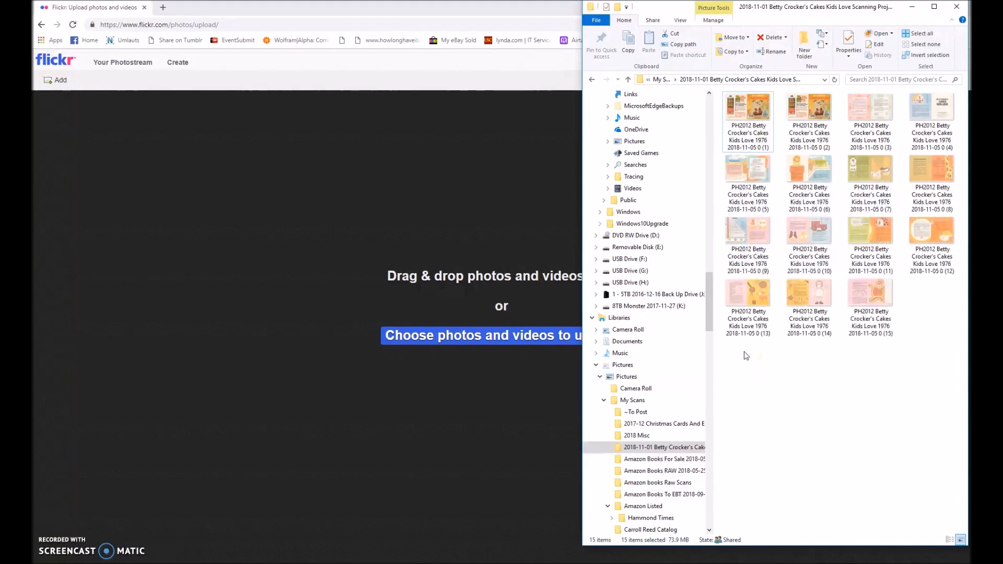
# Add all 15 renamed scans from the folder to Flickr's upload page.
pyautogui.click(748, 114)
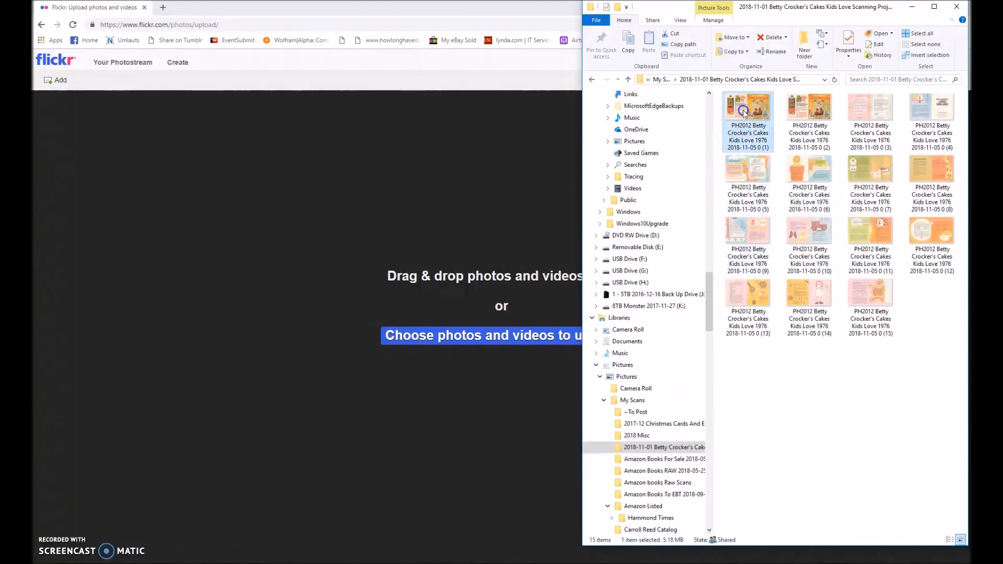
pyautogui.keyDown('shift'); pyautogui.click(861, 305); pyautogui.keyUp('shift')
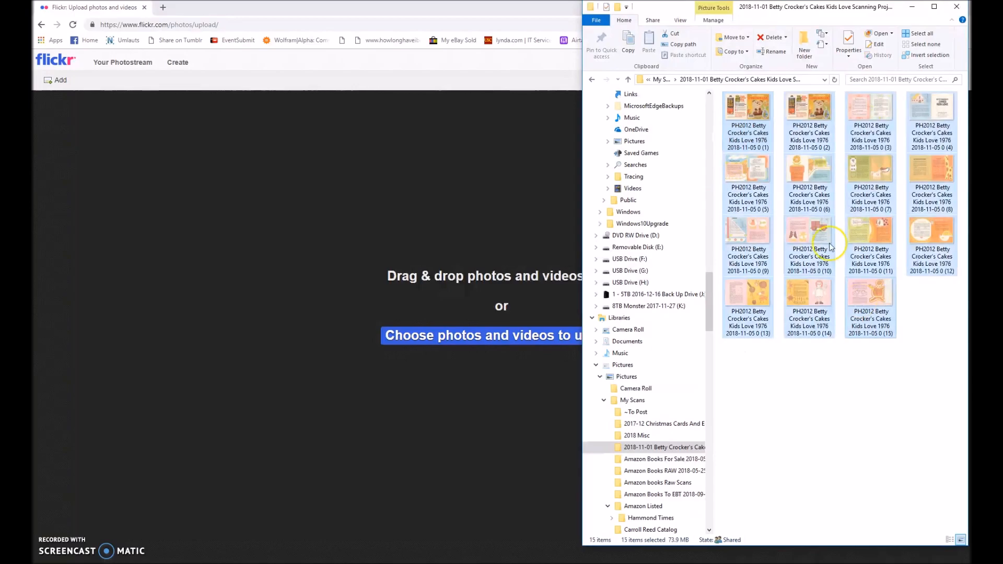
pyautogui.moveTo(736, 115); pyautogui.dragTo(322, 305)
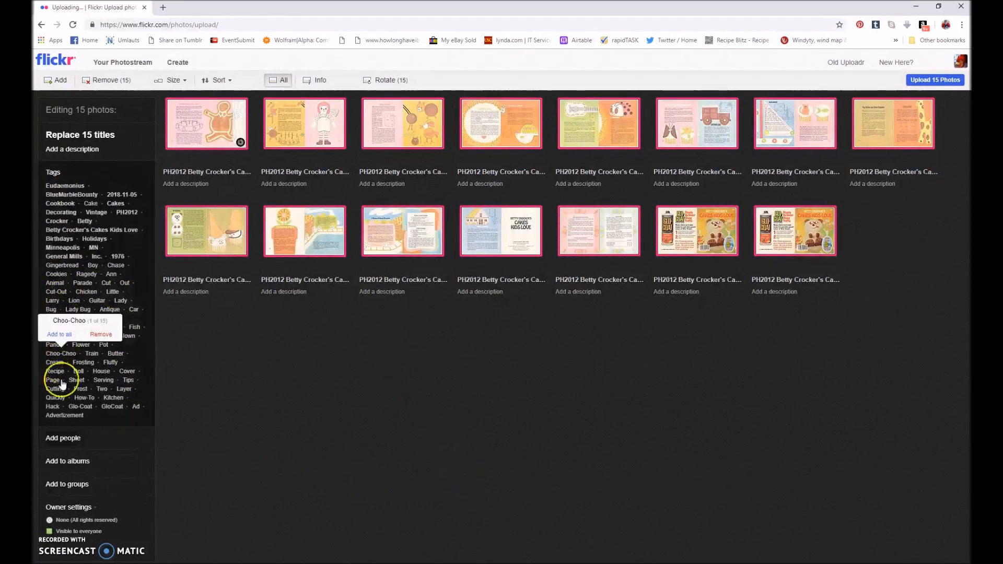
pyautogui.click(71, 462)
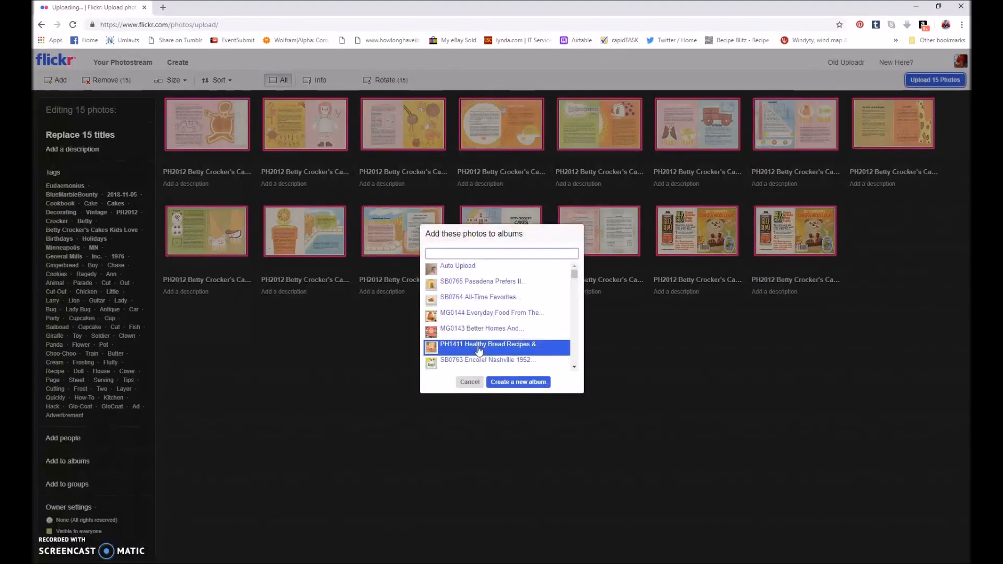
pyautogui.click(524, 383)
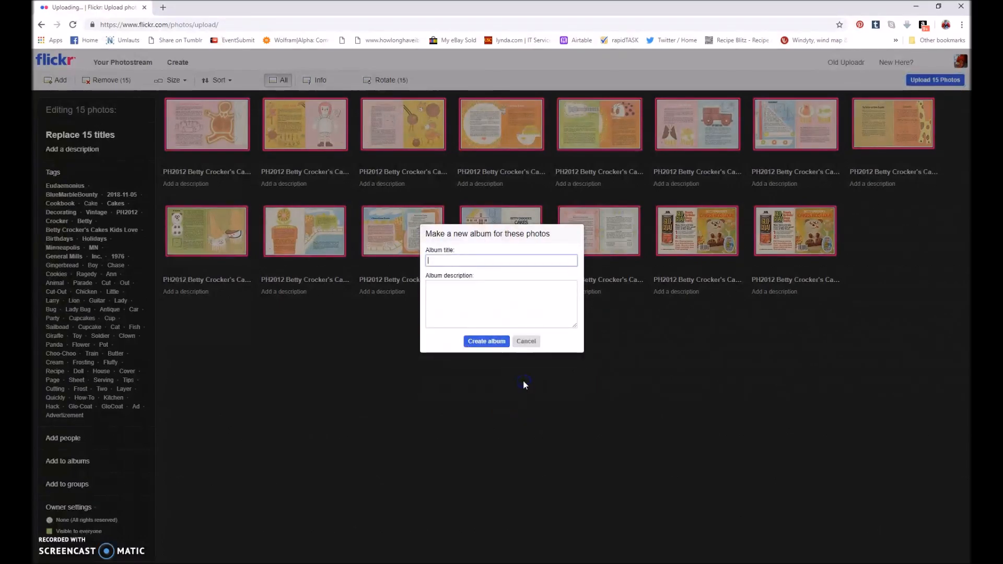
pyautogui.click(488, 262)
pyautogui.hotkey('ctrl', 'v')
pyautogui.click(519, 263)
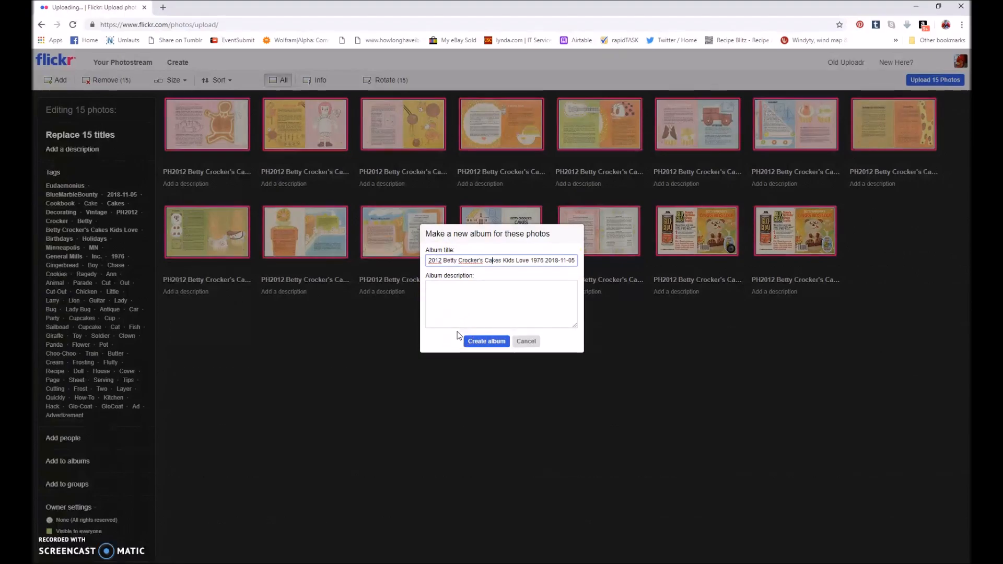
pyautogui.press('Home')
pyautogui.press('End')
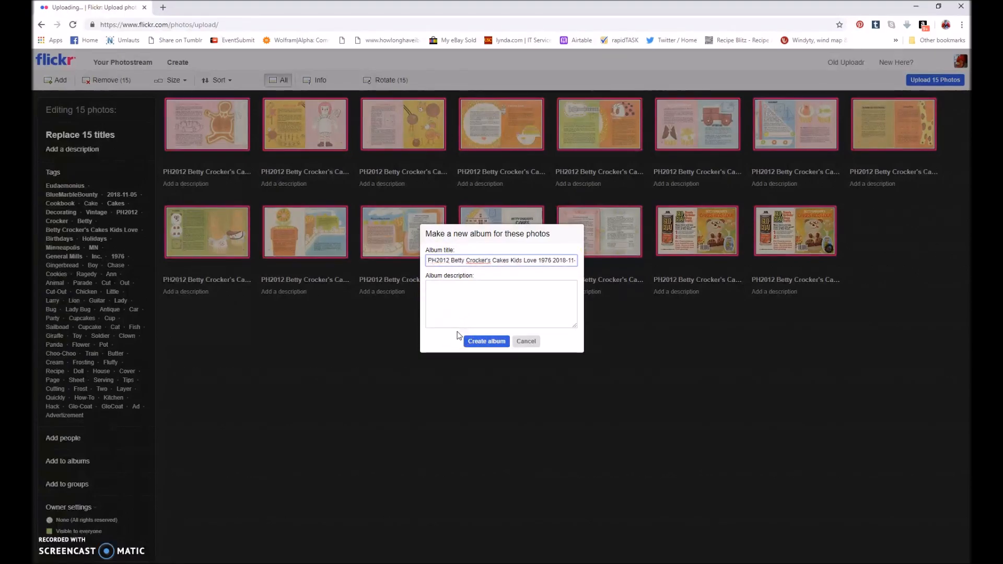
pyautogui.click(476, 341)
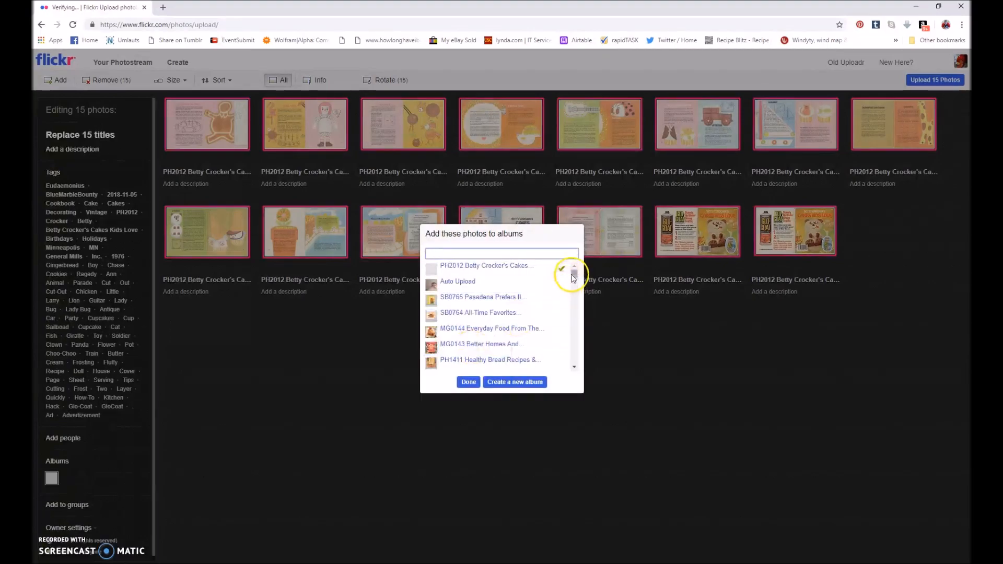
pyautogui.click(469, 382)
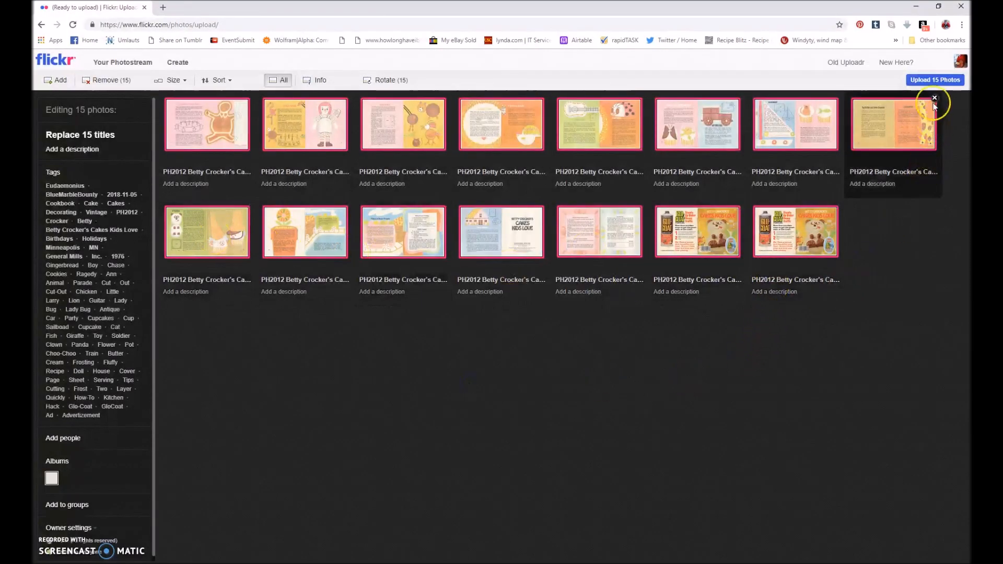
# Upload the 15 photos with their tags and album, and check them in the photostream.
pyautogui.click(936, 80)
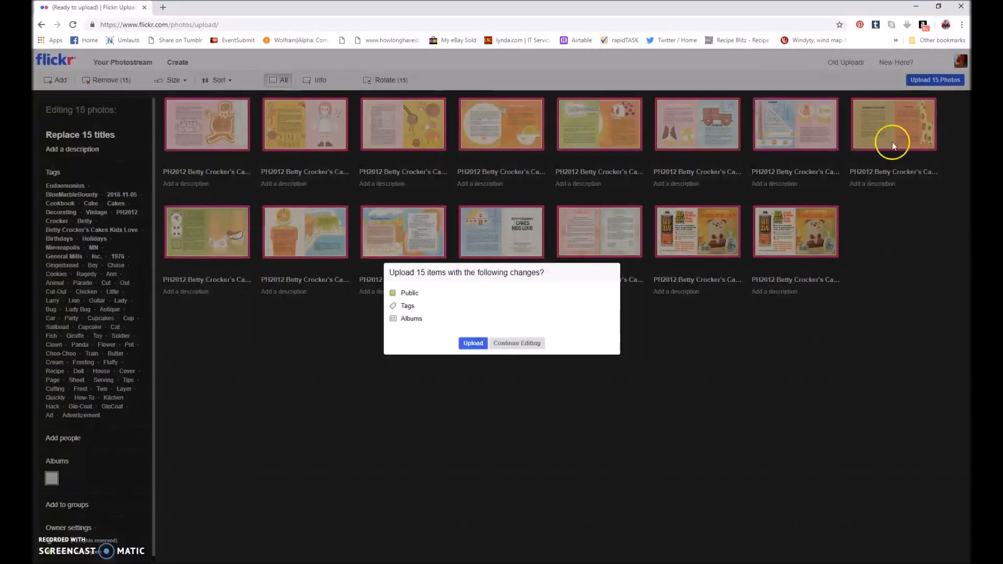
pyautogui.click(467, 345)
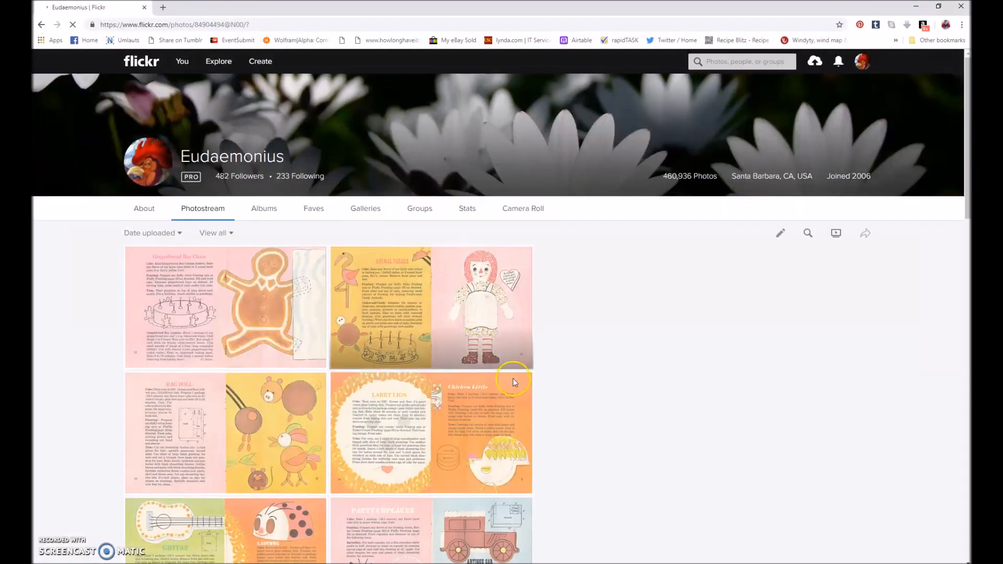
pyautogui.scroll(-5, 512, 382)
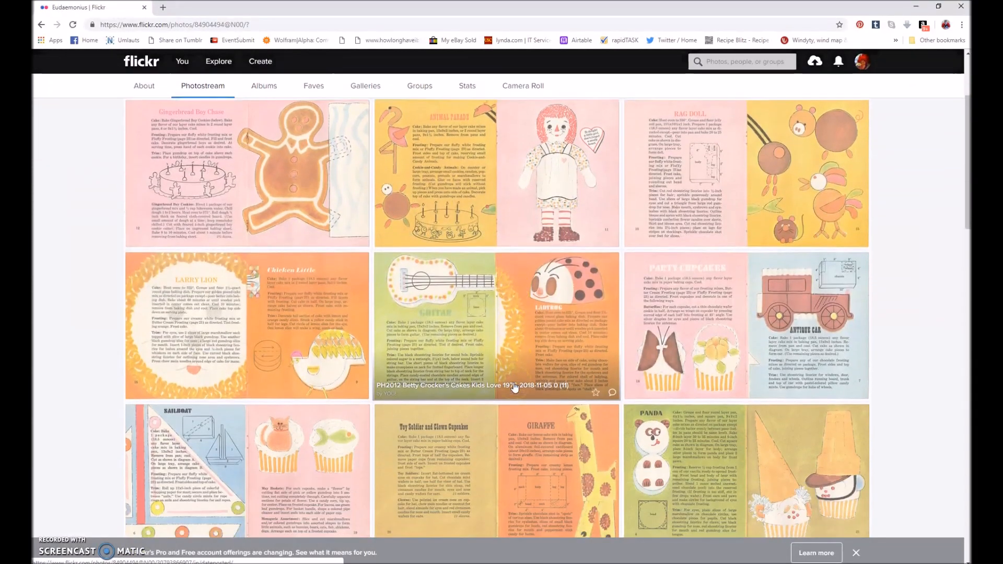
pyautogui.scroll(-1, 515, 386)
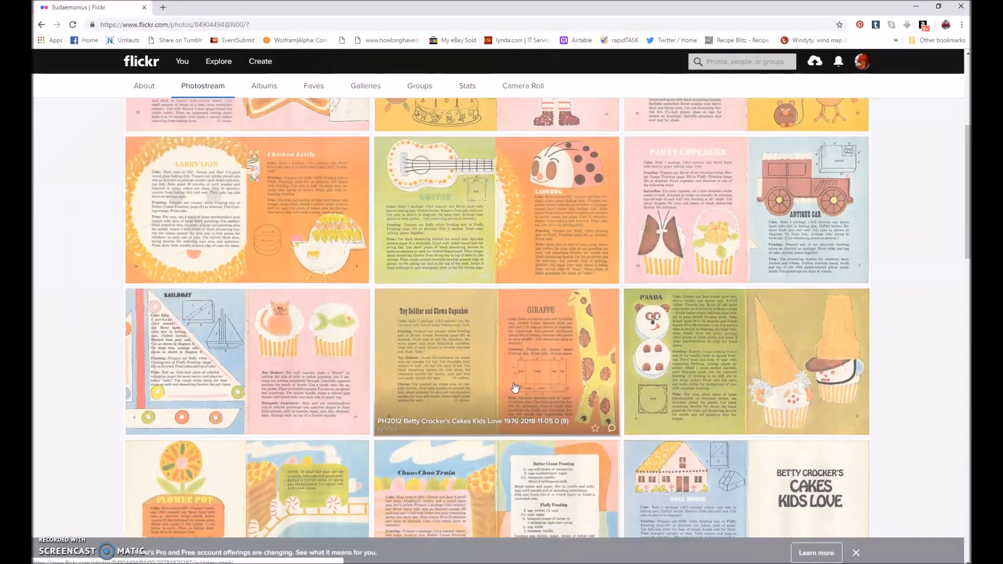
pyautogui.scroll(5, 515, 386)
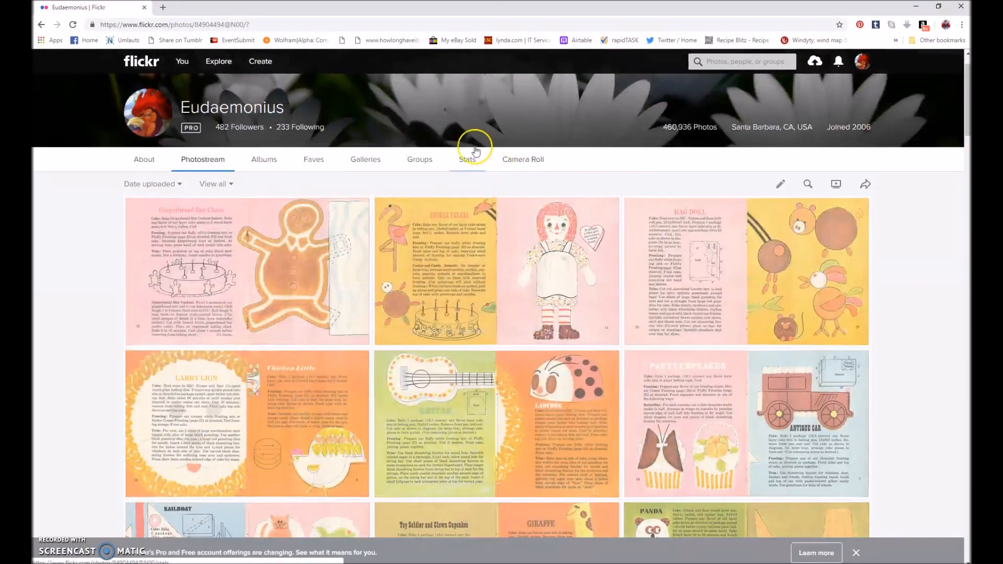
# Open the new Betty Crocker album and look through its scans down to the Choo-Choo Train page.
pyautogui.click(263, 165)
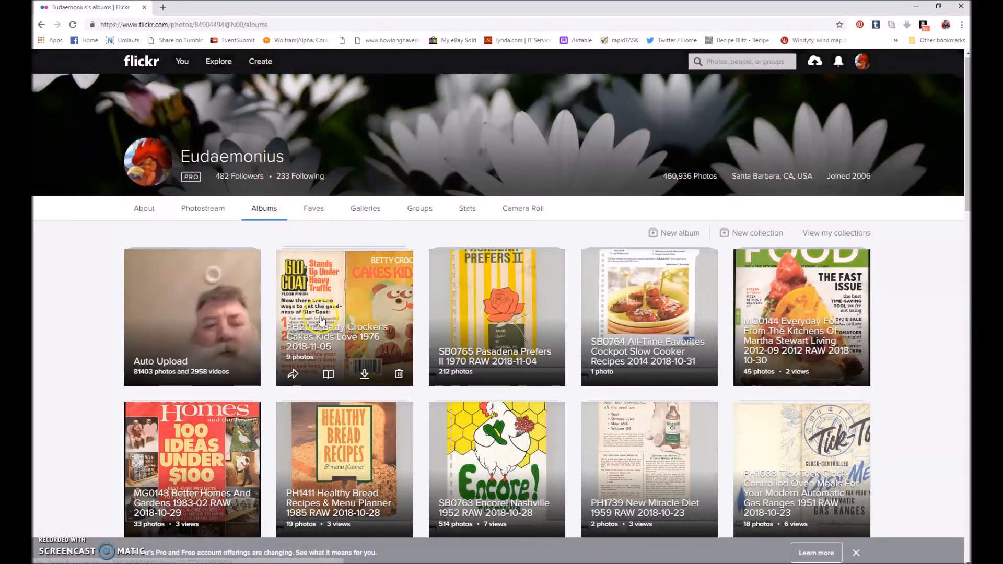
pyautogui.click(321, 320)
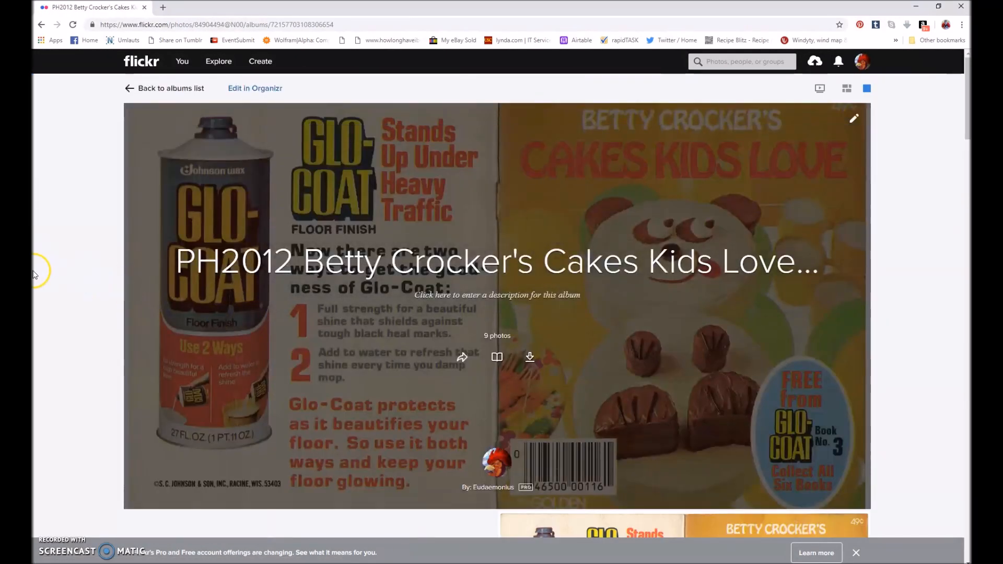
pyautogui.scroll(-10, 33, 275)
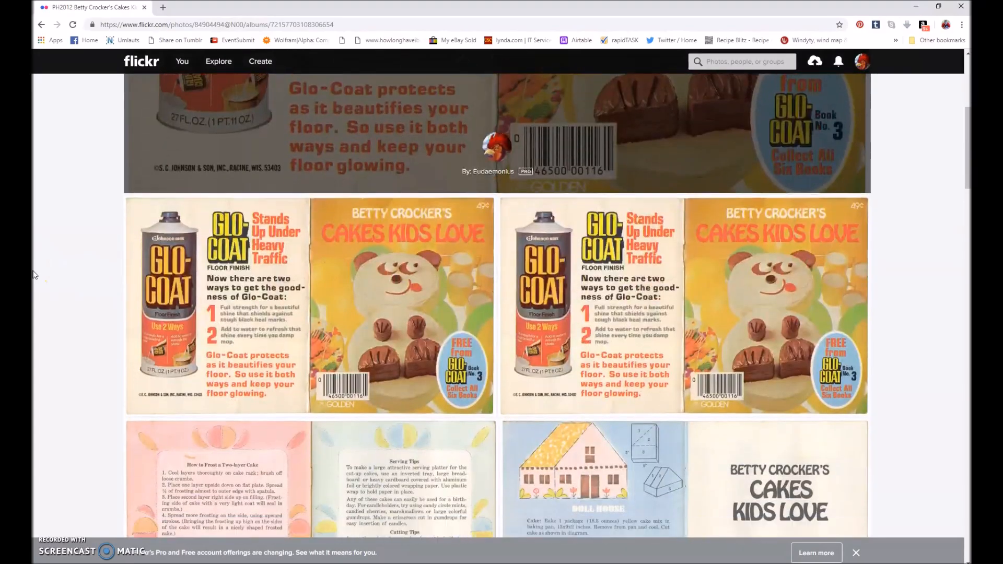
pyautogui.scroll(-8, 33, 274)
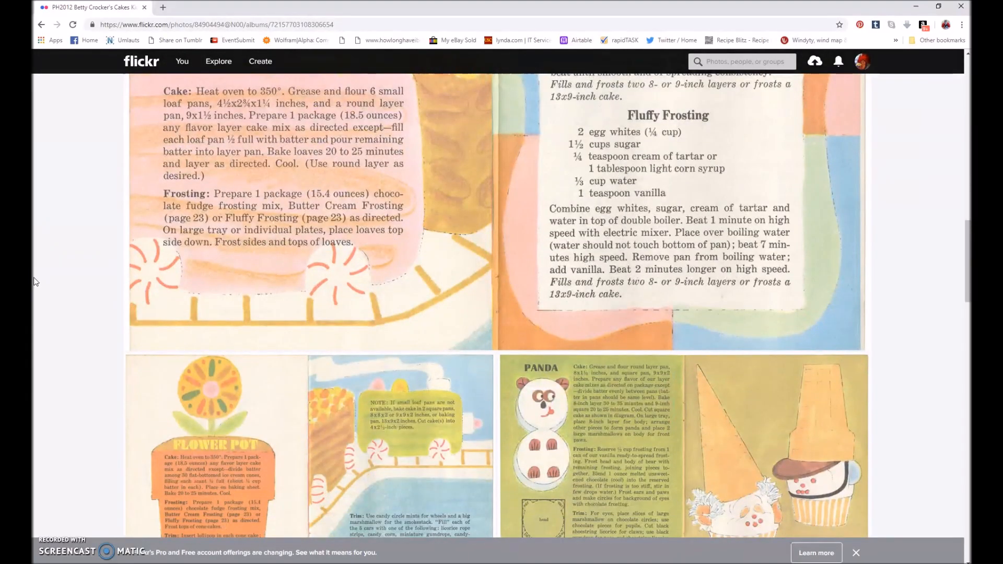
pyautogui.click(94, 309)
pyautogui.scroll(5, 96, 313)
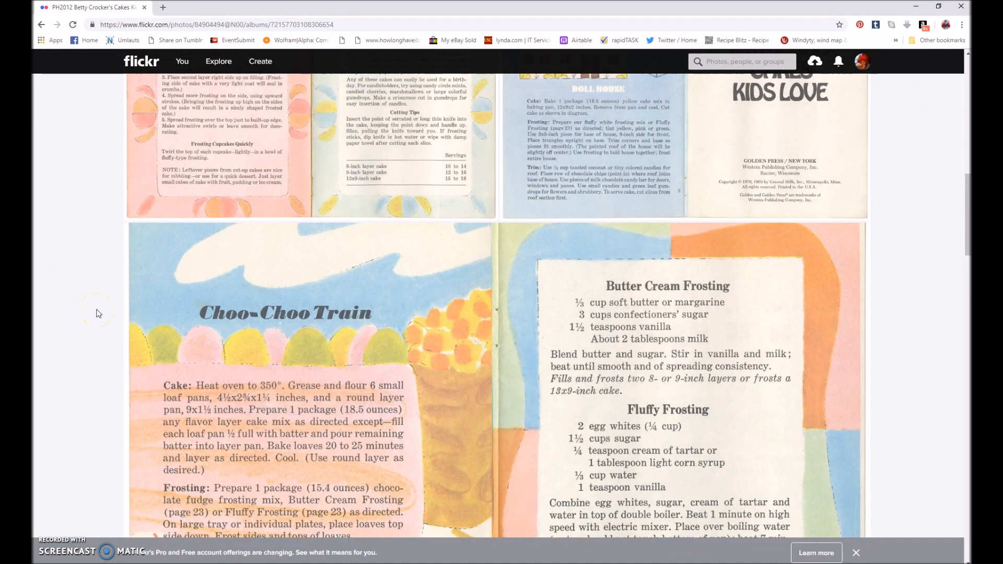
pyautogui.scroll(-3, 291, 389)
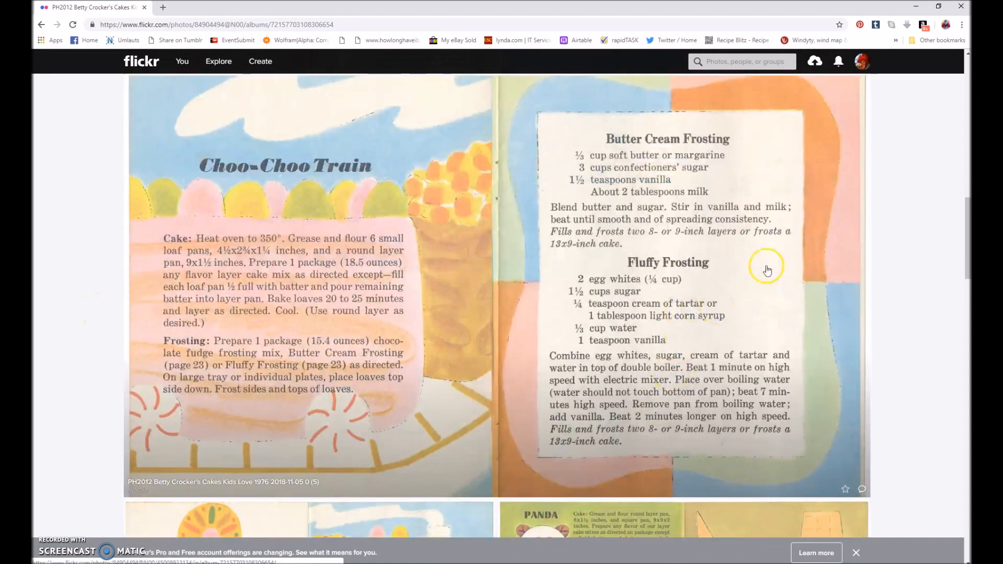
# Search Flickr photos for "Fluffy frosting" together with the account's username.
pyautogui.click(734, 60)
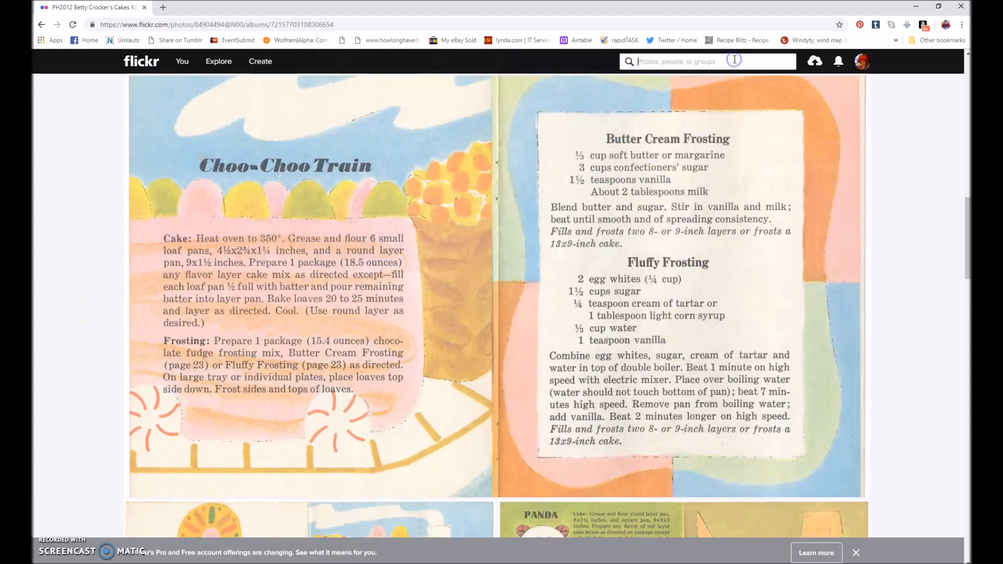
pyautogui.write('Fluffy fosting Eudeaemonius')
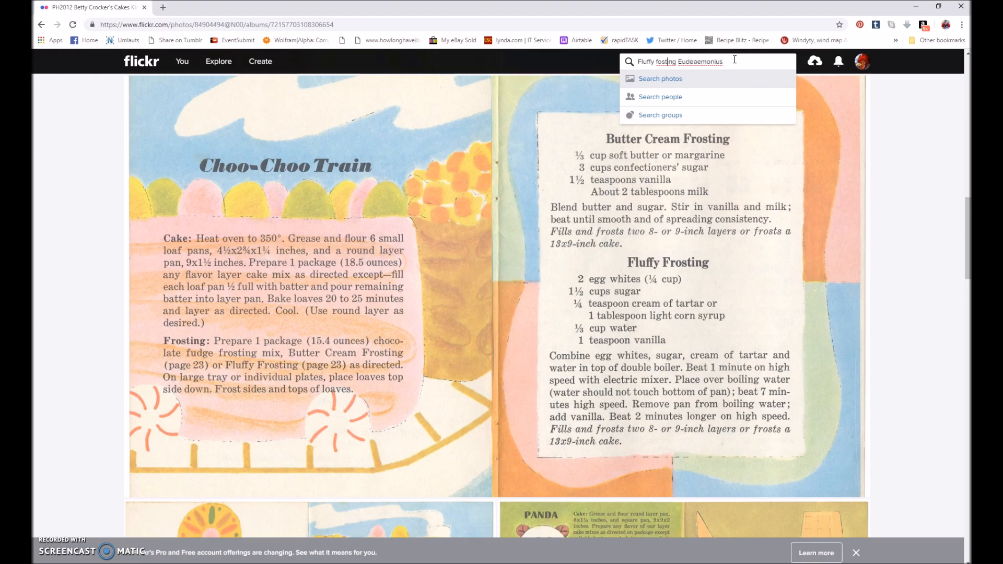
pyautogui.write('r')
pyautogui.press('Return')
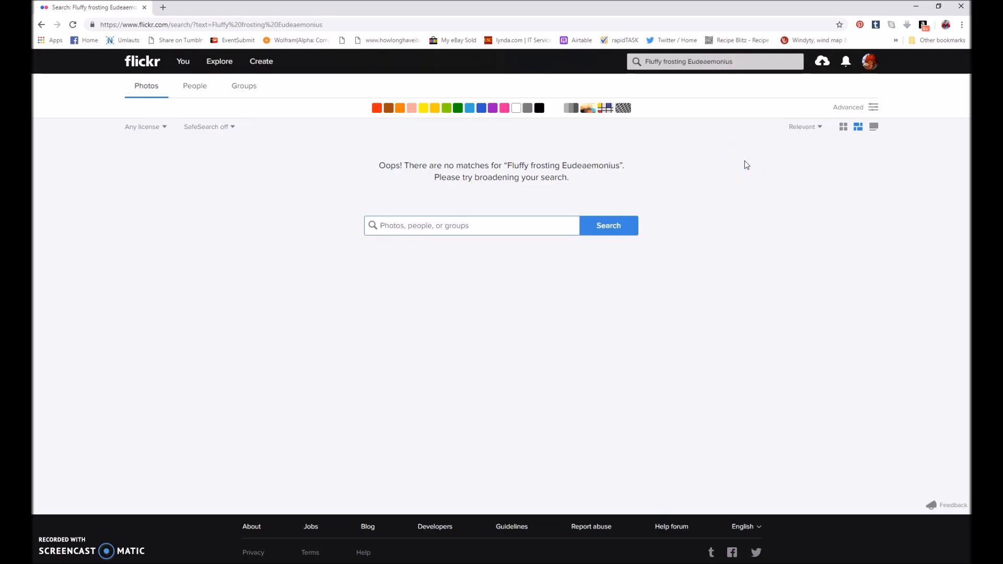
# Search for "Fluffy frosting" alone, view the Choo-Choo Train scan among your photos, and return to the results.
pyautogui.click(687, 65)
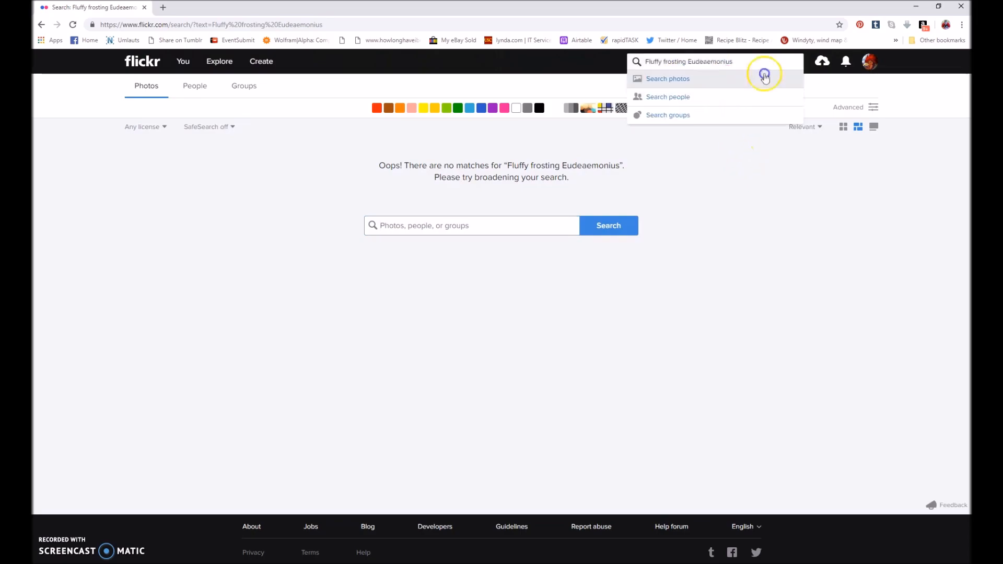
pyautogui.press('BackSpace')
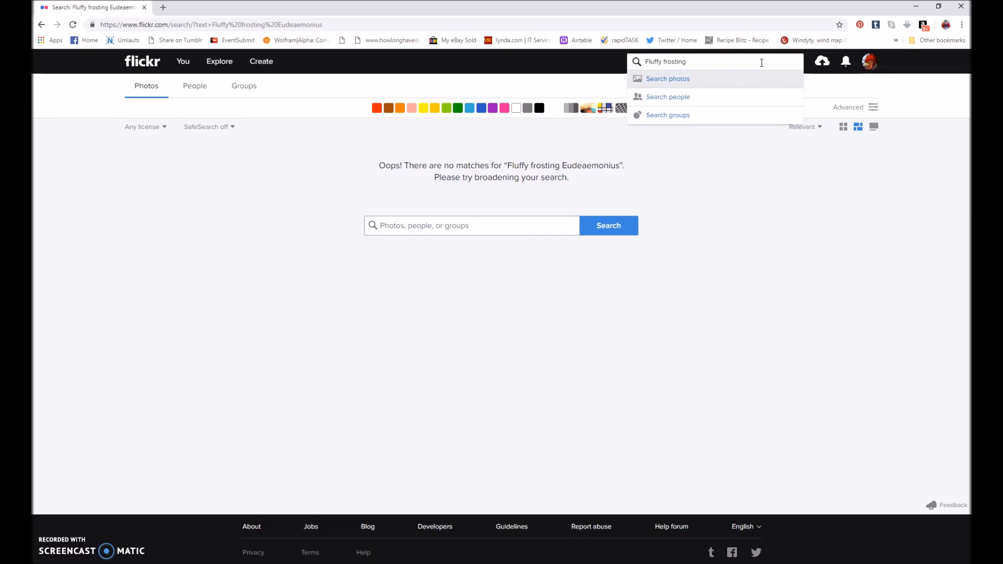
pyautogui.press('Return')
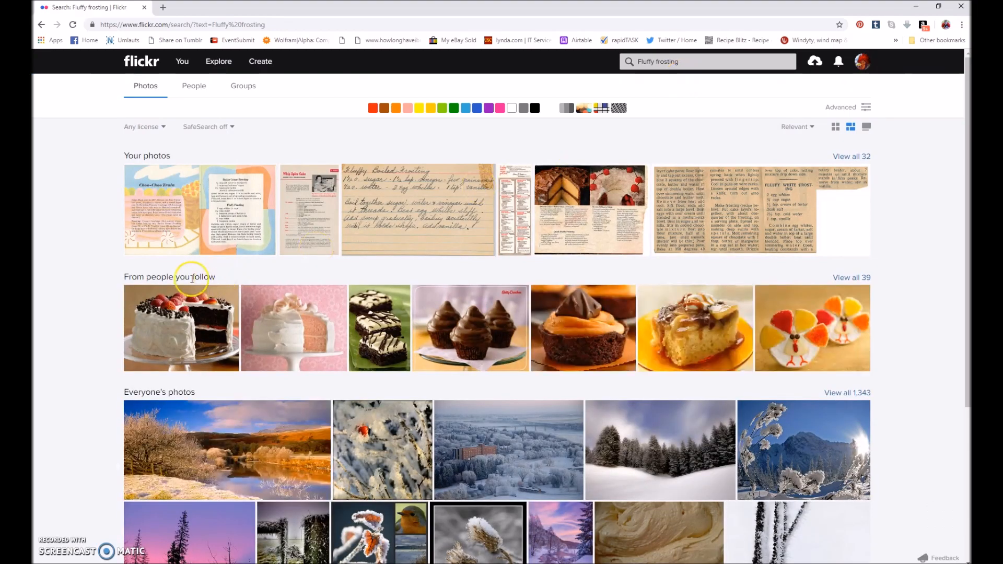
pyautogui.click(181, 216)
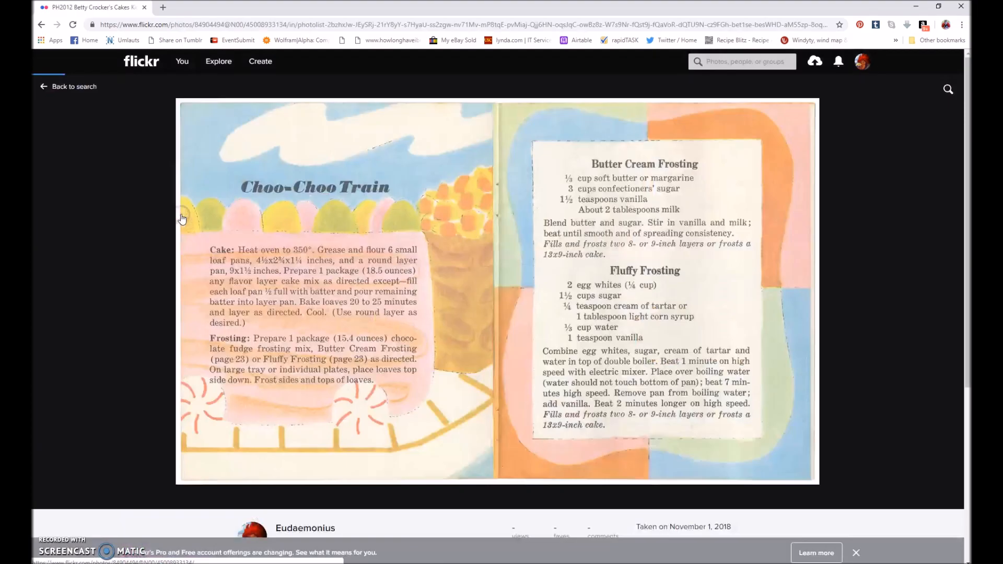
pyautogui.click(41, 24)
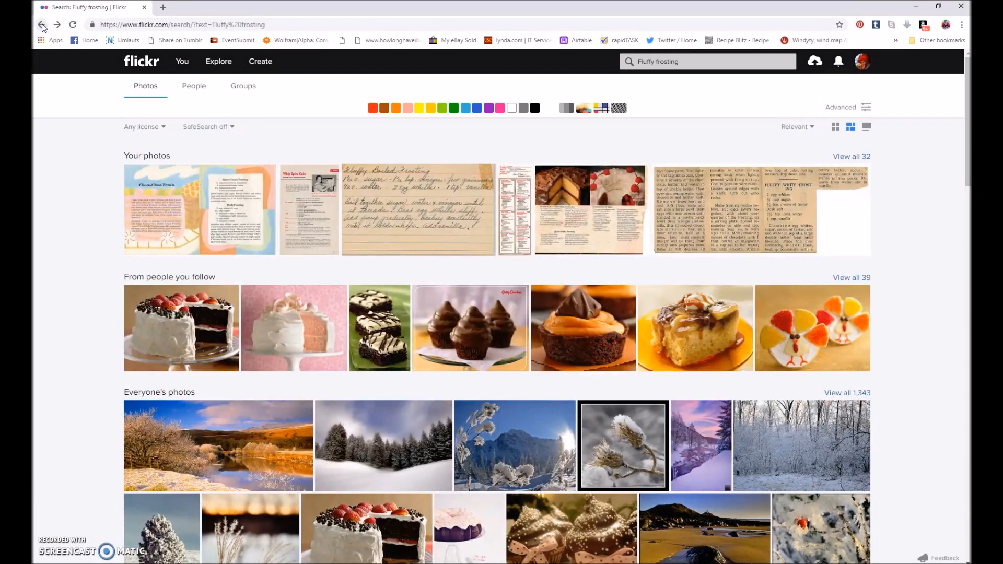
# Return to the Betty Crocker's Cakes Kids Love album and review its scans from the covers through the Giraffe and Sailboat pages and back.
pyautogui.click(395, 186)
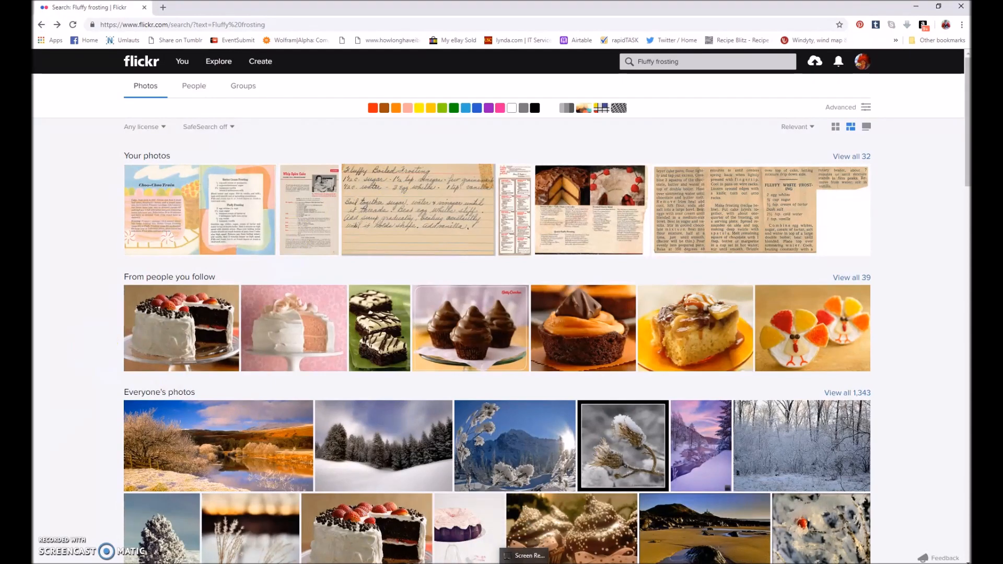
pyautogui.click(446, 351)
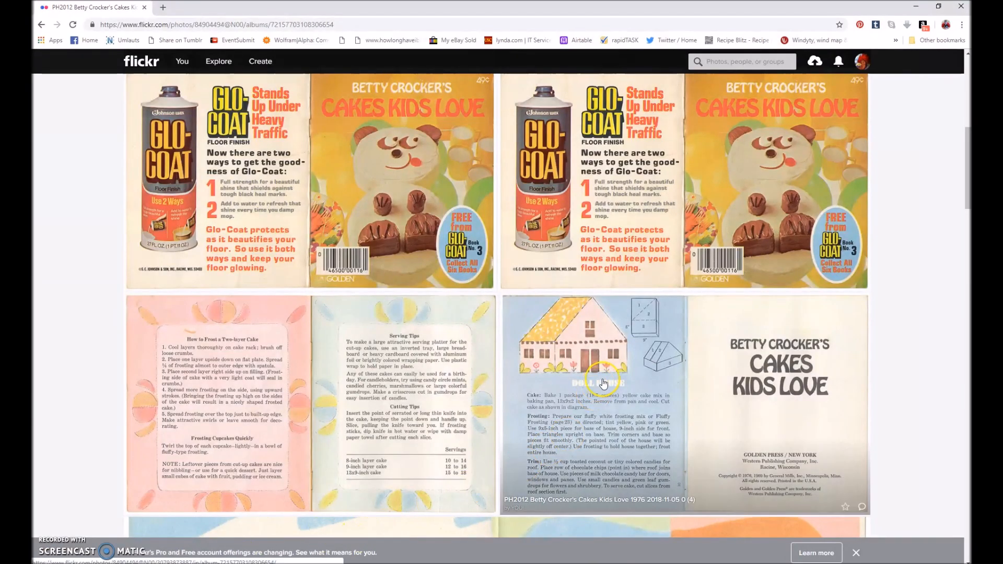
pyautogui.scroll(-5, 600, 384)
pyautogui.scroll(-10, 603, 384)
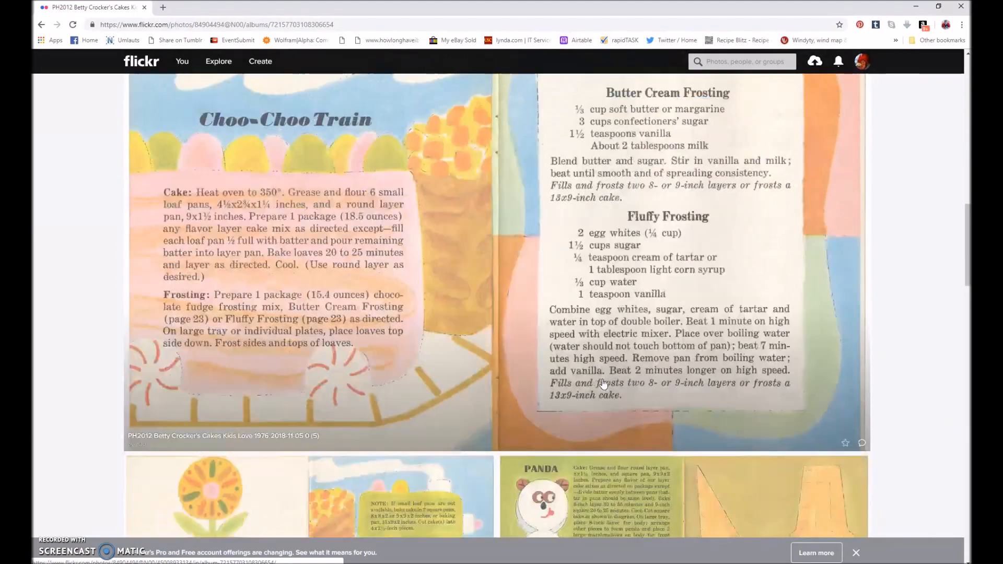
pyautogui.scroll(-1, 603, 384)
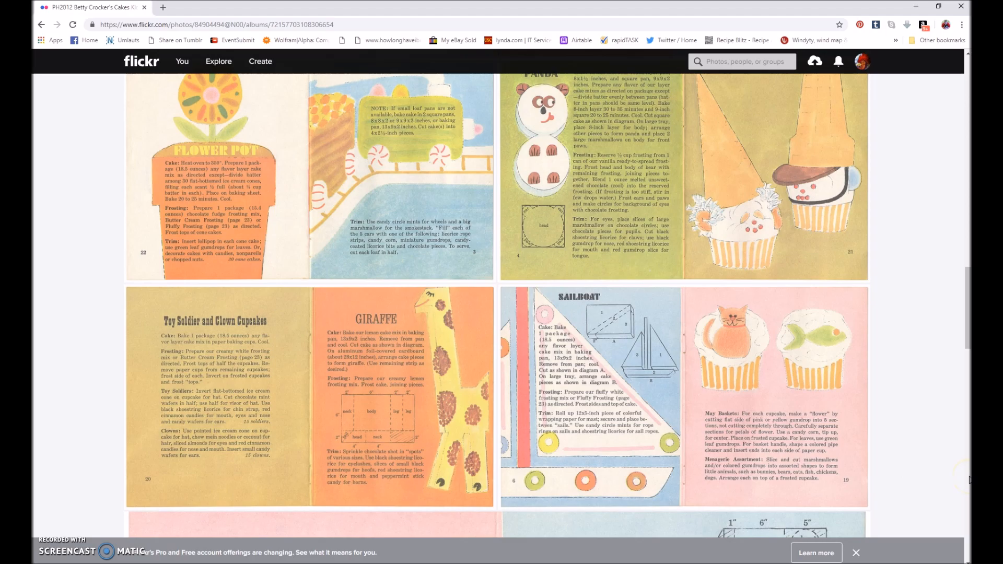
pyautogui.scroll(15, 969, 479)
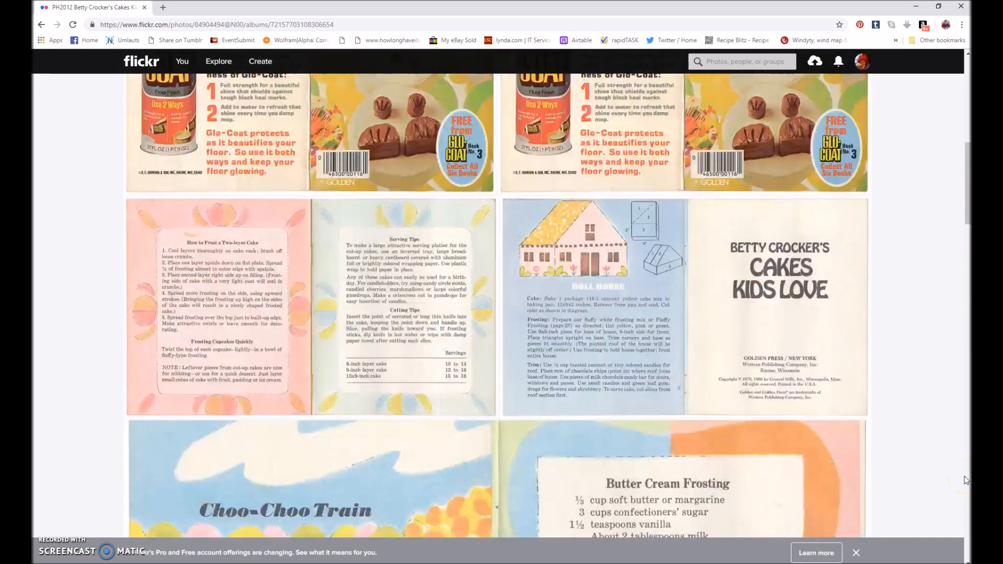
pyautogui.scroll(4, 965, 479)
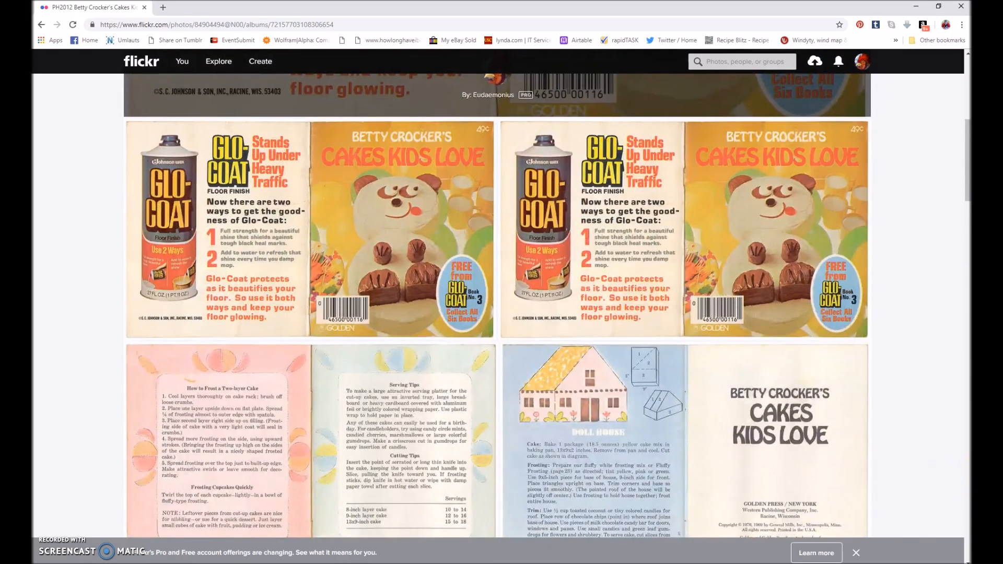
pyautogui.click(259, 563)
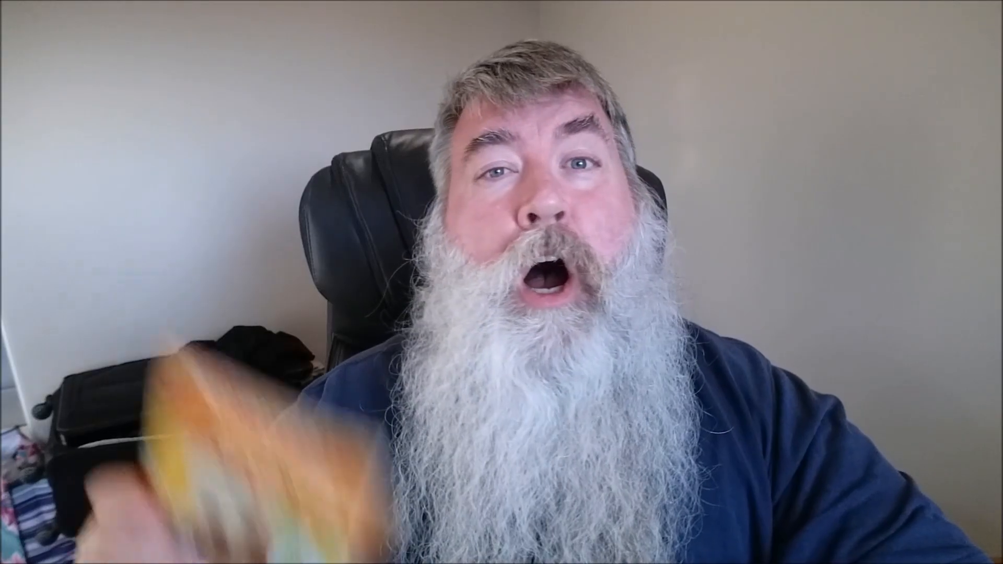